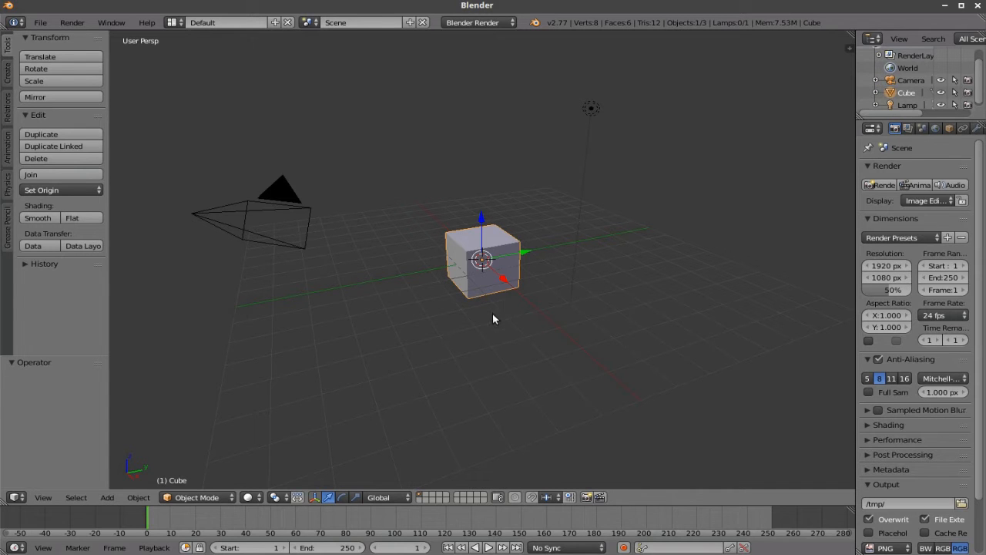
Step: Switch to the front view and align the active camera to it
{"action": "left_click", "coordinate": [44, 498]}
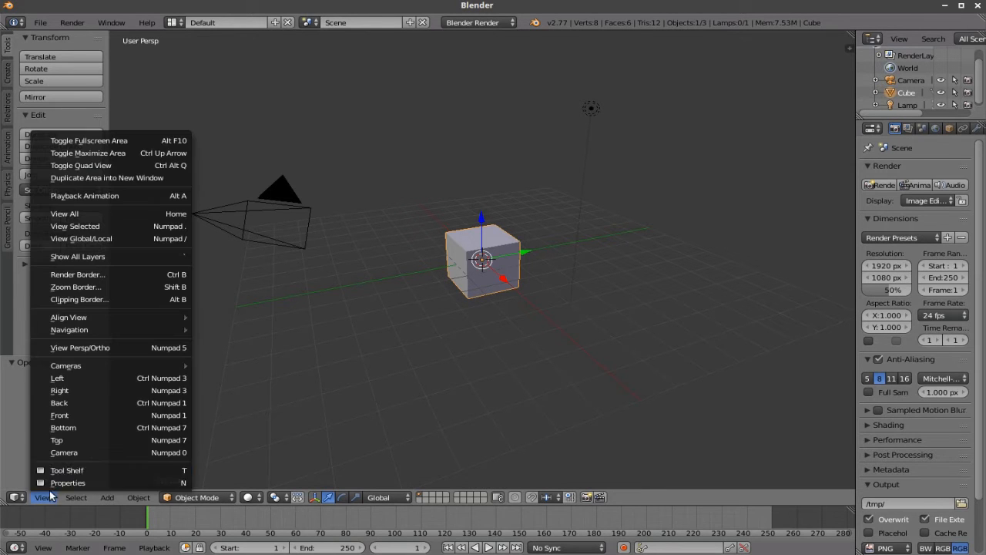
{"action": "left_click", "coordinate": [85, 415]}
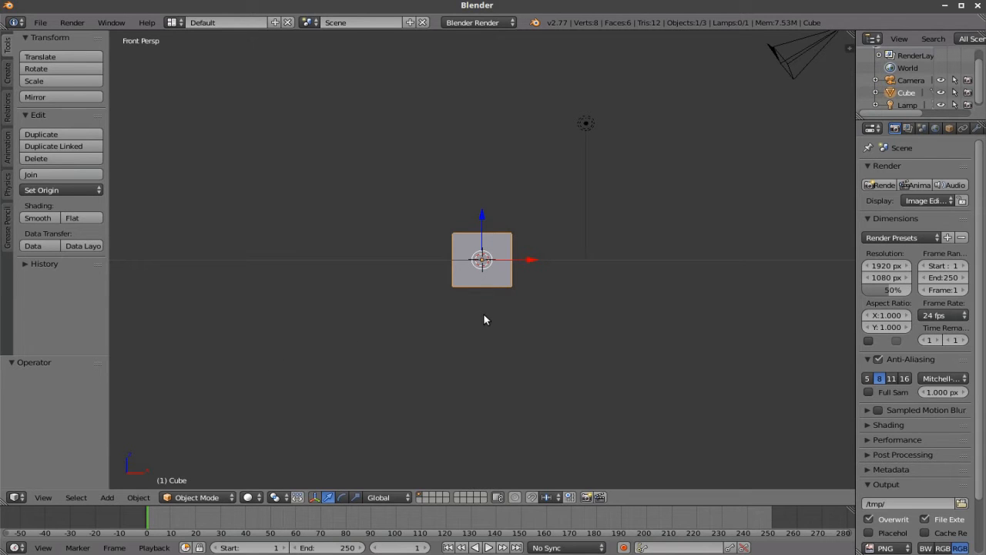
{"action": "left_click", "coordinate": [43, 497]}
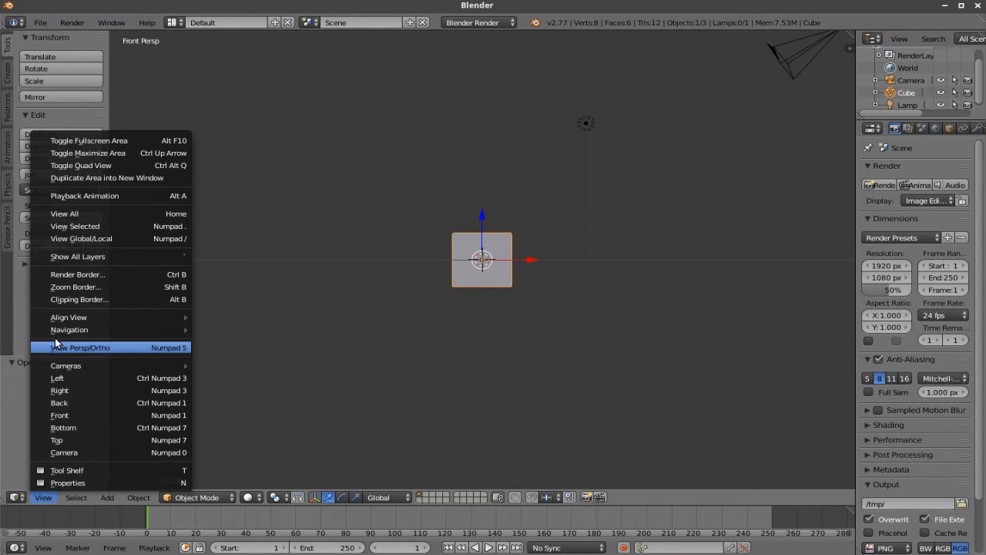
{"action": "mouse_move", "coordinate": [62, 318]}
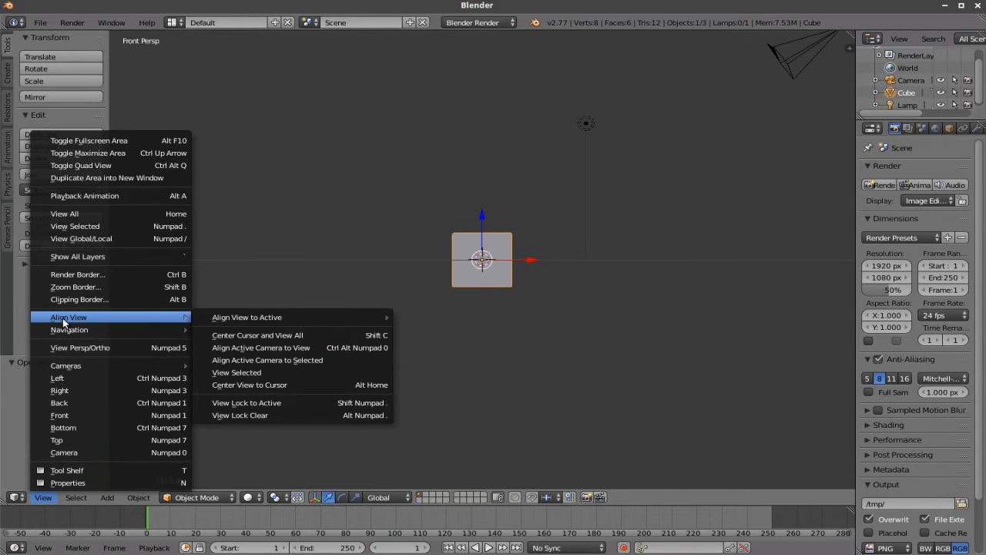
{"action": "left_click", "coordinate": [274, 347]}
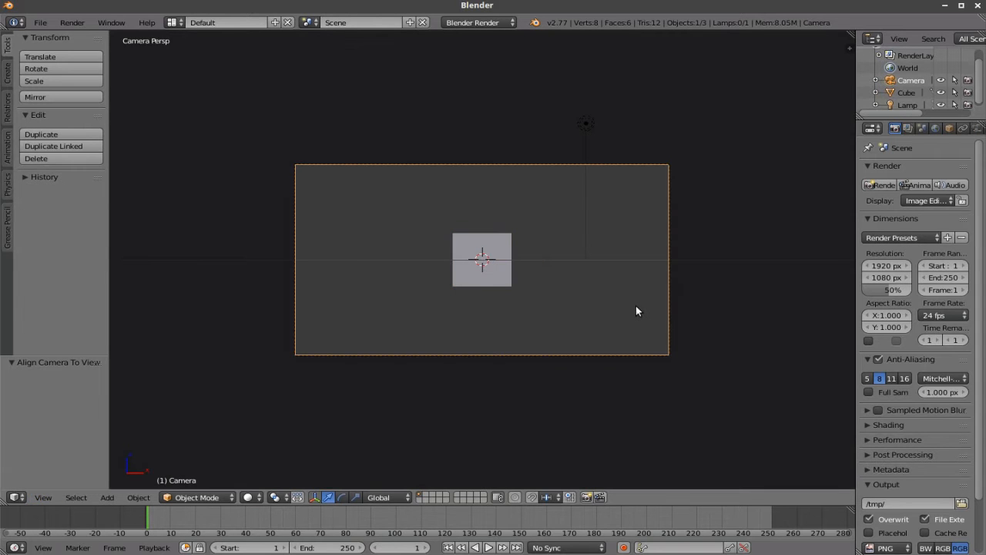
Step: Move the camera up along the Z axis by about 1.72 units
{"action": "key", "text": "g"}
{"action": "key", "text": "z"}
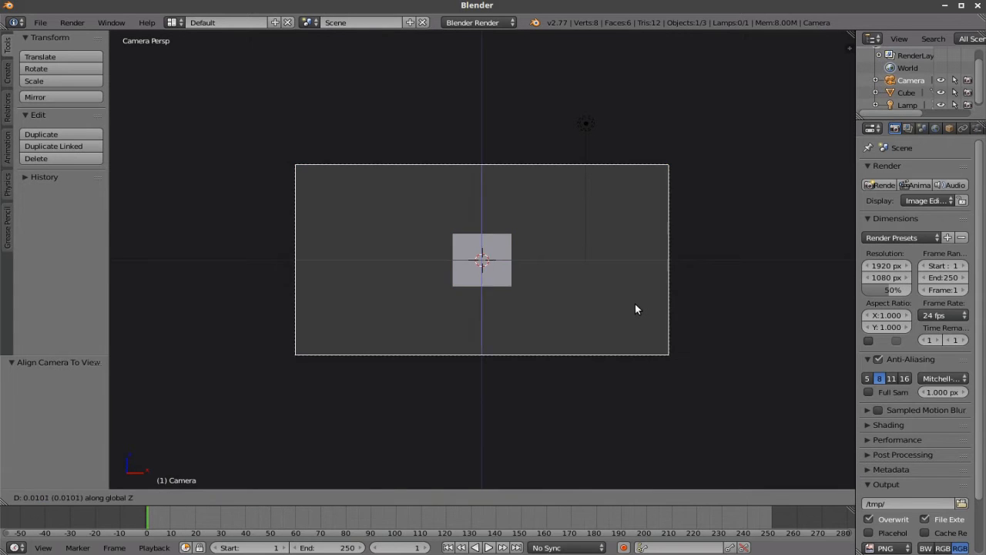
{"action": "left_click", "coordinate": [612, 205]}
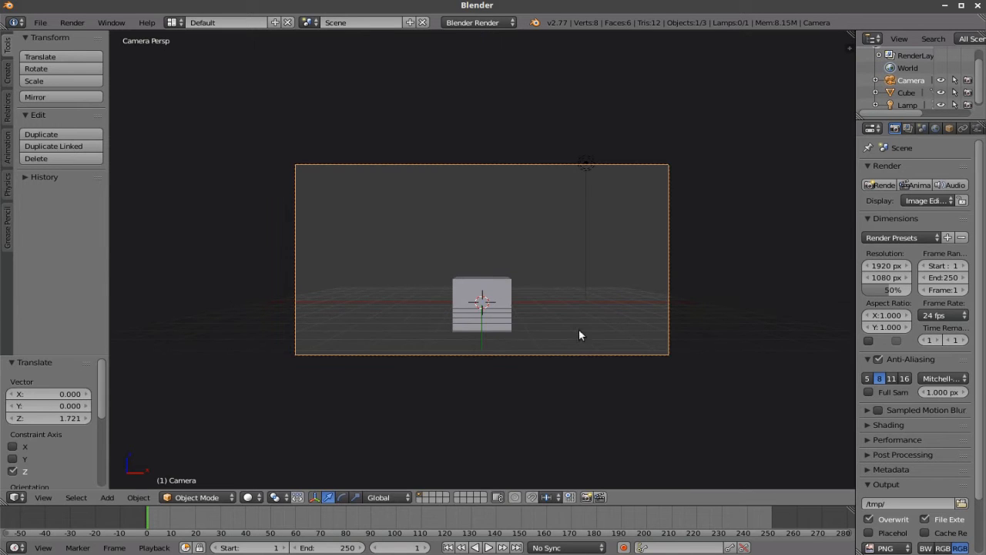
Step: Delete the lamp and the default cube from the scene
{"action": "right_click", "coordinate": [585, 170]}
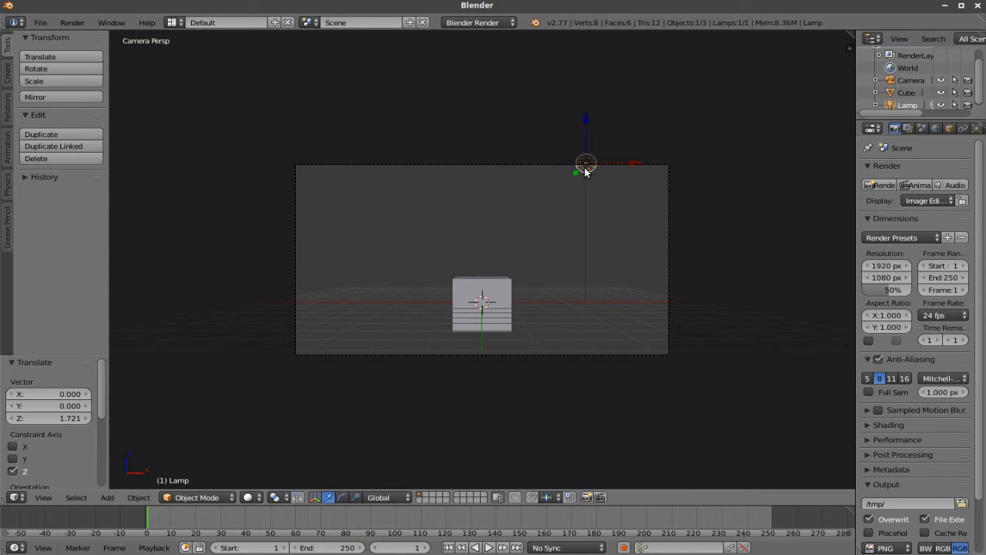
{"action": "key", "text": "x"}
{"action": "left_click", "coordinate": [586, 168]}
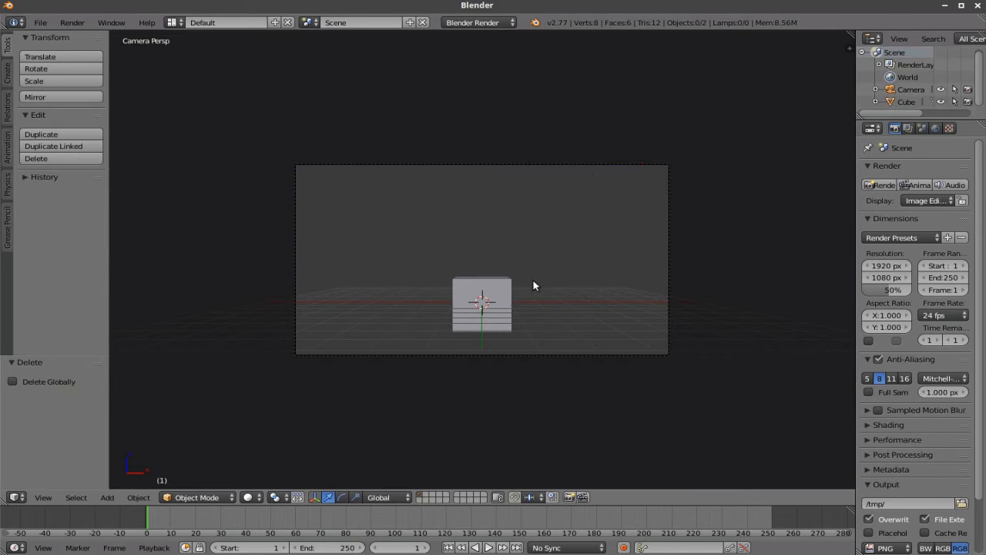
{"action": "right_click", "coordinate": [504, 286]}
{"action": "key", "text": "x"}
{"action": "left_click", "coordinate": [505, 279]}
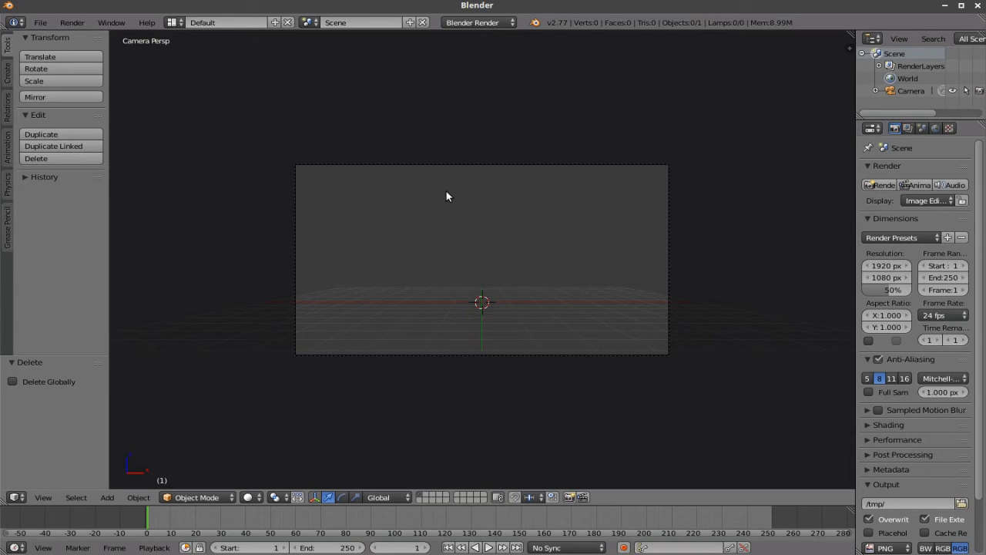
Step: Add a mesh plane and raise it about 6.84 units along Z, above the camera frame
{"action": "left_click", "coordinate": [9, 74]}
{"action": "left_click", "coordinate": [37, 73]}
{"action": "left_click_drag", "start_coordinate": [484, 260], "coordinate": [509, 116]}
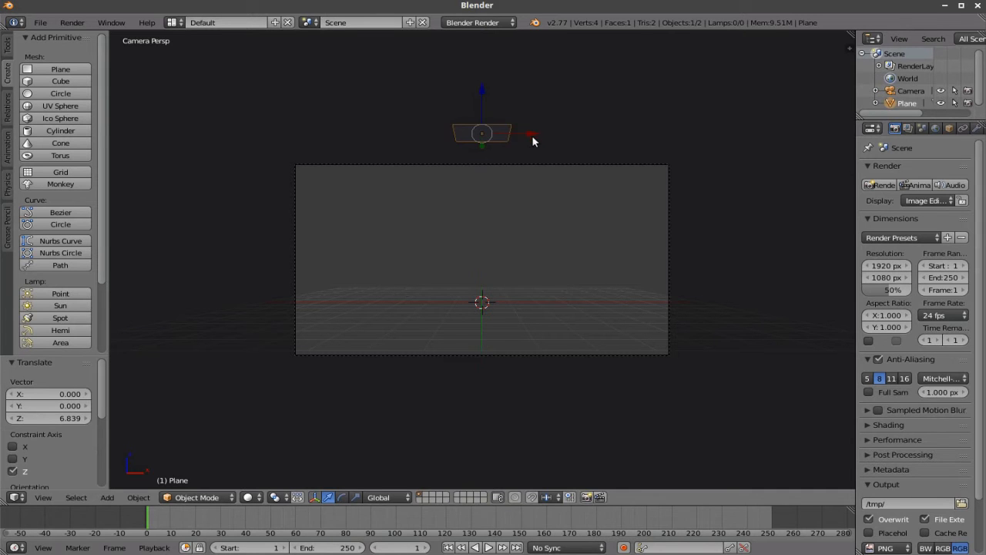
Step: Scale the plane up by about 3.72, and stretch it along X by about 2.62
{"action": "key", "text": "s"}
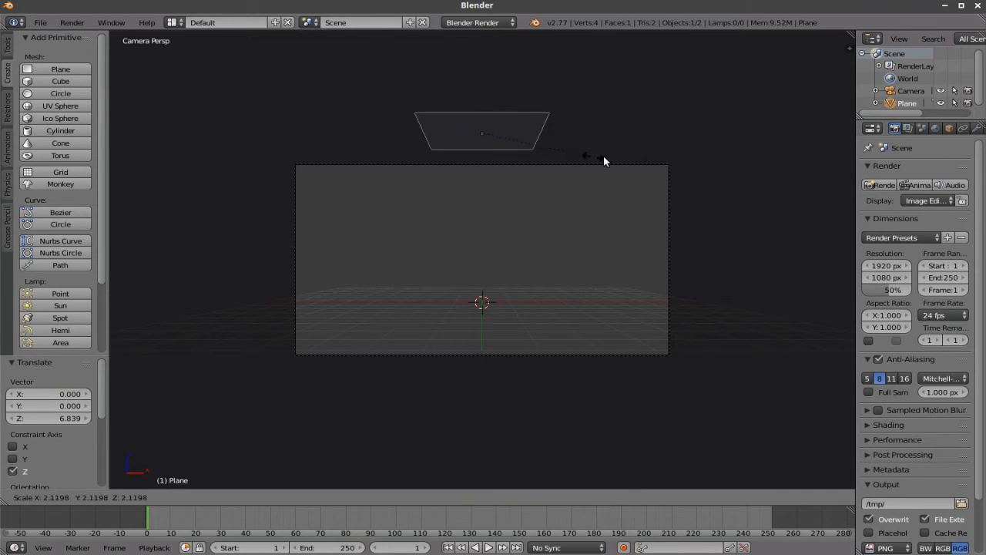
{"action": "left_click", "coordinate": [674, 163]}
{"action": "key", "text": "s"}
{"action": "key", "text": "x"}
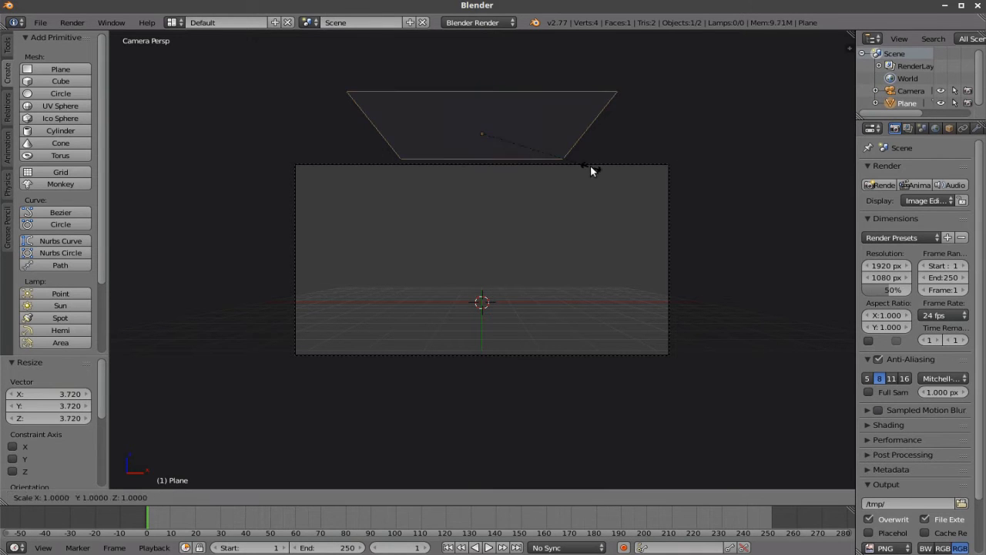
{"action": "left_click", "coordinate": [781, 164]}
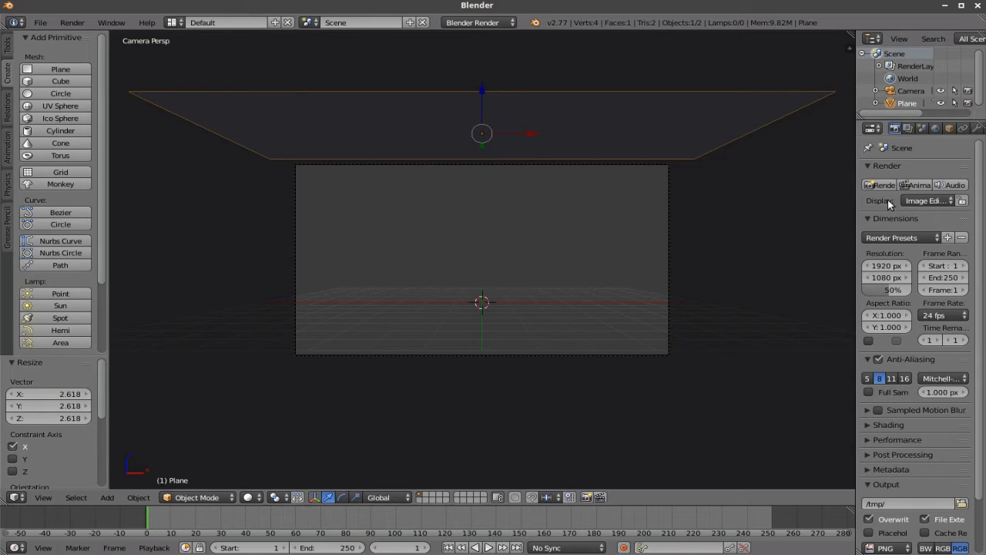
Step: Widen the properties editor and add a new particle system to the plane
{"action": "left_click_drag", "start_coordinate": [857, 183], "coordinate": [690, 158]}
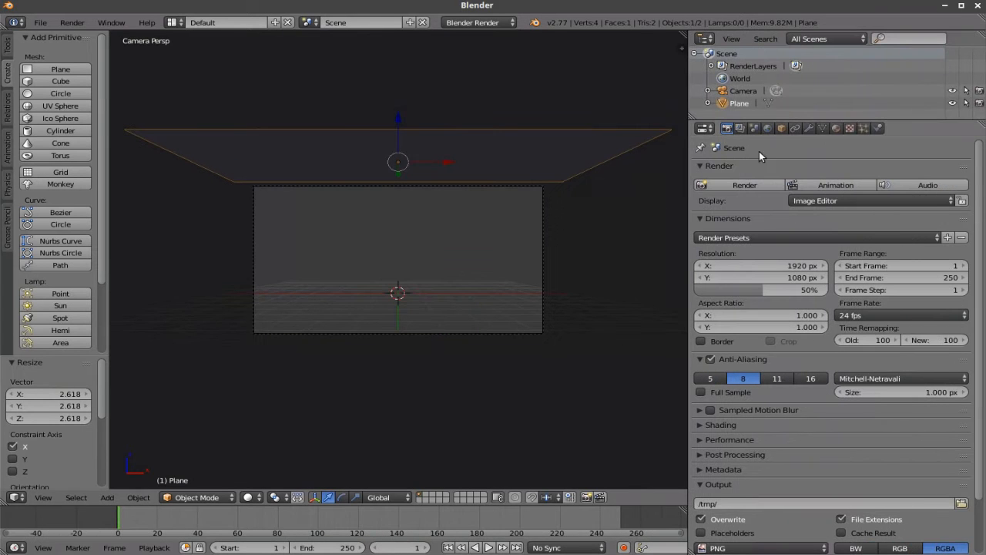
{"action": "left_click", "coordinate": [864, 128]}
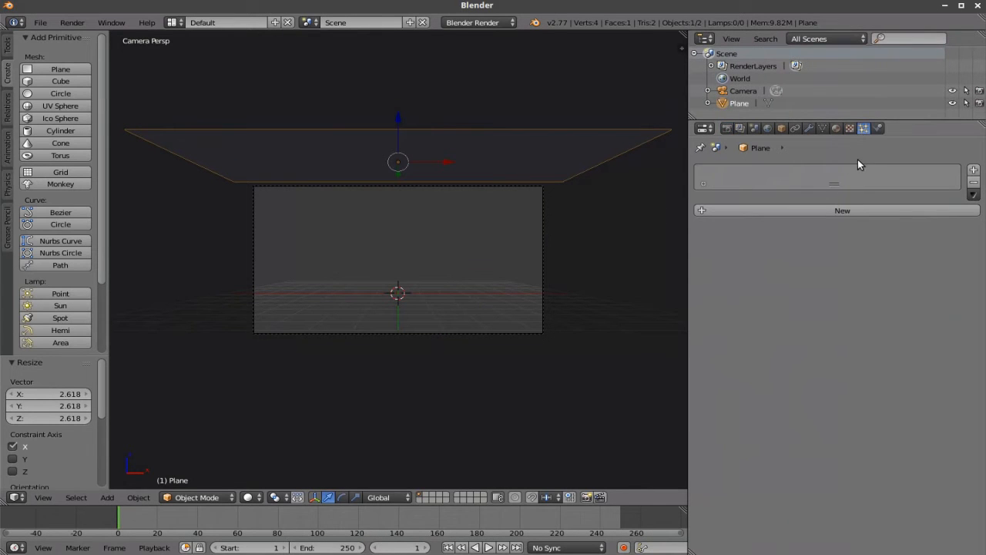
{"action": "left_click", "coordinate": [860, 210]}
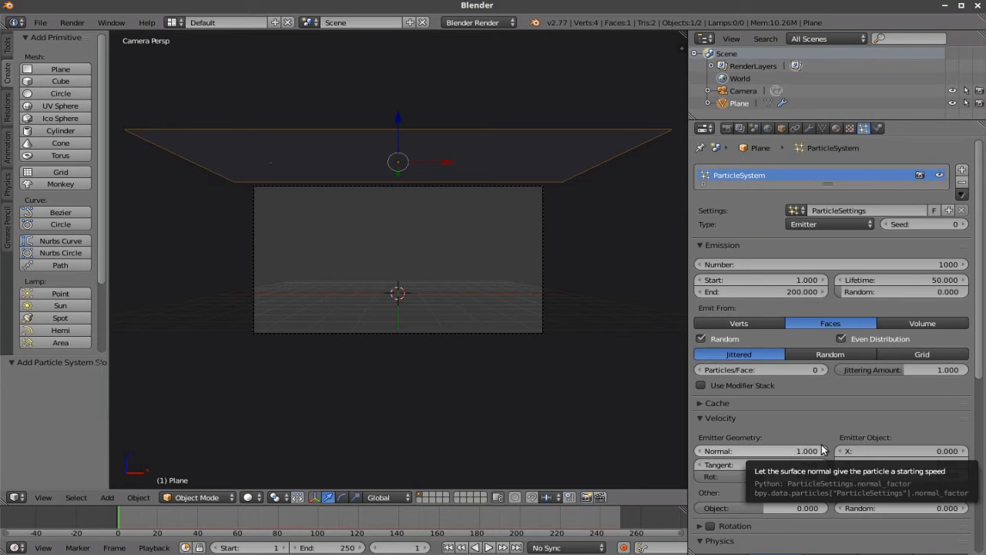
{"action": "scroll", "coordinate": [822, 447], "scroll_direction": "down", "scroll_amount": 2}
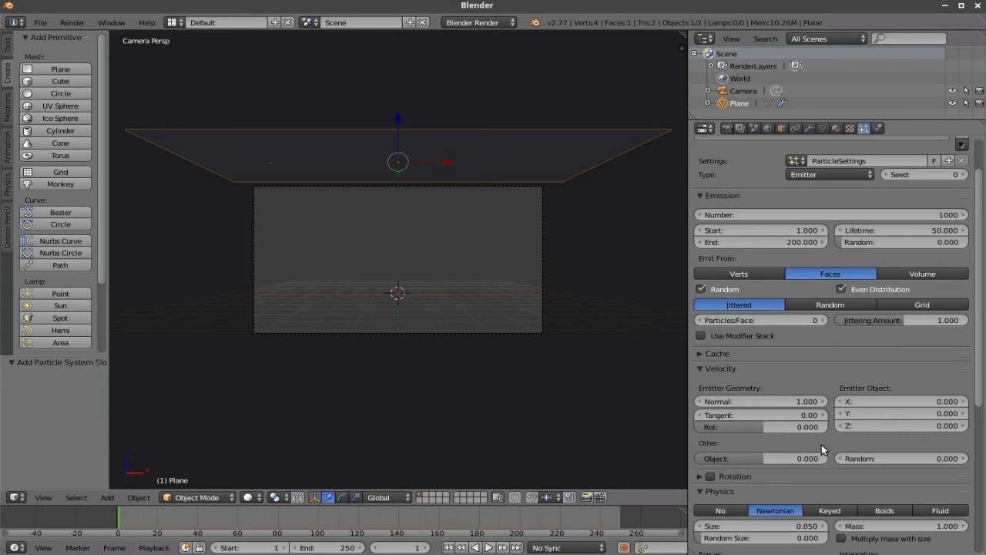
Step: Play the animation from the first frame to check how the particles fall from the plane
{"action": "left_click", "coordinate": [488, 547]}
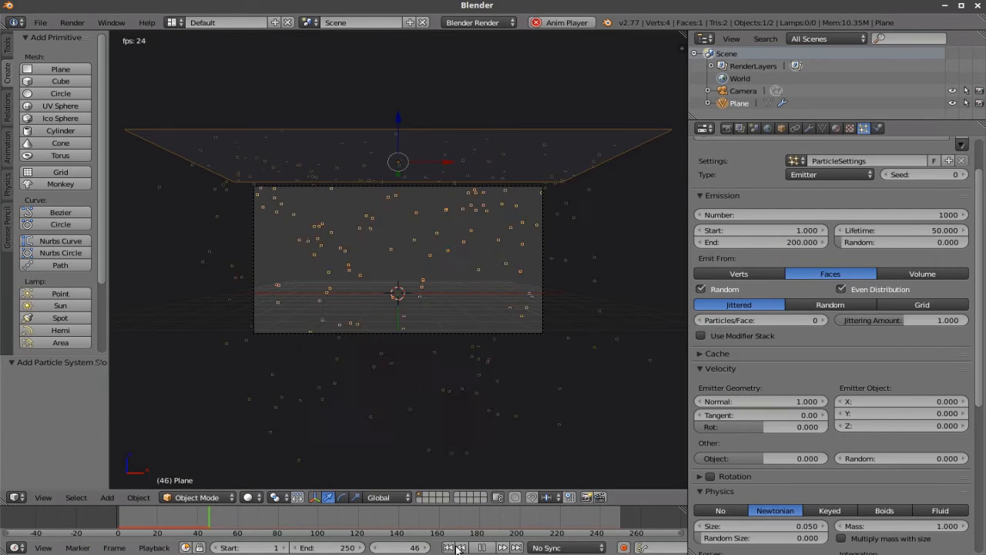
{"action": "key", "text": "alt+a"}
{"action": "scroll", "coordinate": [414, 316], "scroll_direction": "up", "scroll_amount": 3}
{"action": "scroll", "coordinate": [417, 301], "scroll_direction": "down", "scroll_amount": 2}
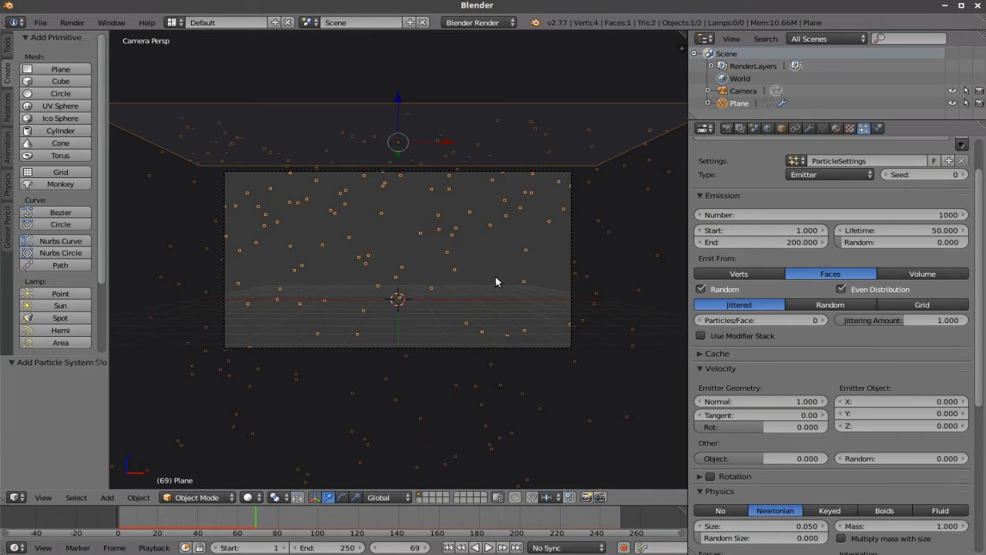
{"action": "left_click", "coordinate": [449, 547]}
{"action": "left_click", "coordinate": [488, 547]}
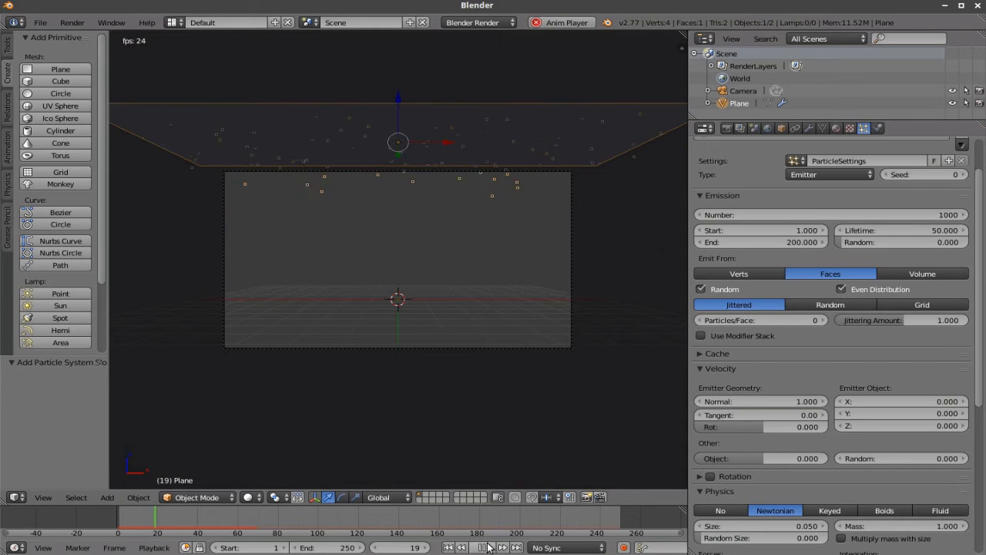
{"action": "key", "text": "alt+a"}
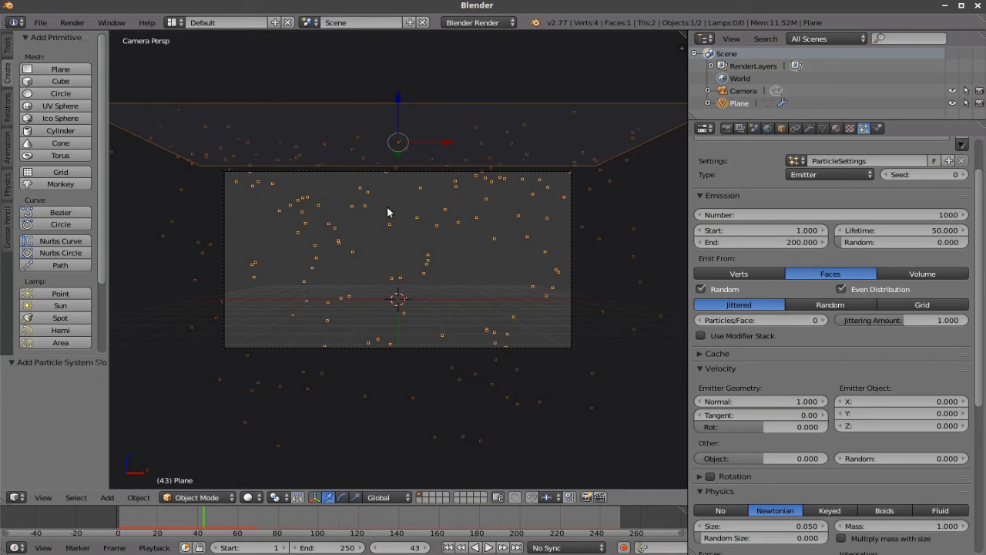
{"action": "key", "text": "g"}
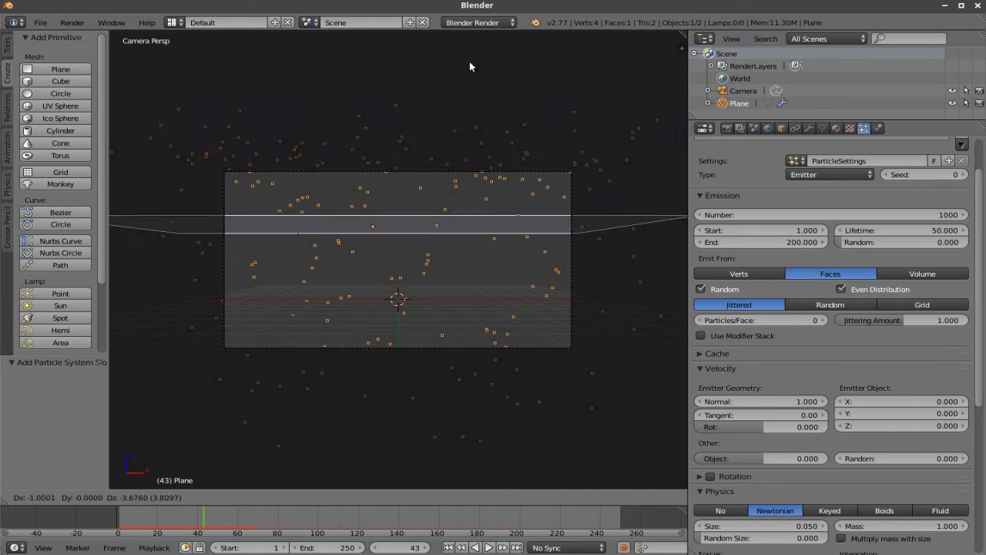
{"action": "right_click", "coordinate": [476, 468]}
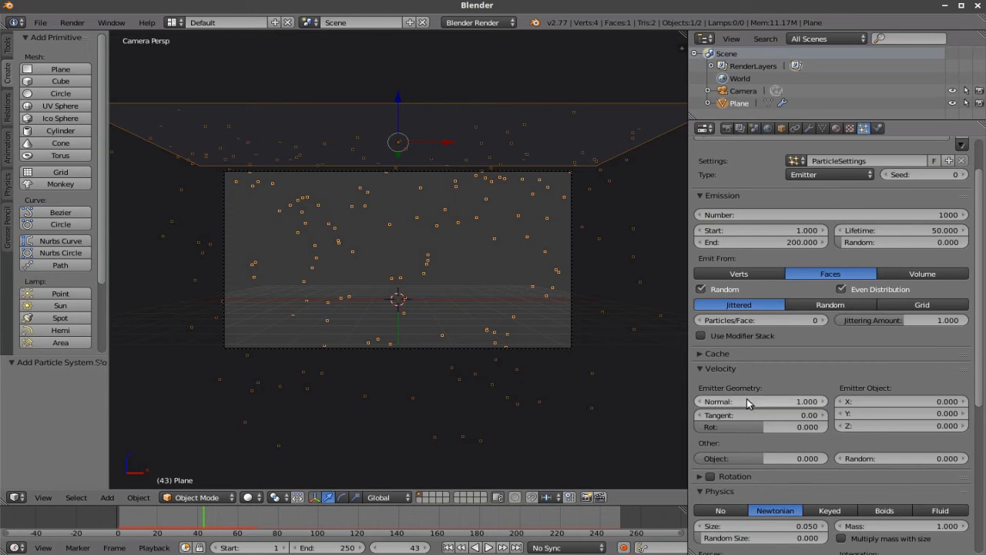
Step: Set the gravity field weight of the particle system to 0
{"action": "scroll", "coordinate": [746, 423], "scroll_direction": "down", "scroll_amount": 5}
{"action": "scroll", "coordinate": [746, 424], "scroll_direction": "down", "scroll_amount": 3}
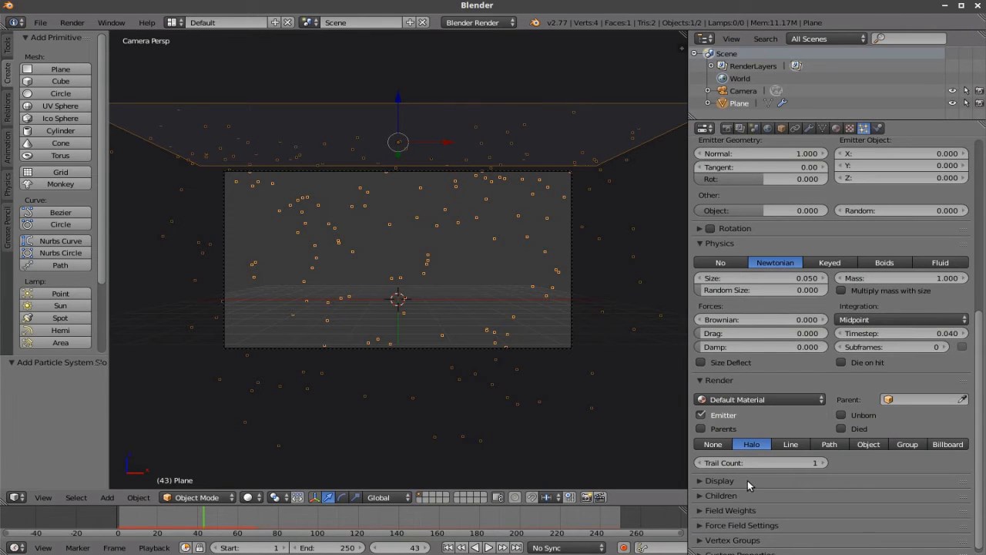
{"action": "scroll", "coordinate": [752, 478], "scroll_direction": "down", "scroll_amount": 2}
{"action": "left_click", "coordinate": [712, 503]}
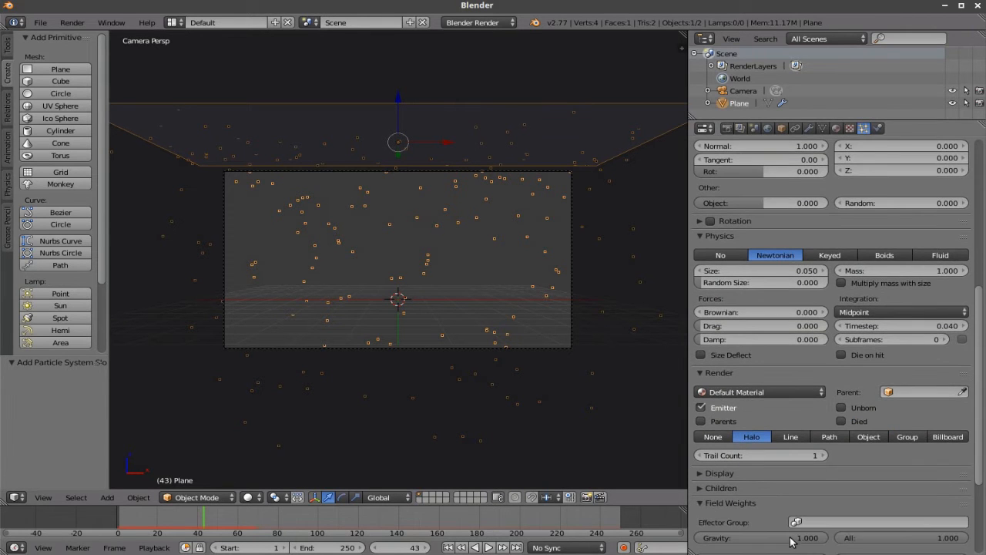
{"action": "left_click", "coordinate": [788, 537]}
{"action": "type", "text": "0"}
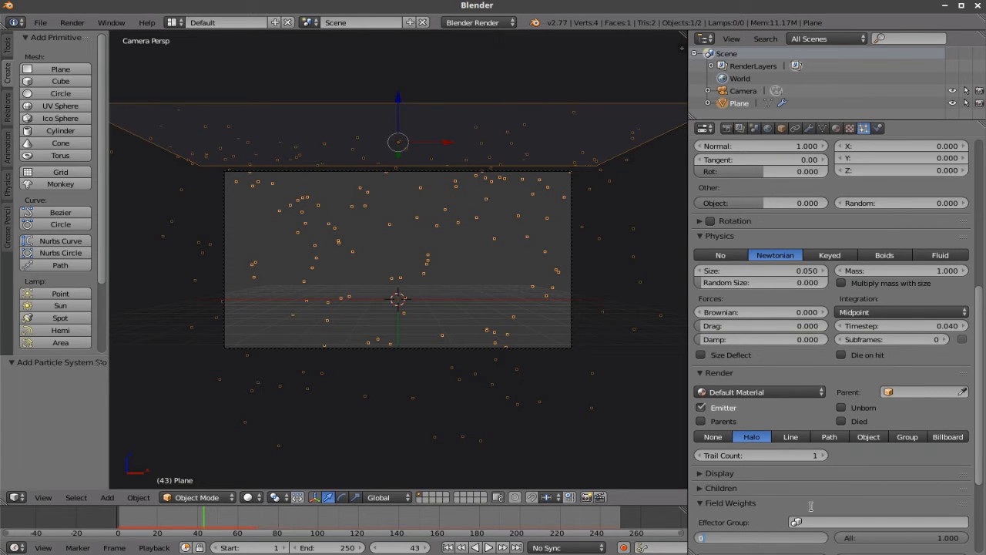
{"action": "key", "text": "Return"}
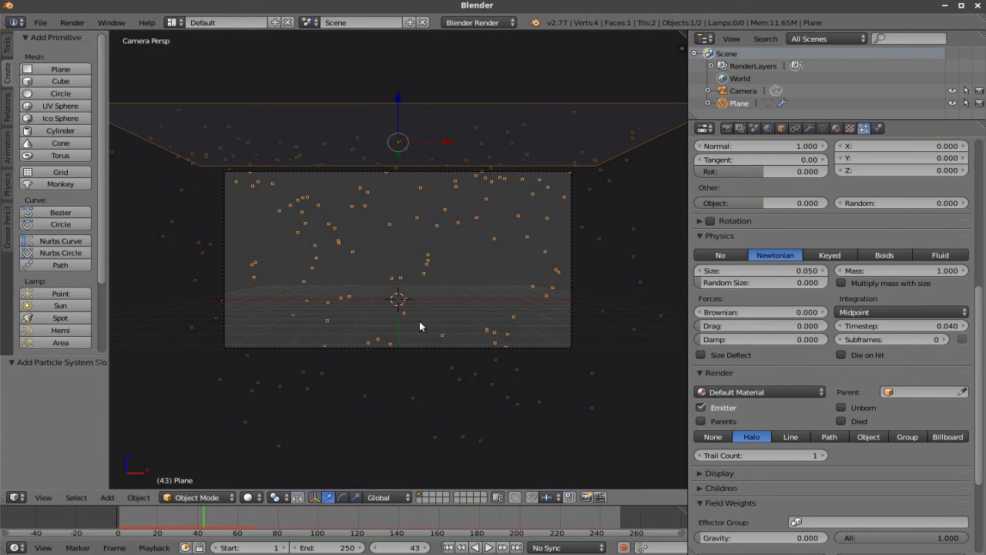
Step: Replay the animation without gravity to check the particles' direction, and return to the first frame
{"action": "left_click", "coordinate": [449, 548]}
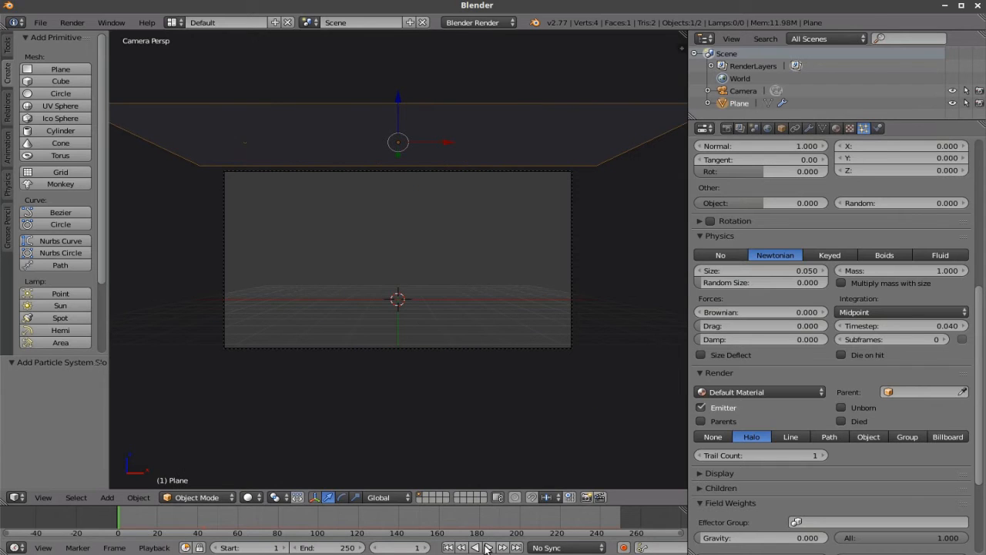
{"action": "left_click", "coordinate": [487, 547]}
{"action": "left_click", "coordinate": [487, 547]}
{"action": "left_click", "coordinate": [449, 547]}
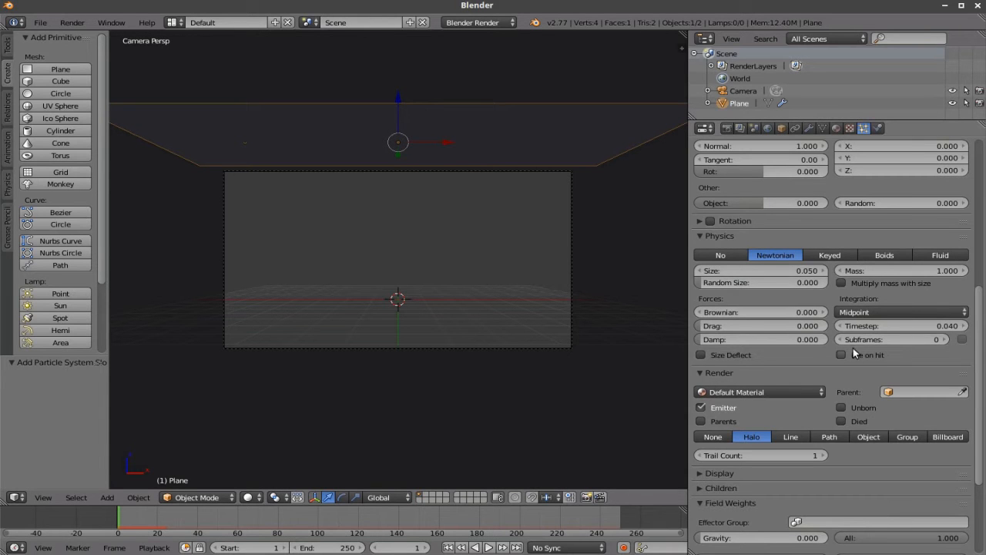
Step: Rotate the emitter plane 180° about the global Y axis
{"action": "scroll", "coordinate": [854, 344], "scroll_direction": "up", "scroll_amount": 5}
{"action": "scroll", "coordinate": [855, 339], "scroll_direction": "up", "scroll_amount": 2}
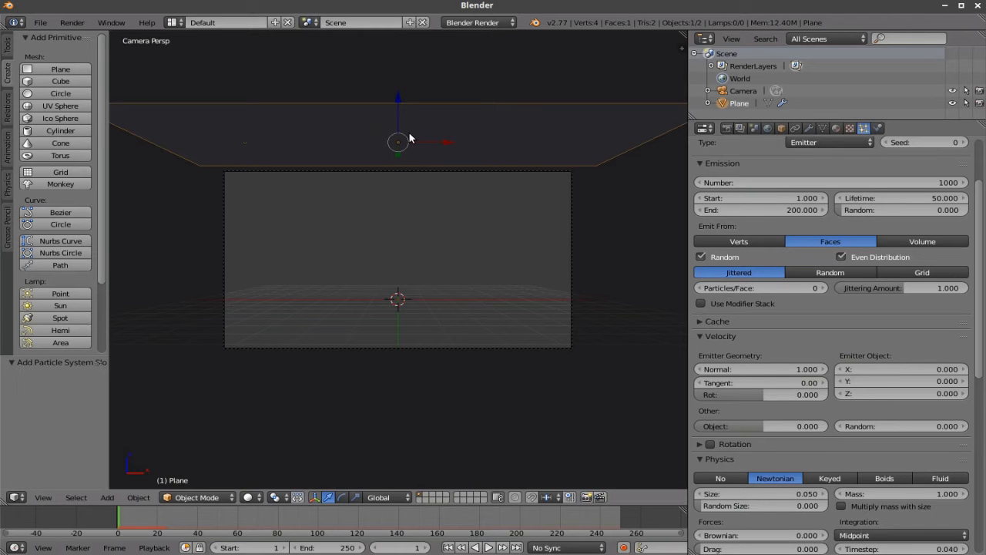
{"action": "key", "text": "r"}
{"action": "type", "text": "y"}
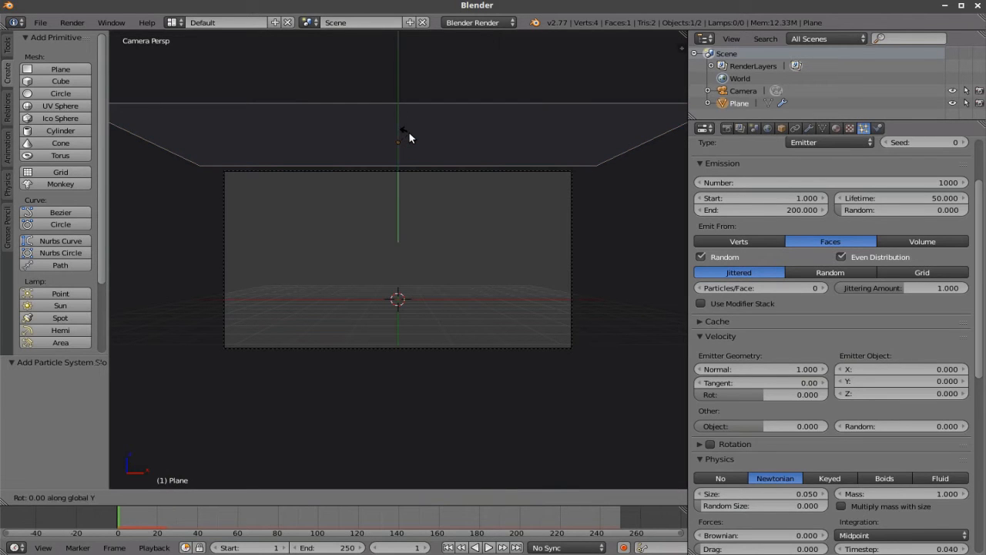
{"action": "type", "text": "18"}
{"action": "type", "text": "0"}
{"action": "key", "text": "Return"}
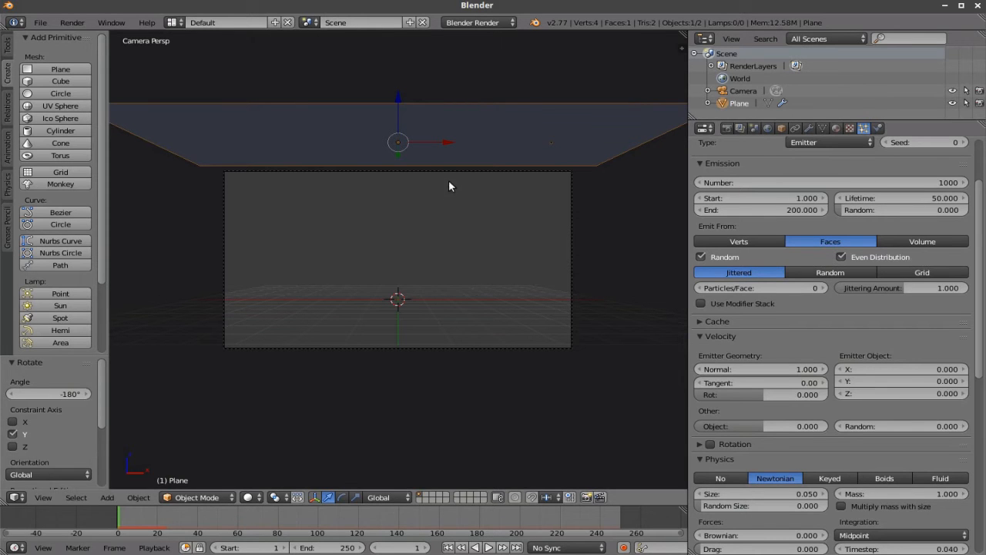
Step: Set the particles' normal emission velocity to 2
{"action": "left_click", "coordinate": [782, 370]}
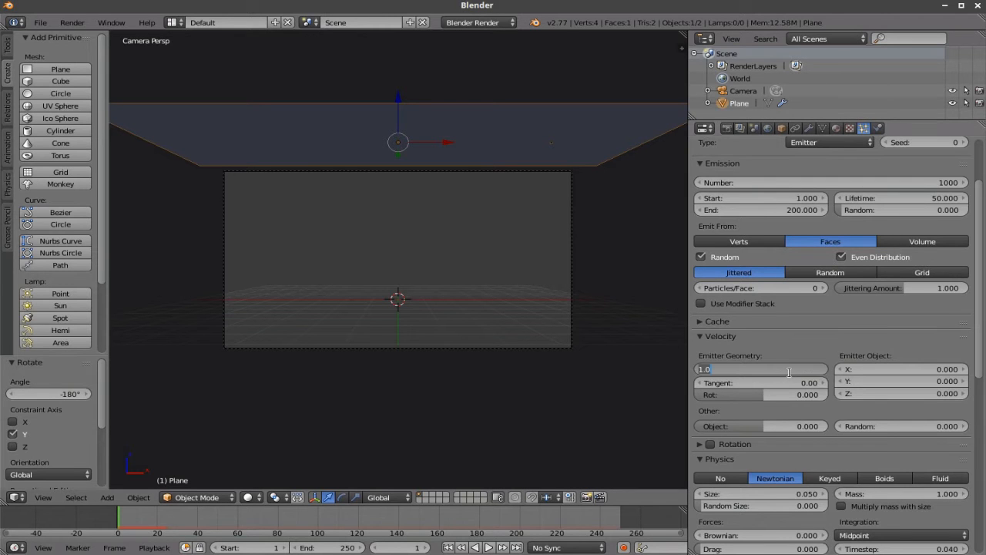
{"action": "type", "text": "2"}
{"action": "key", "text": "Return"}
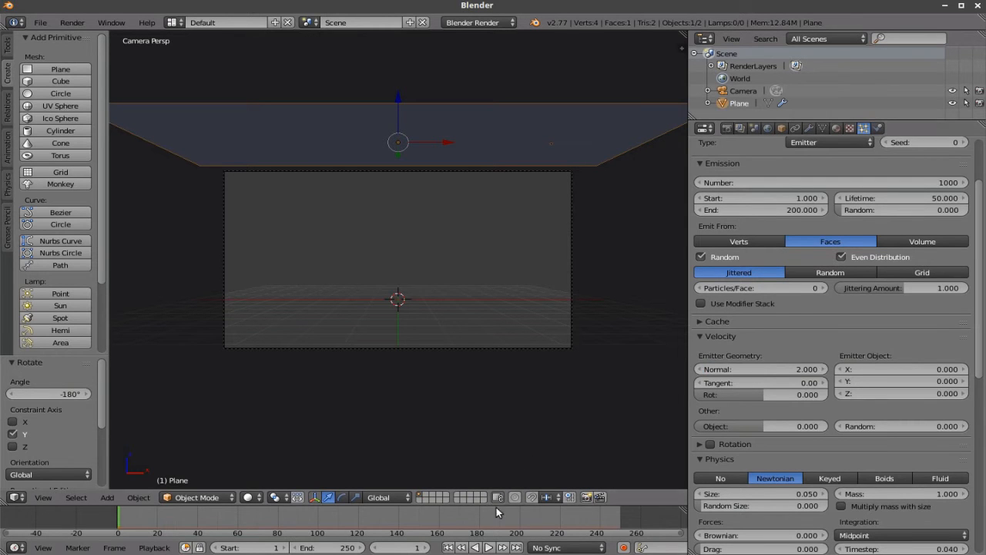
Step: Preview the particles' fall at the current velocity, and set their lifetime to 200 frames
{"action": "left_click", "coordinate": [487, 547]}
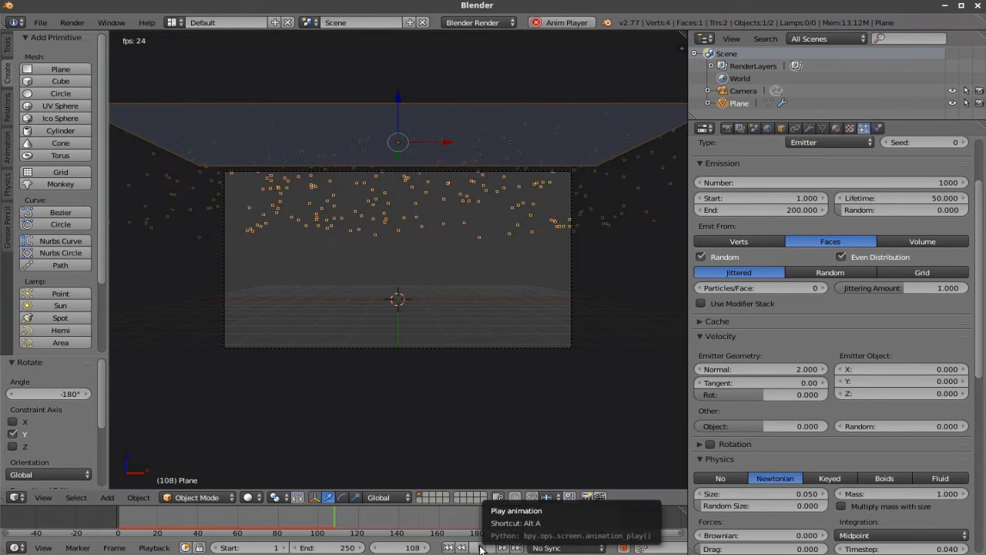
{"action": "left_click", "coordinate": [481, 546]}
{"action": "scroll", "coordinate": [897, 355], "scroll_direction": "up", "scroll_amount": 3}
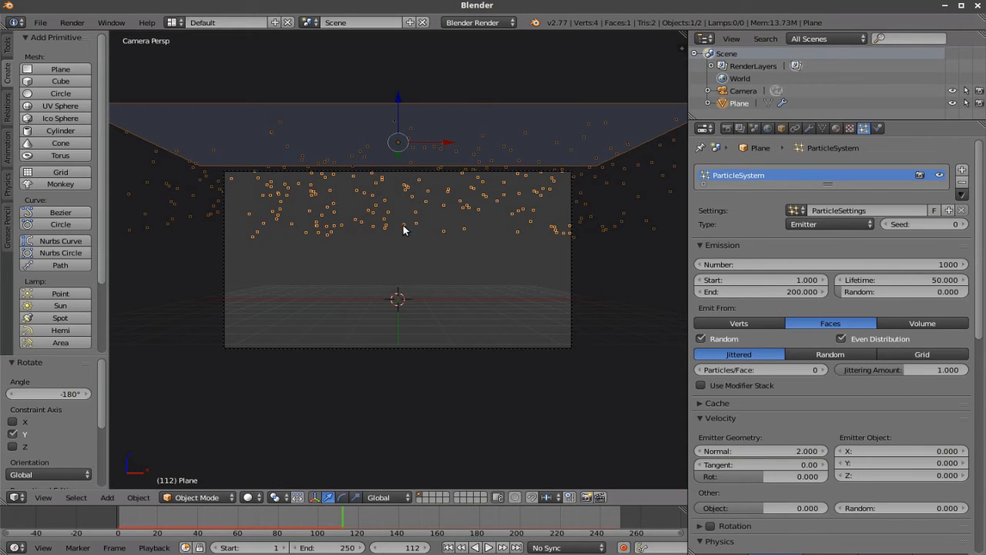
{"action": "left_click", "coordinate": [917, 280]}
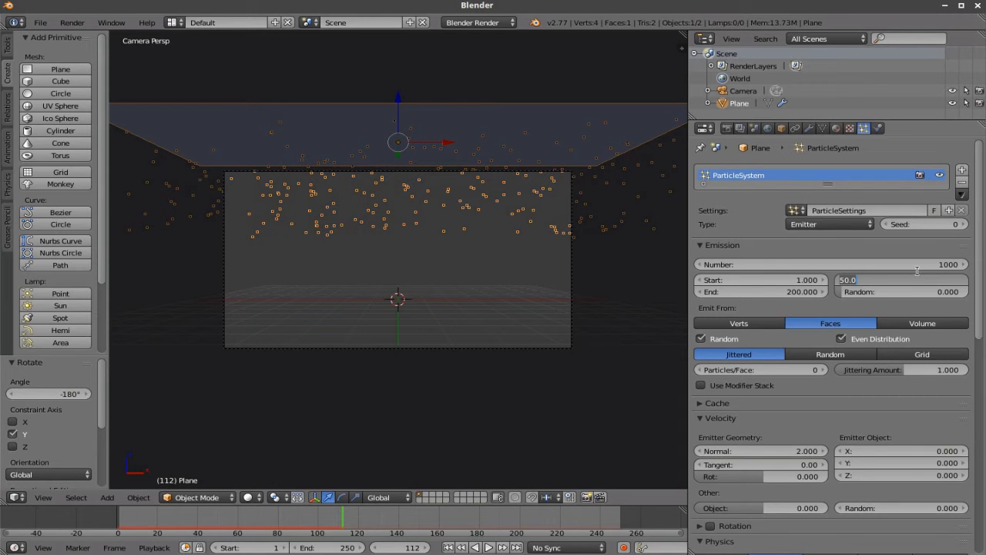
{"action": "key", "text": "Return"}
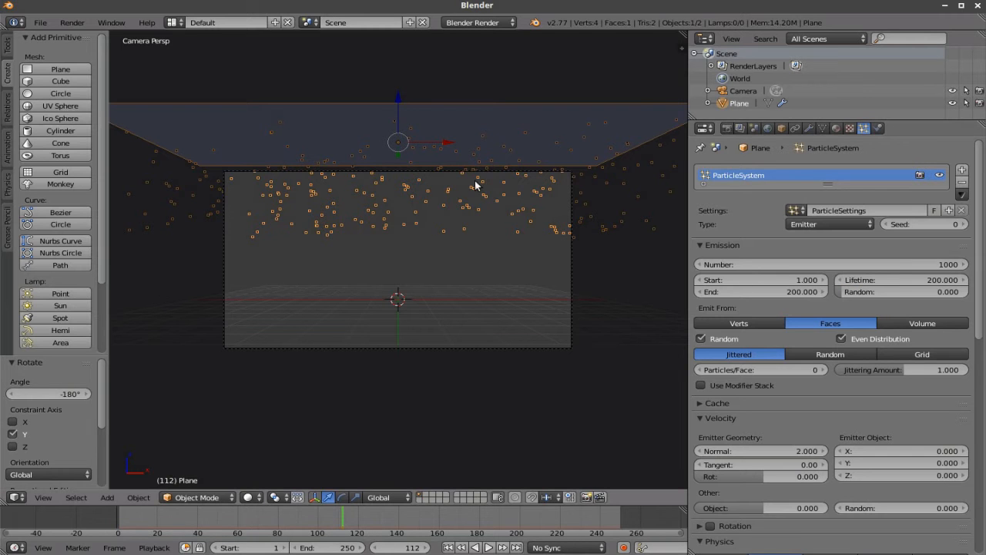
Step: Replay the animation from the first frame to check how far the particles fall below the camera frame, and return to the start
{"action": "left_click", "coordinate": [448, 548]}
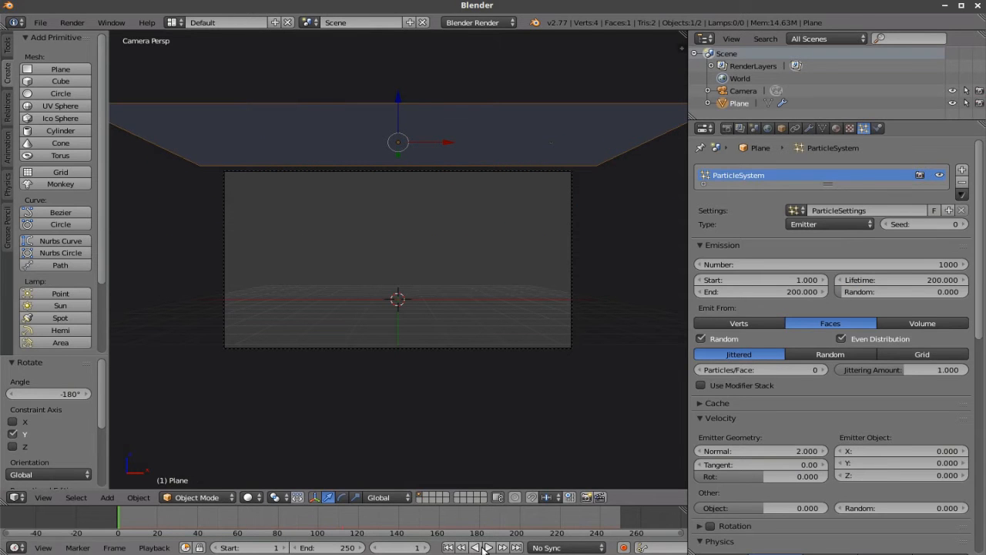
{"action": "left_click", "coordinate": [488, 547]}
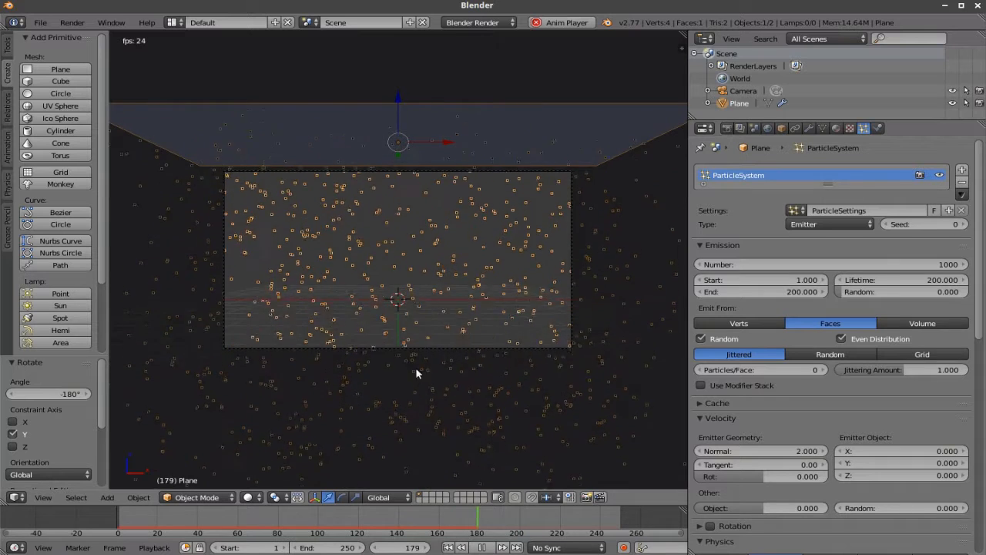
{"action": "scroll", "coordinate": [489, 389], "scroll_direction": "down", "scroll_amount": 2}
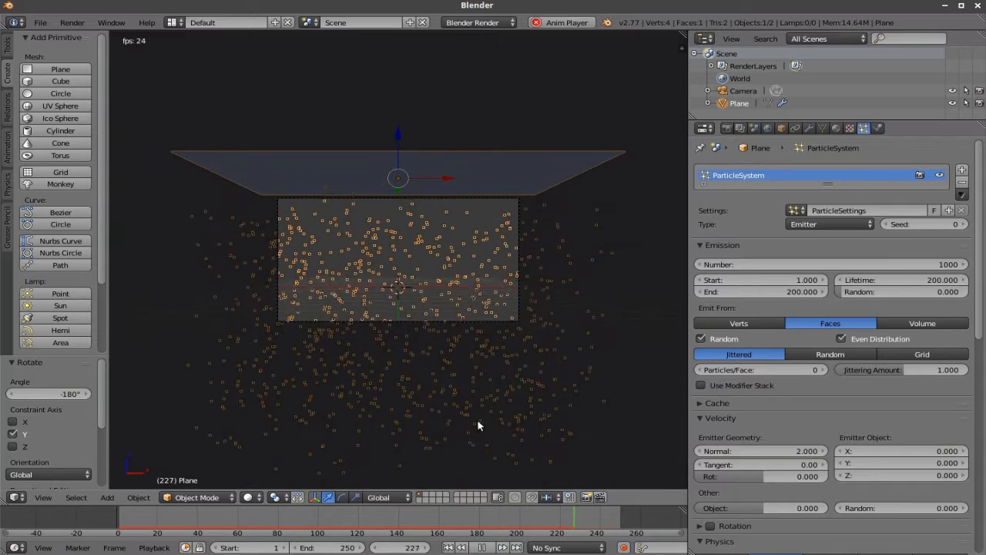
{"action": "left_click", "coordinate": [469, 547]}
{"action": "left_click", "coordinate": [448, 547]}
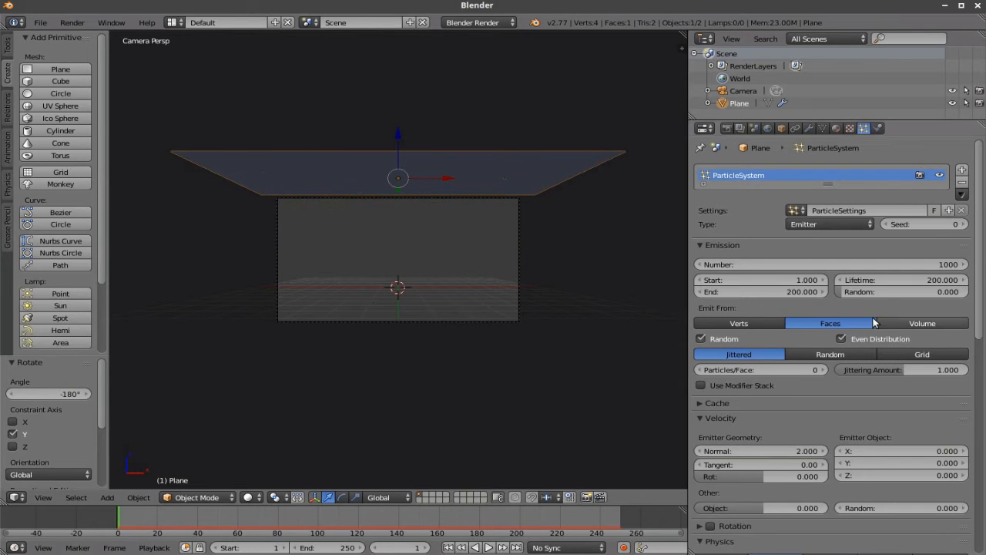
{"action": "scroll", "coordinate": [457, 328], "scroll_direction": "up", "scroll_amount": 2}
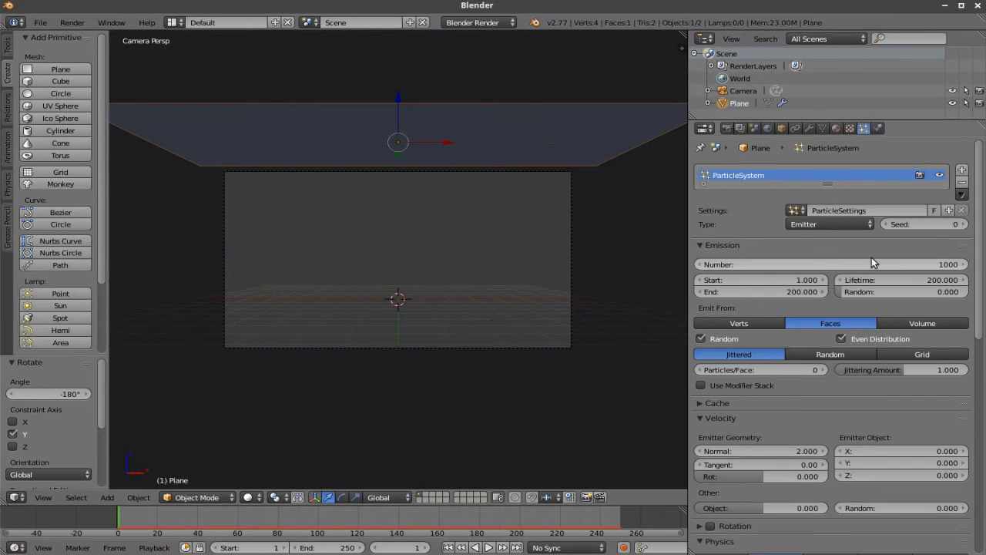
Step: Set the particles' lifetime to 50 frames
{"action": "left_click", "coordinate": [902, 280]}
{"action": "type", "text": "50"}
{"action": "key", "text": "Return"}
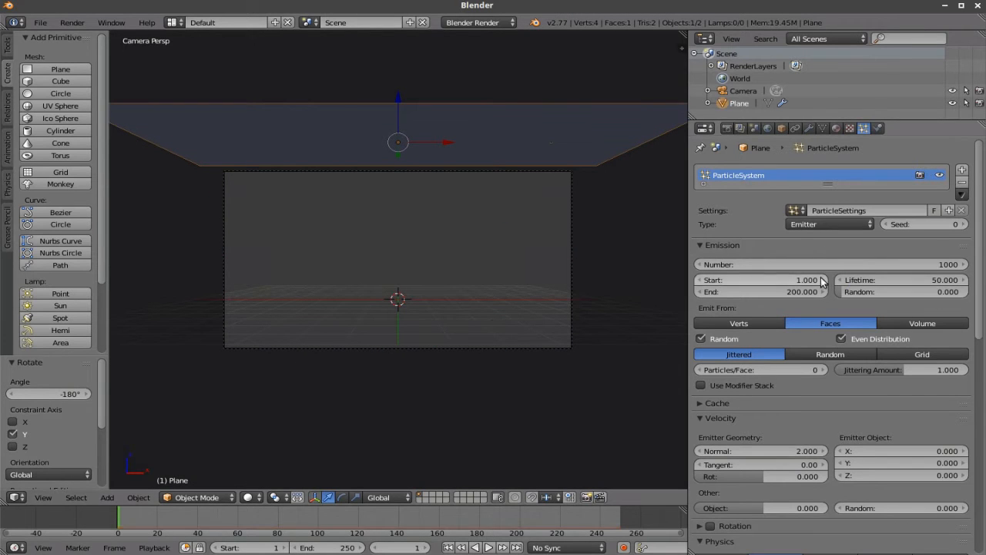
Step: Set the particle emission end to frame 250 and the particles' lifetime to 200
{"action": "left_click", "coordinate": [805, 291]}
{"action": "type", "text": "2"}
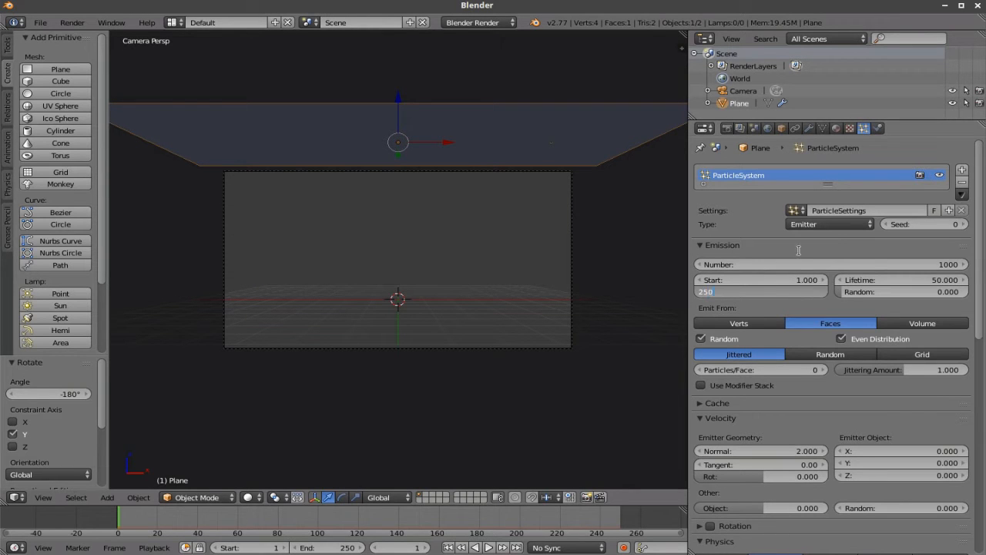
{"action": "type", "text": "50"}
{"action": "key", "text": "Return"}
Step: Play the animation, restart it from the first frame, and examine how the particles gradually fill the camera view
{"action": "key", "text": "alt+a"}
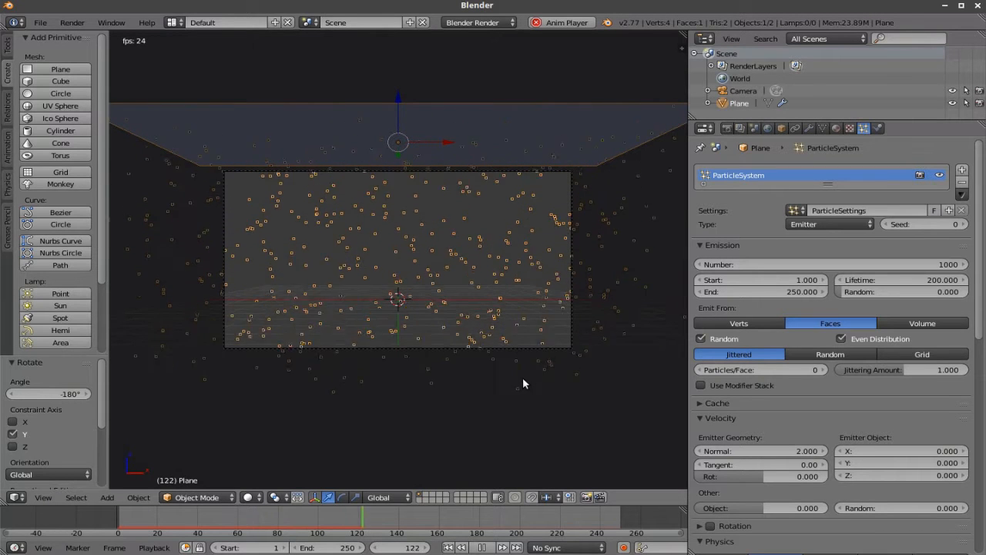
{"action": "key", "text": "alt+a"}
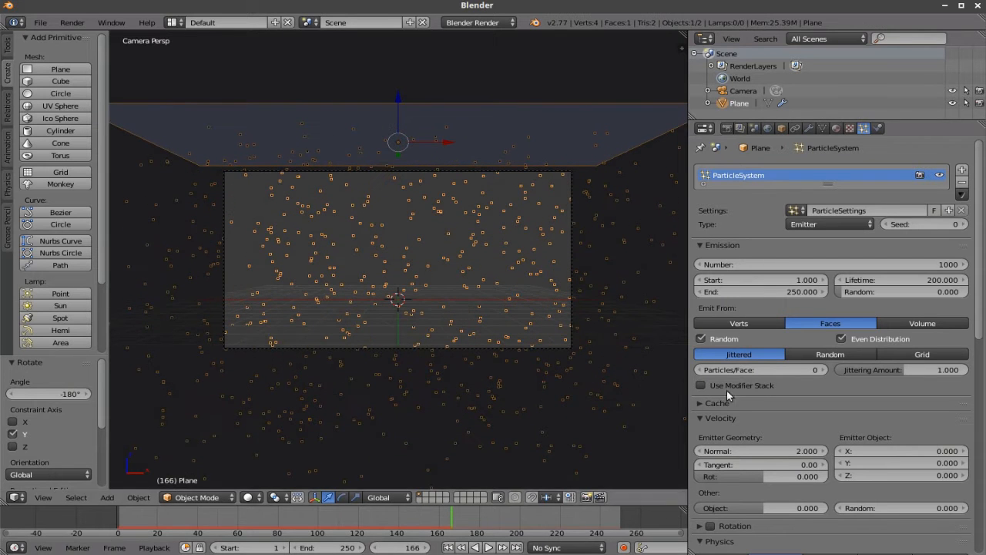
{"action": "left_click", "coordinate": [448, 548]}
{"action": "left_click", "coordinate": [461, 547]}
{"action": "left_click", "coordinate": [488, 548]}
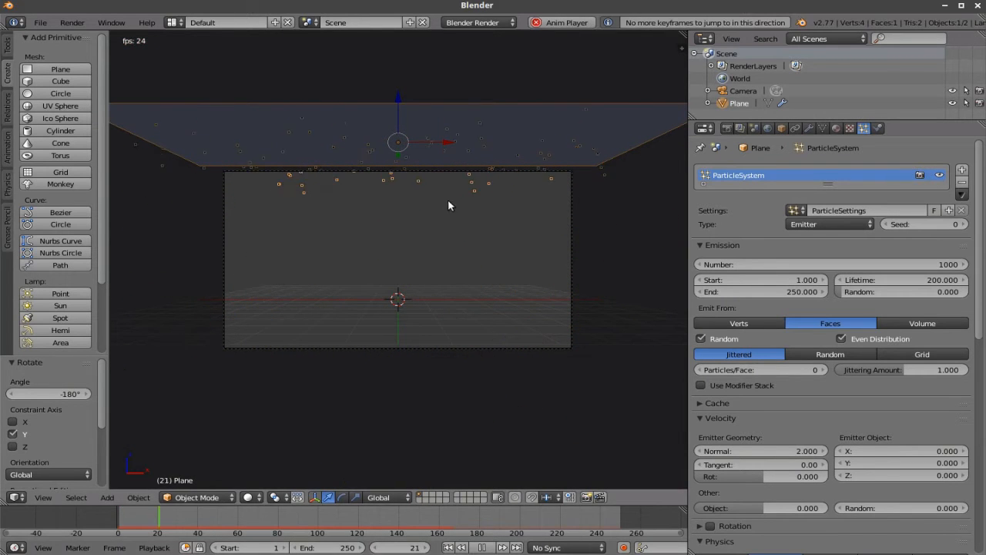
{"action": "left_click", "coordinate": [482, 548]}
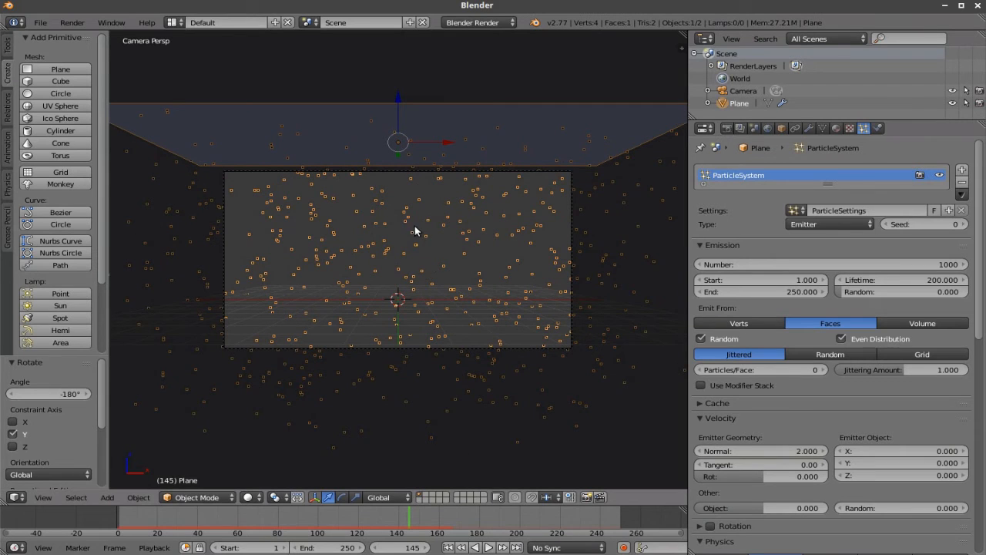
{"action": "left_click", "coordinate": [489, 547]}
{"action": "left_click", "coordinate": [488, 548]}
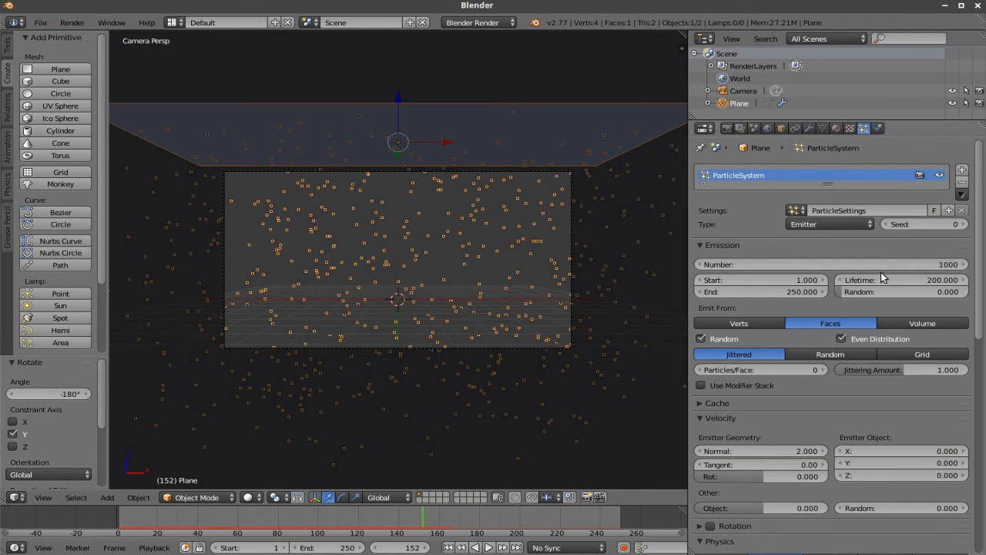
Step: Set the particle emission start to frame -150 and replay the animation from the first frame
{"action": "left_click", "coordinate": [746, 282]}
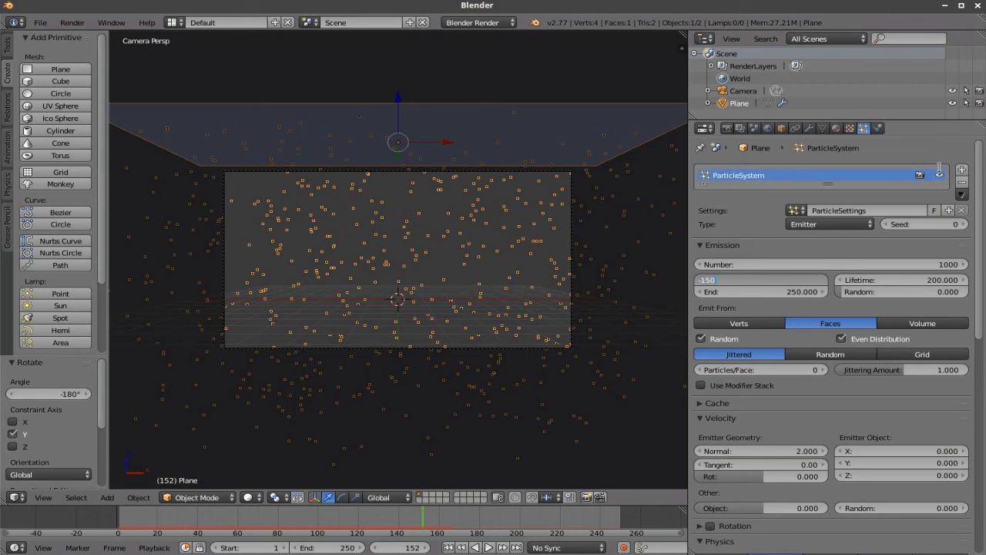
{"action": "key", "text": "Return"}
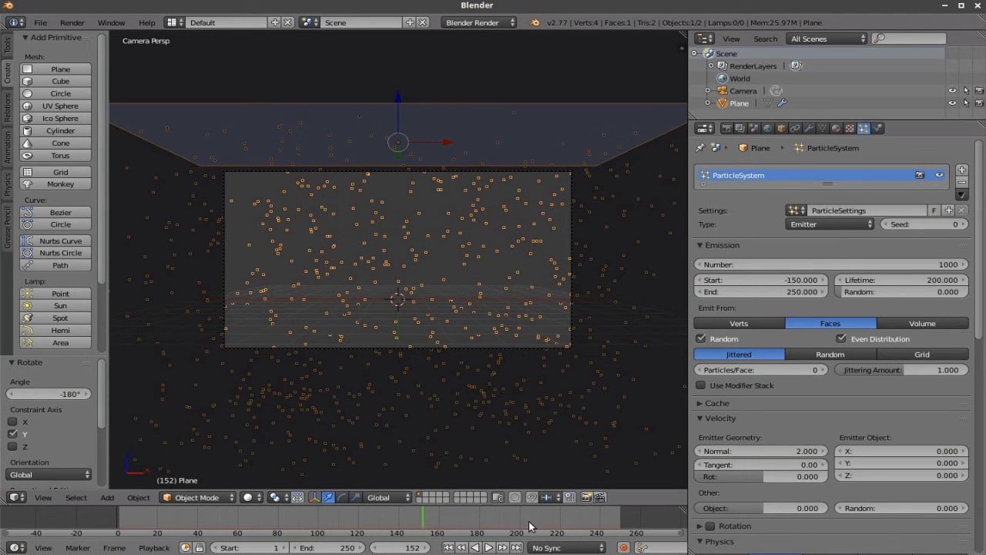
{"action": "left_click", "coordinate": [448, 547]}
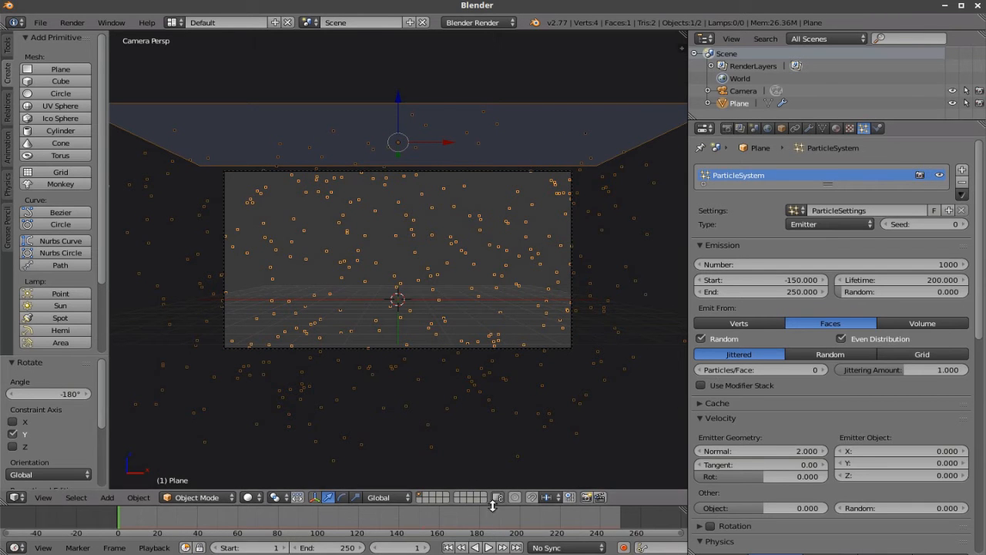
{"action": "left_click", "coordinate": [488, 547]}
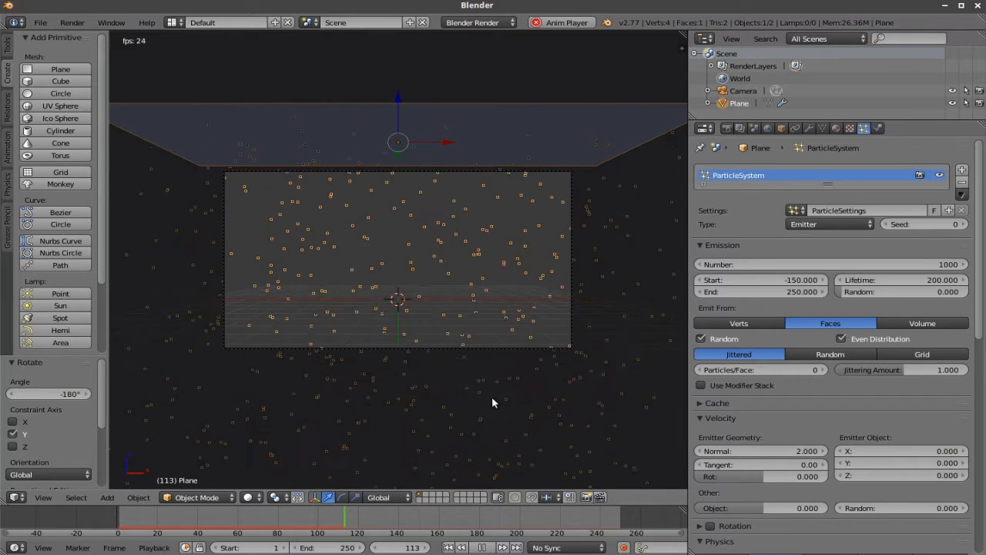
{"action": "left_click", "coordinate": [482, 547]}
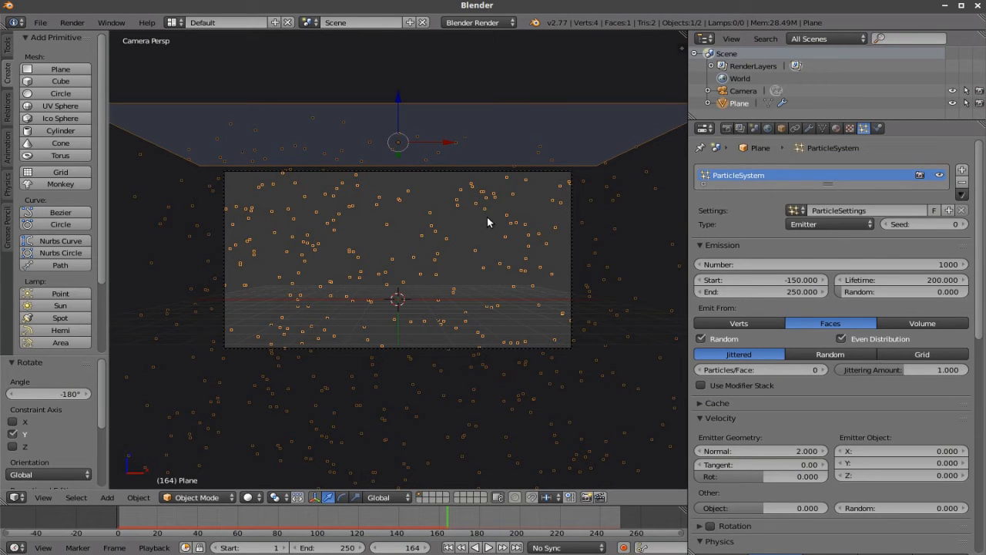
Step: Scale the emitter plane along the global X axis by about 0.851
{"action": "key", "text": "s"}
{"action": "key", "text": "x"}
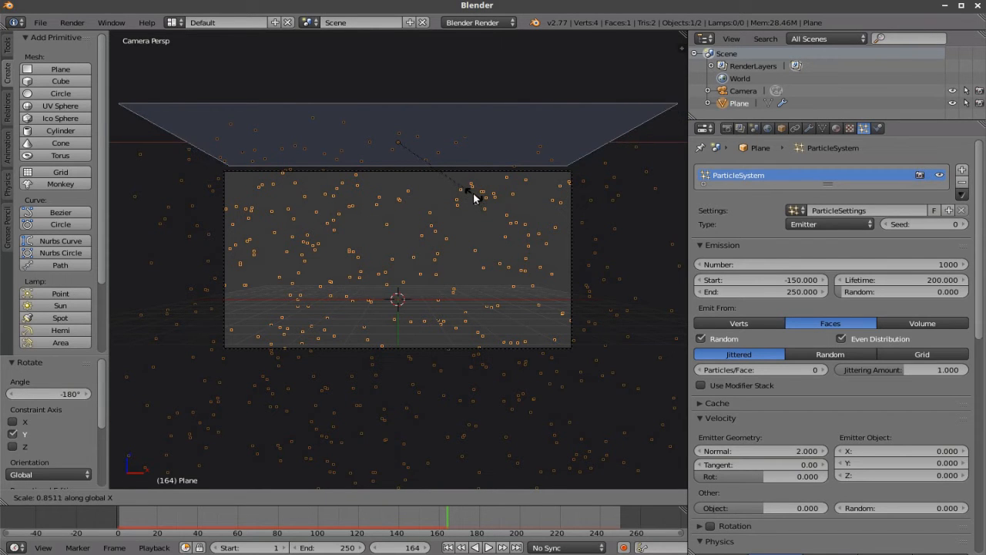
{"action": "left_click", "coordinate": [474, 198]}
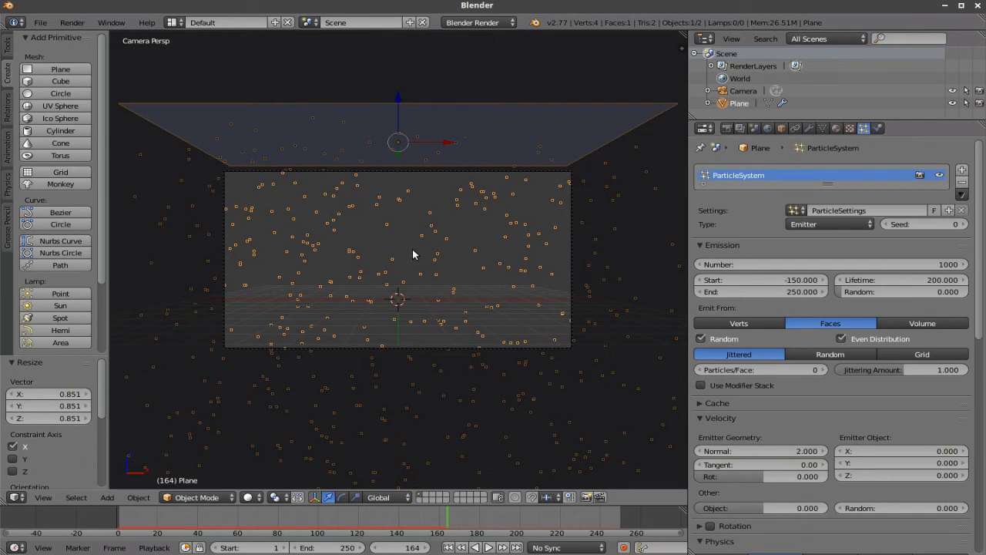
Step: Replay the animation to check the particle coverage from the narrowed emitter, and return to the first frame
{"action": "left_click", "coordinate": [448, 547]}
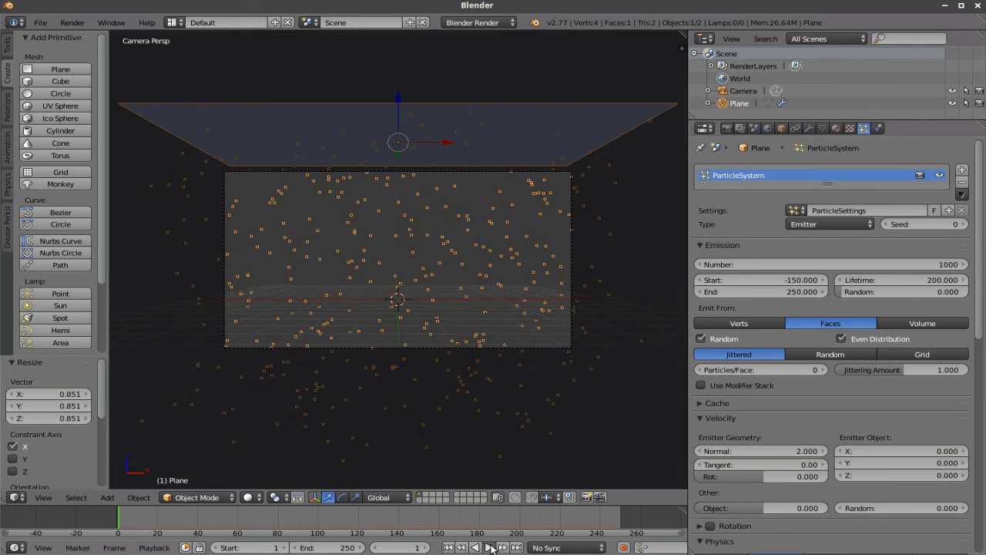
{"action": "left_click", "coordinate": [489, 547]}
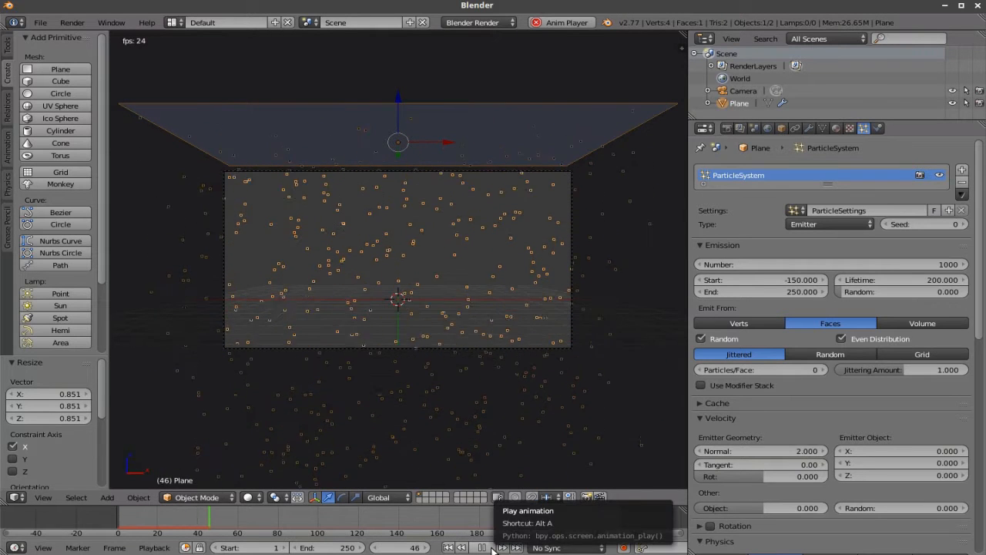
{"action": "left_click", "coordinate": [490, 548]}
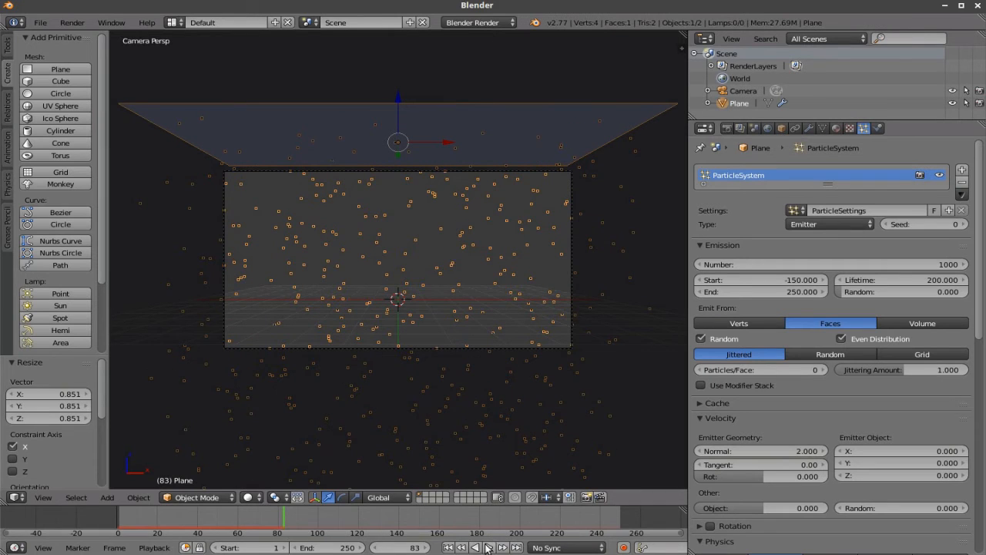
{"action": "left_click", "coordinate": [447, 548]}
Step: Set the number of emitted particles to 2000
{"action": "left_click", "coordinate": [795, 264]}
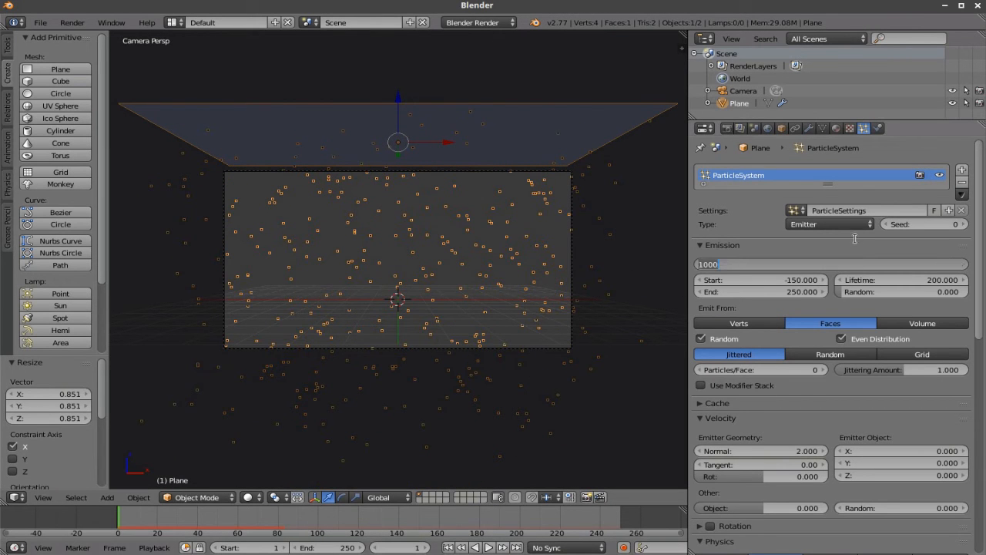
{"action": "type", "text": "2"}
{"action": "key", "text": "Return"}
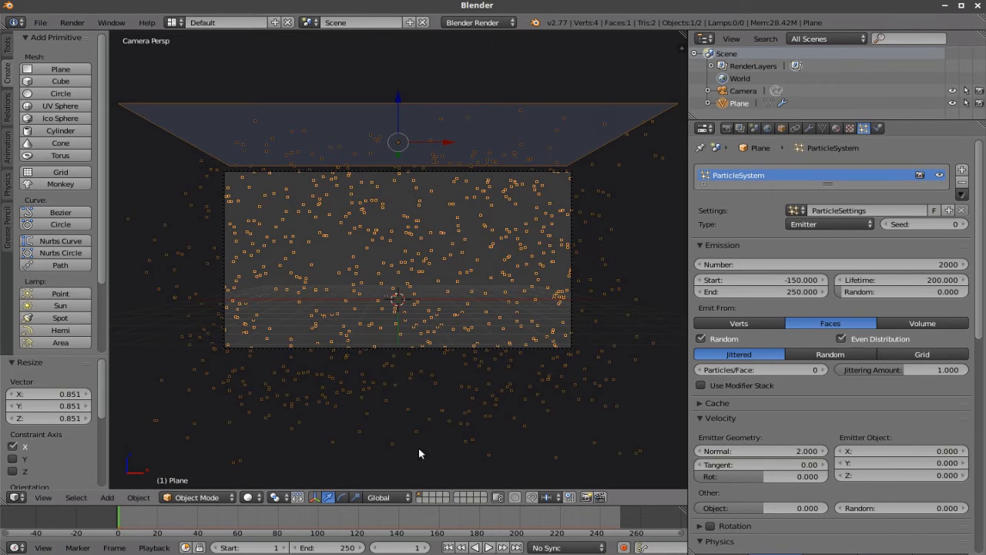
Step: Replay the denser particle animation from the first frame and jump to frames 166 and 107 to examine the particle distribution
{"action": "left_click", "coordinate": [489, 548]}
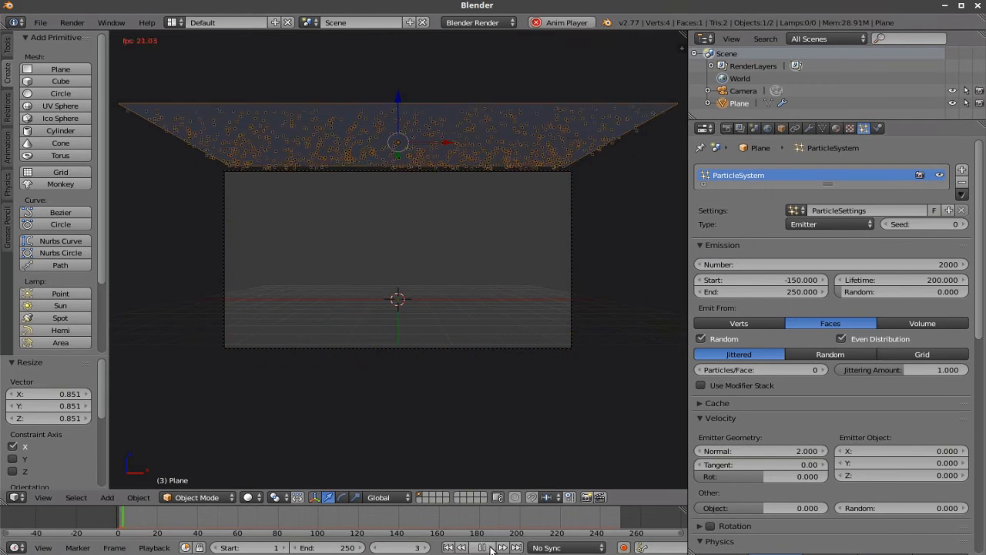
{"action": "left_click", "coordinate": [489, 548]}
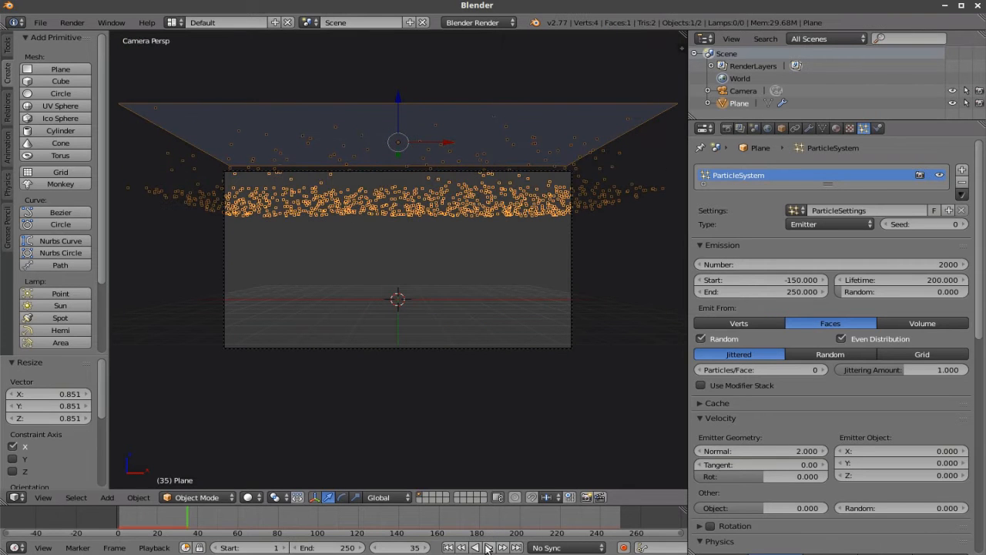
{"action": "left_click", "coordinate": [450, 548]}
{"action": "left_click", "coordinate": [489, 548]}
{"action": "left_click", "coordinate": [449, 547]}
{"action": "left_click", "coordinate": [452, 532]}
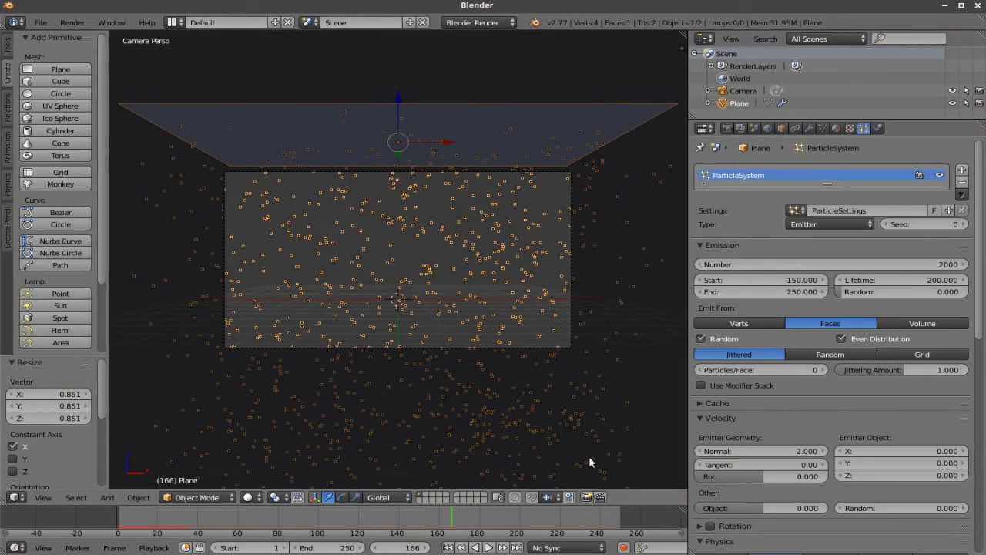
{"action": "left_click", "coordinate": [448, 547]}
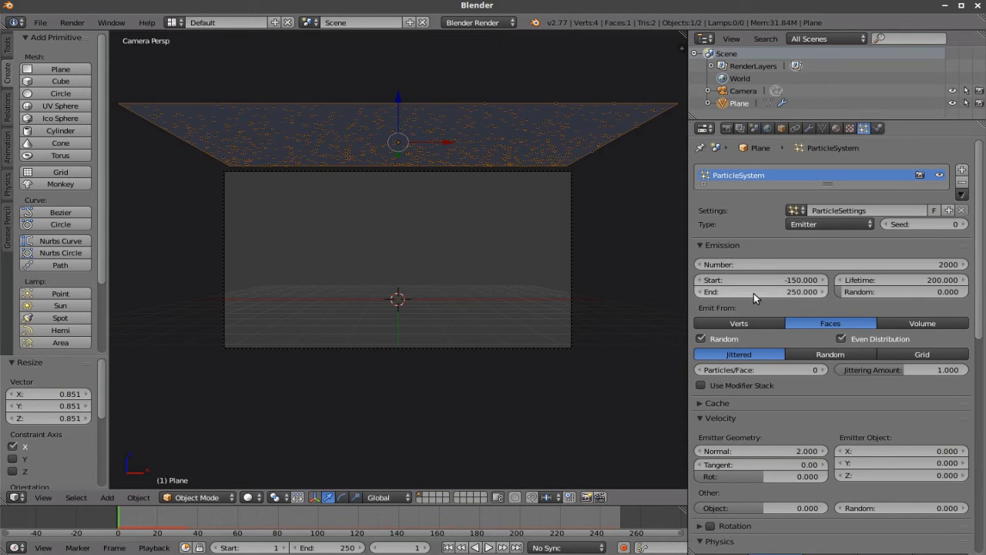
{"action": "left_click", "coordinate": [489, 547]}
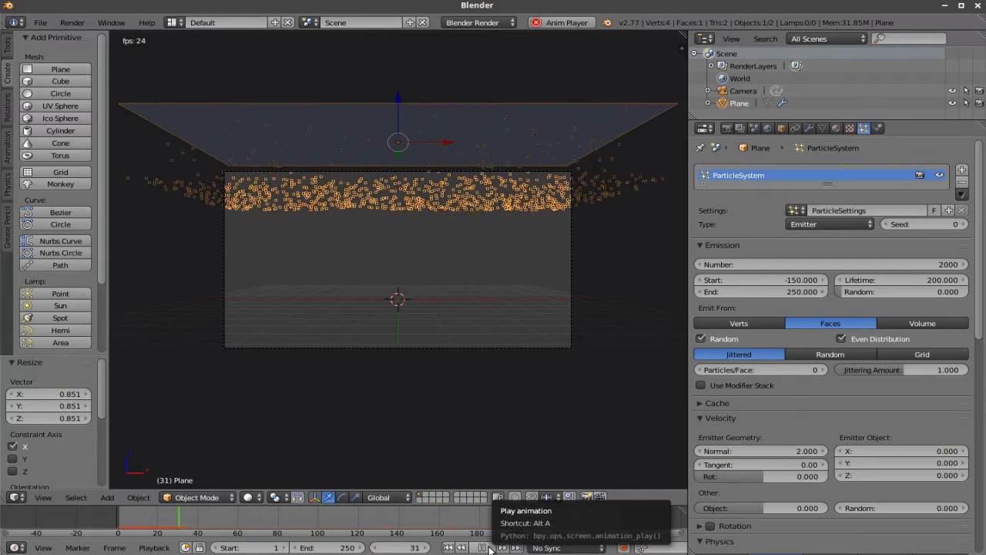
{"action": "left_click", "coordinate": [488, 547]}
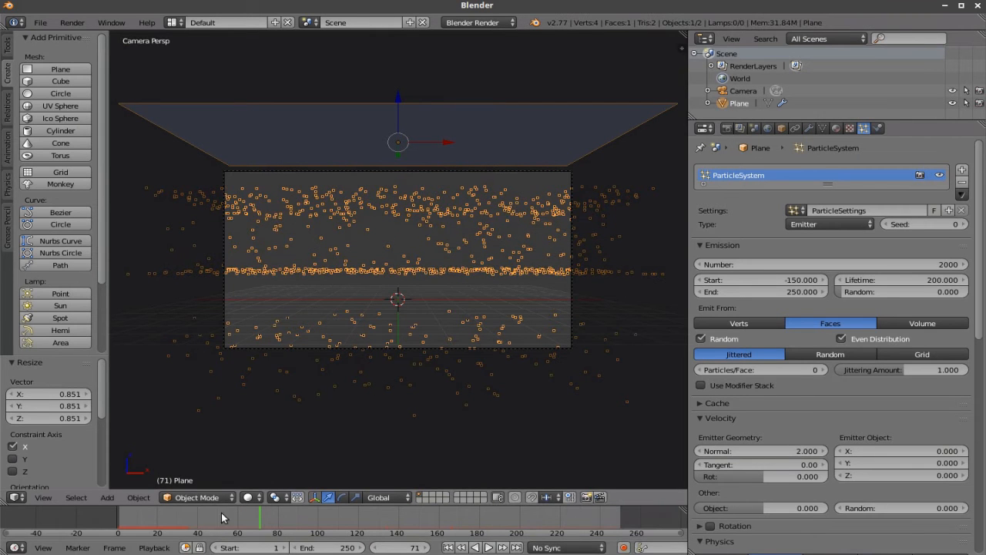
{"action": "left_click", "coordinate": [333, 516]}
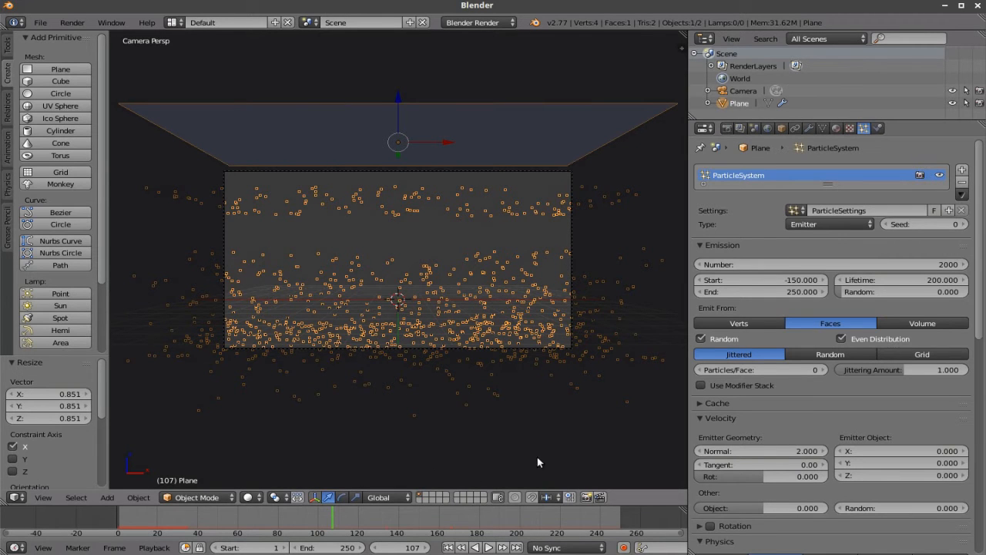
Step: Set the particle seed to 1, replay the animation to check the new distribution, and return to the first frame
{"action": "left_click", "coordinate": [967, 224]}
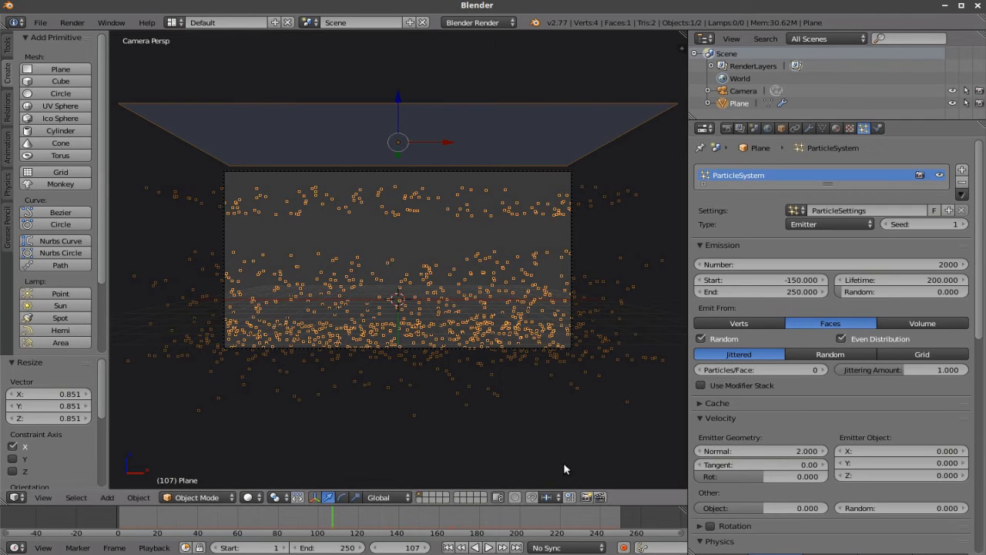
{"action": "left_click", "coordinate": [447, 548]}
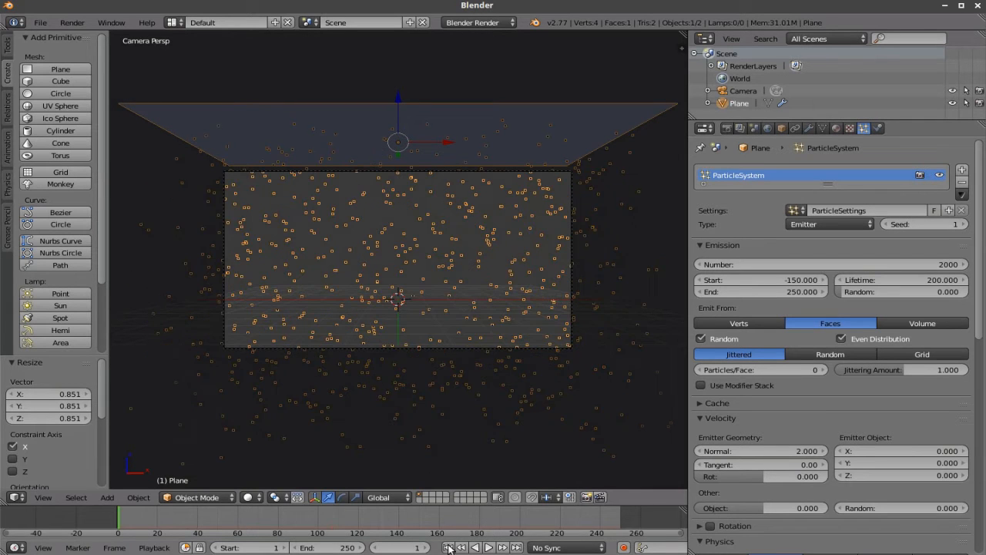
{"action": "left_click", "coordinate": [490, 547]}
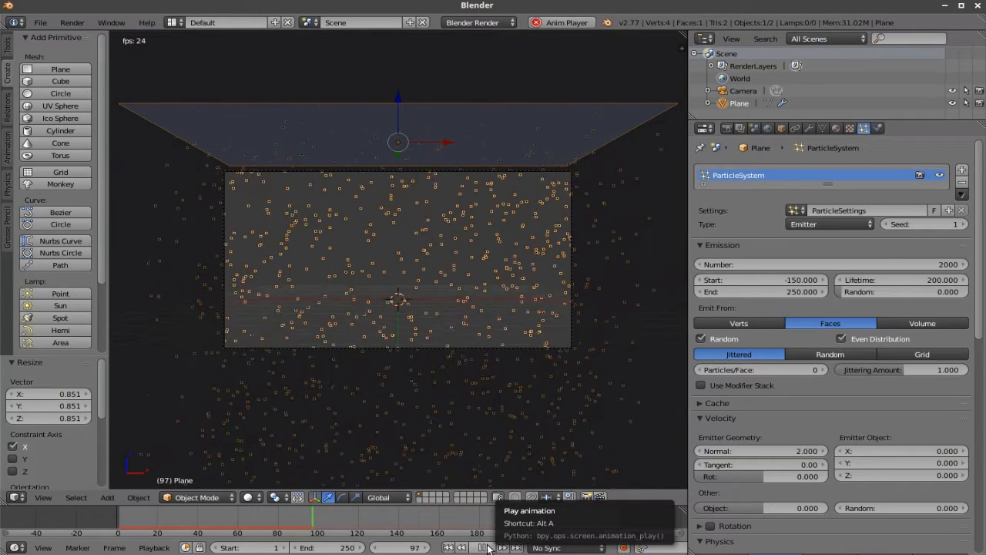
{"action": "left_click", "coordinate": [494, 547]}
{"action": "left_click", "coordinate": [448, 547]}
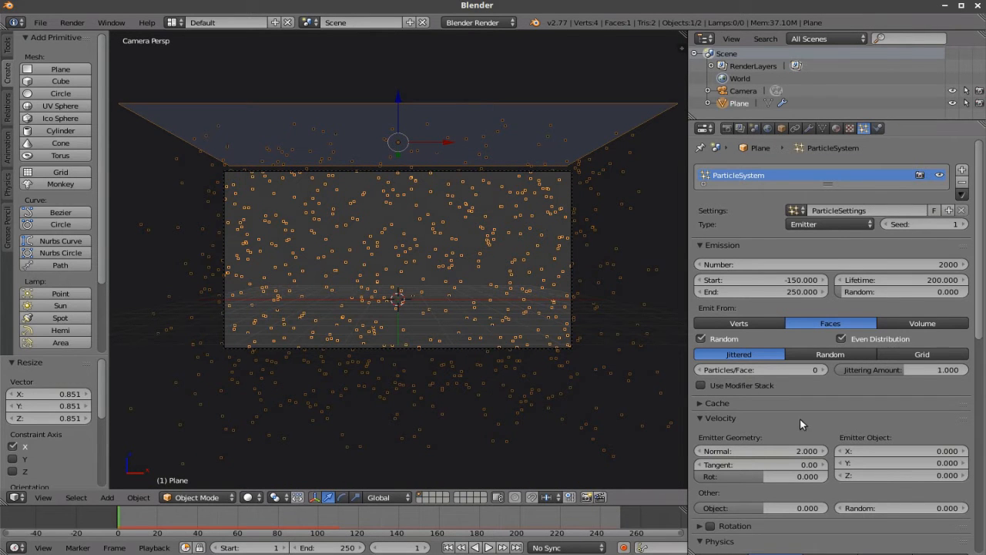
Step: Set the random value of the particles' emission velocity to 0.5, keeping the lifetime randomness at 0
{"action": "left_click", "coordinate": [931, 292]}
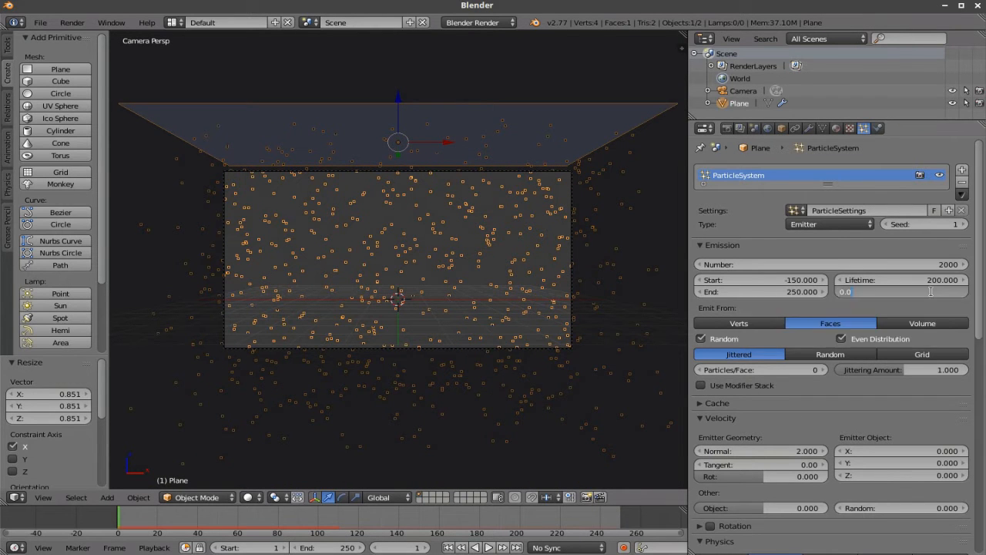
{"action": "key", "text": "Return"}
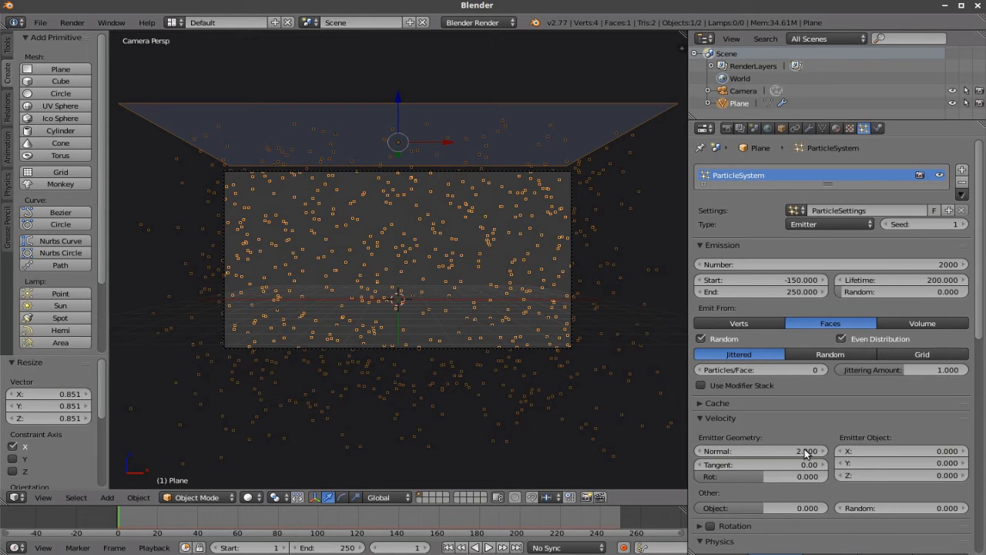
{"action": "scroll", "coordinate": [817, 484], "scroll_direction": "down", "scroll_amount": 1}
{"action": "left_click", "coordinate": [903, 482]}
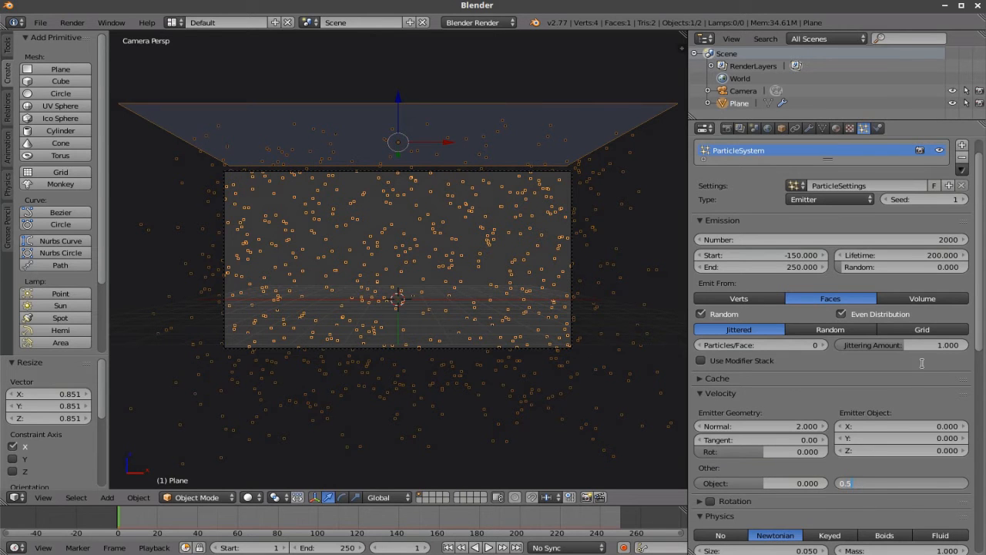
{"action": "key", "text": "Return"}
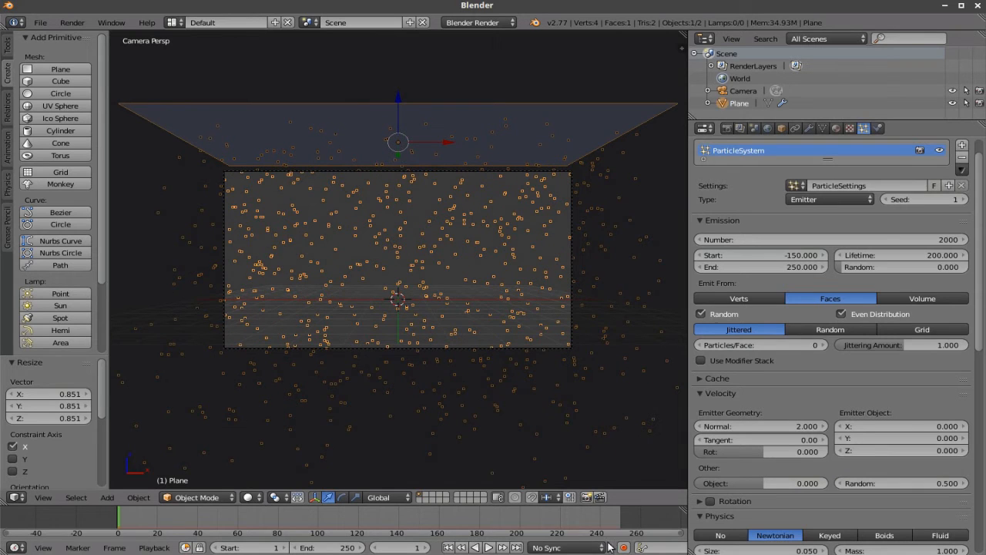
Step: Replay the animation from the first frame to check the effect of the random velocity
{"action": "left_click", "coordinate": [451, 548]}
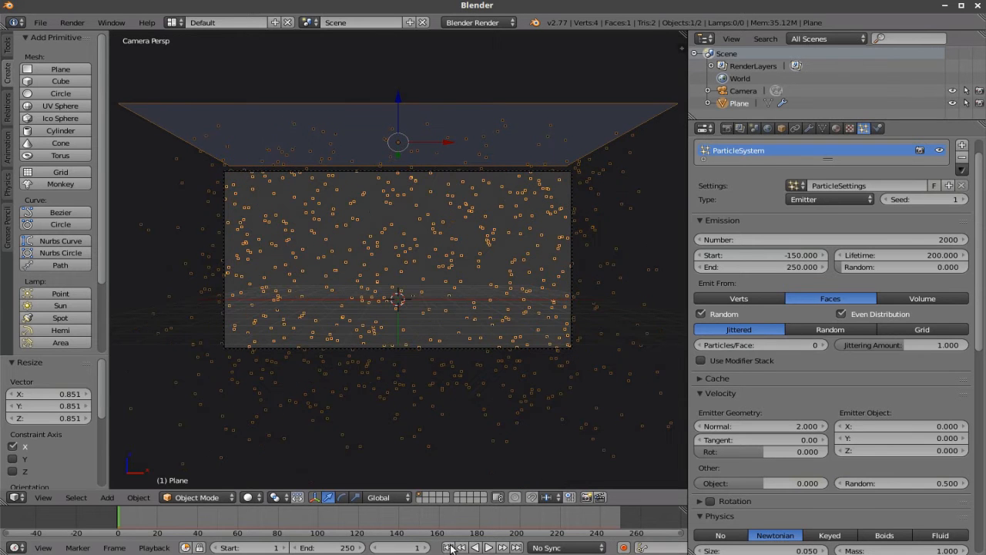
{"action": "left_click", "coordinate": [489, 547]}
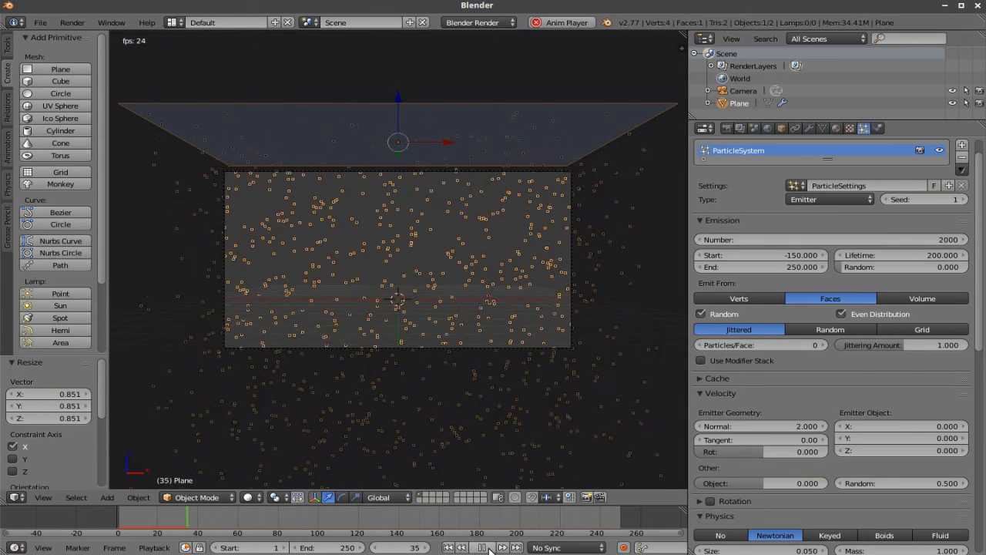
{"action": "left_click", "coordinate": [489, 547]}
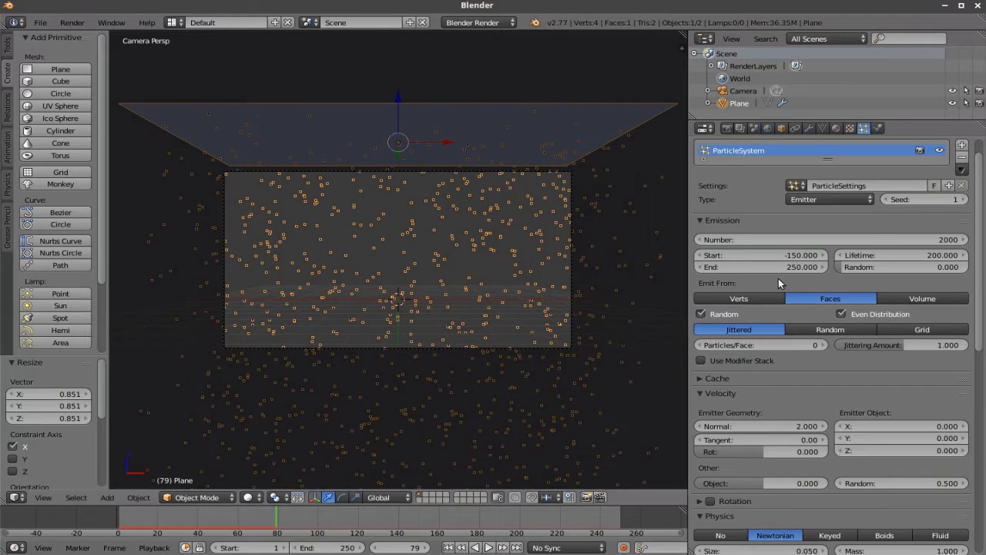
Step: Set the particle seed back to 0 and replay the animation from the first frame
{"action": "left_click", "coordinate": [889, 198]}
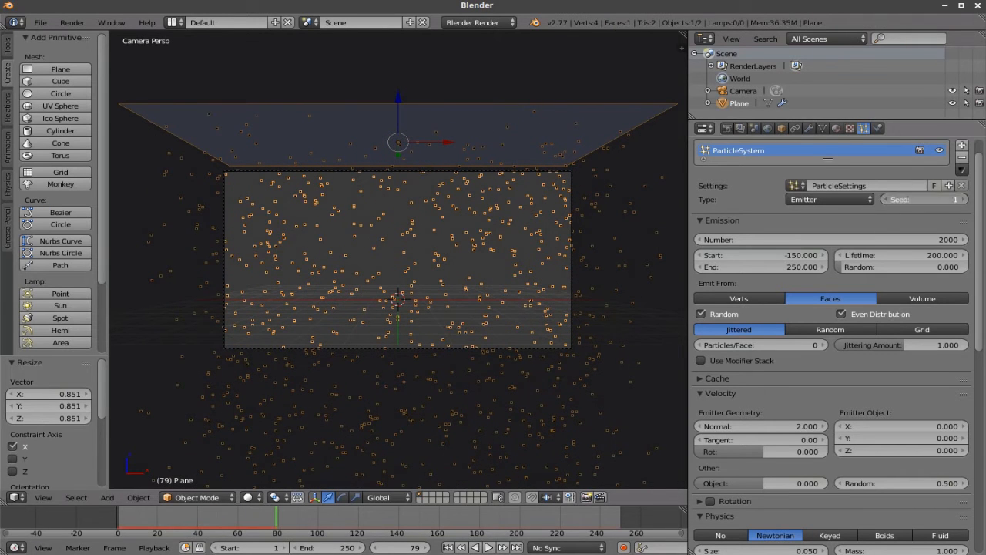
{"action": "left_click", "coordinate": [450, 548]}
{"action": "left_click", "coordinate": [488, 548]}
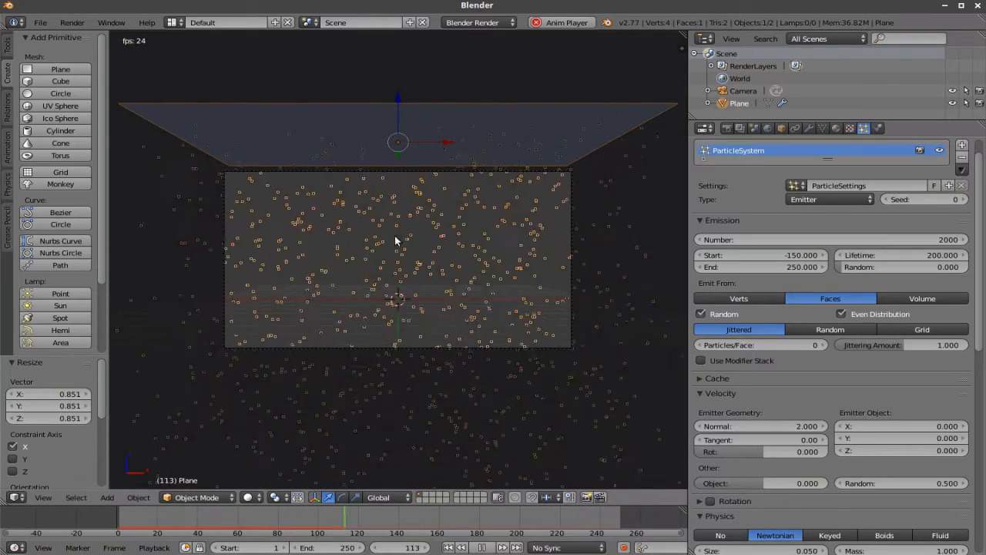
{"action": "key", "text": "alt+a"}
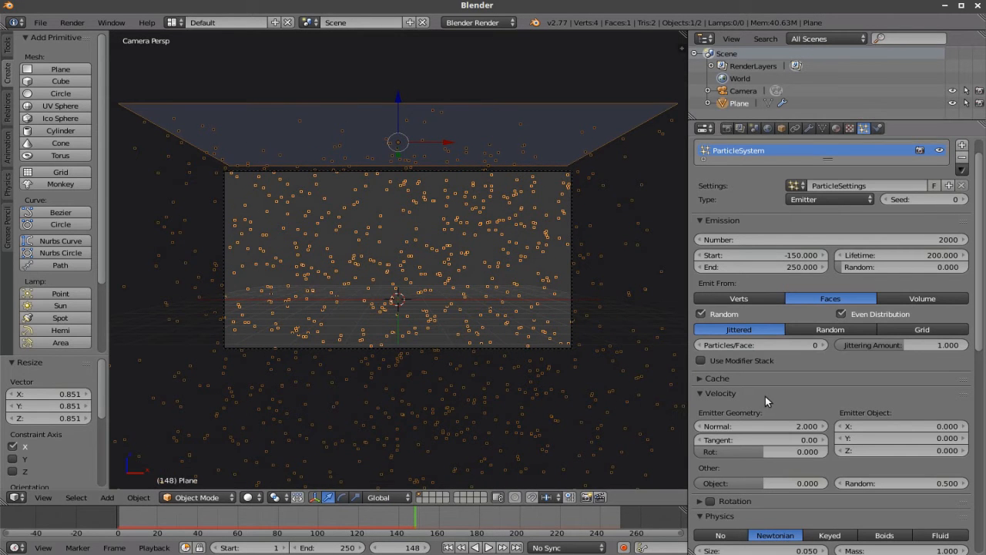
Step: Set the Brownian force in the particle physics to 1
{"action": "scroll", "coordinate": [767, 396], "scroll_direction": "down", "scroll_amount": 3}
{"action": "left_click", "coordinate": [770, 492]}
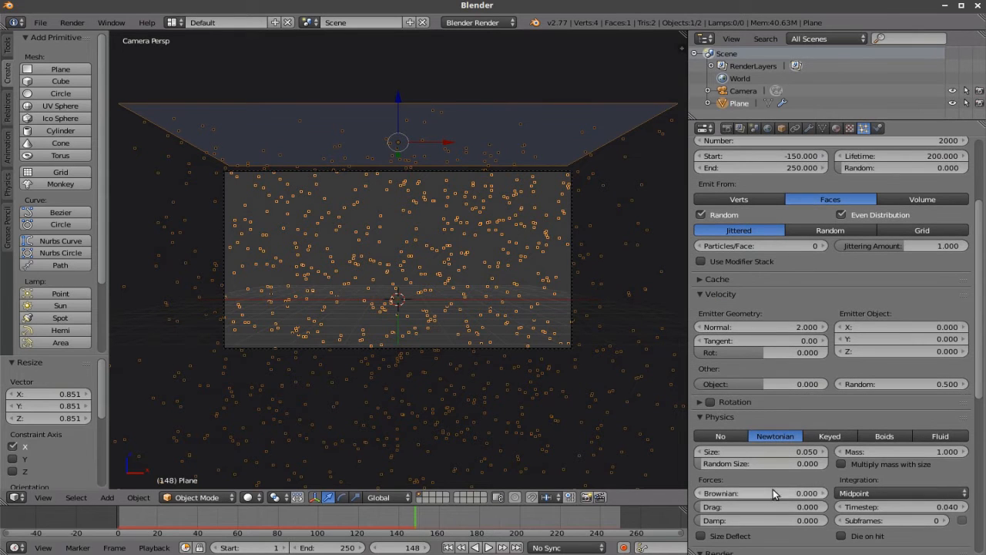
{"action": "type", "text": "1"}
{"action": "key", "text": "Return"}
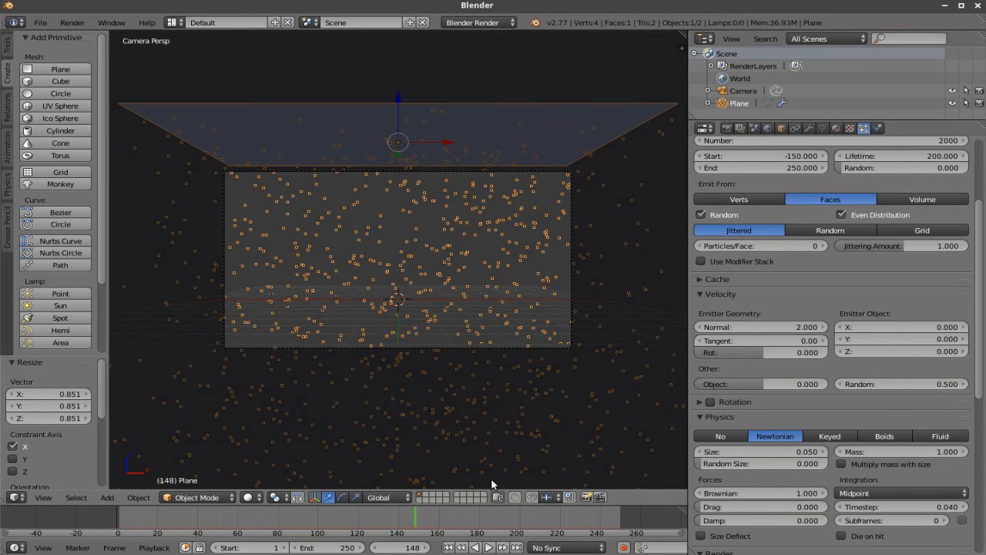
Step: Replay the animation from the first frame and examine the particles' Brownian motion up close inside the camera frame
{"action": "left_click", "coordinate": [451, 547]}
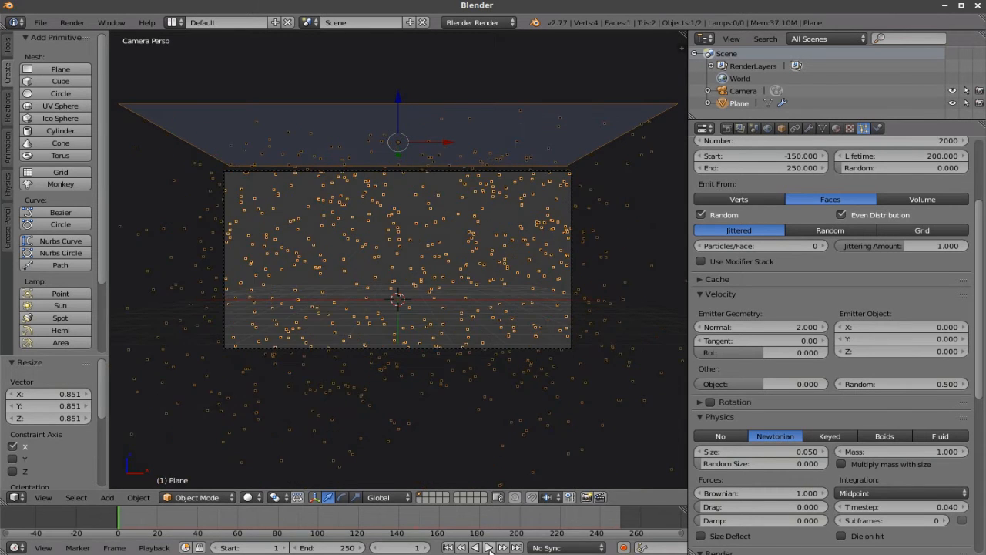
{"action": "left_click", "coordinate": [488, 547]}
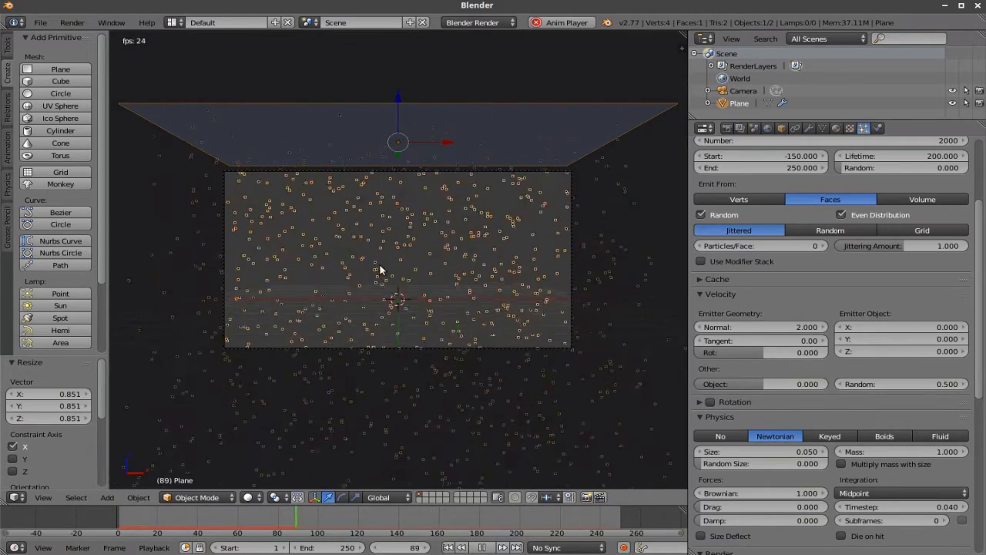
{"action": "scroll", "coordinate": [400, 254], "scroll_direction": "up", "scroll_amount": 2}
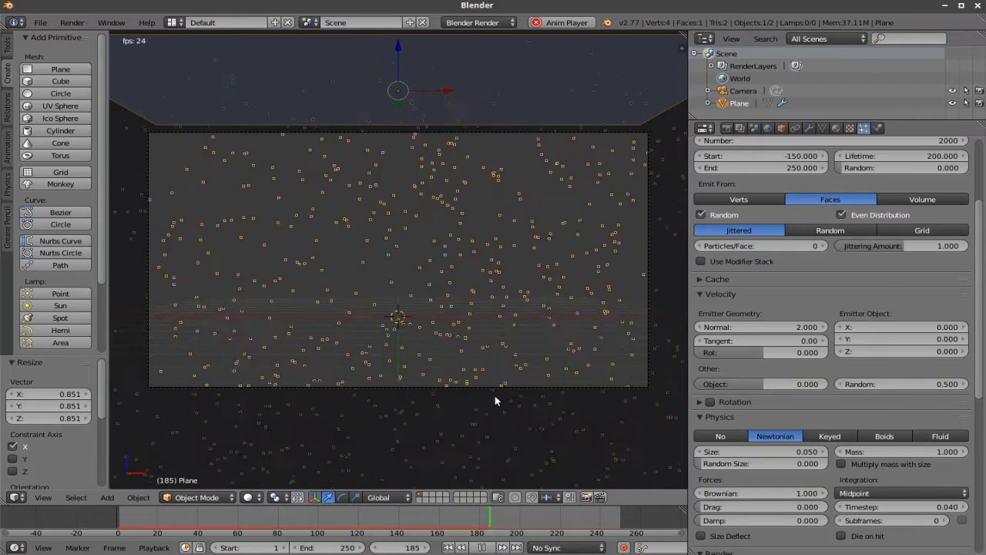
{"action": "key", "text": "alt+a"}
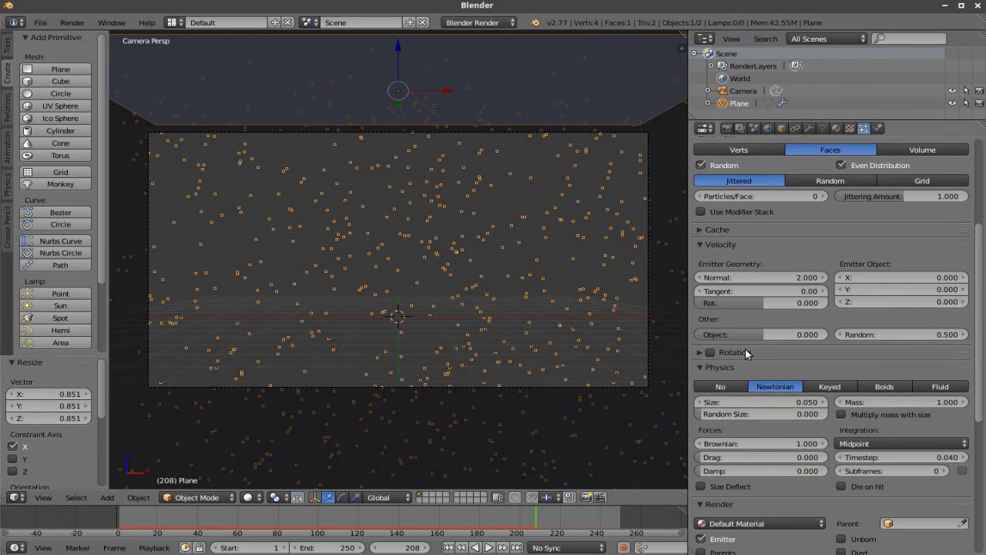
Step: Set the particles to render as lines and replay the animation from the first frame
{"action": "scroll", "coordinate": [911, 378], "scroll_direction": "down", "scroll_amount": 6}
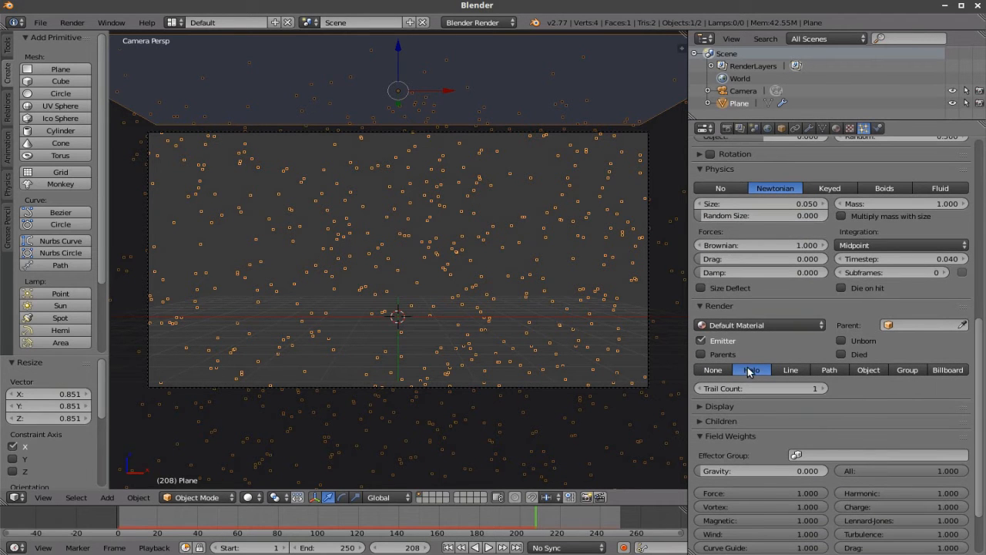
{"action": "left_click", "coordinate": [795, 373]}
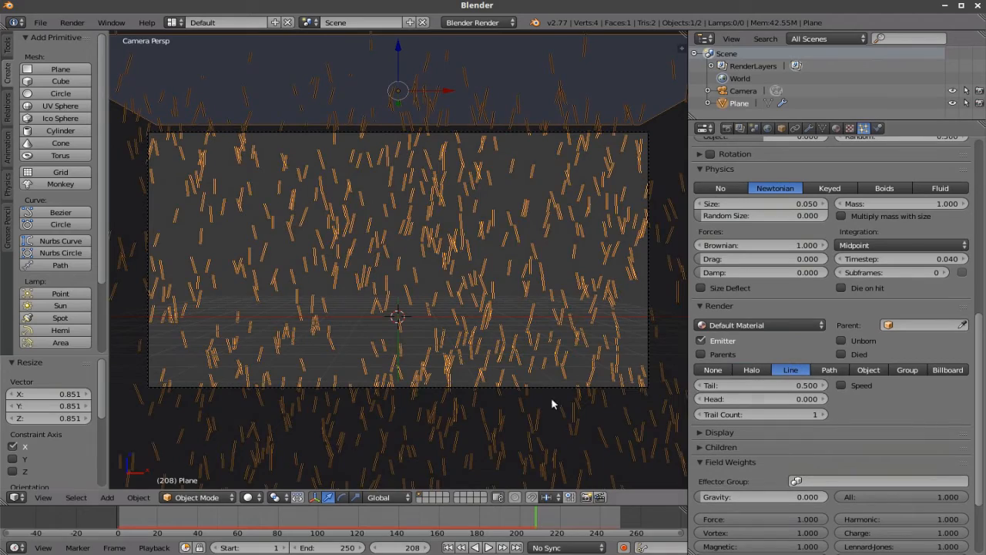
{"action": "left_click", "coordinate": [448, 548]}
{"action": "left_click", "coordinate": [489, 547]}
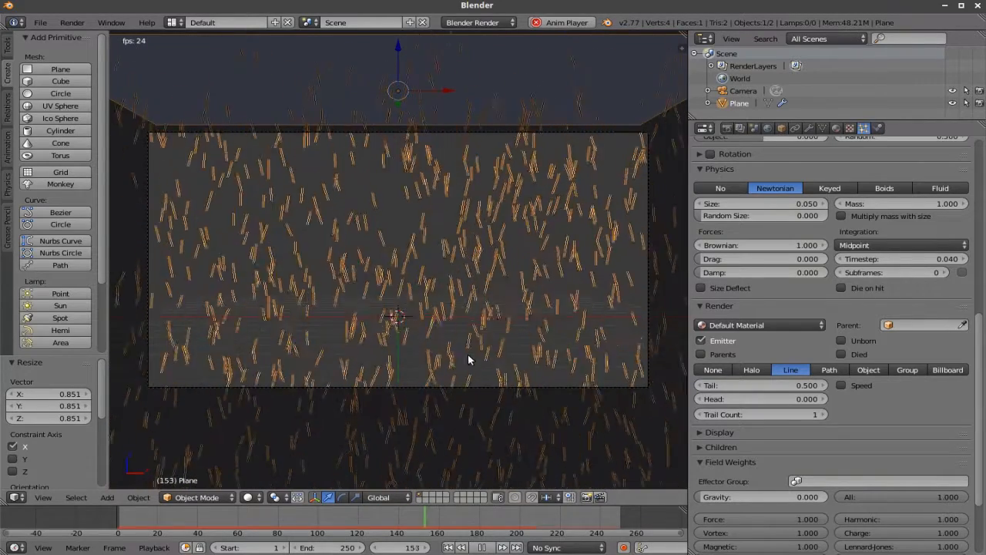
{"action": "left_click", "coordinate": [483, 547]}
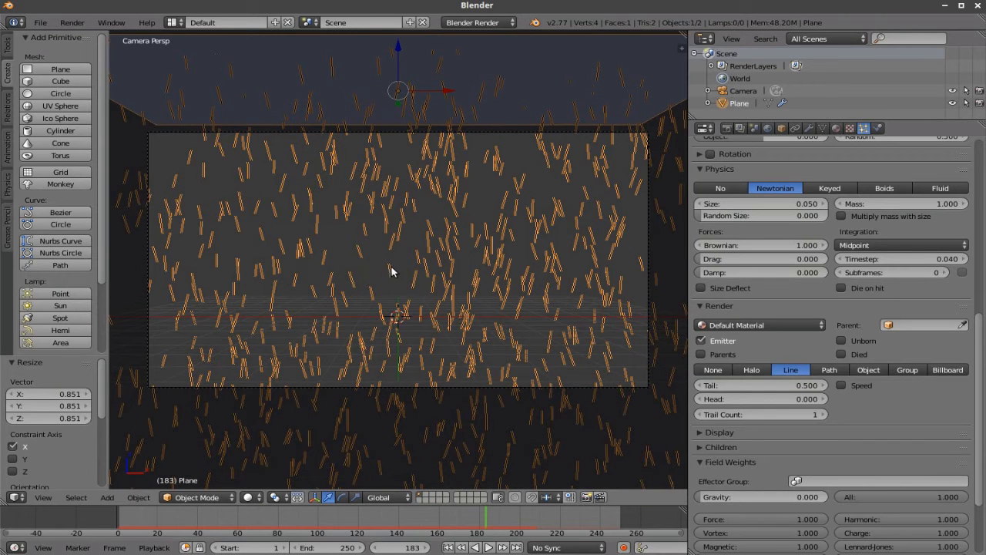
Step: Step back and forth between frames 183 and 184 to compare the line length with the particles' movement per frame
{"action": "left_click", "coordinate": [425, 547]}
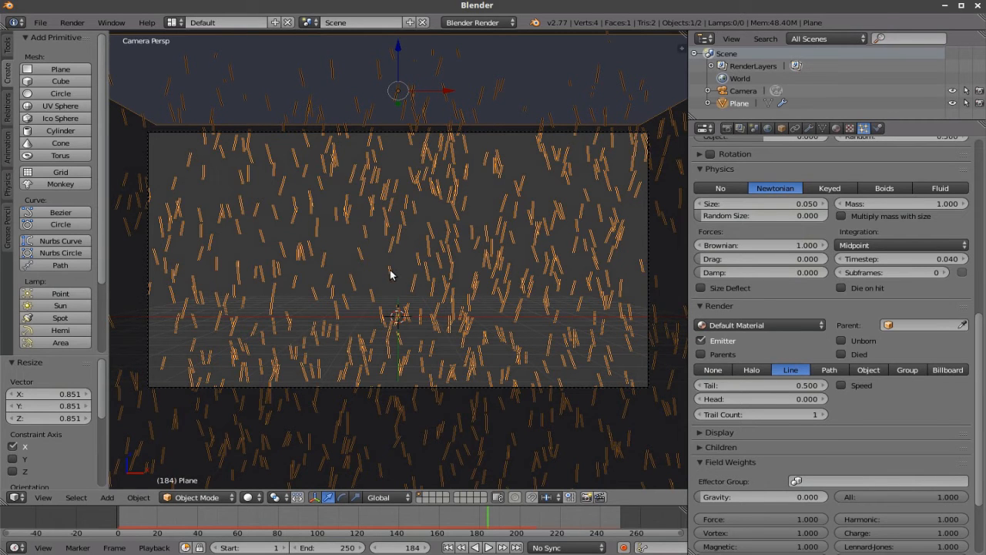
{"action": "key", "text": "Left"}
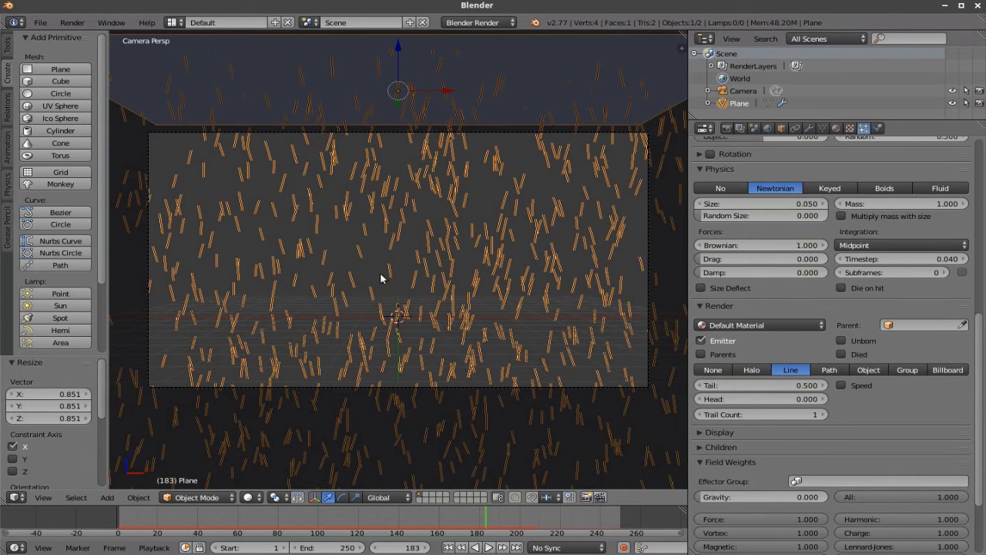
{"action": "left_click", "coordinate": [425, 548]}
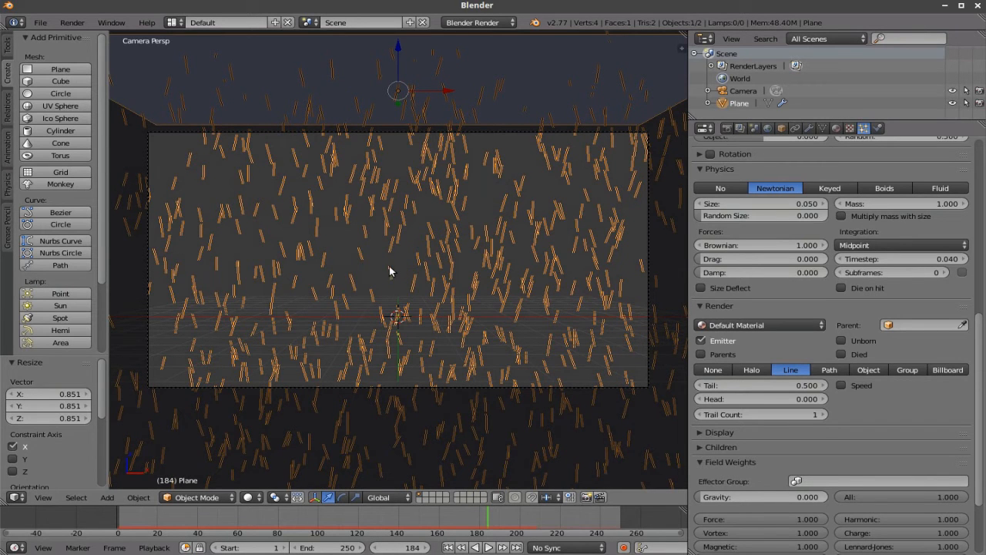
Step: Enable Speed for the line particles and set their tail length to 0.03
{"action": "left_click", "coordinate": [842, 386]}
{"action": "left_click", "coordinate": [806, 386]}
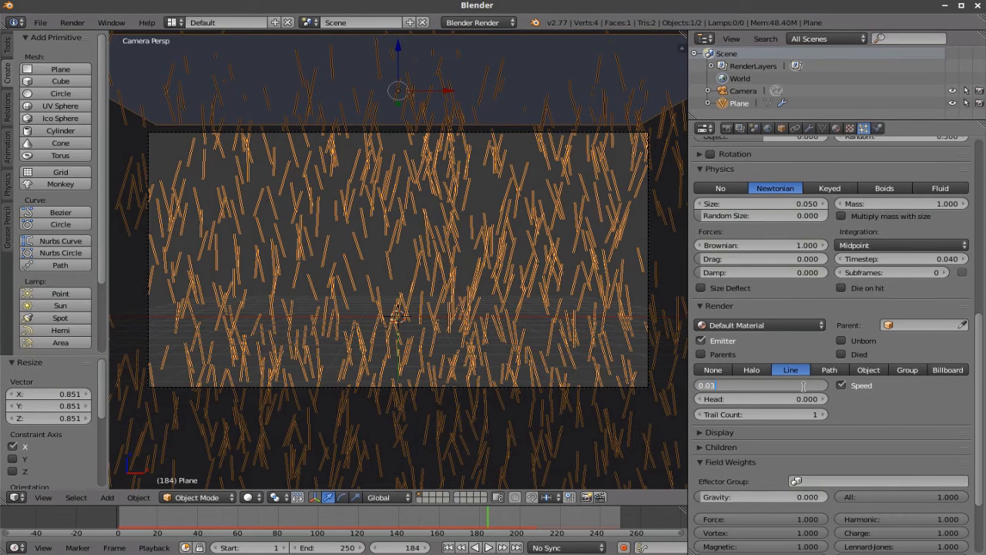
{"action": "key", "text": "Return"}
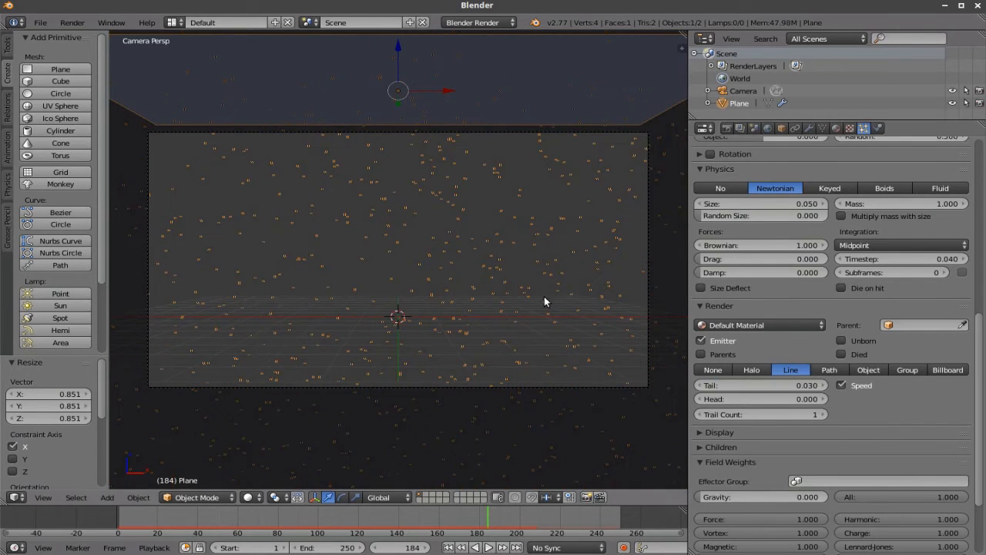
Step: Advance frame by frame to frame 187 to compare the short line tails with the particles' movement
{"action": "scroll", "coordinate": [547, 306], "scroll_direction": "up", "scroll_amount": 2}
{"action": "left_click", "coordinate": [425, 548]}
{"action": "left_click", "coordinate": [425, 548]}
{"action": "left_click", "coordinate": [426, 548]}
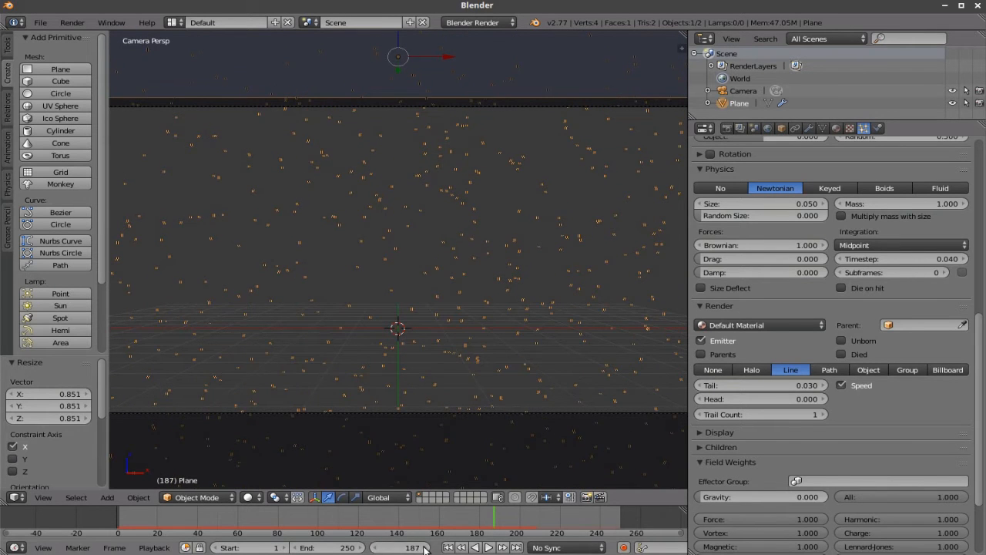
Step: Set the tail length of the line particles to 0.05
{"action": "left_click", "coordinate": [792, 385]}
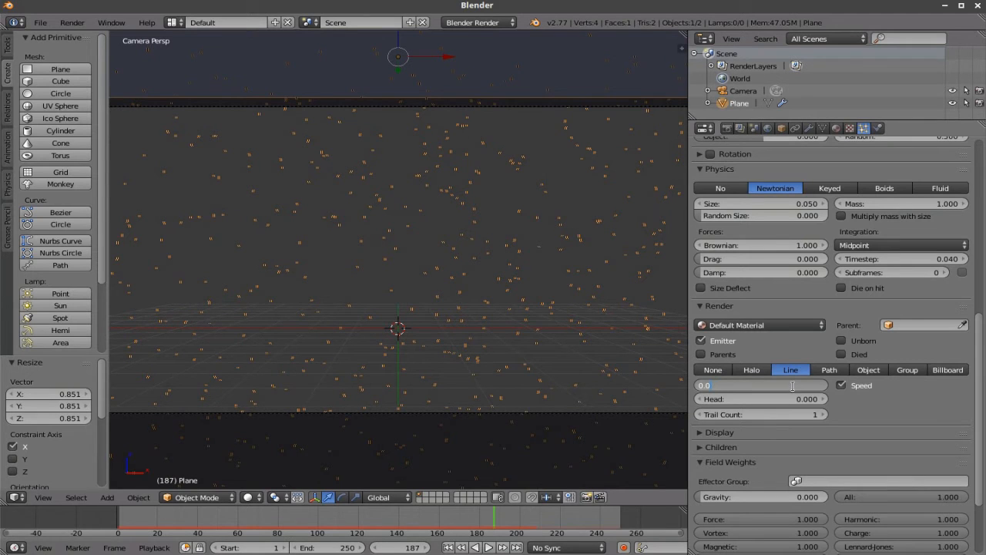
{"action": "type", "text": "0.05"}
{"action": "key", "text": "Return"}
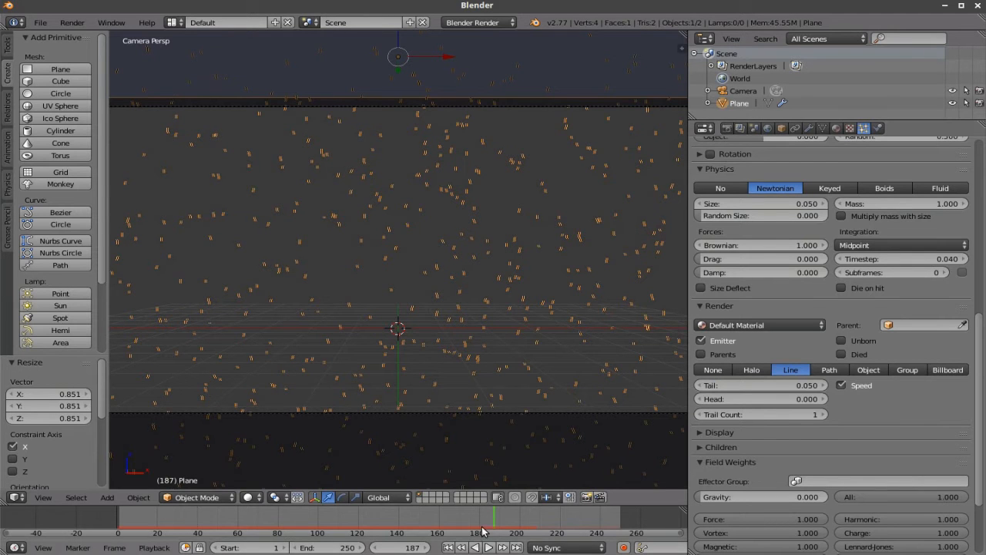
Step: Step through frames 188 to 190 and examine up close how the line tails match the particles' movement between frames
{"action": "left_click", "coordinate": [426, 548]}
{"action": "left_click", "coordinate": [426, 548]}
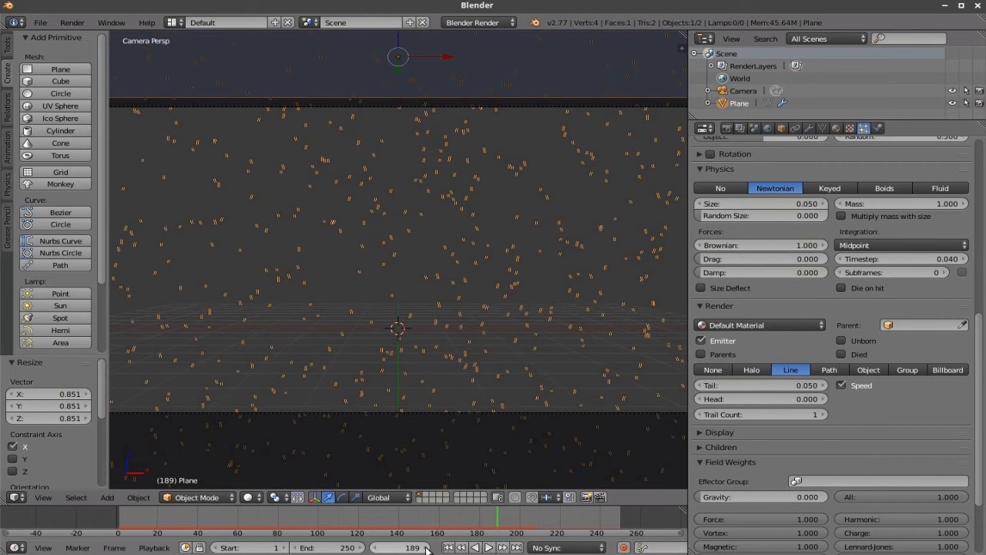
{"action": "scroll", "coordinate": [397, 312], "scroll_direction": "up", "scroll_amount": 2}
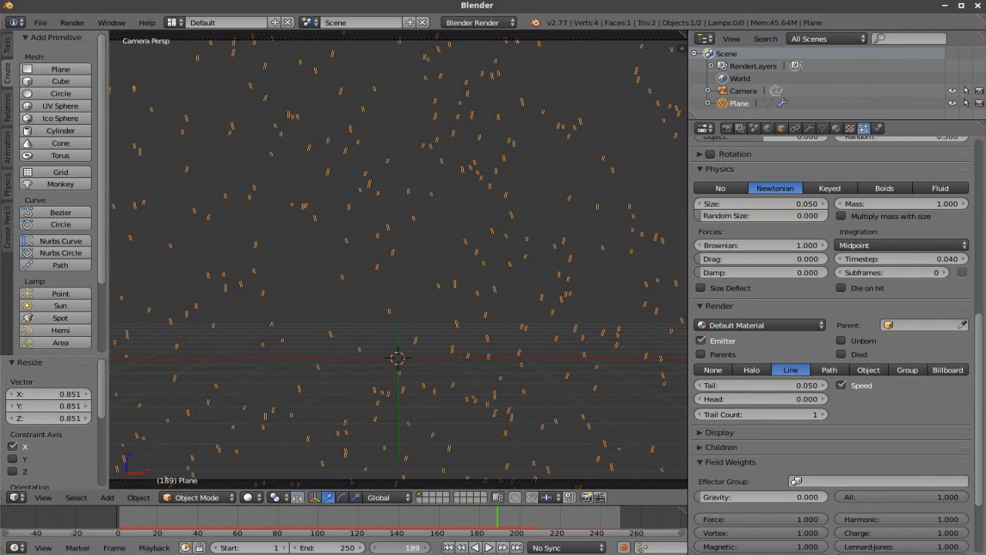
{"action": "left_click", "coordinate": [428, 548]}
{"action": "left_click", "coordinate": [376, 548]}
{"action": "left_click", "coordinate": [424, 548]}
{"action": "scroll", "coordinate": [407, 308], "scroll_direction": "down", "scroll_amount": 3}
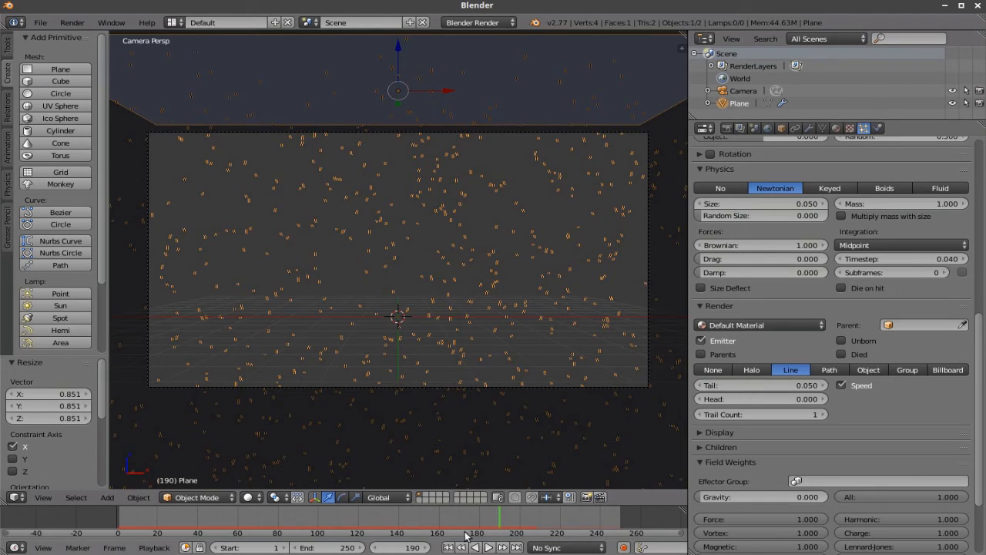
Step: Play the animation from the first frame to check the line particles' motion, and return to frame 1
{"action": "left_click", "coordinate": [448, 547]}
{"action": "left_click", "coordinate": [489, 547]}
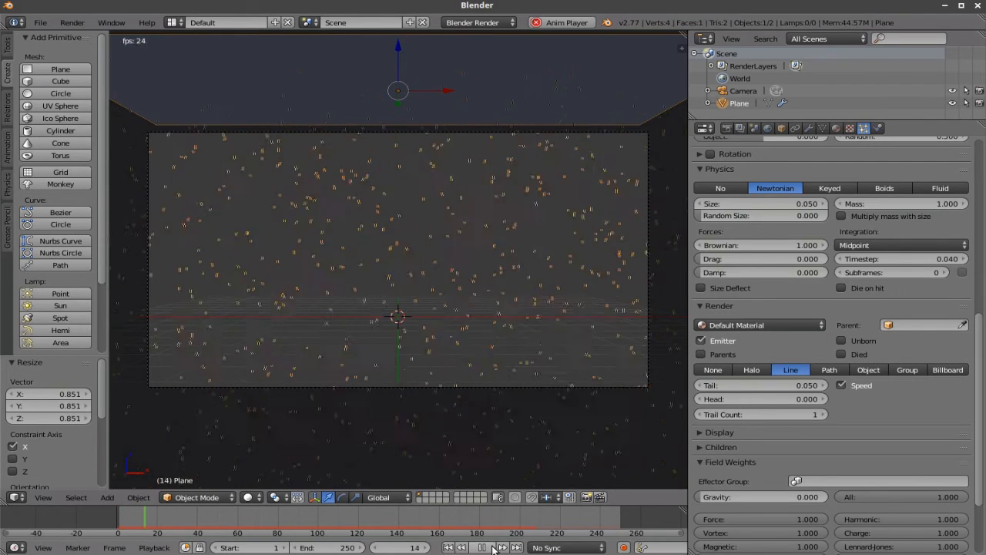
{"action": "left_click", "coordinate": [491, 548]}
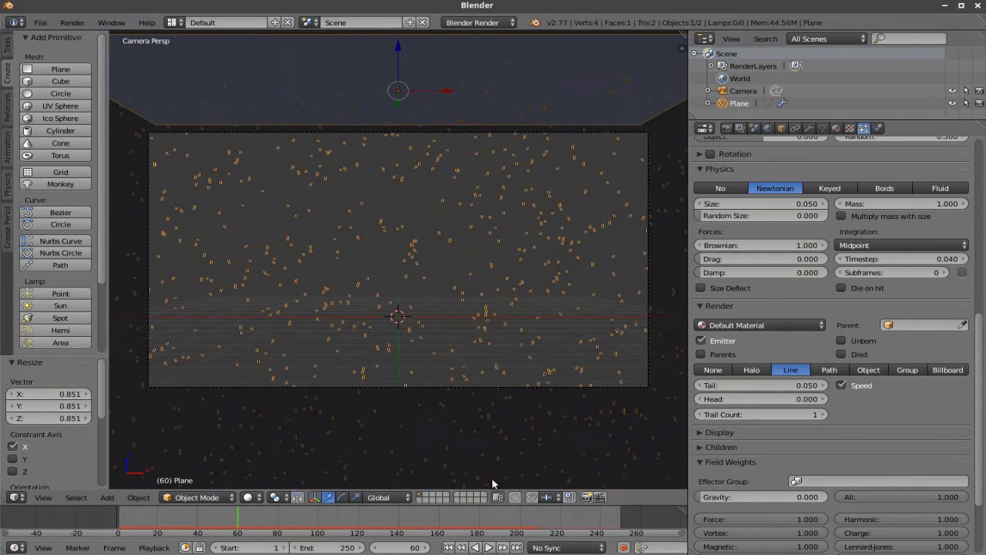
{"action": "left_click", "coordinate": [448, 547]}
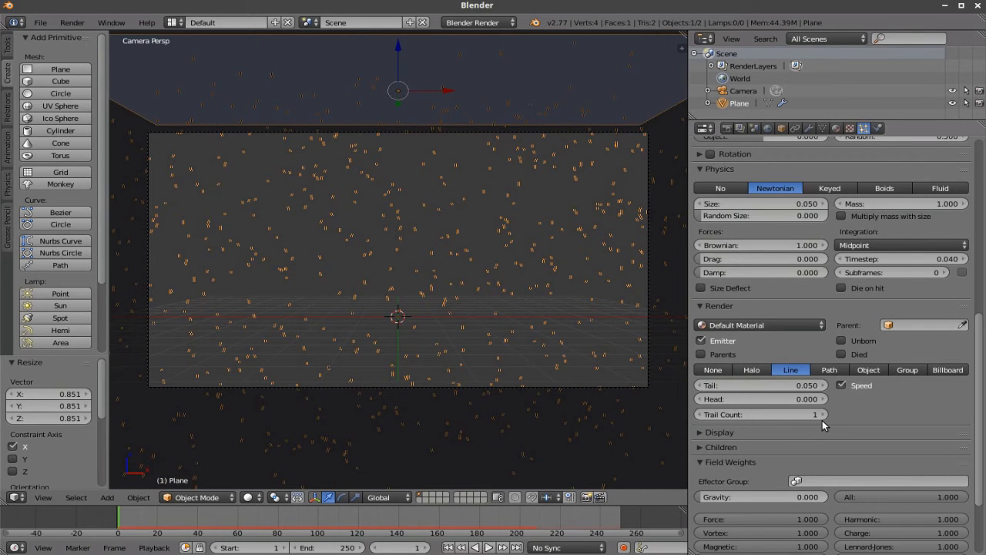
Step: Add a second particle system to the plane and give it its own independent copy of the first system's ParticleSettings
{"action": "scroll", "coordinate": [823, 420], "scroll_direction": "up", "scroll_amount": 10}
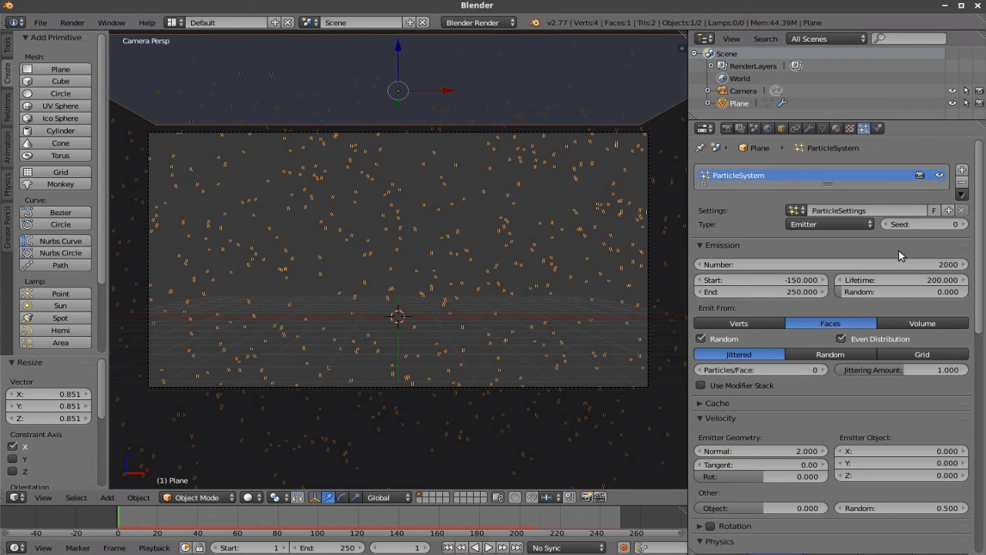
{"action": "left_click", "coordinate": [962, 169]}
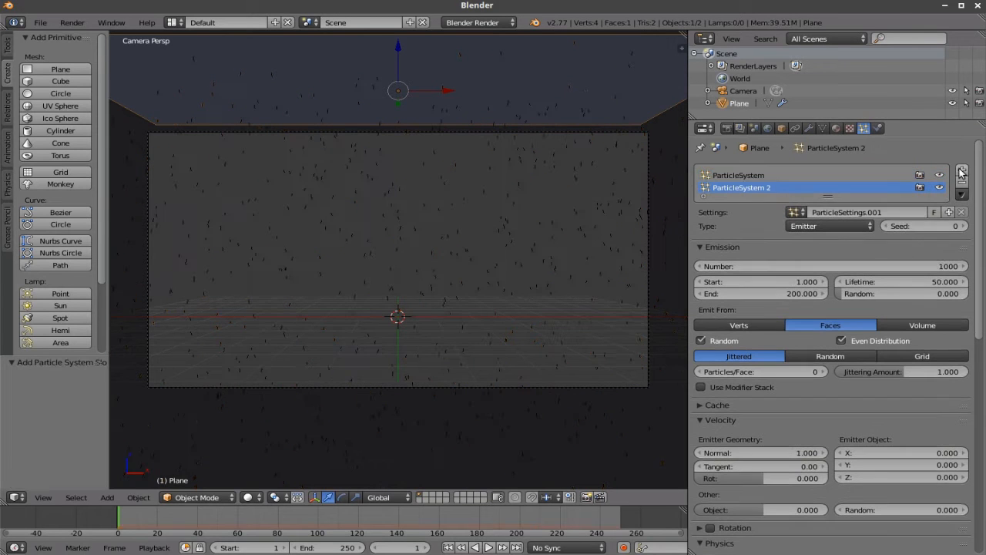
{"action": "left_click", "coordinate": [796, 212]}
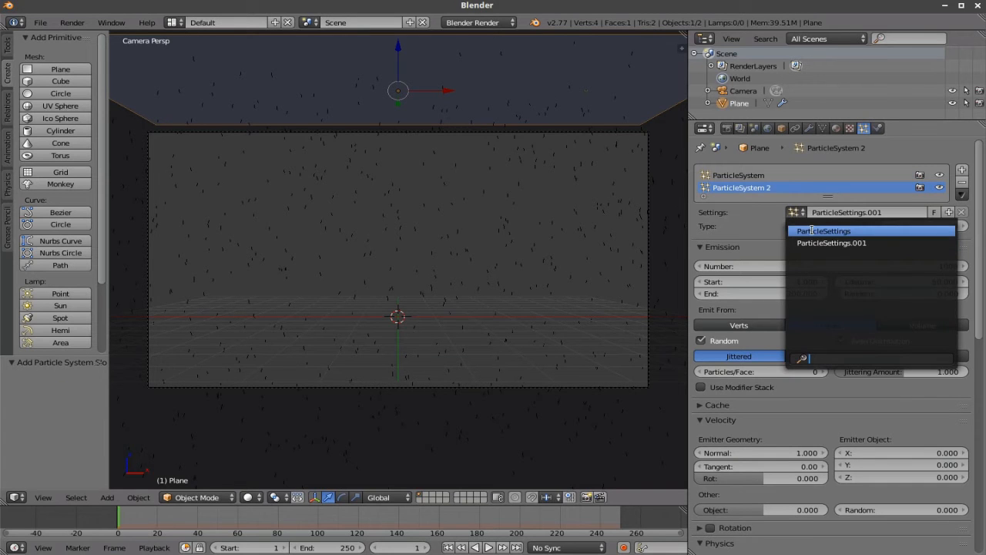
{"action": "left_click", "coordinate": [812, 230]}
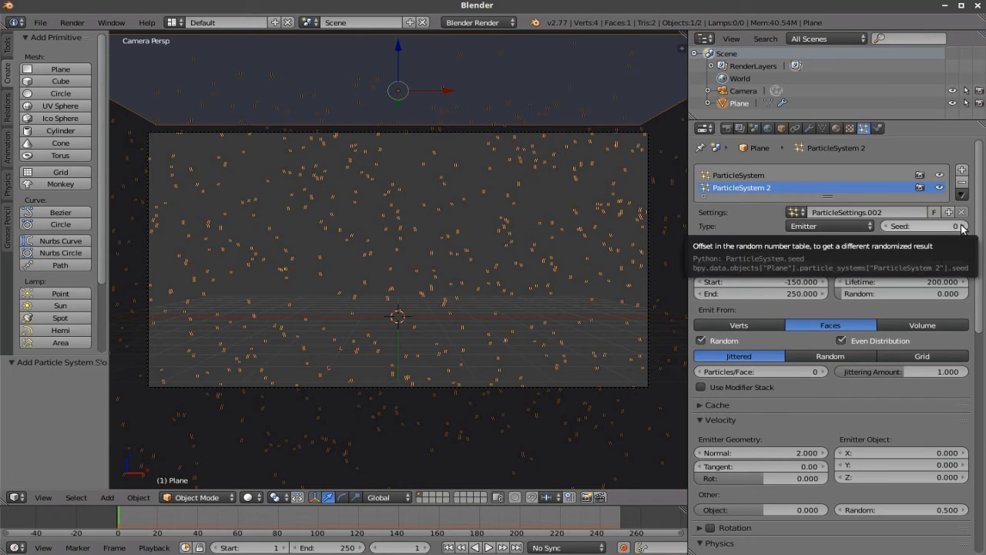
Step: Set the second particle system's seed to 1 and return to the first frame
{"action": "left_click", "coordinate": [340, 511]}
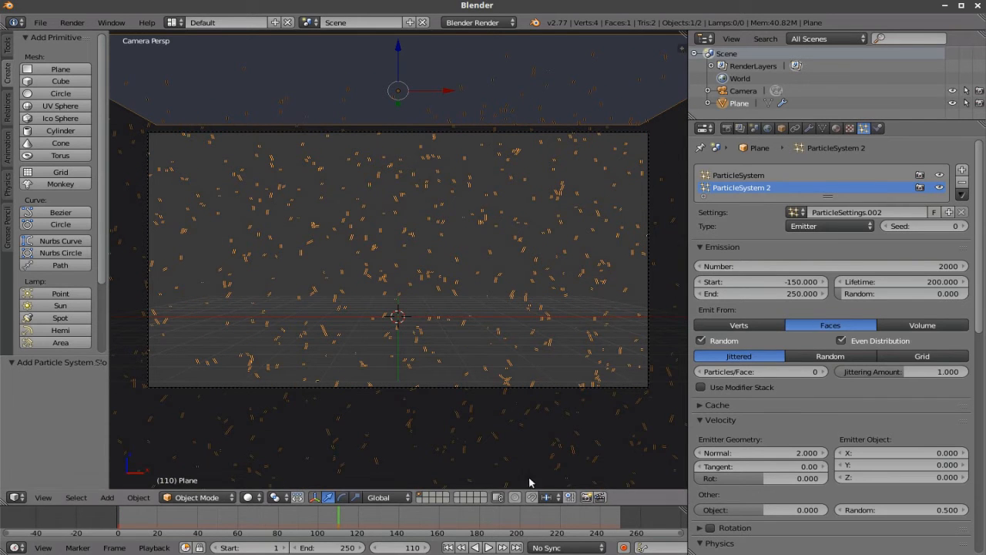
{"action": "left_click", "coordinate": [963, 227]}
{"action": "left_click", "coordinate": [448, 547]}
Step: Examine how the two particle systems mix in the camera view and play the animation from the first frame
{"action": "scroll", "coordinate": [505, 266], "scroll_direction": "up", "scroll_amount": 2}
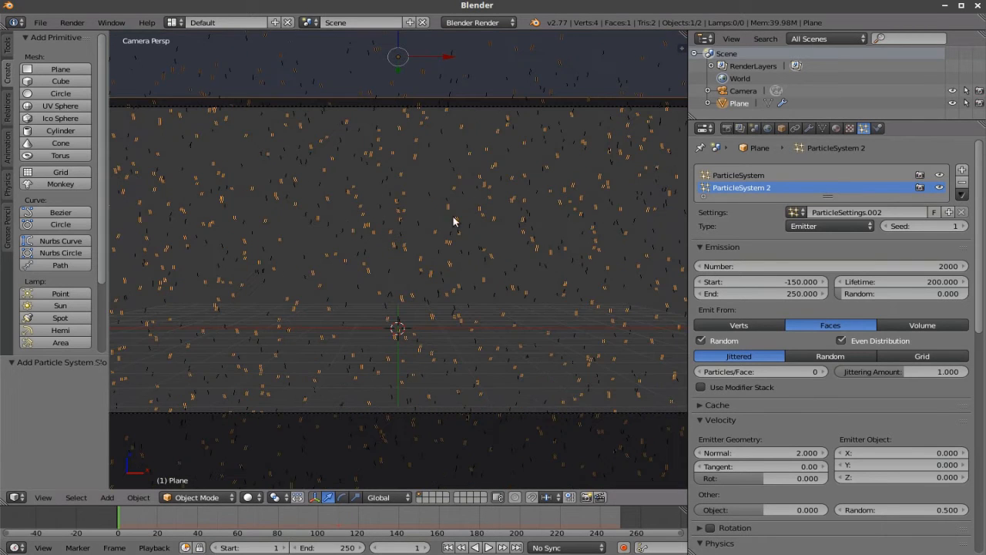
{"action": "scroll", "coordinate": [466, 271], "scroll_direction": "down", "scroll_amount": 1}
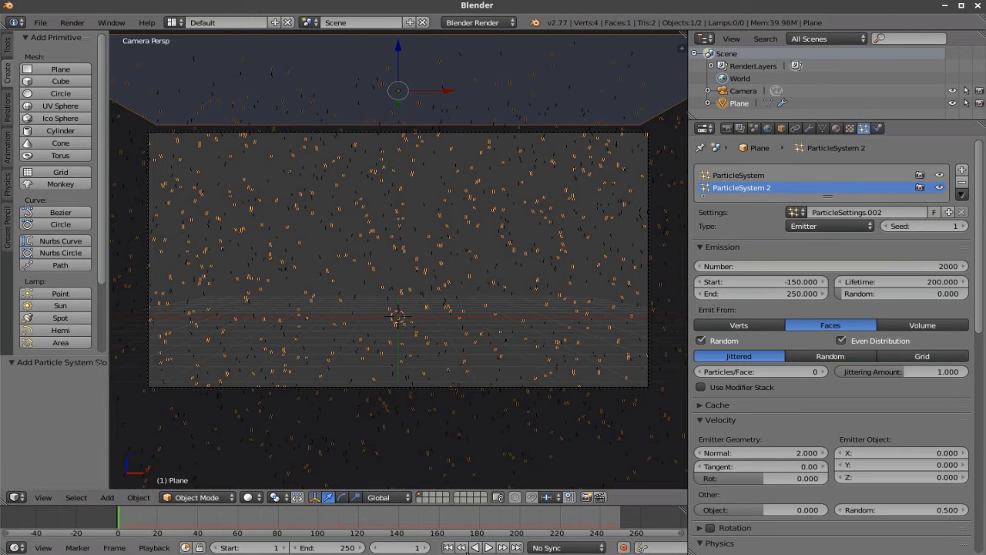
{"action": "left_click", "coordinate": [489, 548]}
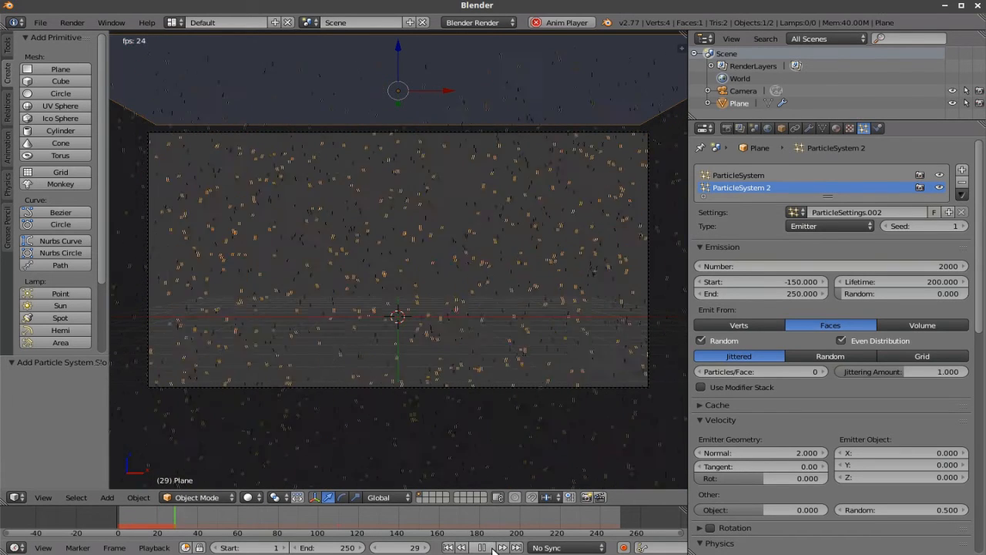
{"action": "left_click", "coordinate": [492, 548]}
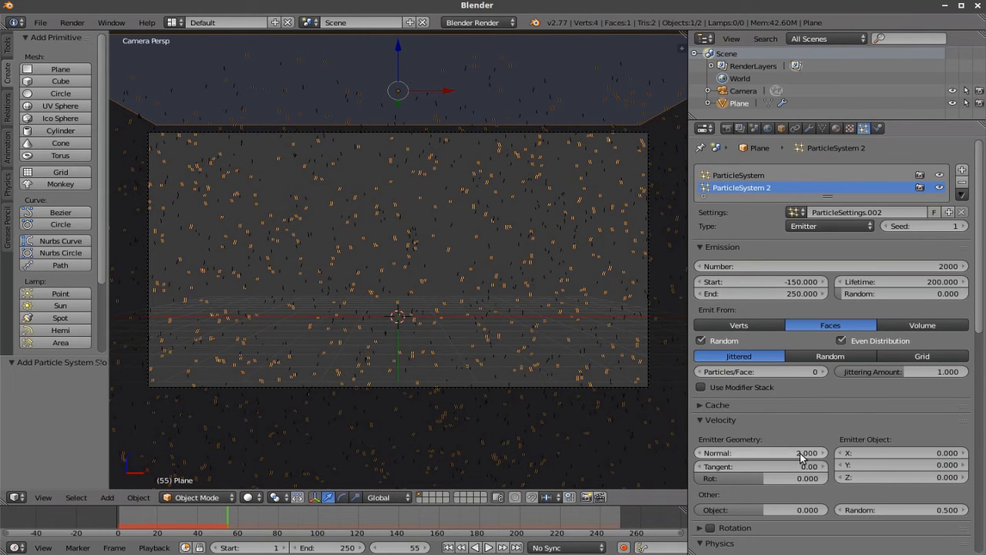
Step: Set the second particle system's normal emission velocity to 2.5 and play the animation from the first frame
{"action": "left_click", "coordinate": [780, 451]}
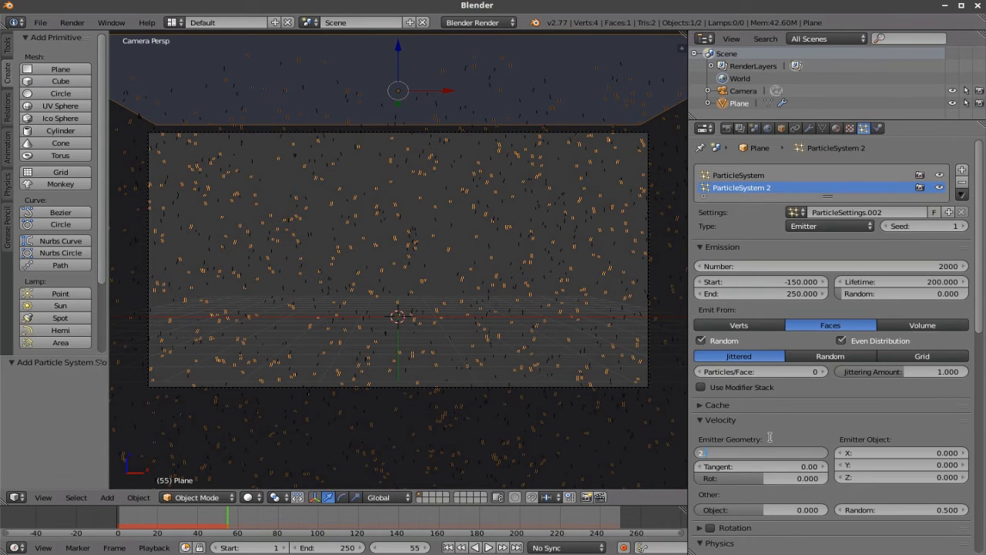
{"action": "key", "text": "Return"}
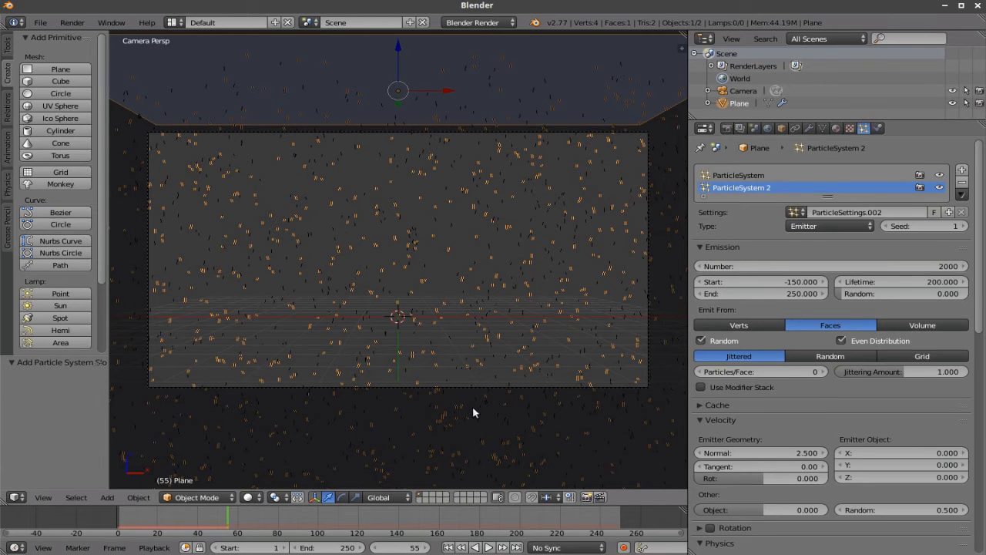
{"action": "left_click", "coordinate": [448, 547]}
{"action": "left_click", "coordinate": [488, 547]}
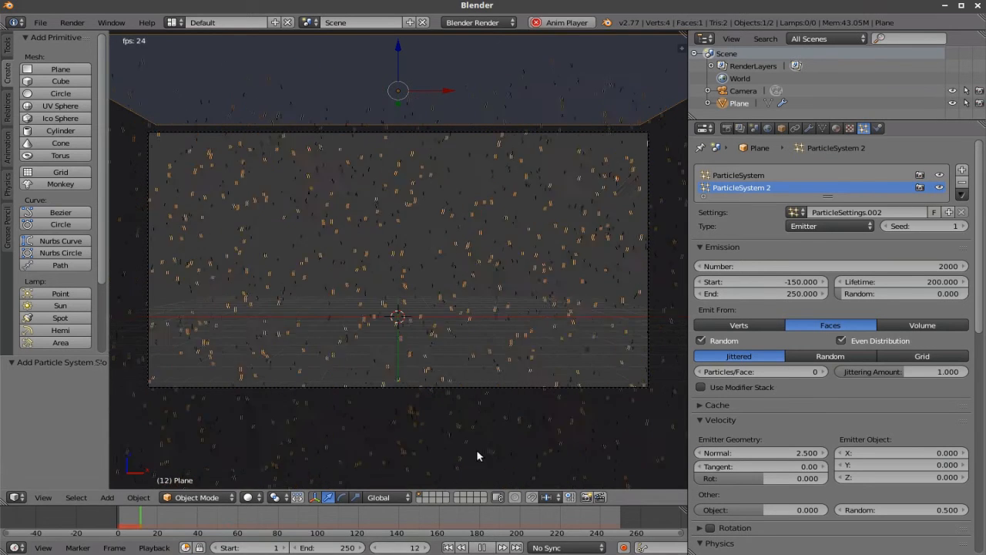
{"action": "left_click", "coordinate": [483, 547]}
Step: Make the first particle system active, and display the viewport in Texture shading with the GLSL material mode
{"action": "left_click", "coordinate": [738, 175]}
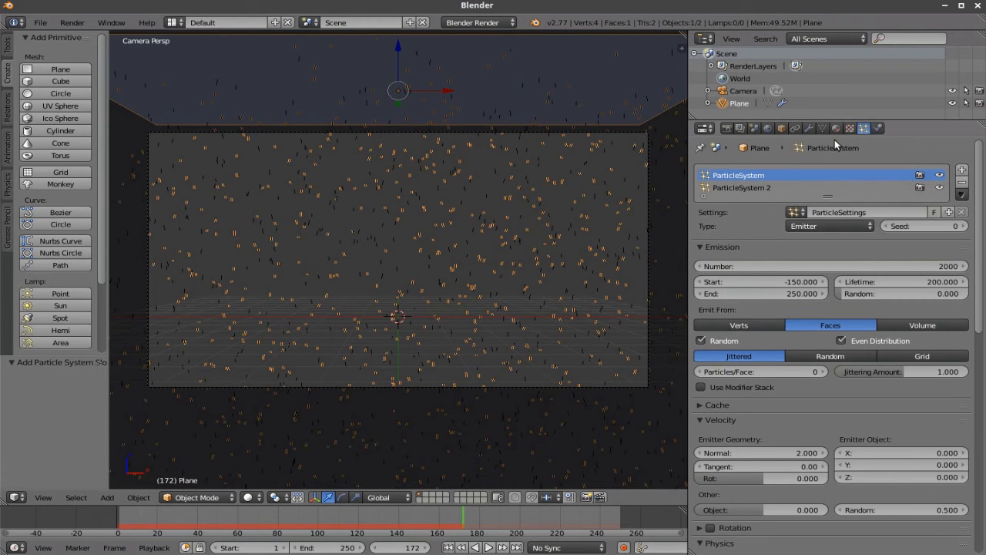
{"action": "left_click", "coordinate": [248, 497]}
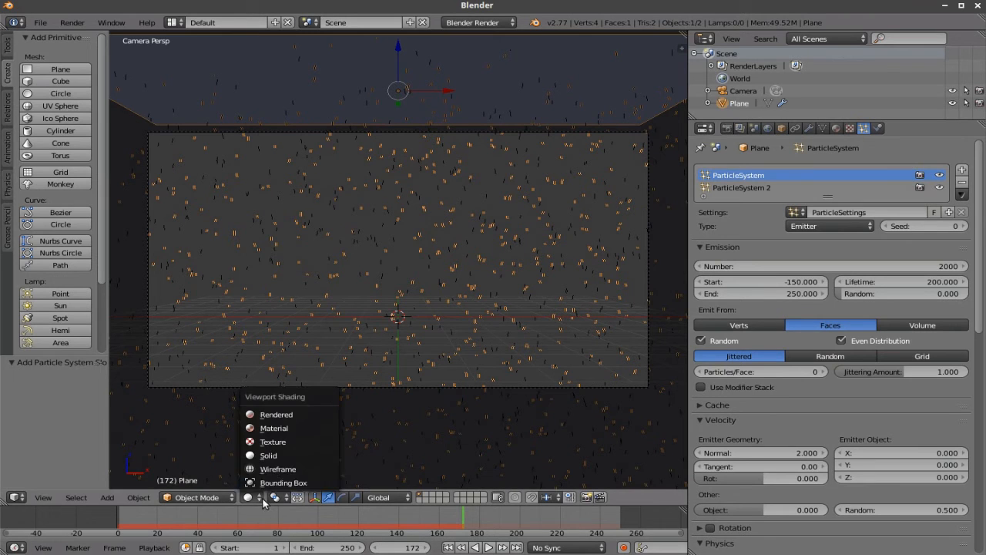
{"action": "left_click", "coordinate": [273, 444]}
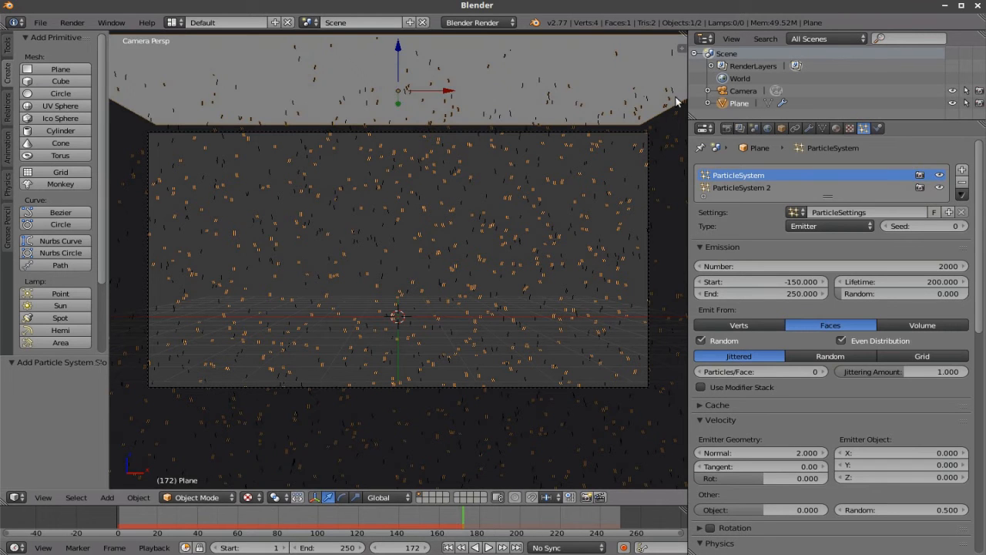
{"action": "key", "text": "n"}
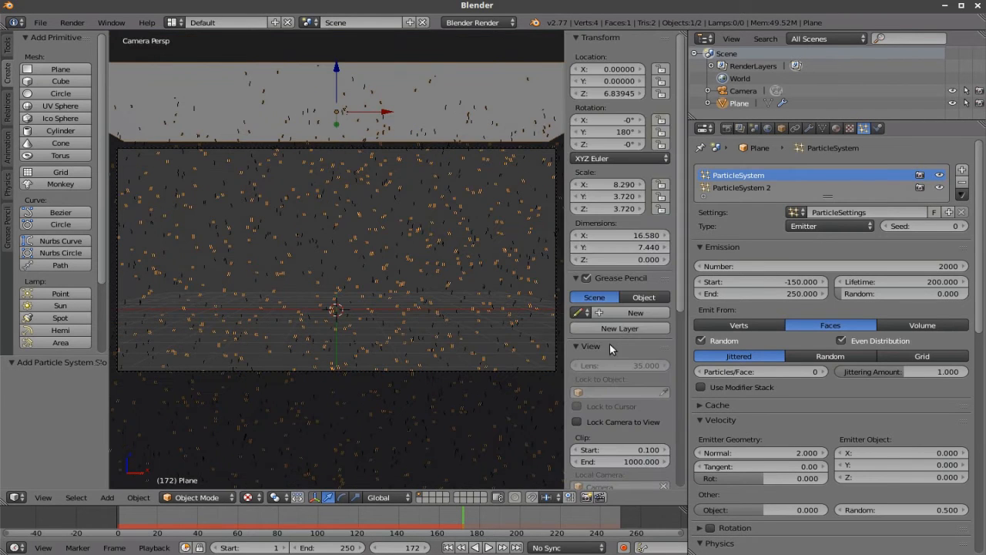
{"action": "scroll", "coordinate": [645, 432], "scroll_direction": "down", "scroll_amount": 6}
{"action": "scroll", "coordinate": [651, 428], "scroll_direction": "down", "scroll_amount": 3}
{"action": "left_click", "coordinate": [637, 380]}
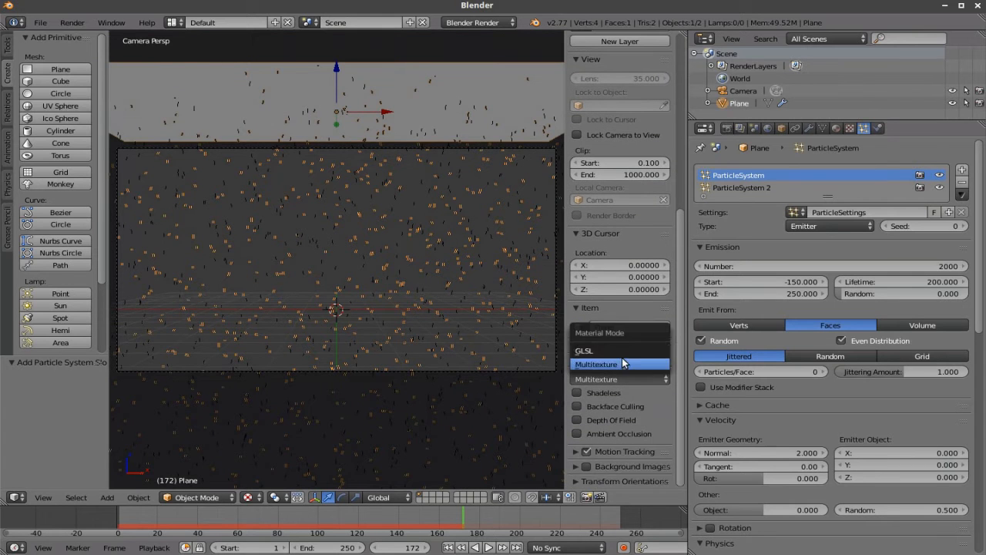
{"action": "left_click", "coordinate": [616, 358]}
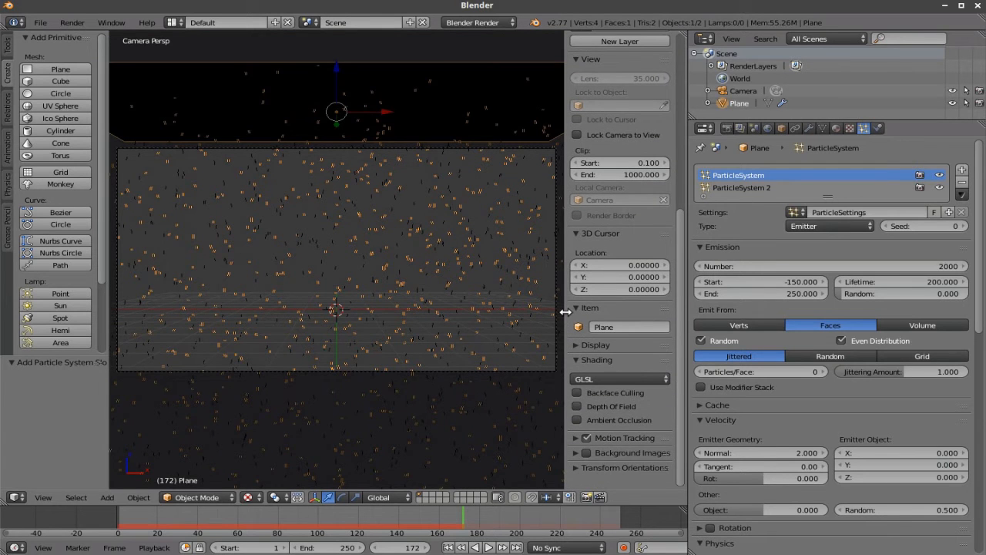
{"action": "key", "text": "n"}
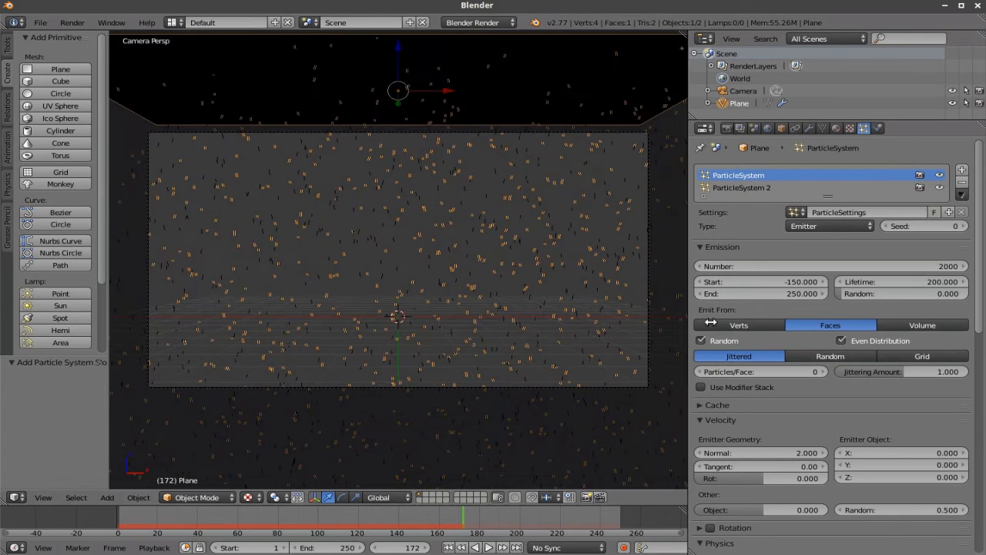
Step: Create a new shadeless material on the plane with diffuse intensity 1 and a brighter white diffuse colour
{"action": "left_click", "coordinate": [837, 127]}
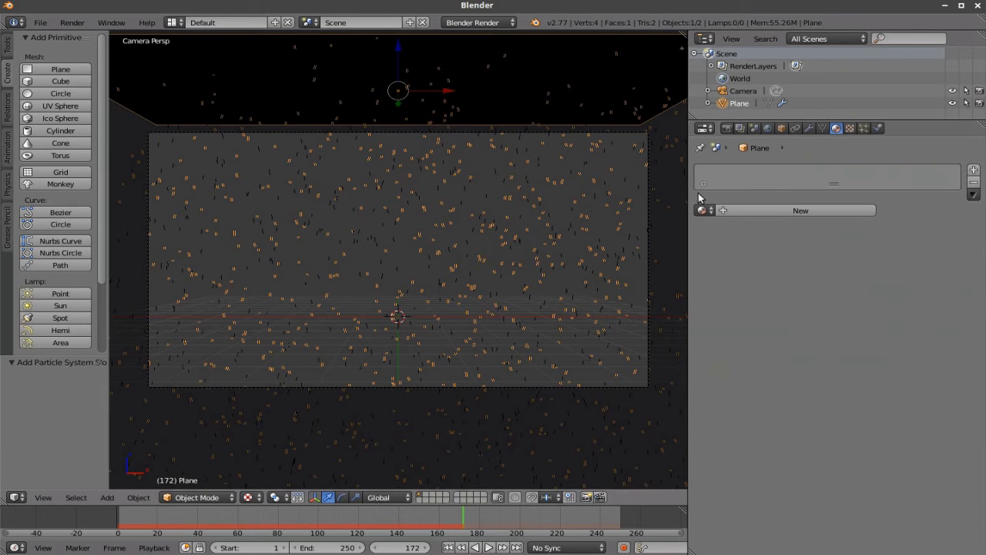
{"action": "left_click", "coordinate": [728, 210]}
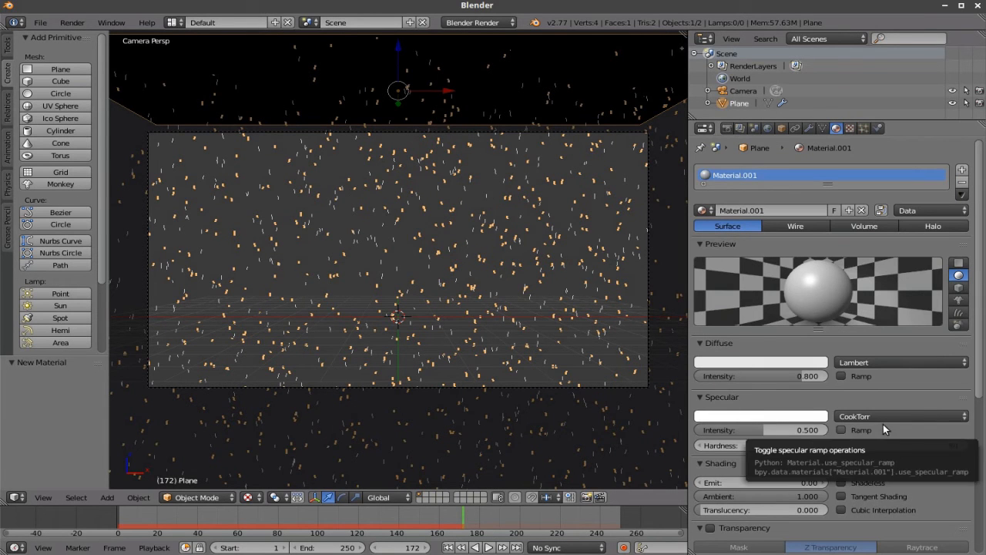
{"action": "left_click", "coordinate": [843, 484]}
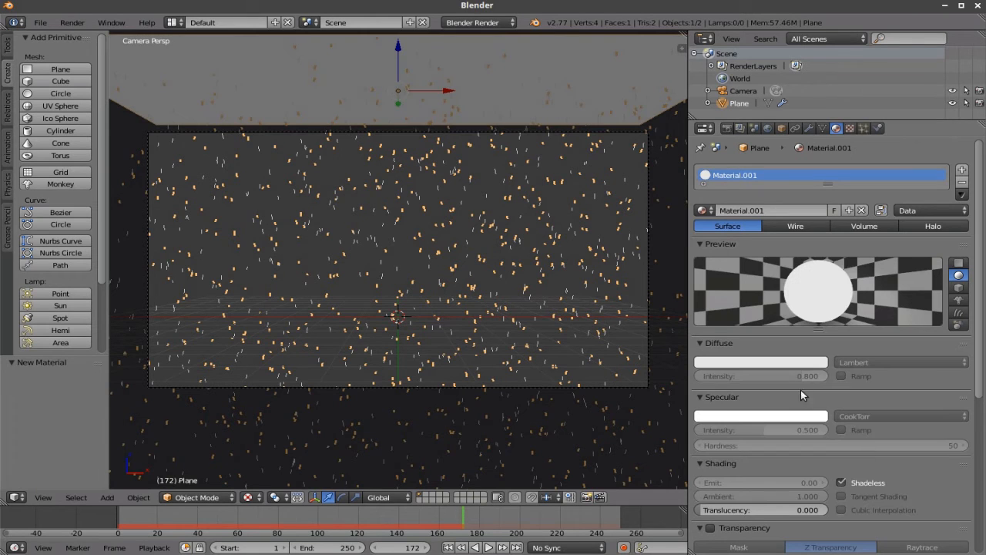
{"action": "left_click_drag", "start_coordinate": [798, 375], "coordinate": [787, 357]}
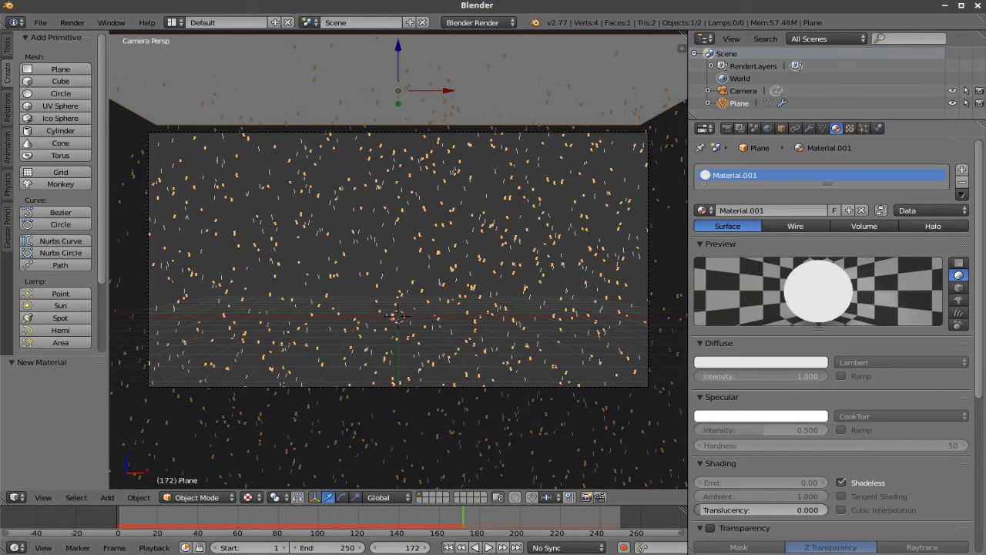
{"action": "left_click", "coordinate": [789, 359]}
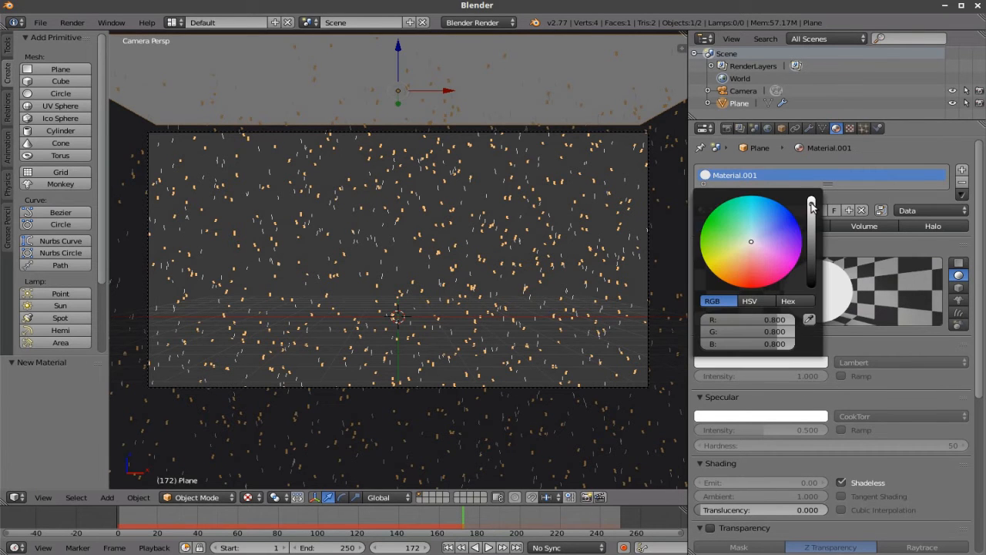
Step: Select the camera, play the animation from the first frame to review the white particles, and return to frame 1
{"action": "left_click", "coordinate": [733, 91]}
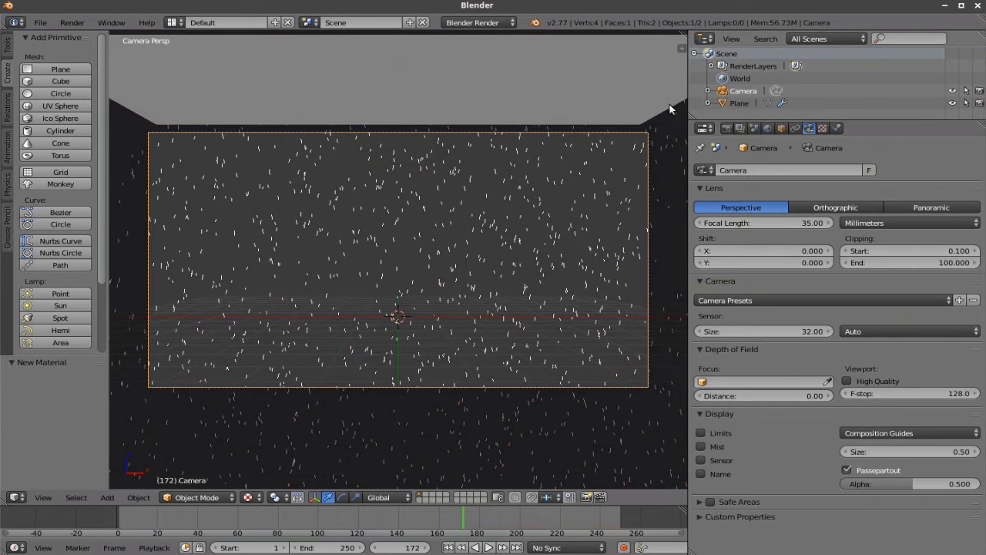
{"action": "left_click", "coordinate": [448, 547]}
{"action": "left_click", "coordinate": [489, 547]}
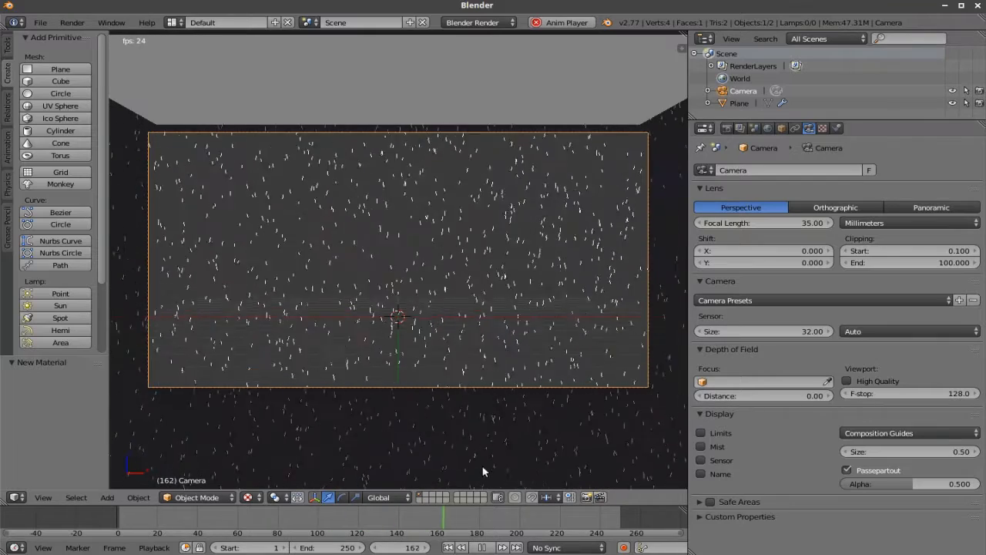
{"action": "left_click", "coordinate": [482, 547]}
{"action": "left_click", "coordinate": [448, 547]}
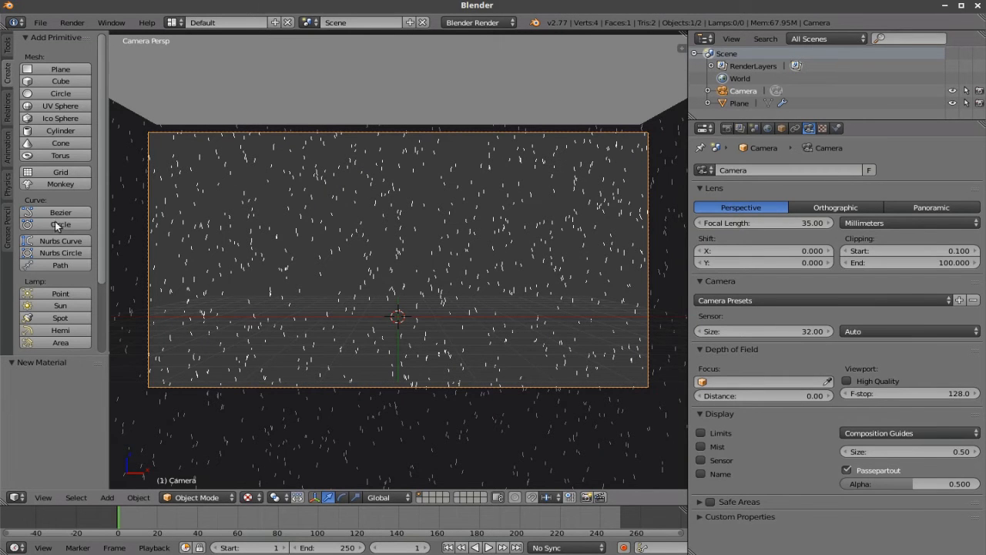
Step: Add a Turbulence force field at the scene's origin
{"action": "scroll", "coordinate": [62, 262], "scroll_direction": "down", "scroll_amount": 5}
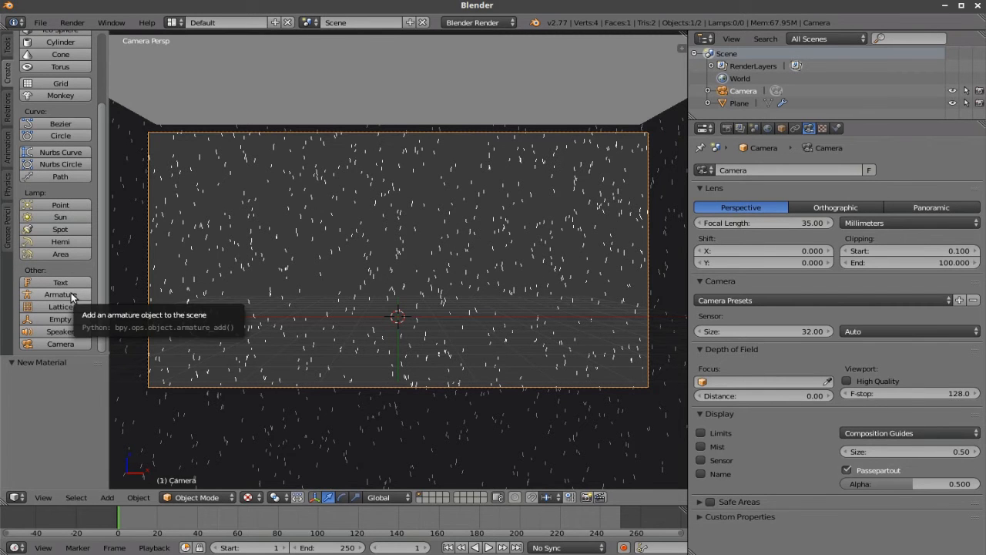
{"action": "scroll", "coordinate": [71, 273], "scroll_direction": "up", "scroll_amount": 5}
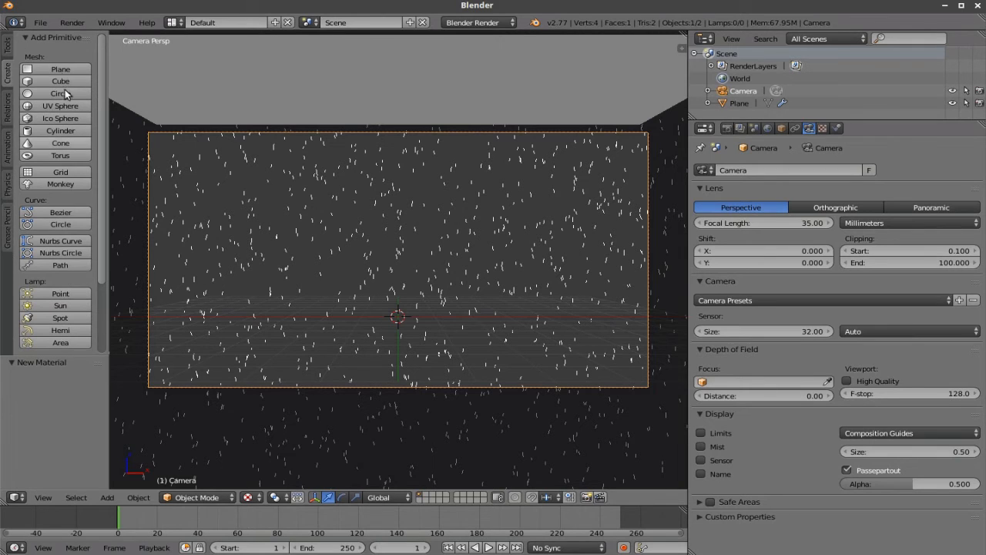
{"action": "left_click", "coordinate": [108, 498]}
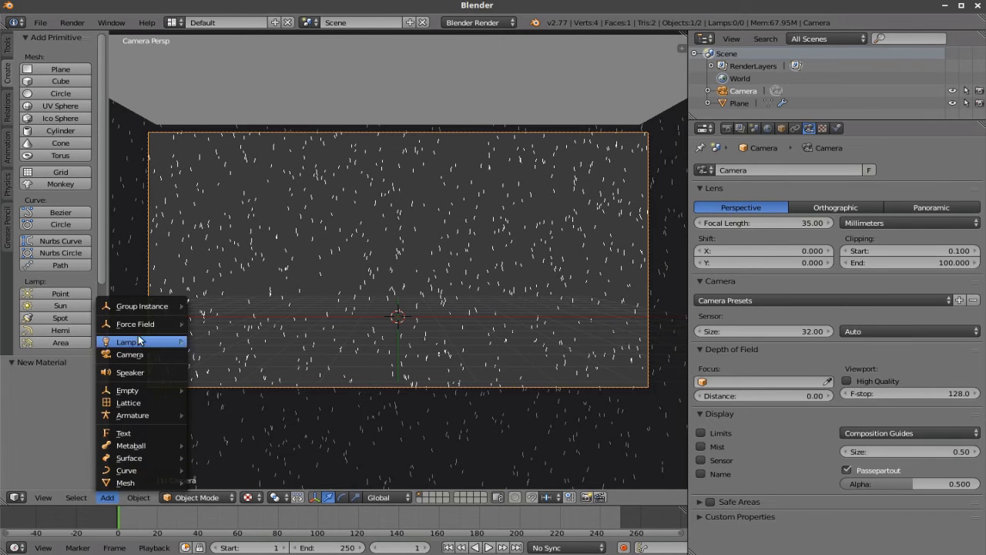
{"action": "mouse_move", "coordinate": [143, 329]}
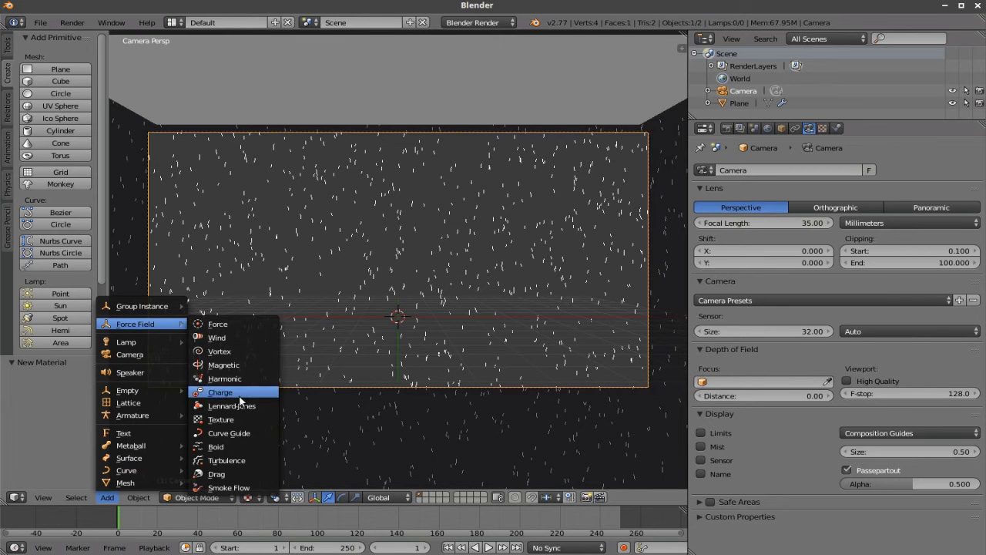
{"action": "left_click", "coordinate": [233, 461]}
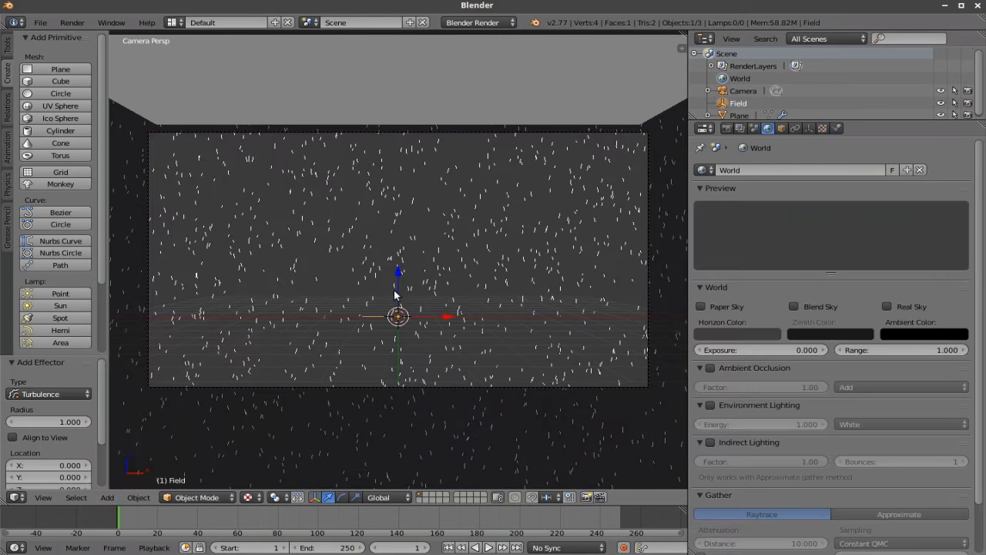
Step: Raise the turbulence field about 1.9 units along the Z axis and play the animation to review its effect
{"action": "key", "text": "g"}
{"action": "key", "text": "z"}
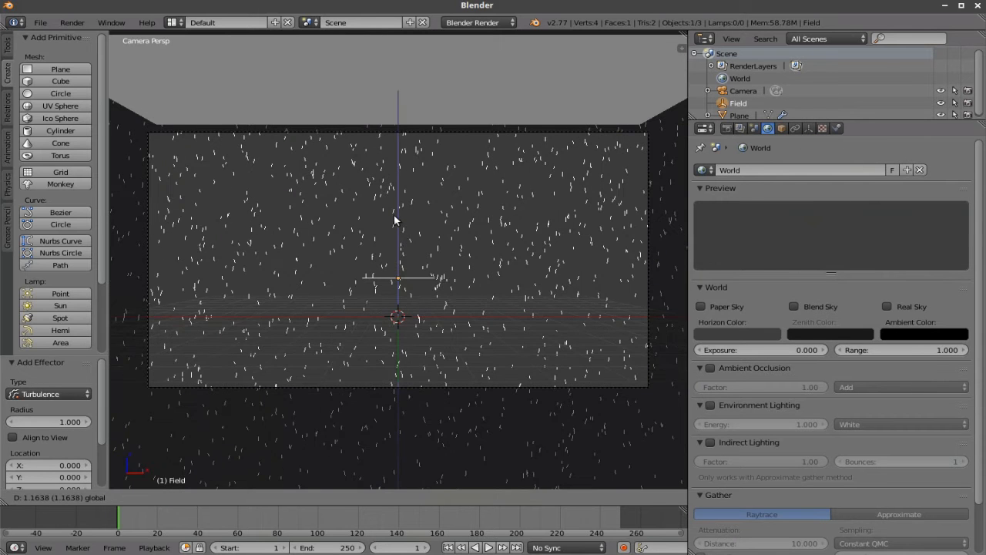
{"action": "left_click", "coordinate": [391, 203]}
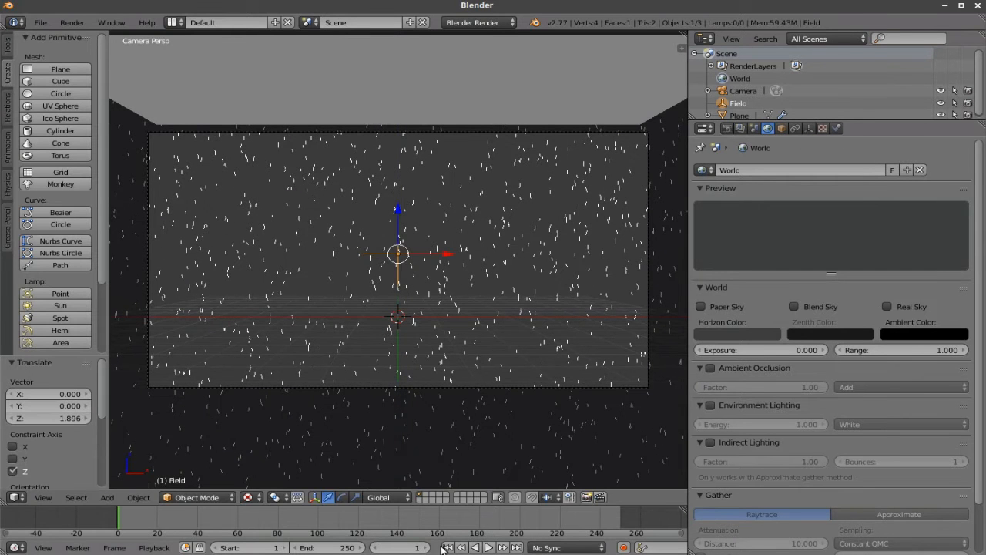
{"action": "left_click", "coordinate": [488, 547]}
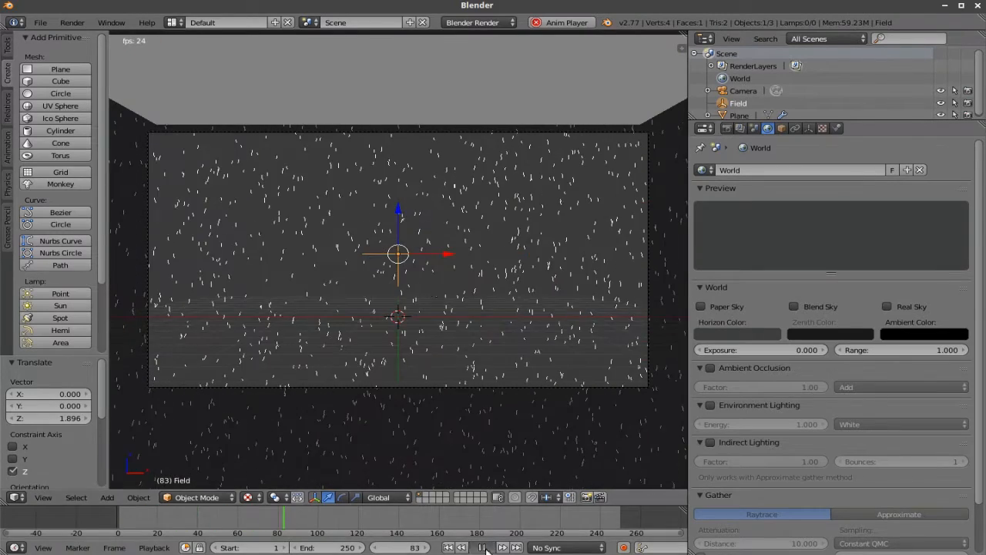
{"action": "key", "text": "alt+a"}
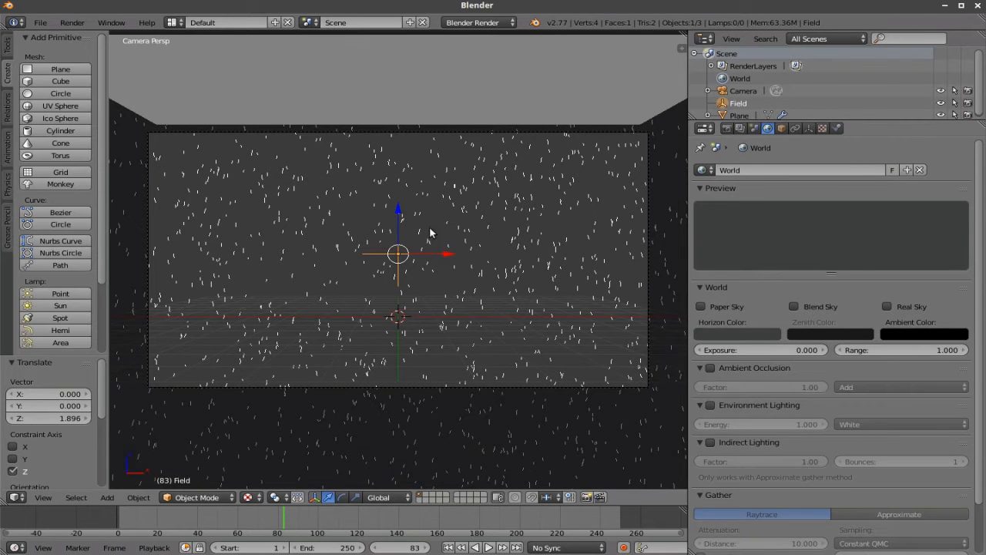
Step: Set the turbulence field's noise to 5, strength to 2 and flow to 1
{"action": "left_click", "coordinate": [837, 129]}
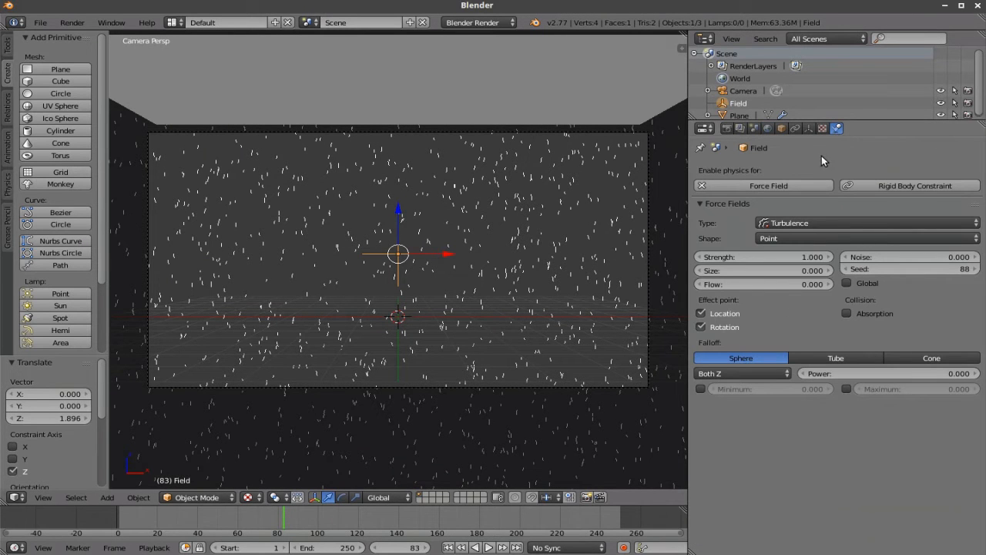
{"action": "left_click", "coordinate": [883, 373]}
{"action": "key", "text": "Return"}
{"action": "left_click", "coordinate": [925, 258]}
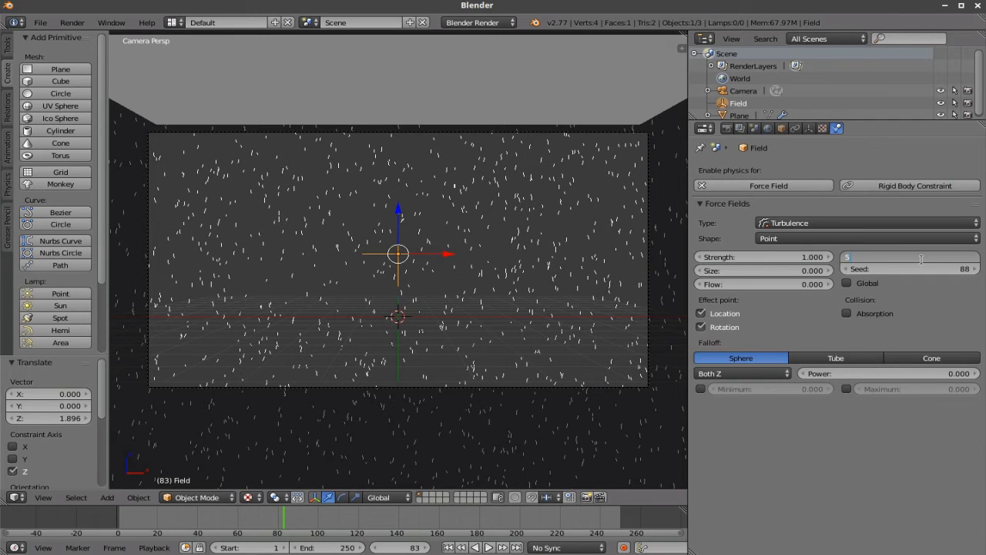
{"action": "type", "text": "5"}
{"action": "key", "text": "Return"}
{"action": "left_click", "coordinate": [766, 256]}
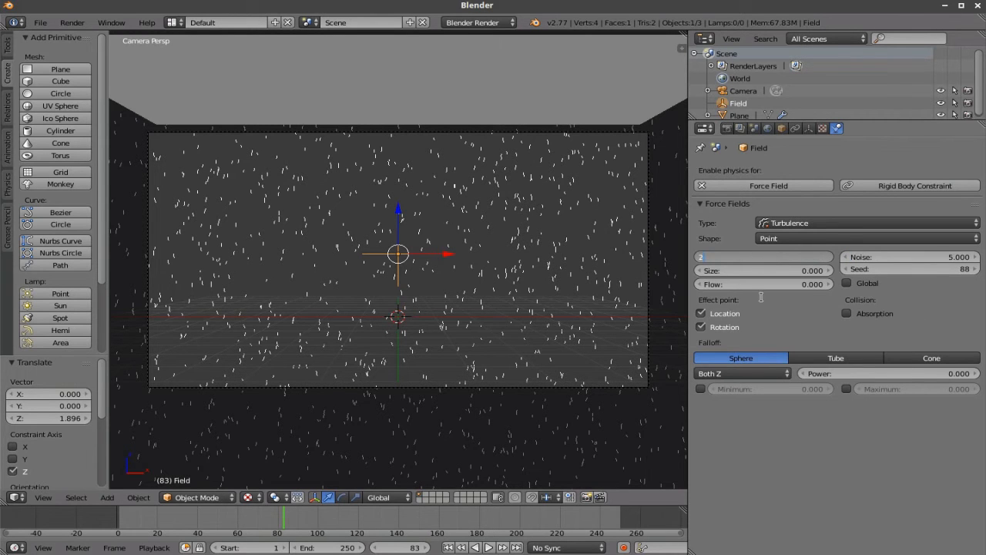
{"action": "type", "text": "2"}
{"action": "key", "text": "Return"}
{"action": "left_click", "coordinate": [773, 286]}
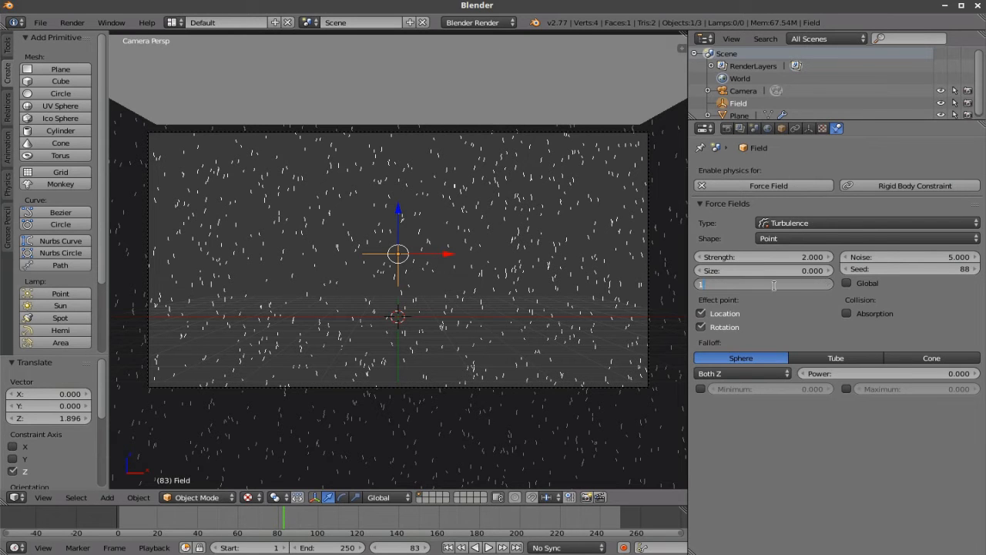
{"action": "type", "text": "1"}
{"action": "key", "text": "Return"}
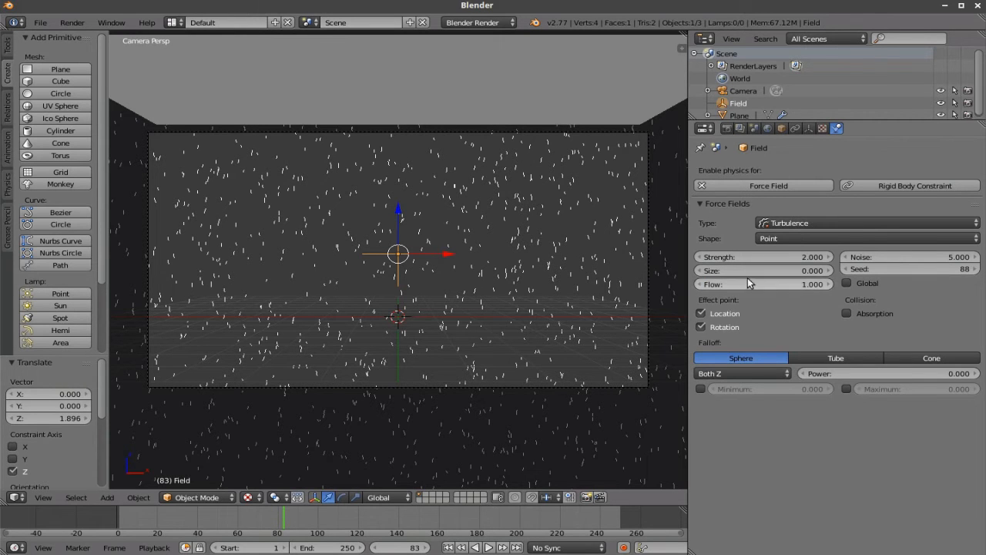
Step: Play the animation from the first frame to check how the turbulence affects the falling particles
{"action": "left_click", "coordinate": [448, 547]}
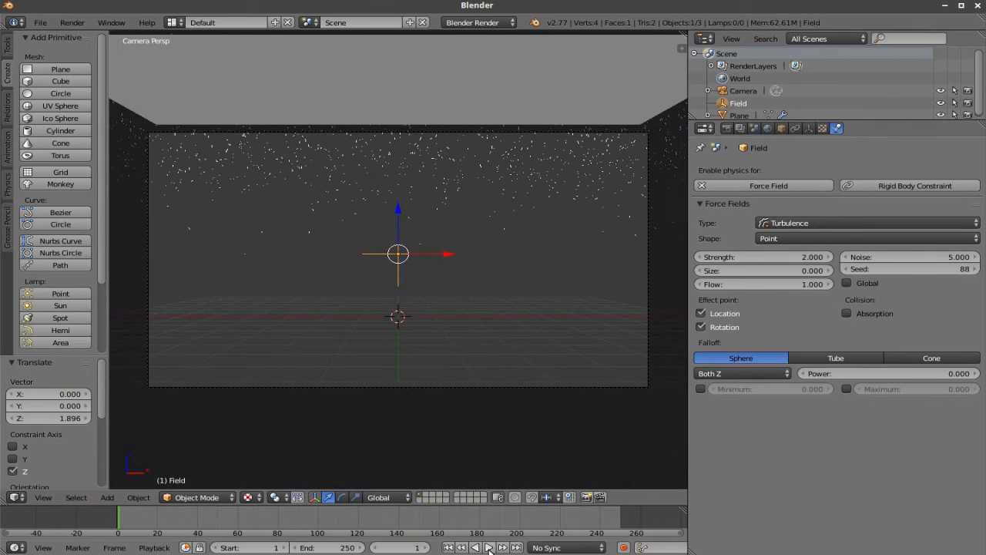
{"action": "left_click", "coordinate": [488, 547]}
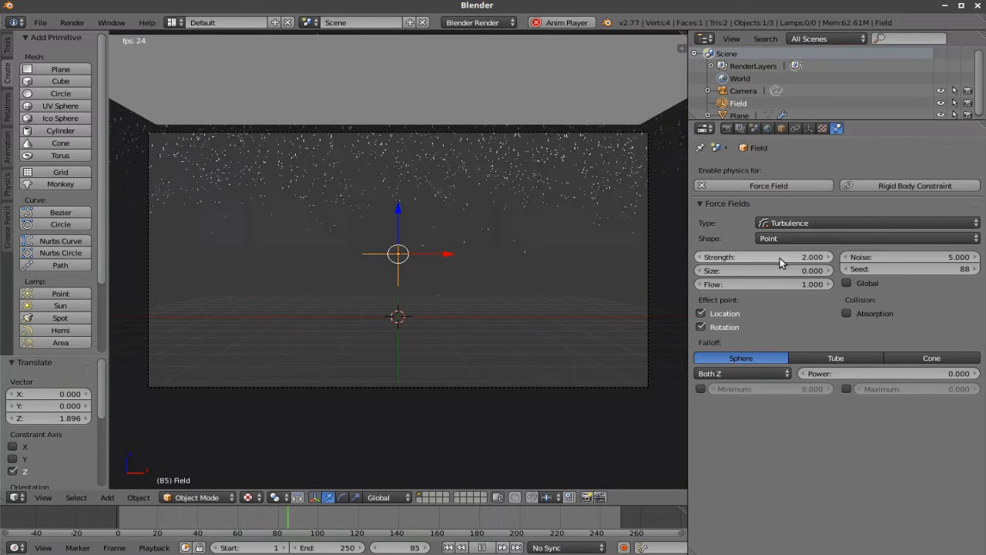
{"action": "left_click", "coordinate": [482, 547]}
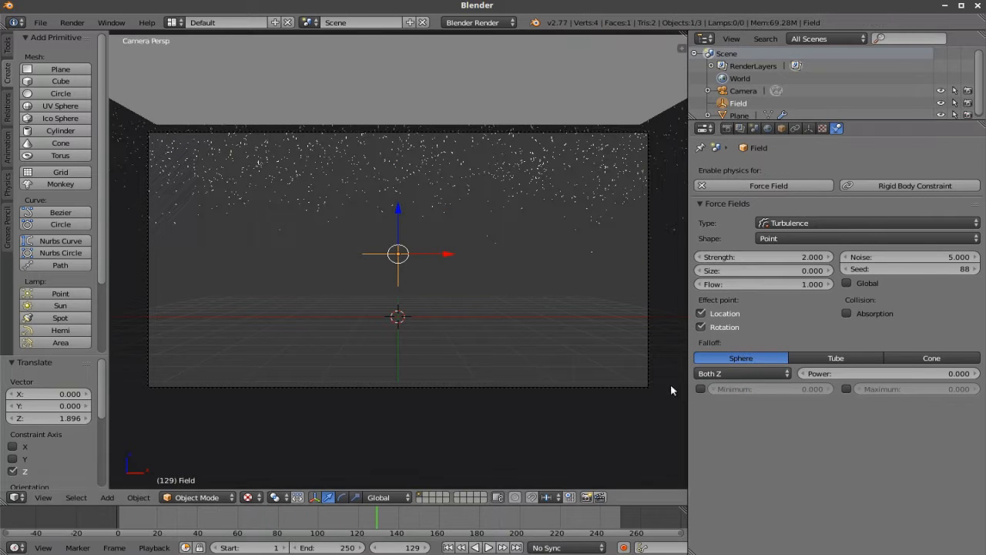
Step: Reduce the turbulence field's strength to 1 and flow to 0.5, and replay the animation from the first frame
{"action": "left_click", "coordinate": [802, 258]}
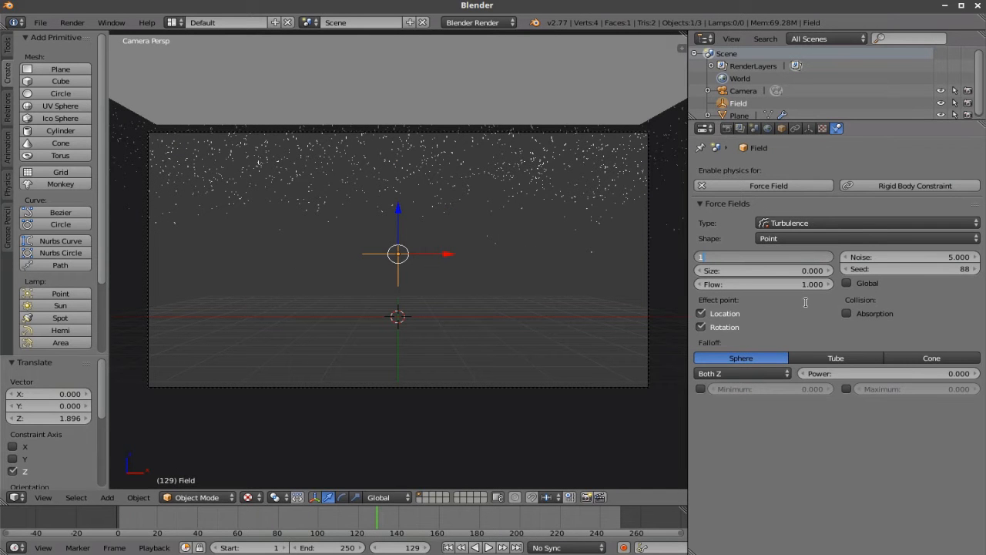
{"action": "type", "text": "1"}
{"action": "key", "text": "Return"}
{"action": "left_click", "coordinate": [803, 286]}
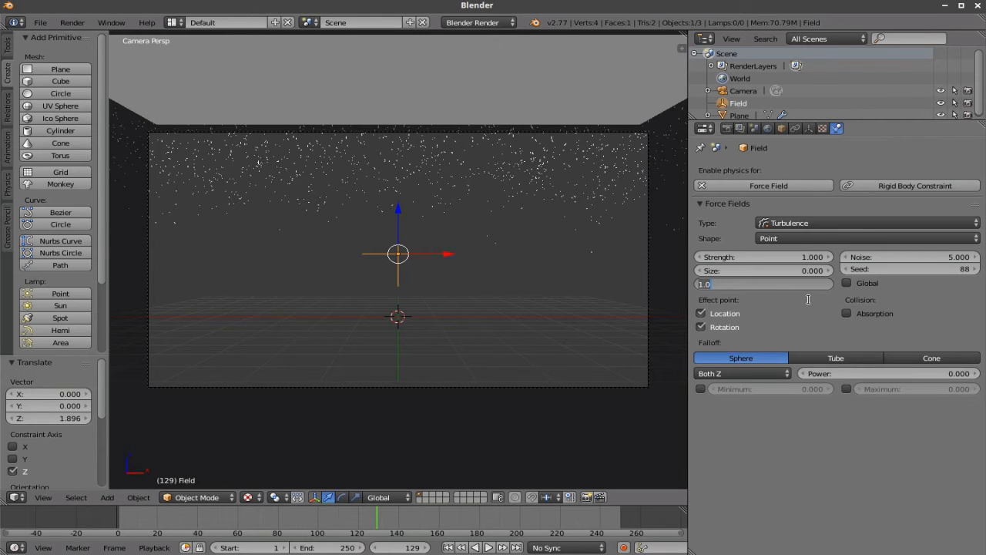
{"action": "type", "text": "0.5"}
{"action": "key", "text": "Return"}
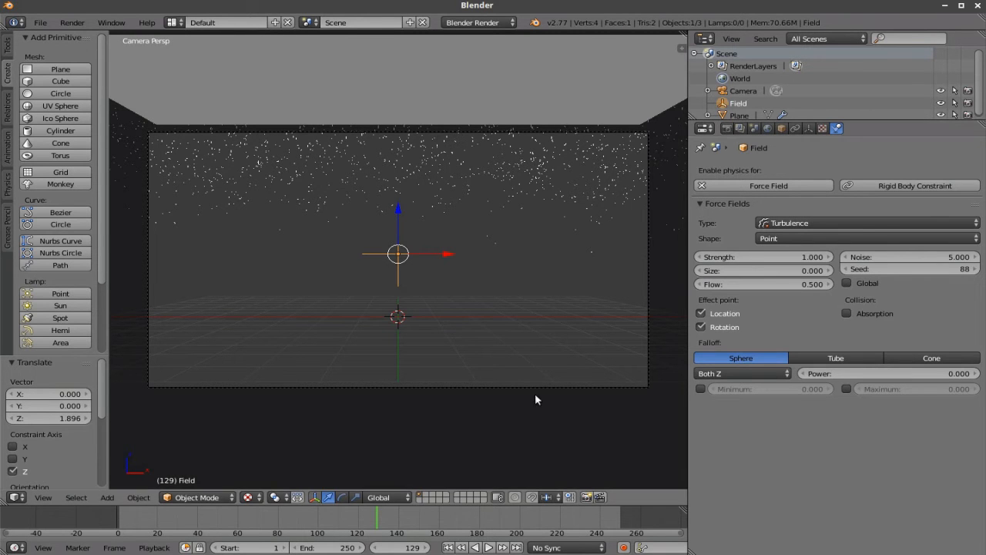
{"action": "left_click", "coordinate": [448, 547]}
{"action": "left_click", "coordinate": [489, 547]}
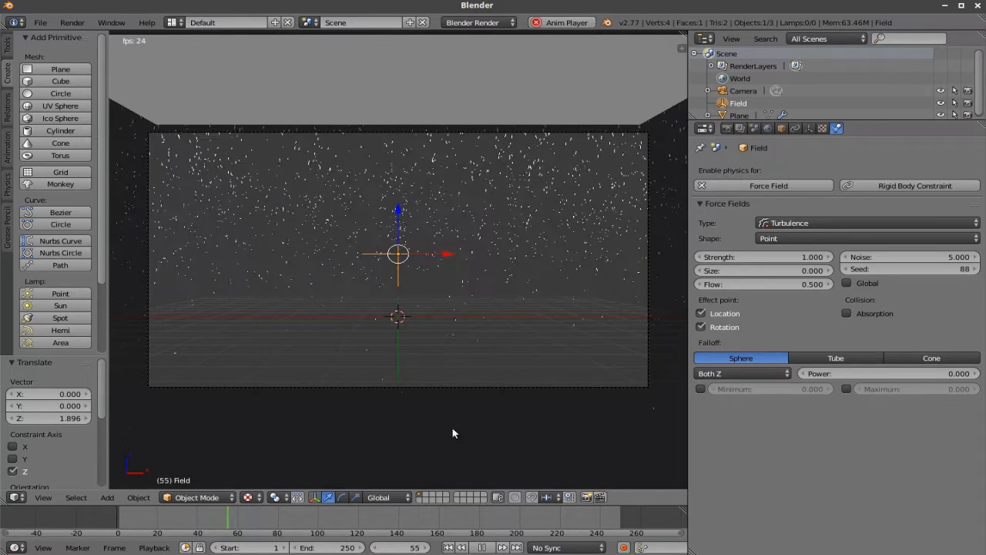
{"action": "left_click", "coordinate": [481, 547]}
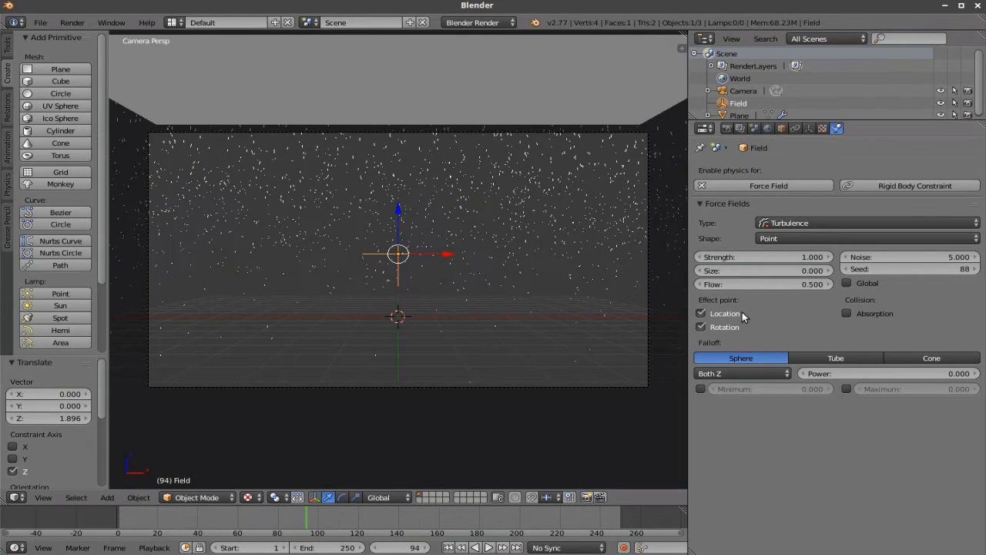
Step: Set the turbulence field's flow to 0.1, replay the animation from the first frame and return to frame 1
{"action": "left_click", "coordinate": [770, 285]}
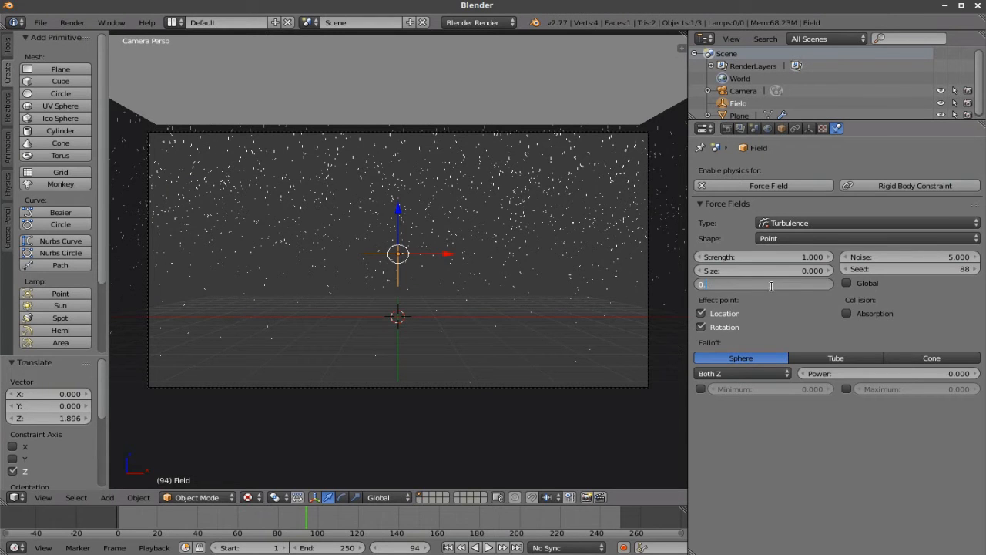
{"action": "key", "text": "Return"}
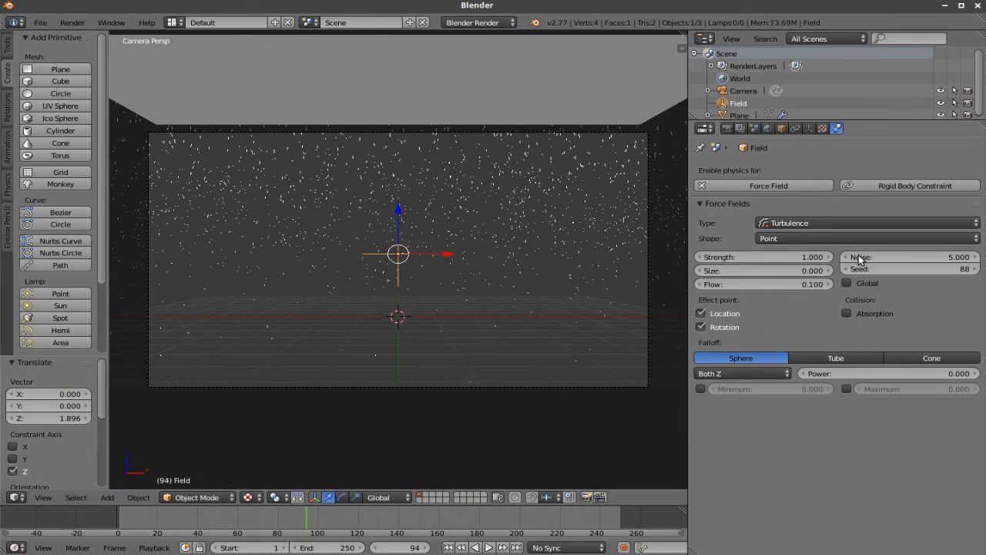
{"action": "left_click", "coordinate": [448, 547]}
{"action": "left_click", "coordinate": [488, 547]}
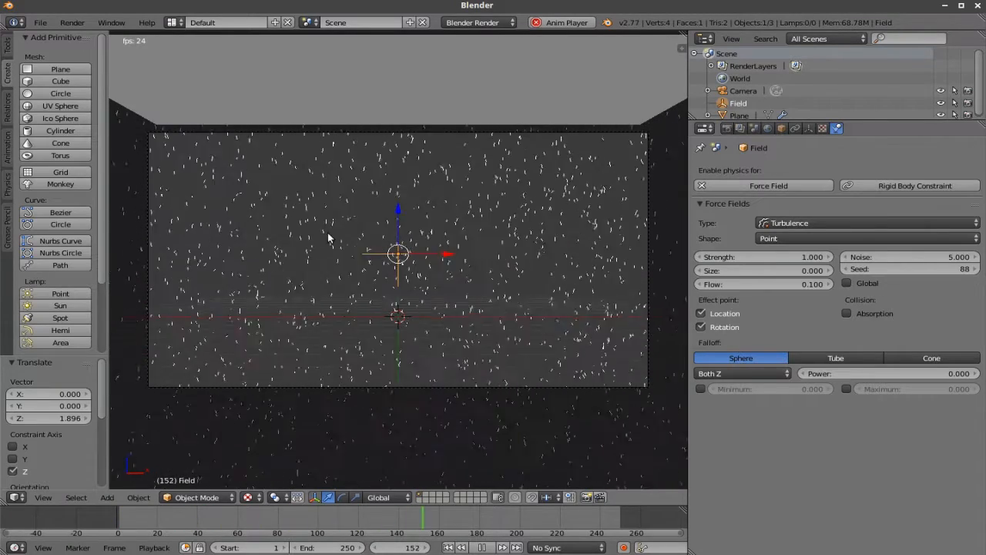
{"action": "left_click", "coordinate": [484, 547]}
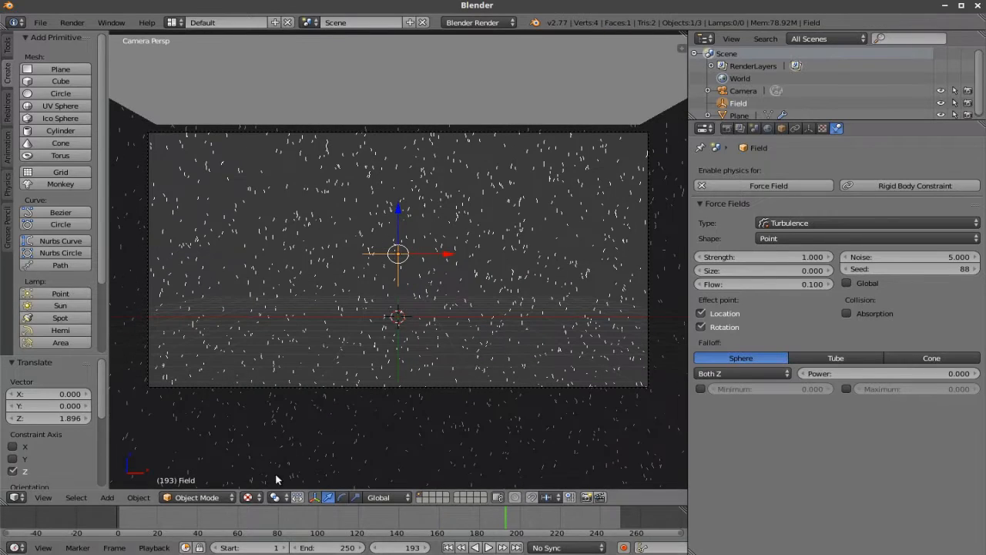
{"action": "left_click", "coordinate": [448, 547]}
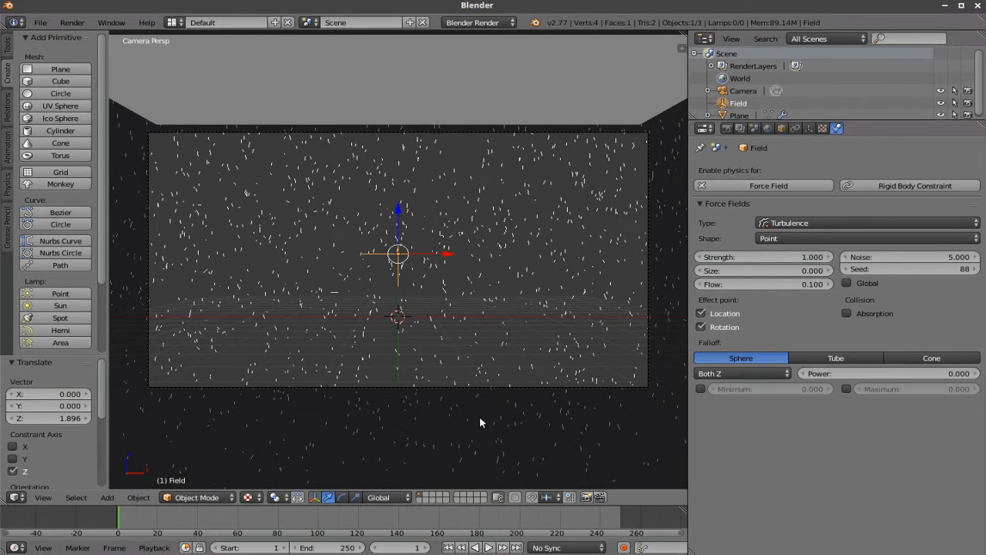
Step: At frame 118, set the seed of the plane's first particle system to 1 and of its second to 2
{"action": "left_click", "coordinate": [354, 524]}
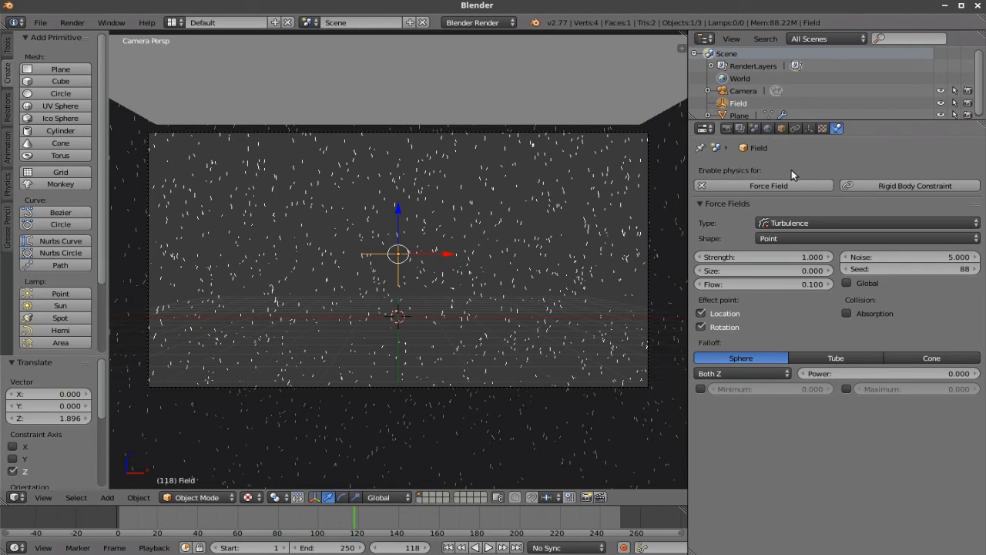
{"action": "scroll", "coordinate": [744, 108], "scroll_direction": "down", "scroll_amount": 1}
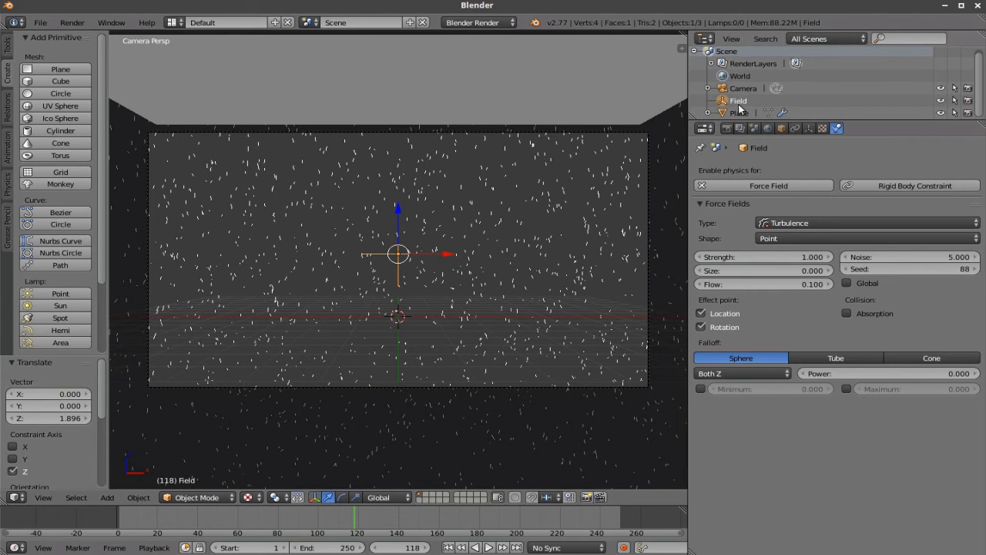
{"action": "left_click", "coordinate": [740, 113]}
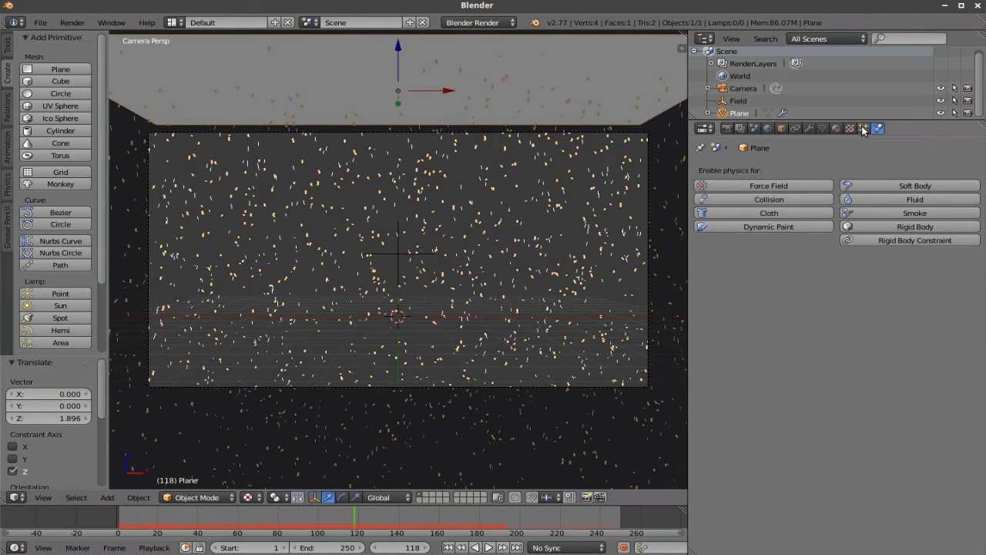
{"action": "left_click", "coordinate": [864, 128]}
{"action": "left_click", "coordinate": [964, 226]}
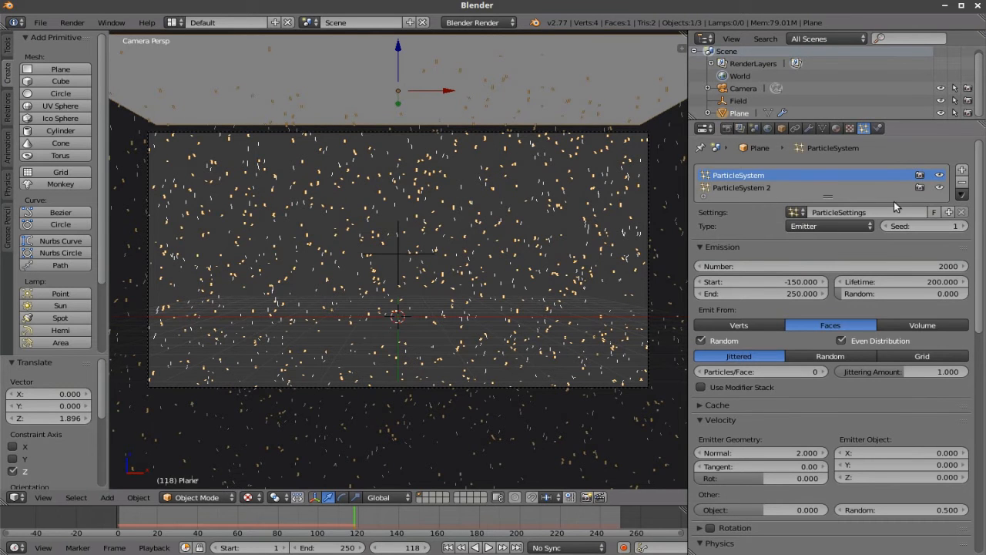
{"action": "left_click", "coordinate": [760, 189]}
{"action": "left_click", "coordinate": [964, 227]}
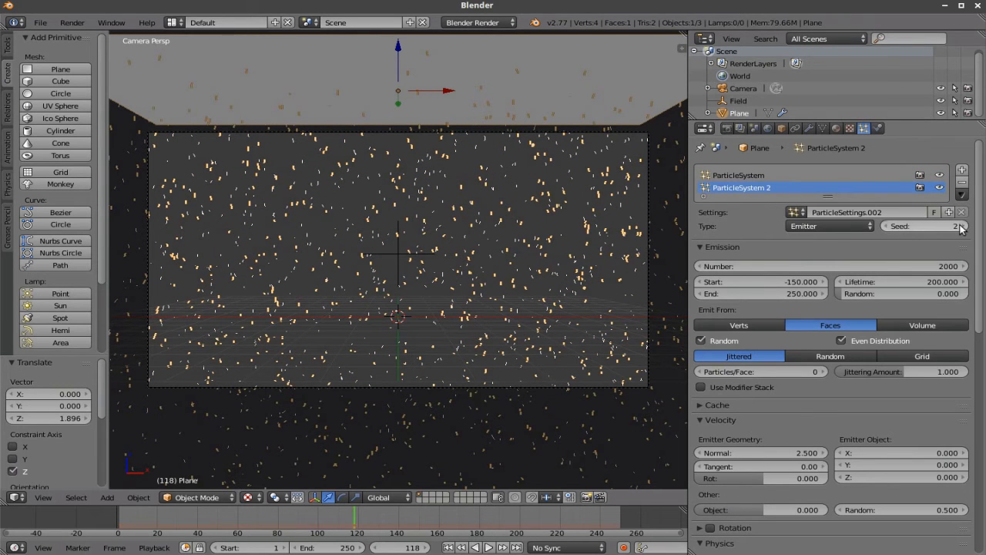
Step: Return to frame 1, select the camera and play the animation to review the reseeded particles
{"action": "left_click", "coordinate": [460, 548]}
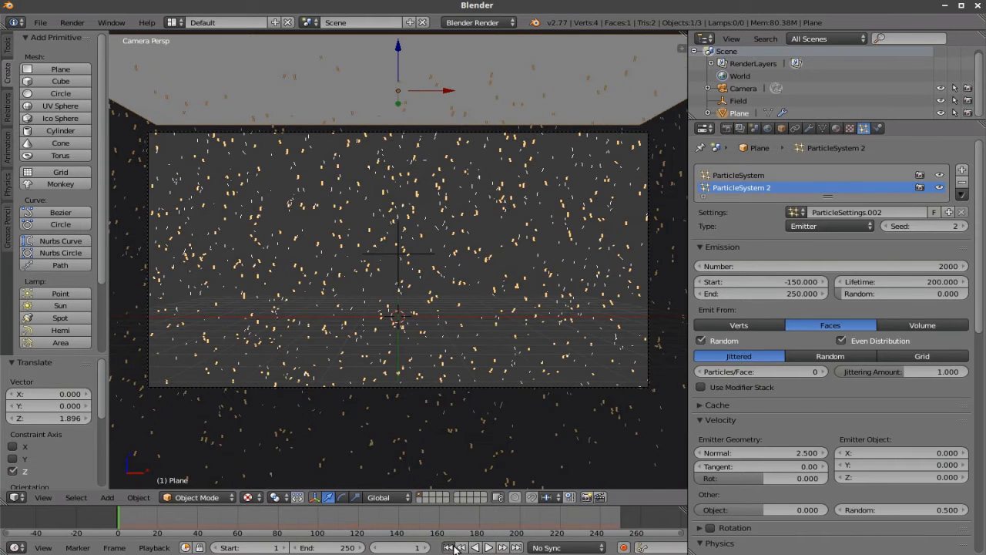
{"action": "left_click", "coordinate": [744, 89]}
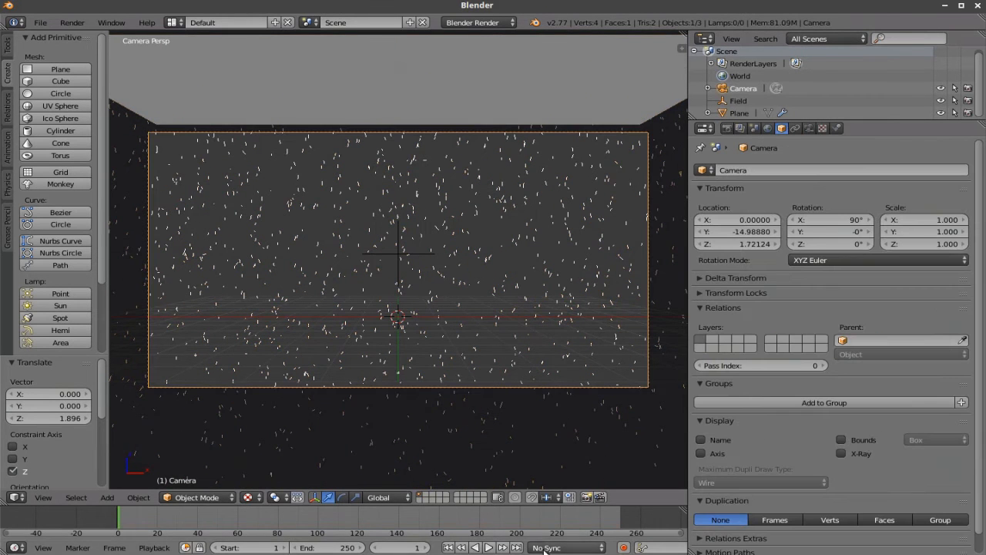
{"action": "left_click", "coordinate": [489, 548]}
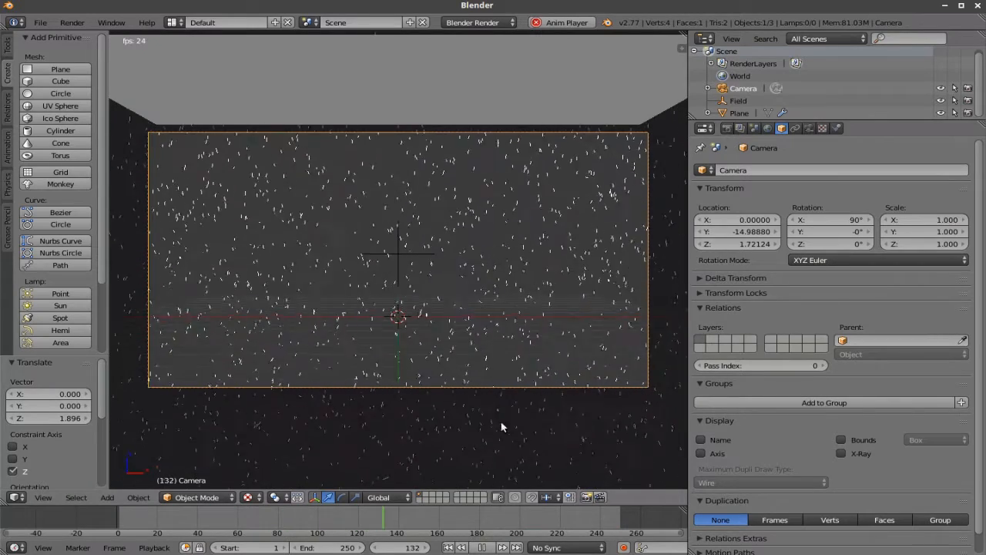
{"action": "left_click", "coordinate": [484, 548]}
Step: Select the turbulence field and set its noise to 10 and strength to 2
{"action": "right_click", "coordinate": [425, 257]}
{"action": "right_click", "coordinate": [420, 256]}
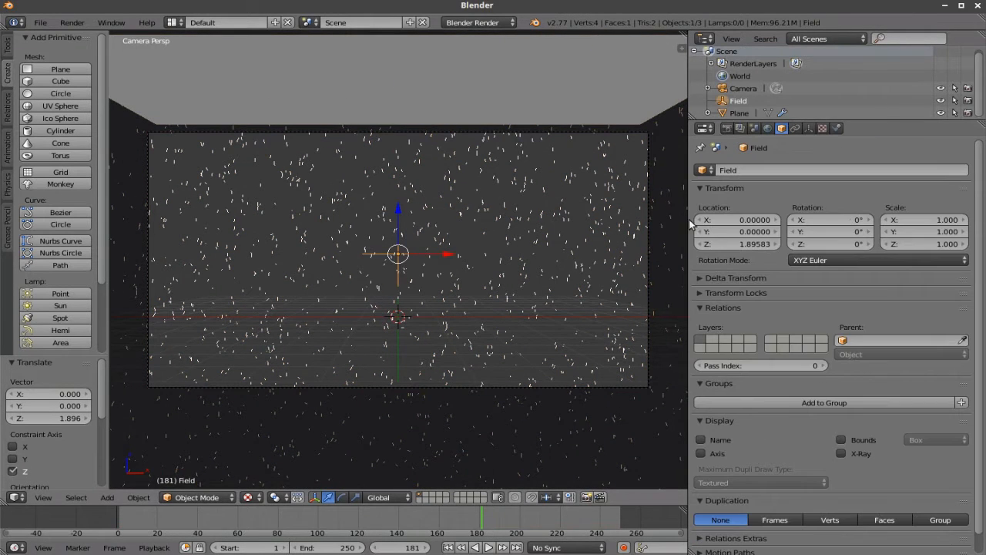
{"action": "left_click", "coordinate": [838, 128]}
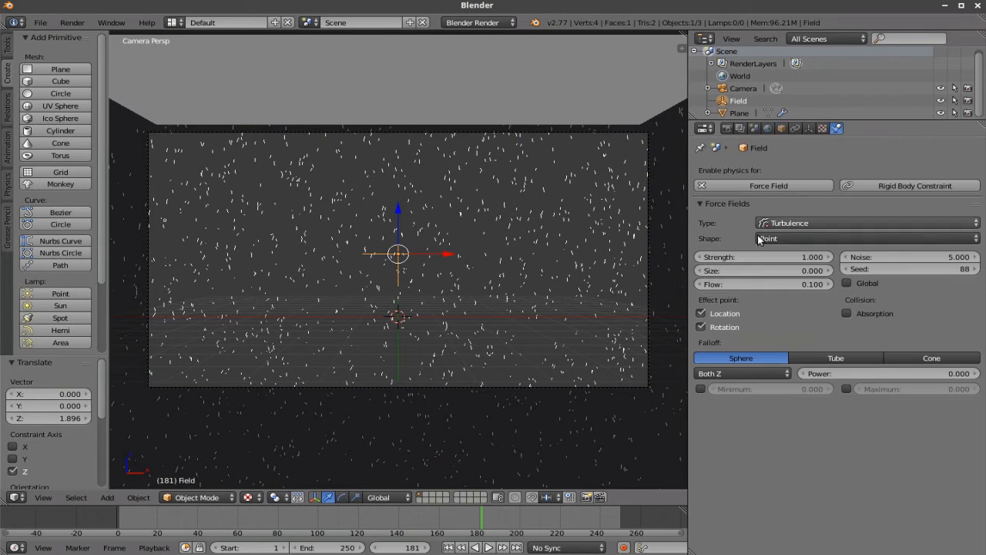
{"action": "left_click", "coordinate": [917, 255]}
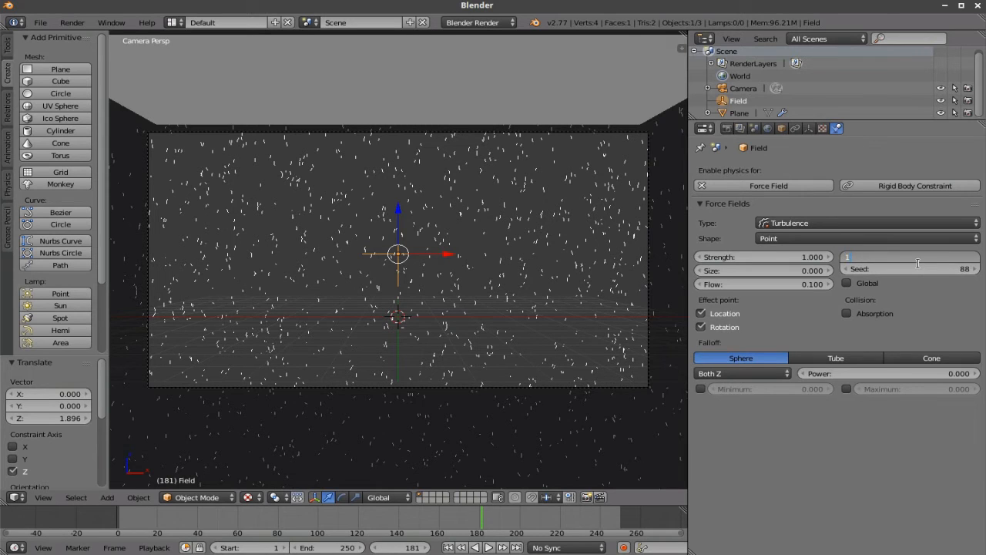
{"action": "key", "text": "Return"}
{"action": "left_click", "coordinate": [759, 258]}
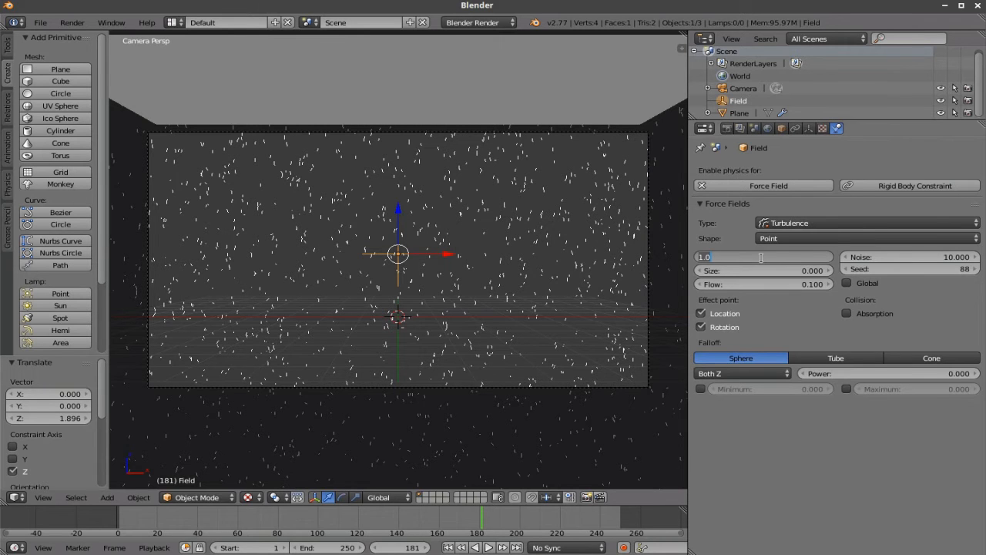
{"action": "type", "text": "2"}
{"action": "key", "text": "Return"}
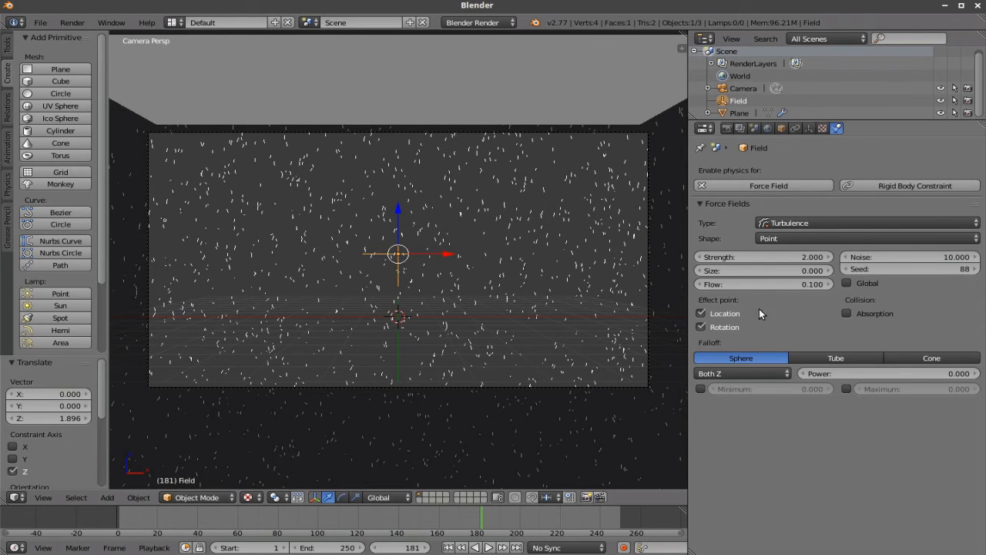
Step: Replay the animation from frame 1 and examine the particle motion around the turbulence field from outside the camera view
{"action": "left_click", "coordinate": [448, 548]}
{"action": "left_click", "coordinate": [489, 548]}
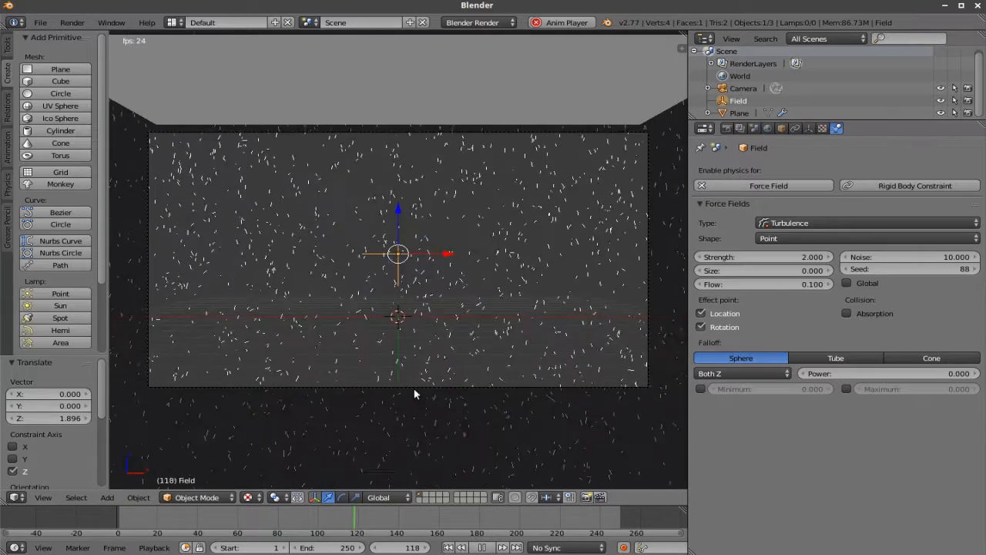
{"action": "left_click", "coordinate": [480, 547]}
{"action": "middle_click_drag", "start_coordinate": [446, 285], "coordinate": [468, 235]}
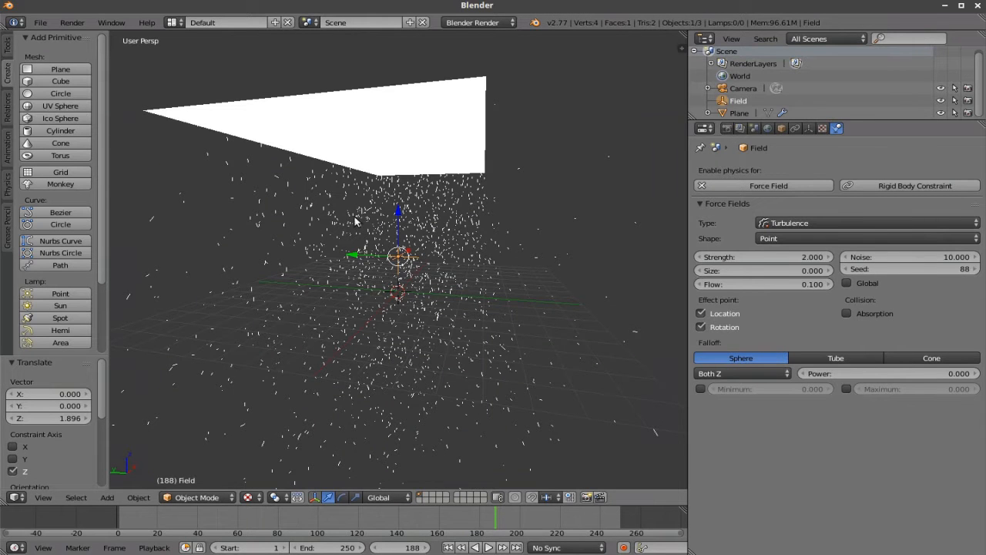
Step: At frame 1, move the turbulence field about -5.4 units along Y and insert a location keyframe
{"action": "left_click", "coordinate": [449, 547]}
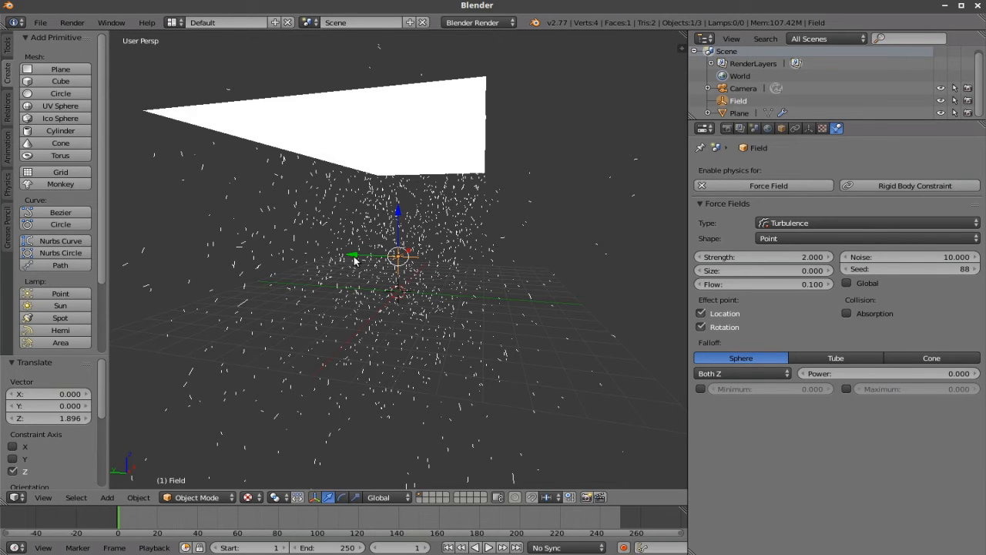
{"action": "key", "text": "g"}
{"action": "key", "text": "y"}
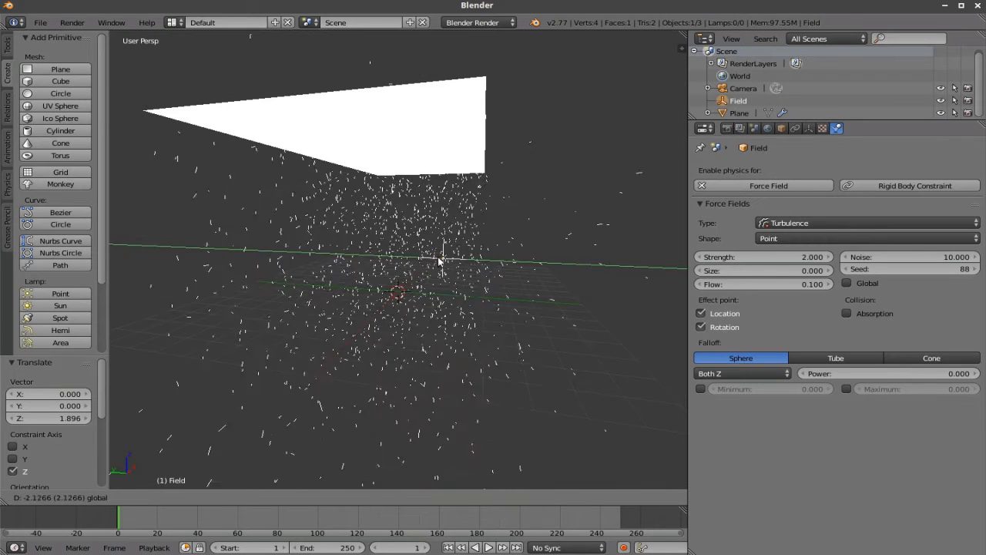
{"action": "left_click", "coordinate": [505, 256]}
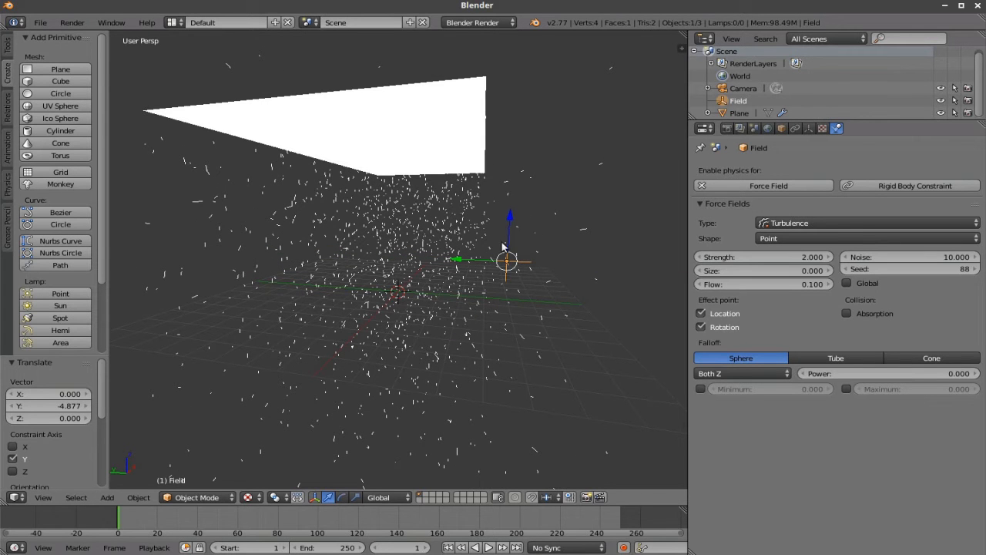
{"action": "left_click_drag", "start_coordinate": [466, 264], "coordinate": [552, 296]}
{"action": "key", "text": "i"}
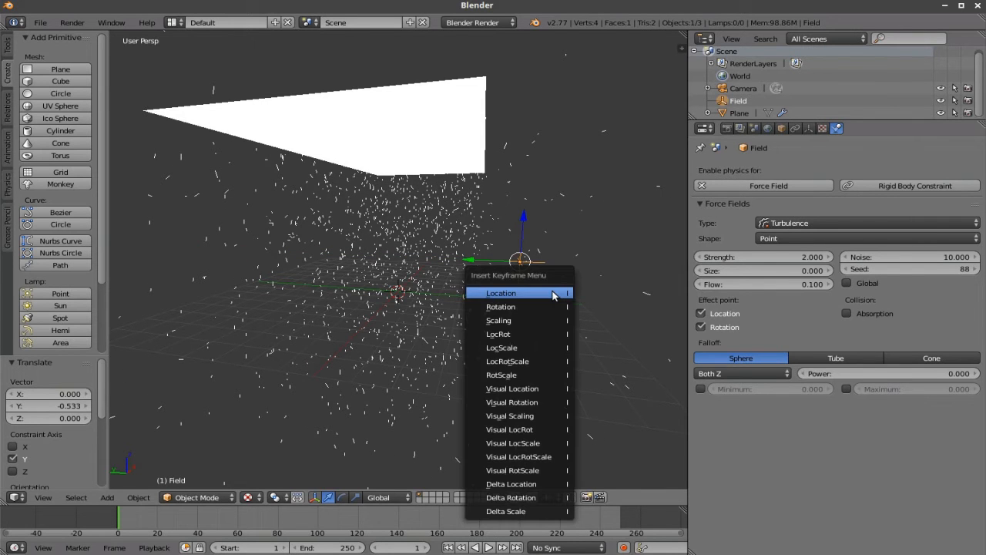
{"action": "left_click", "coordinate": [553, 293]}
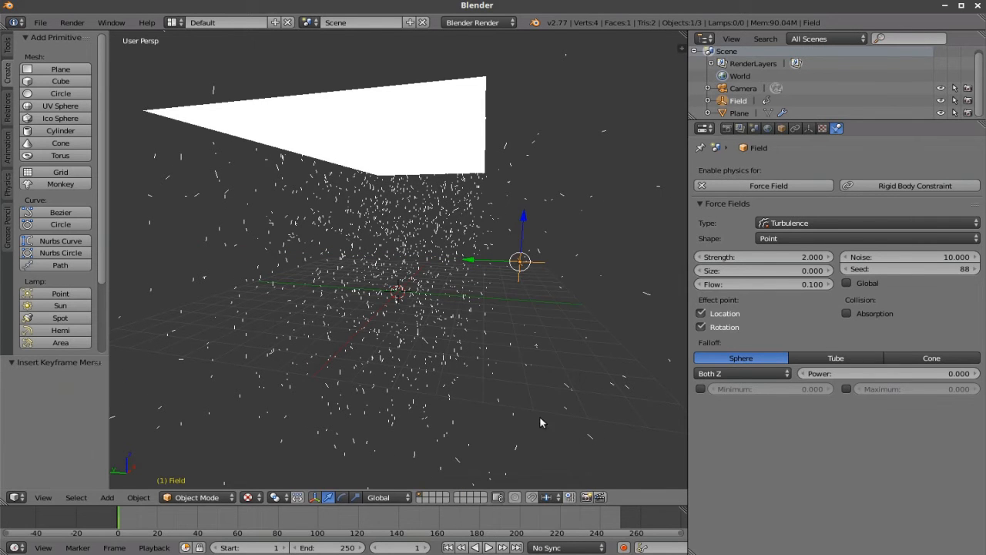
Step: At frame 250, move the turbulence field about 15.9 units along Y and insert a location keyframe
{"action": "left_click", "coordinate": [515, 548]}
{"action": "left_click_drag", "start_coordinate": [470, 263], "coordinate": [166, 246]}
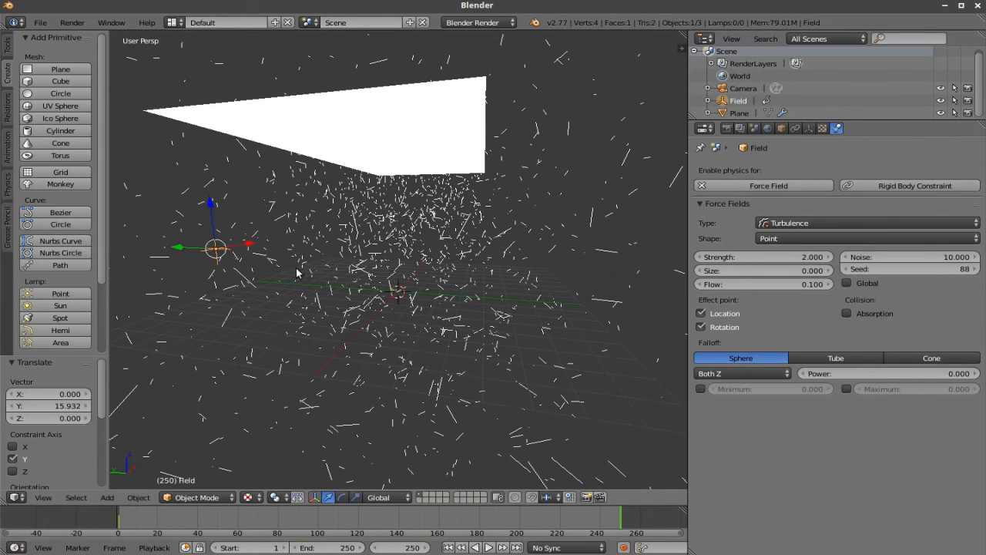
{"action": "key", "text": "i"}
{"action": "left_click", "coordinate": [304, 274]}
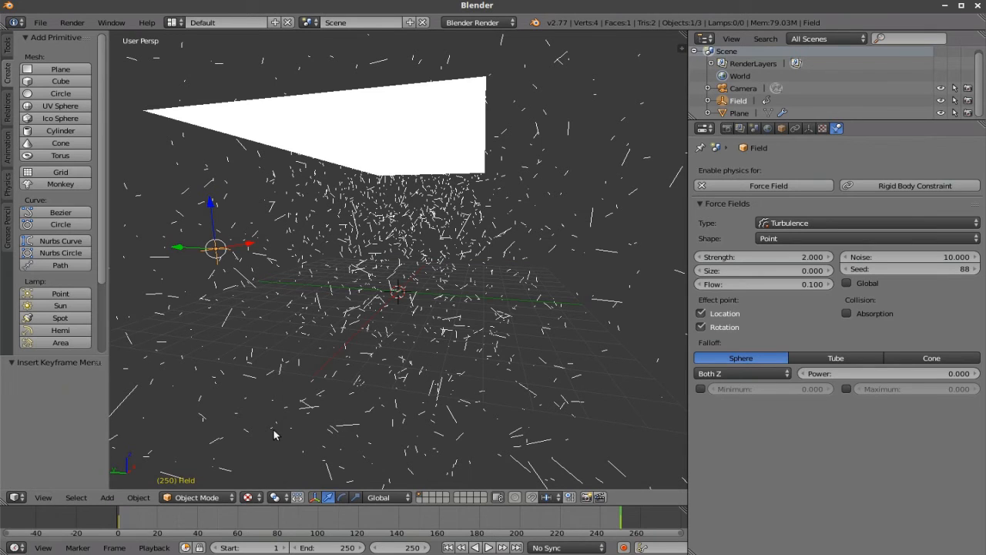
Step: Make the field's location curves linear by setting their keyframe handles to Vector in the Graph Editor, and return to the 3D View
{"action": "left_click", "coordinate": [17, 497]}
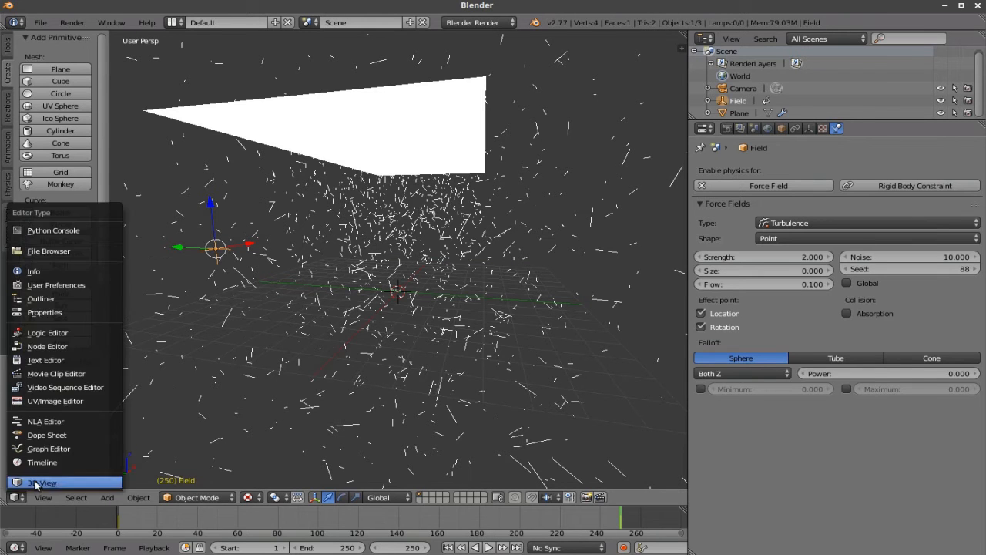
{"action": "left_click", "coordinate": [46, 449]}
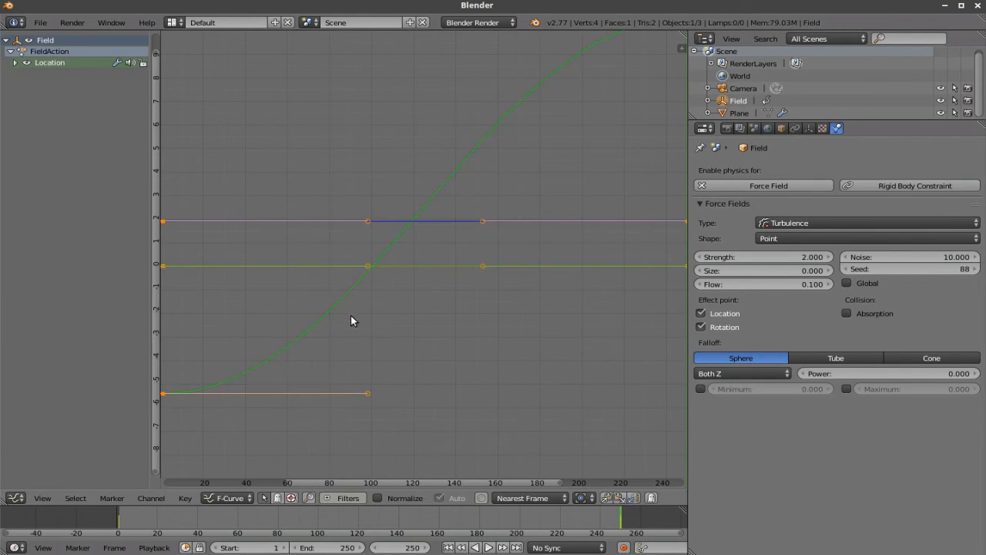
{"action": "key", "text": "v"}
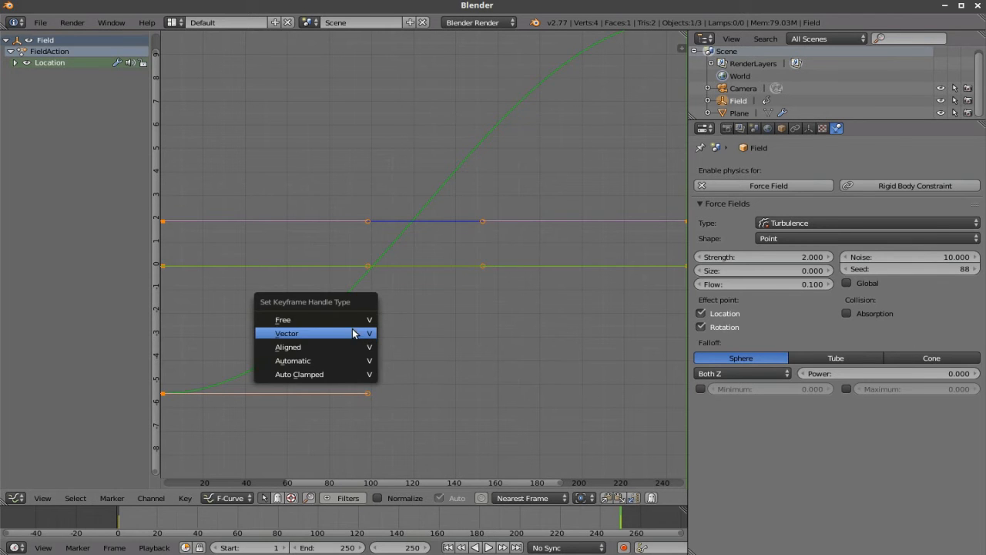
{"action": "left_click", "coordinate": [351, 332]}
{"action": "left_click", "coordinate": [17, 497]}
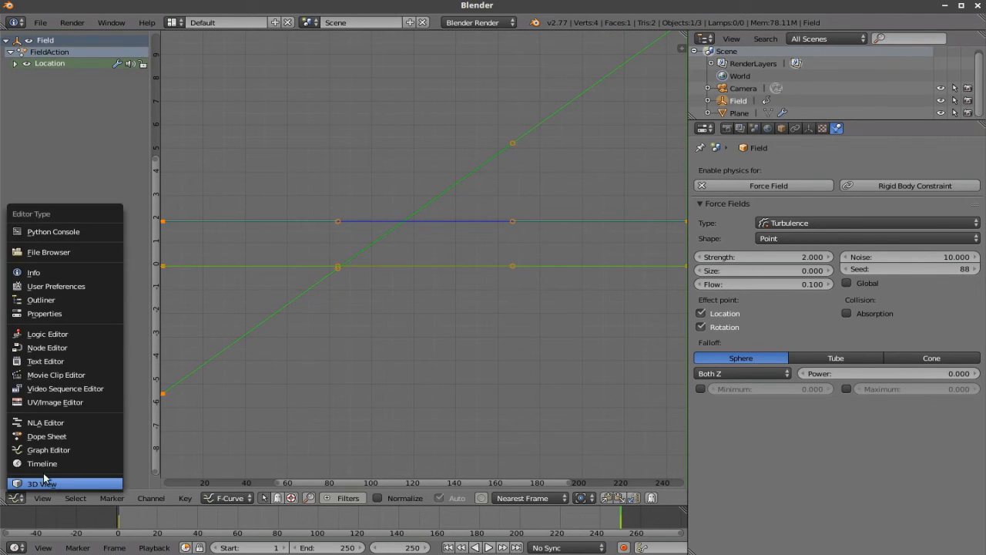
{"action": "left_click", "coordinate": [44, 483]}
Step: Check the field's movement at frame 137, return to frame 1 and play the animation through the camera view, stopping at frame 207
{"action": "key", "text": "alt+a"}
{"action": "left_click", "coordinate": [392, 518]}
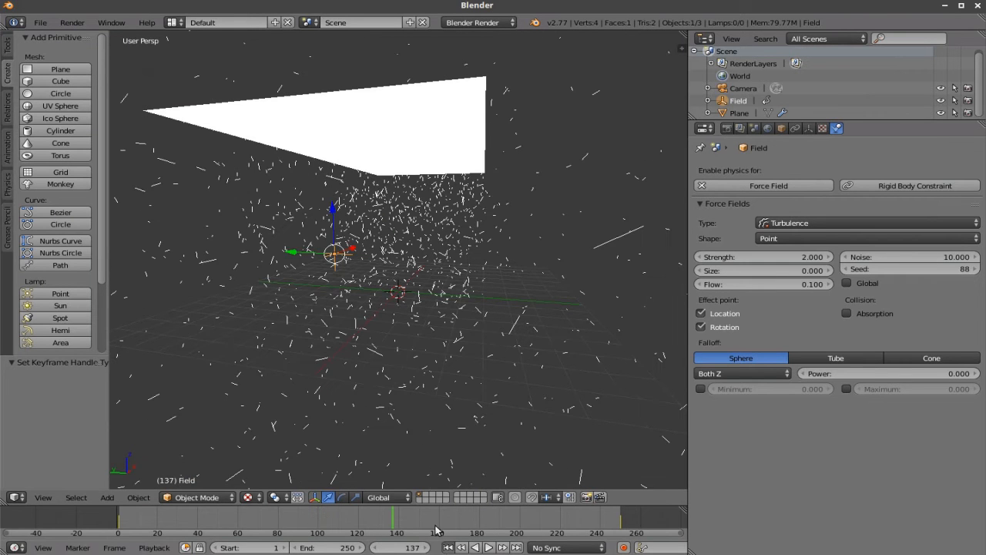
{"action": "left_click", "coordinate": [448, 547]}
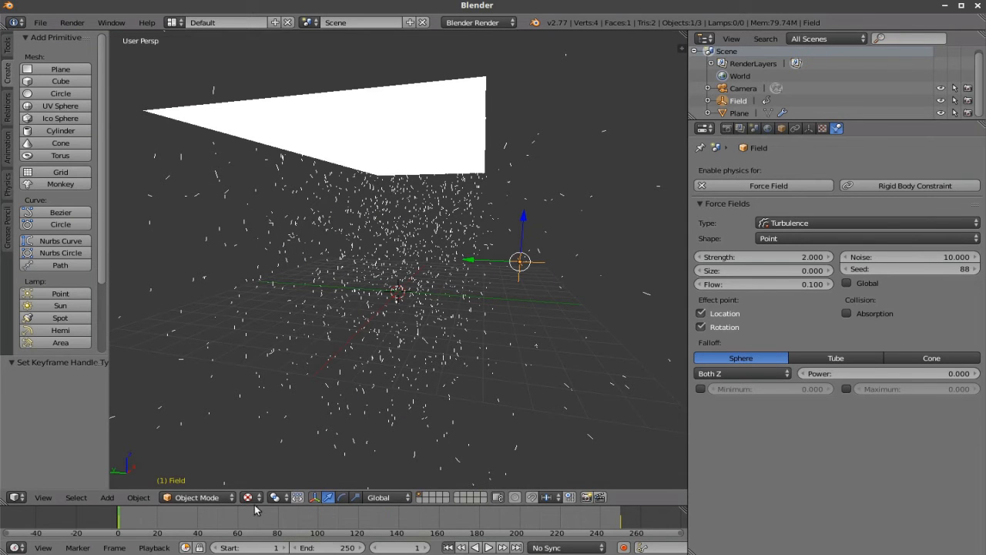
{"action": "left_click", "coordinate": [44, 497]}
{"action": "left_click", "coordinate": [53, 452]}
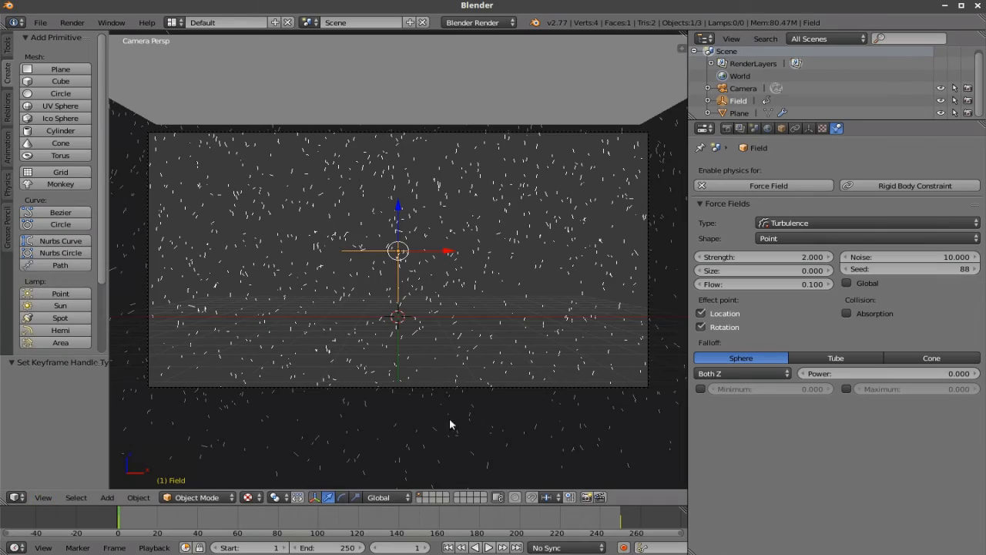
{"action": "left_click", "coordinate": [490, 548]}
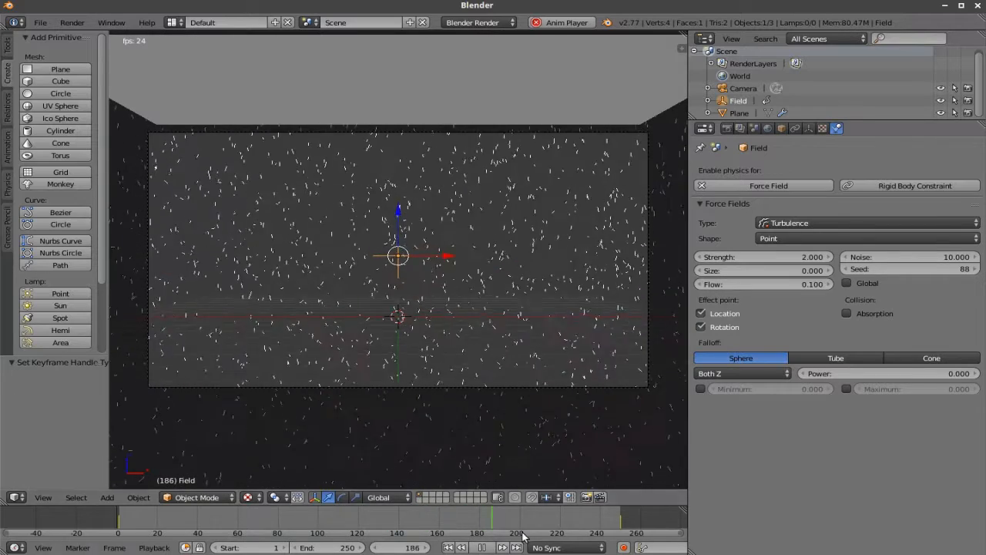
{"action": "key", "text": "alt+a"}
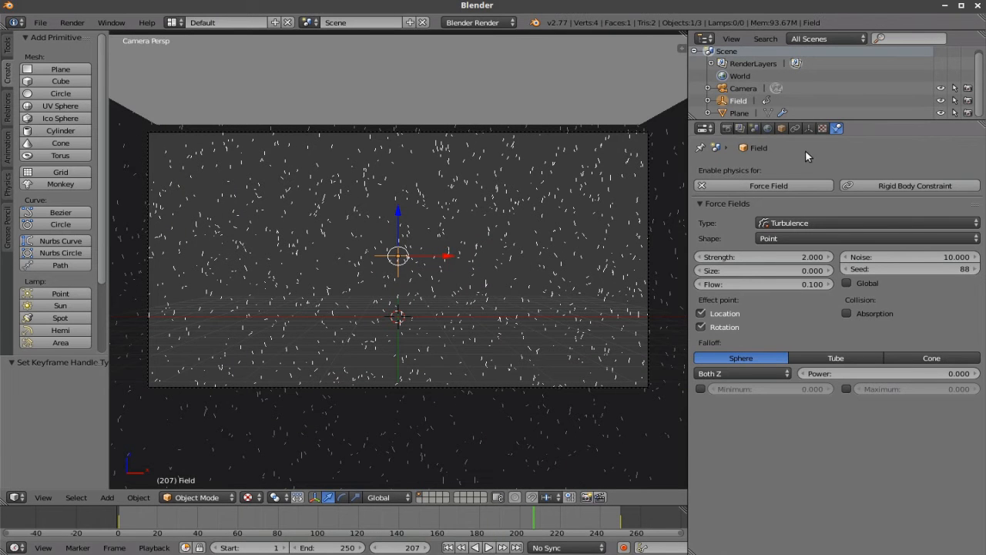
Step: Set the world's horizon colour to black and show the scene's render settings
{"action": "left_click", "coordinate": [767, 128]}
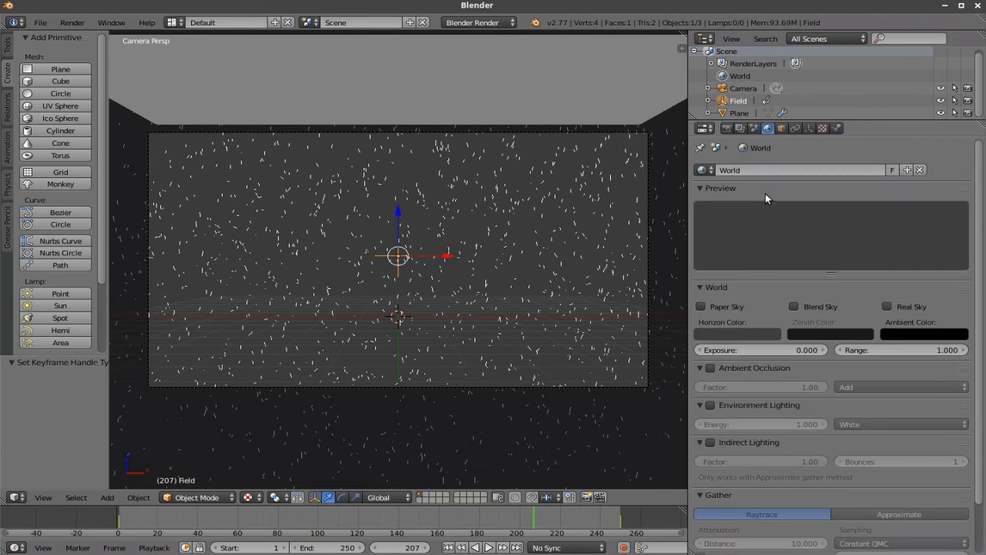
{"action": "left_click", "coordinate": [746, 330]}
{"action": "left_click_drag", "start_coordinate": [807, 238], "coordinate": [808, 259]}
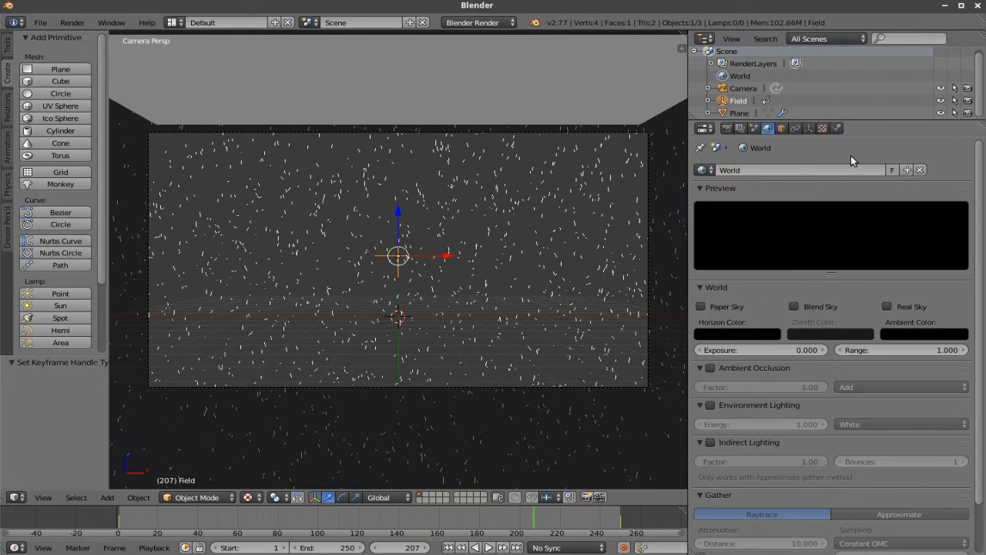
{"action": "left_click", "coordinate": [726, 128]}
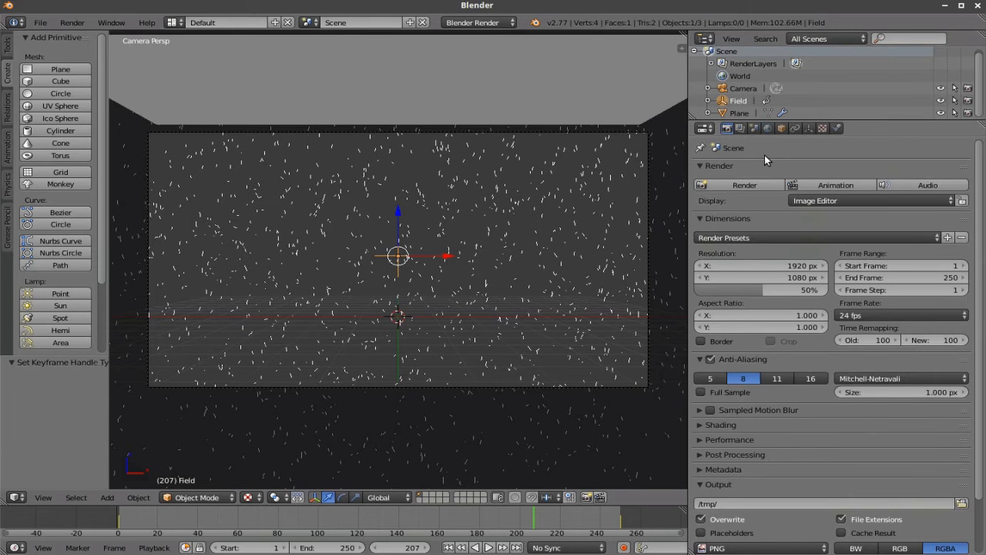
Step: Enable Only Render and World Background in the viewport display settings, and hide the viewport's properties sidebar
{"action": "key", "text": "n"}
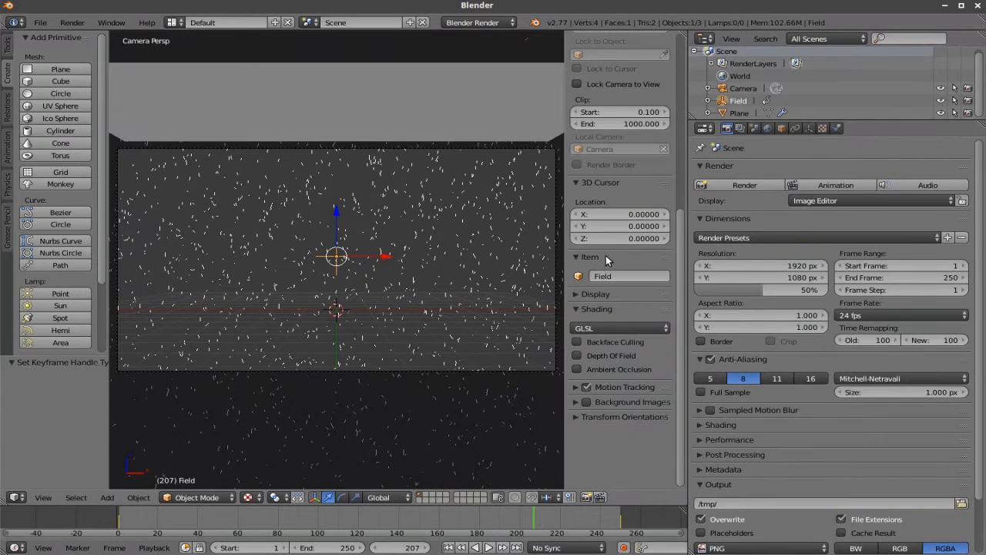
{"action": "left_click", "coordinate": [595, 293]}
{"action": "scroll", "coordinate": [598, 291], "scroll_direction": "down", "scroll_amount": 2}
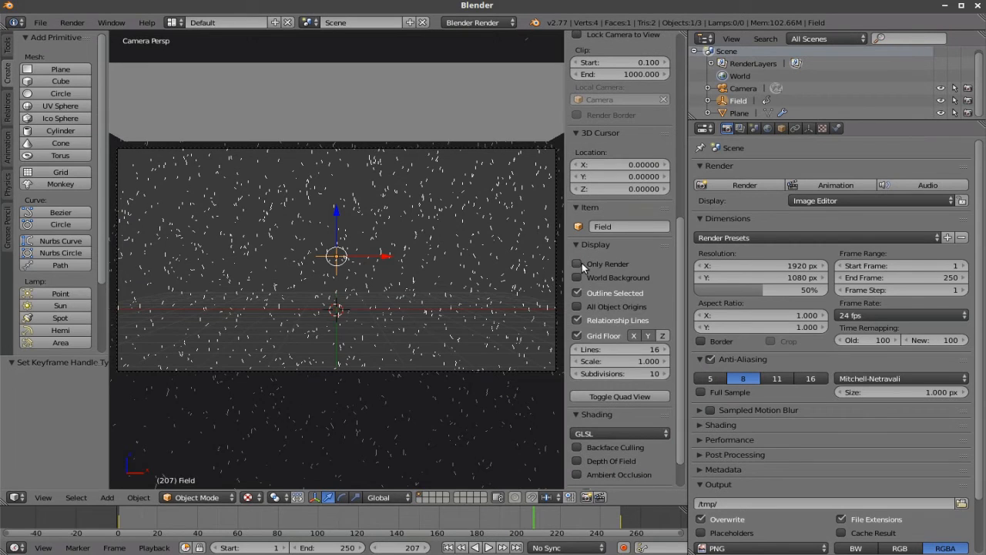
{"action": "left_click", "coordinate": [578, 263]}
{"action": "left_click", "coordinate": [577, 277]}
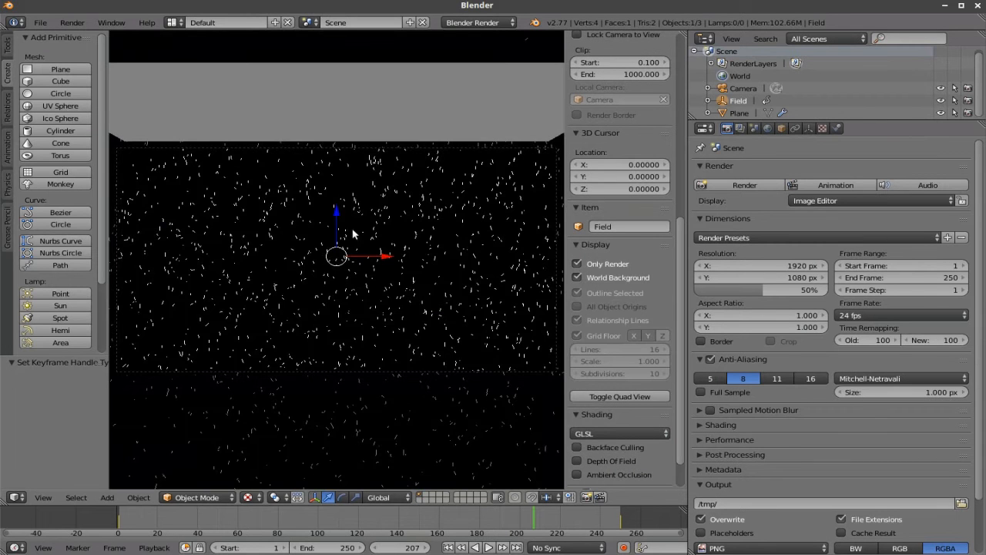
{"action": "scroll", "coordinate": [356, 232], "scroll_direction": "down", "scroll_amount": 1}
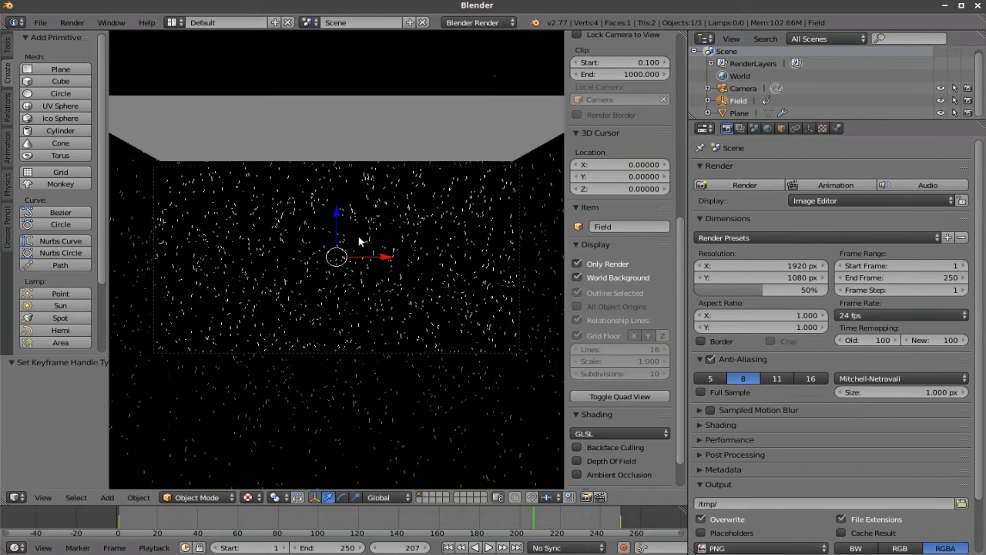
{"action": "scroll", "coordinate": [375, 226], "scroll_direction": "up", "scroll_amount": 1}
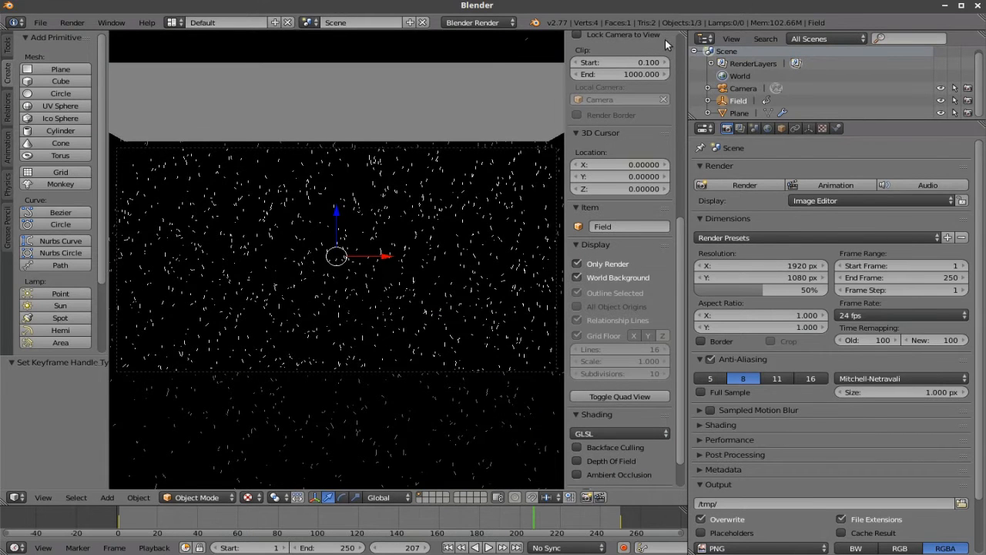
{"action": "left_click_drag", "start_coordinate": [567, 67], "coordinate": [656, 84]}
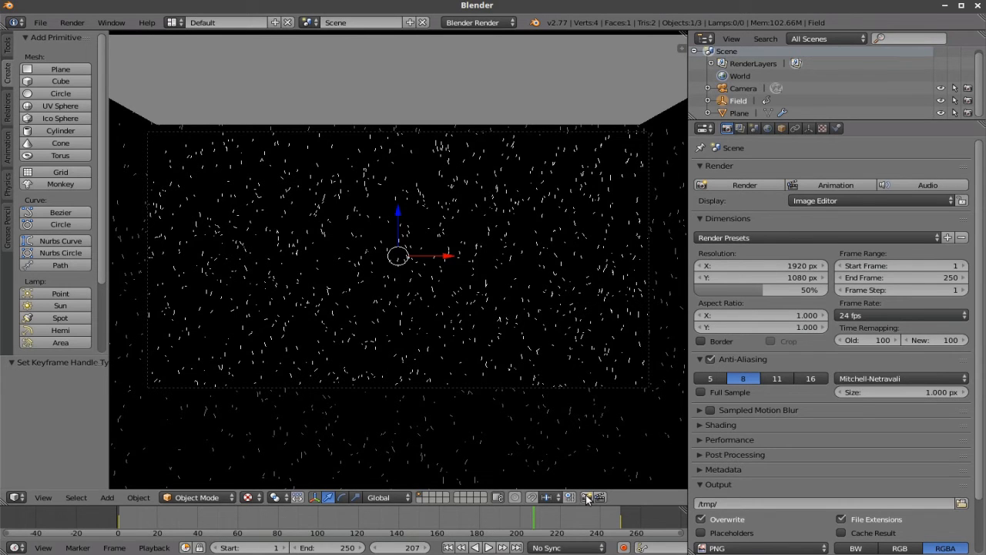
Step: With the camera selected, make an OpenGL viewport render of frame 207 and examine the particle lines up close
{"action": "left_click", "coordinate": [725, 89]}
{"action": "left_click", "coordinate": [582, 498]}
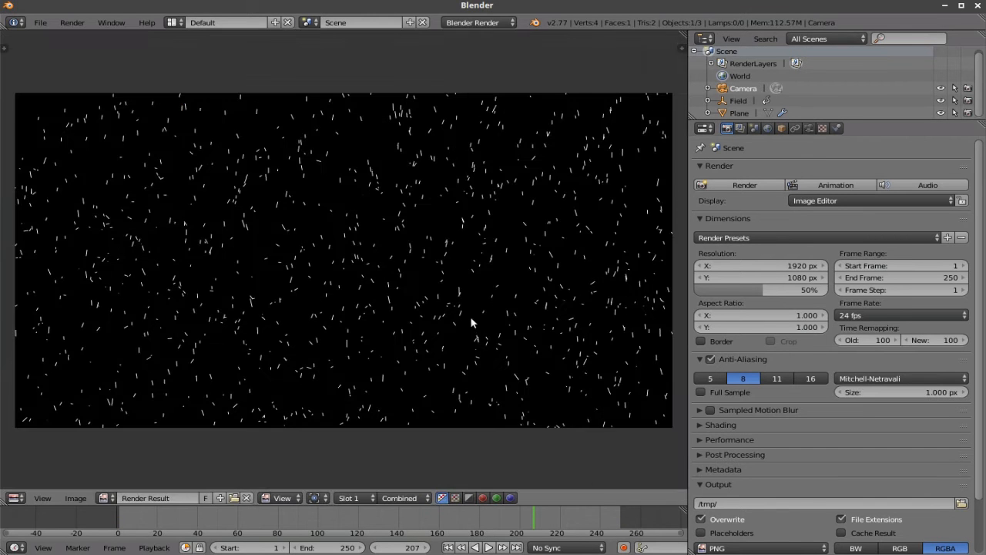
{"action": "scroll", "coordinate": [455, 309], "scroll_direction": "up", "scroll_amount": 5}
{"action": "scroll", "coordinate": [422, 258], "scroll_direction": "down", "scroll_amount": 5}
{"action": "middle_click_drag", "start_coordinate": [383, 242], "coordinate": [387, 245]}
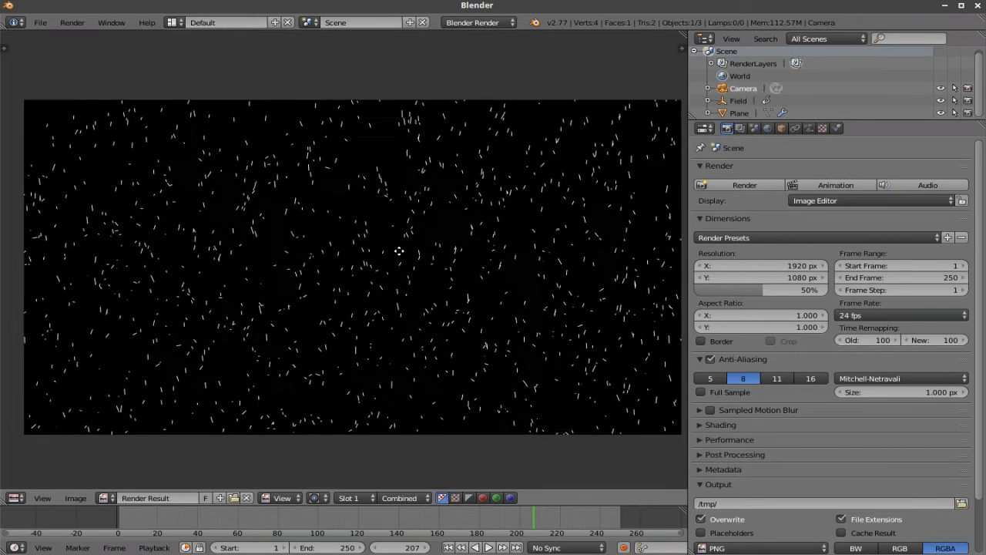
{"action": "scroll", "coordinate": [427, 260], "scroll_direction": "up", "scroll_amount": 5}
{"action": "scroll", "coordinate": [449, 247], "scroll_direction": "down", "scroll_amount": 3}
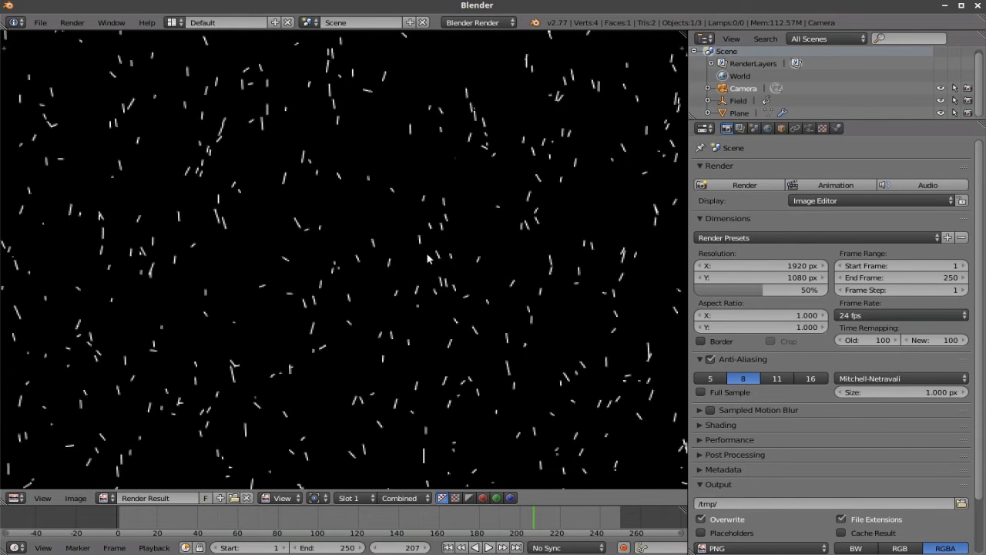
{"action": "scroll", "coordinate": [460, 269], "scroll_direction": "up", "scroll_amount": 4}
{"action": "scroll", "coordinate": [450, 213], "scroll_direction": "down", "scroll_amount": 6}
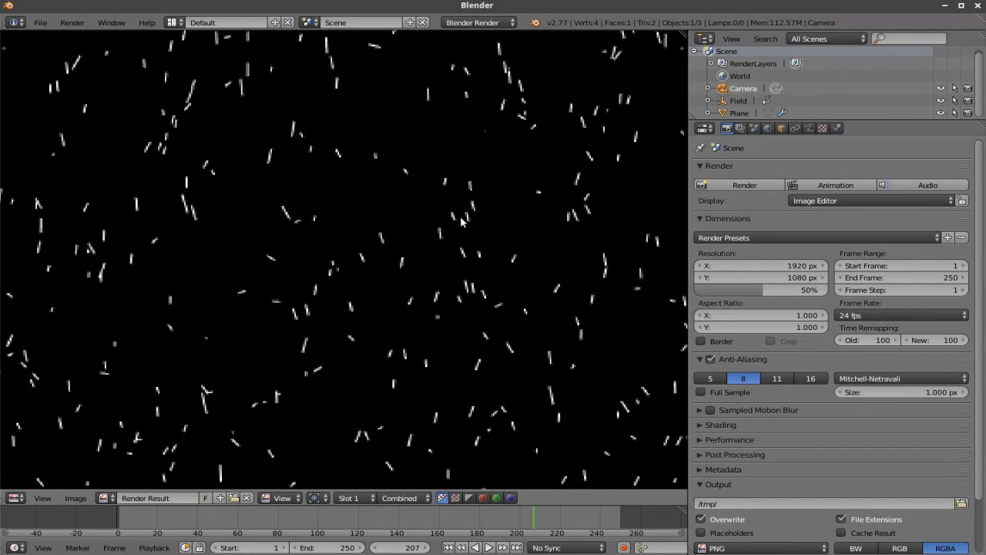
{"action": "scroll", "coordinate": [460, 222], "scroll_direction": "down", "scroll_amount": 1}
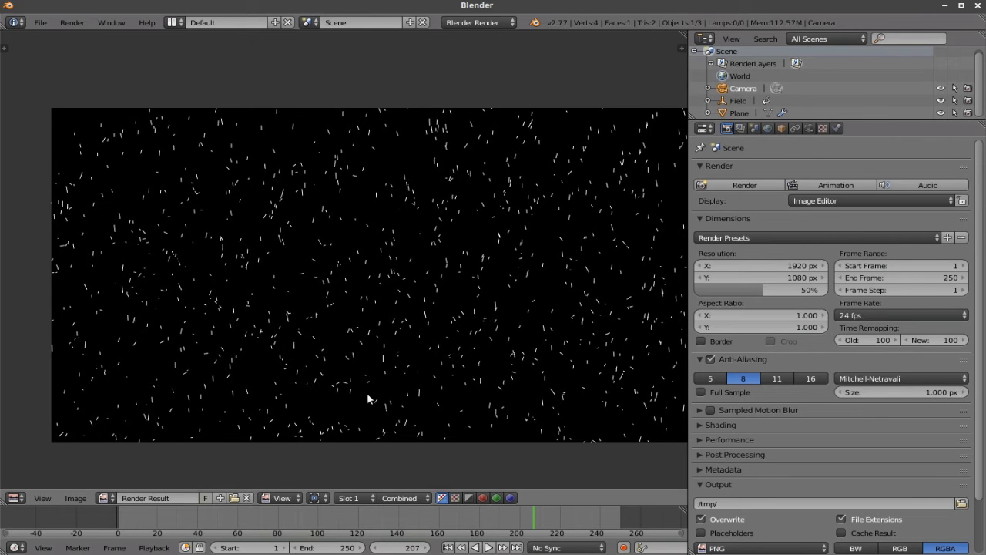
Step: Switch the render result area back to the 3D View and return to frame 1
{"action": "left_click", "coordinate": [16, 497]}
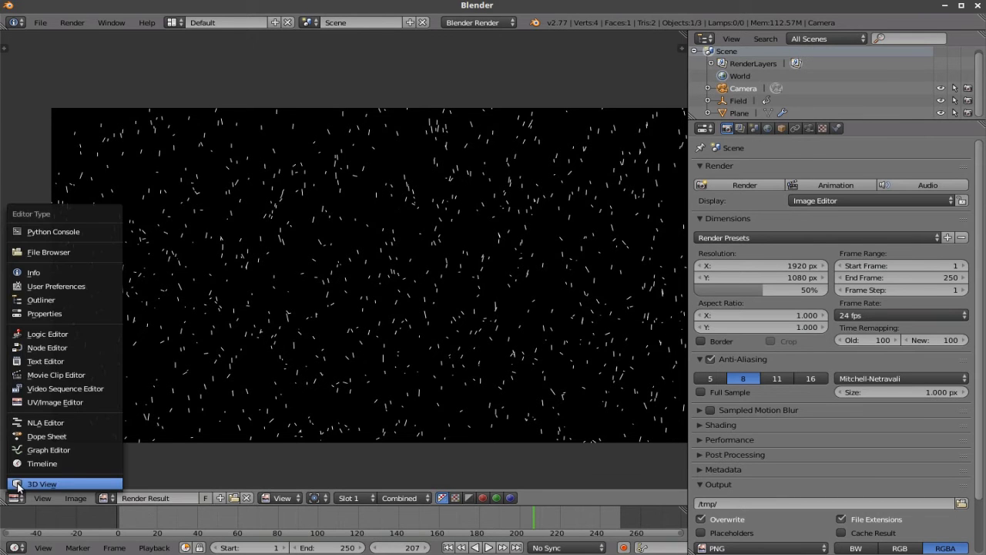
{"action": "left_click", "coordinate": [39, 497]}
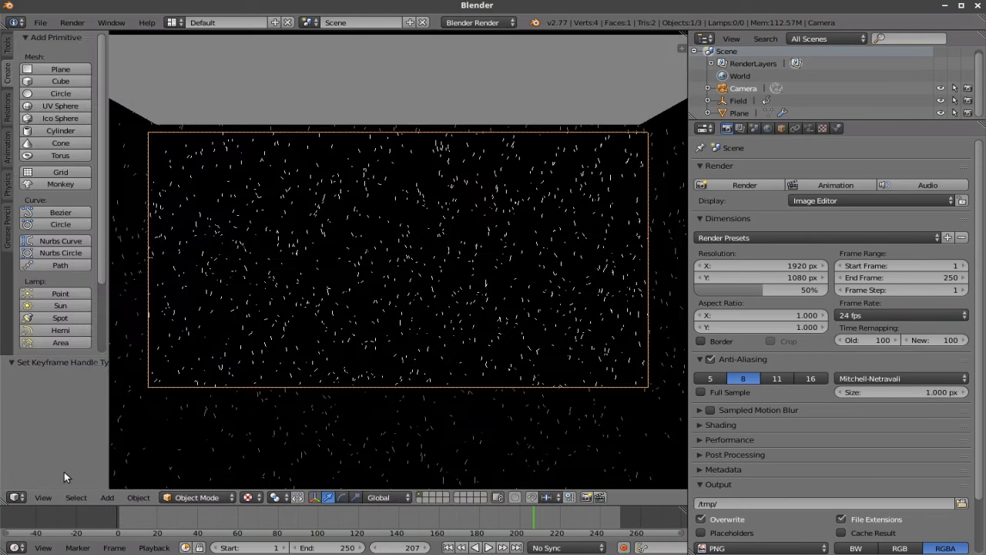
{"action": "left_click", "coordinate": [449, 547]}
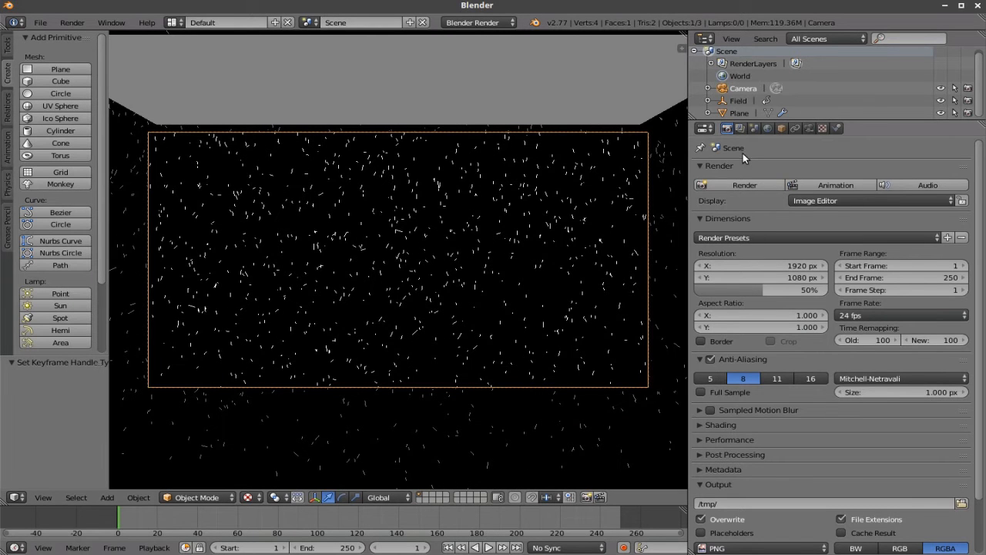
Step: Set the render output format to AVI JPEG and the output file to SnowA in the Desktop folder
{"action": "scroll", "coordinate": [818, 397], "scroll_direction": "down", "scroll_amount": 2}
{"action": "left_click", "coordinate": [817, 486]}
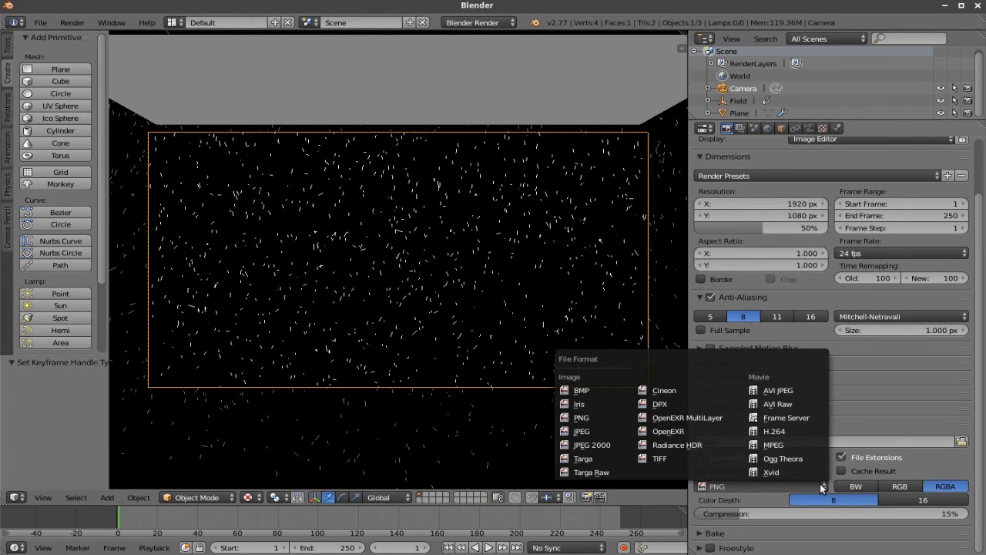
{"action": "left_click", "coordinate": [810, 391]}
{"action": "left_click", "coordinate": [962, 441]}
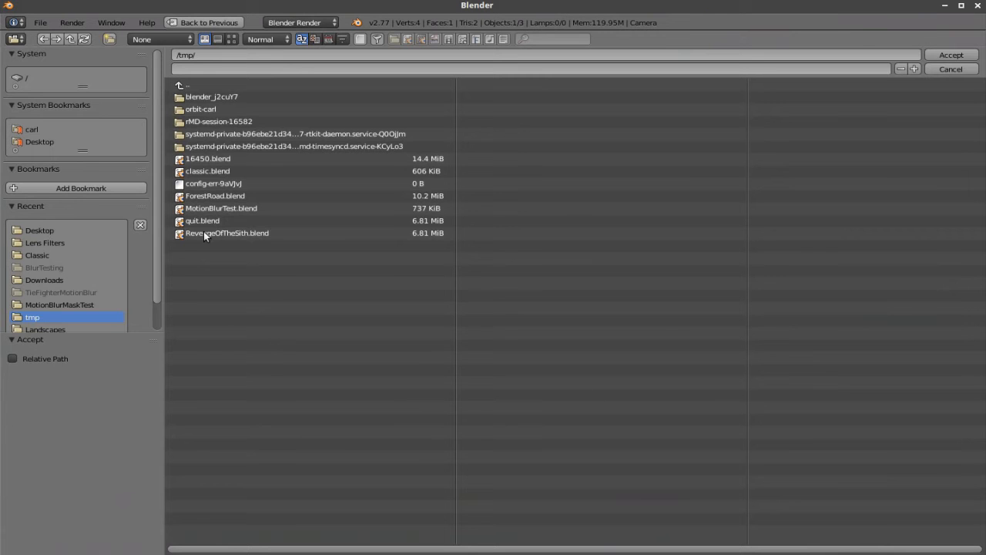
{"action": "left_click", "coordinate": [40, 142]}
{"action": "left_click", "coordinate": [208, 69]}
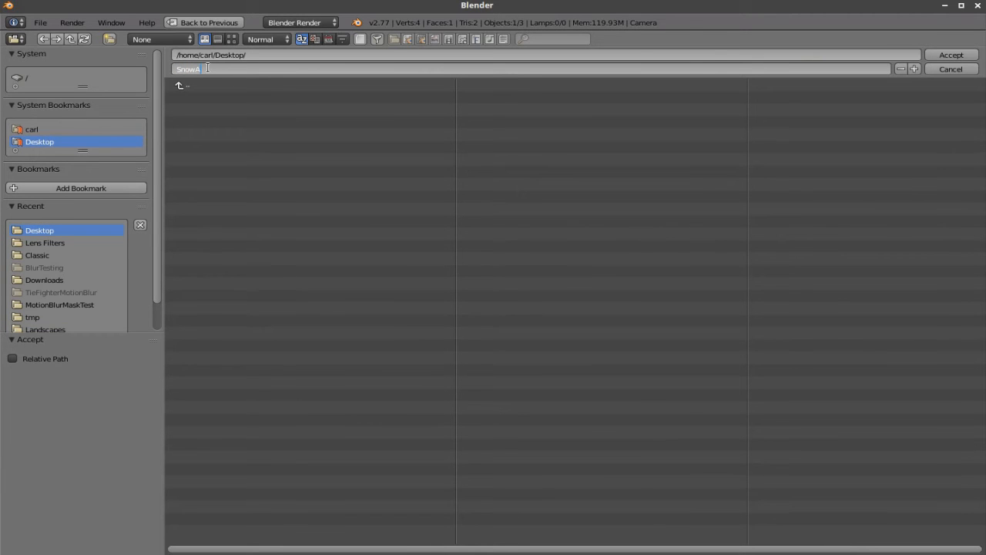
{"action": "left_click", "coordinate": [953, 58]}
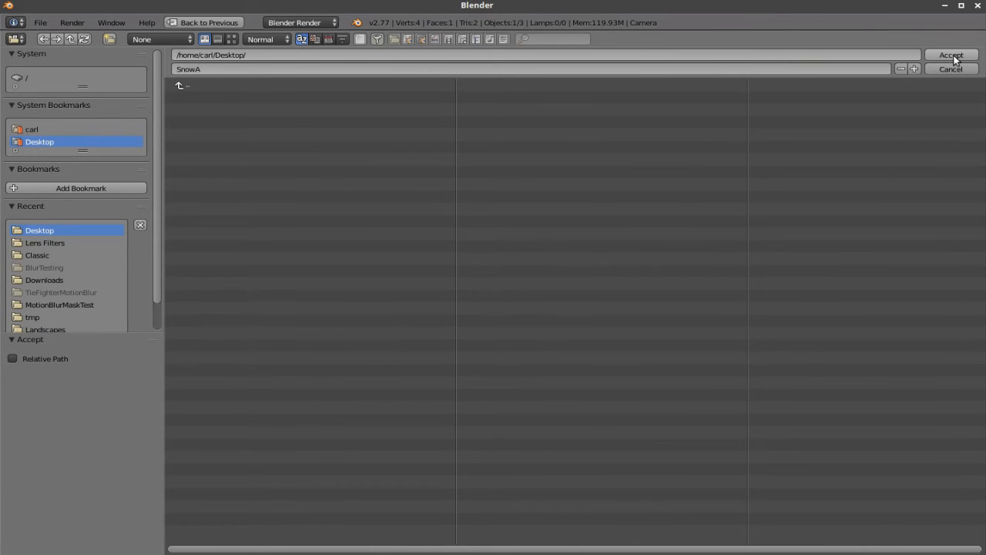
{"action": "left_click", "coordinate": [954, 56]}
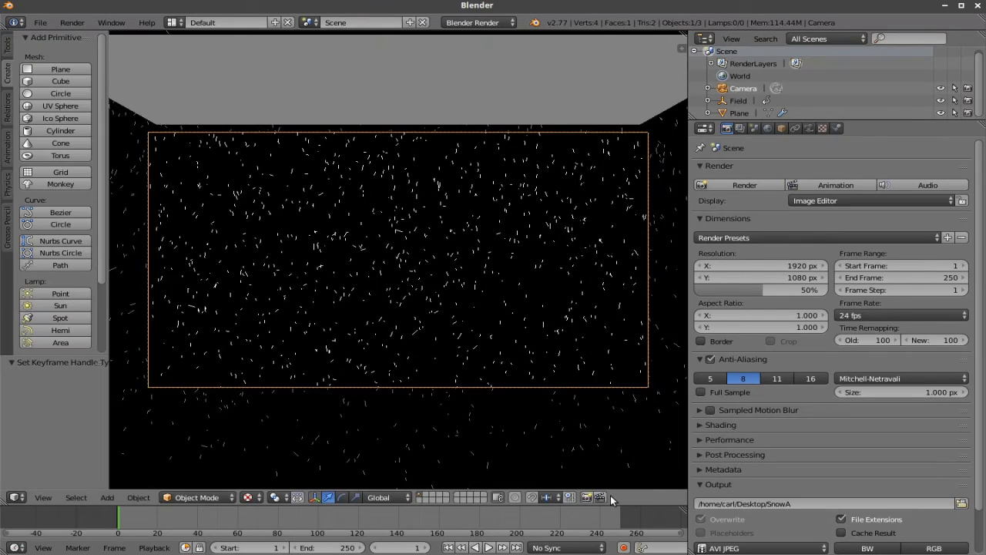
Step: Render the full animation as an OpenGL viewport render and look over the resulting image
{"action": "key", "text": "ctrl+F12"}
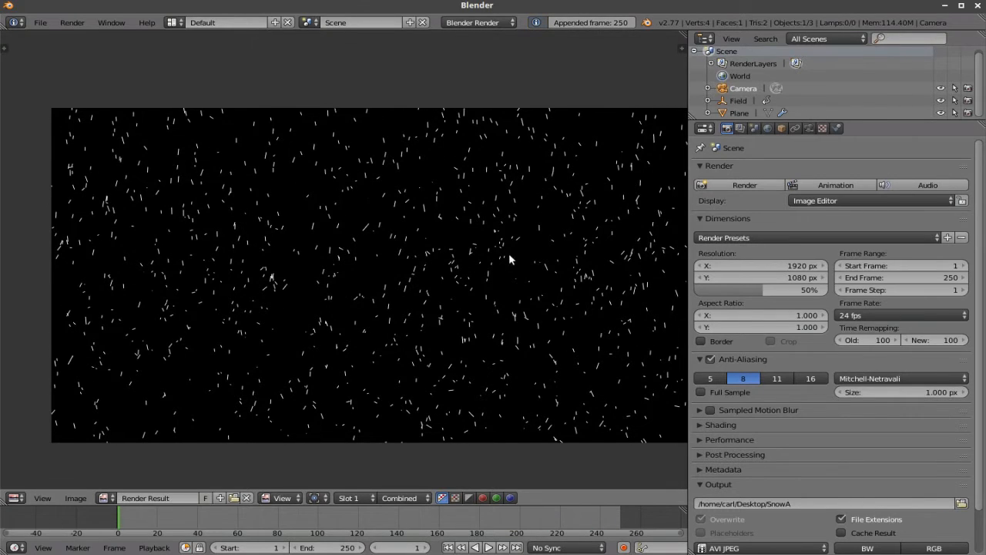
{"action": "scroll", "coordinate": [511, 257], "scroll_direction": "down", "scroll_amount": 1}
{"action": "scroll", "coordinate": [489, 262], "scroll_direction": "up", "scroll_amount": 2}
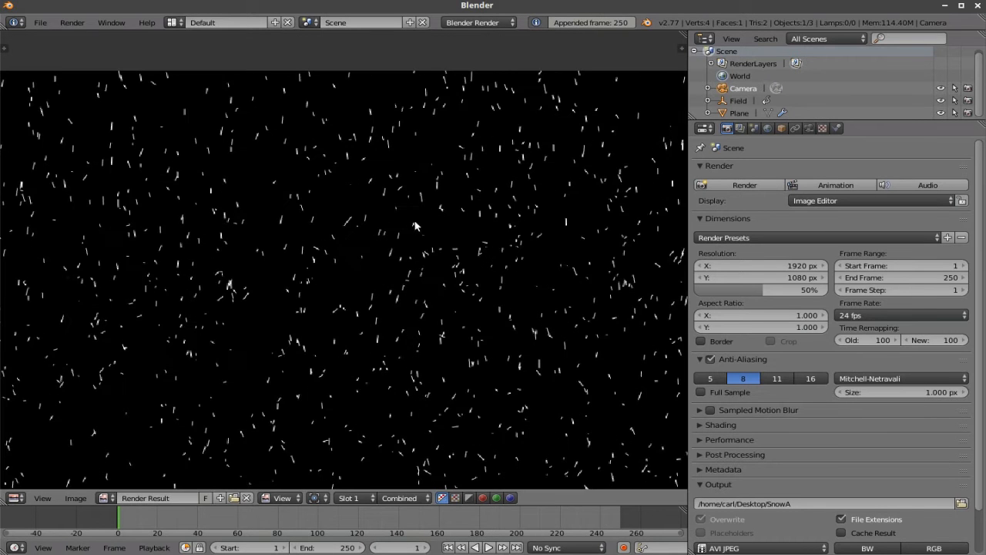
{"action": "scroll", "coordinate": [399, 232], "scroll_direction": "down", "scroll_amount": 1}
{"action": "middle_click_drag", "start_coordinate": [399, 232], "coordinate": [378, 229]}
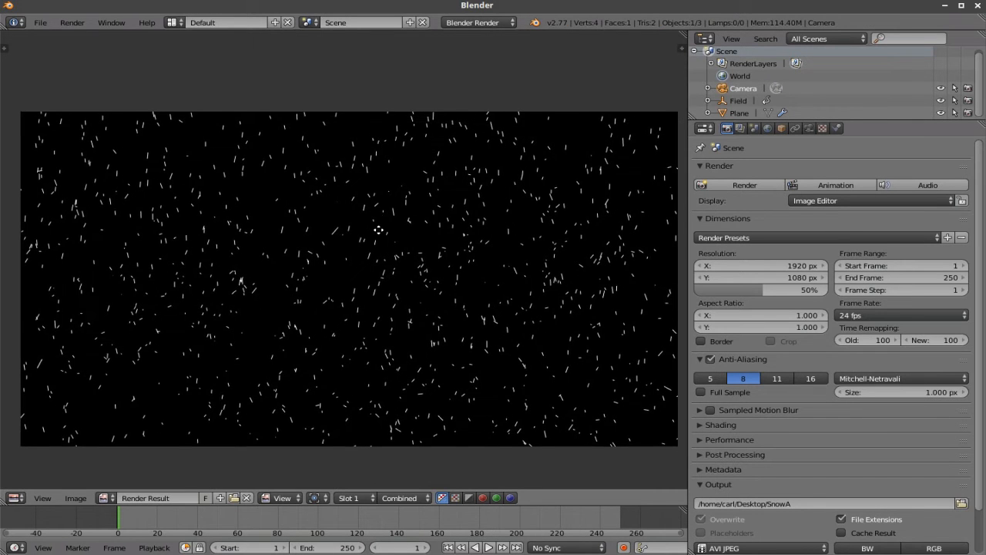
Step: Switch to the Video Editing layout, fit the sequencer's frame range, and change the Graph Editor area to Properties
{"action": "left_click", "coordinate": [175, 22]}
{"action": "left_click", "coordinate": [189, 136]}
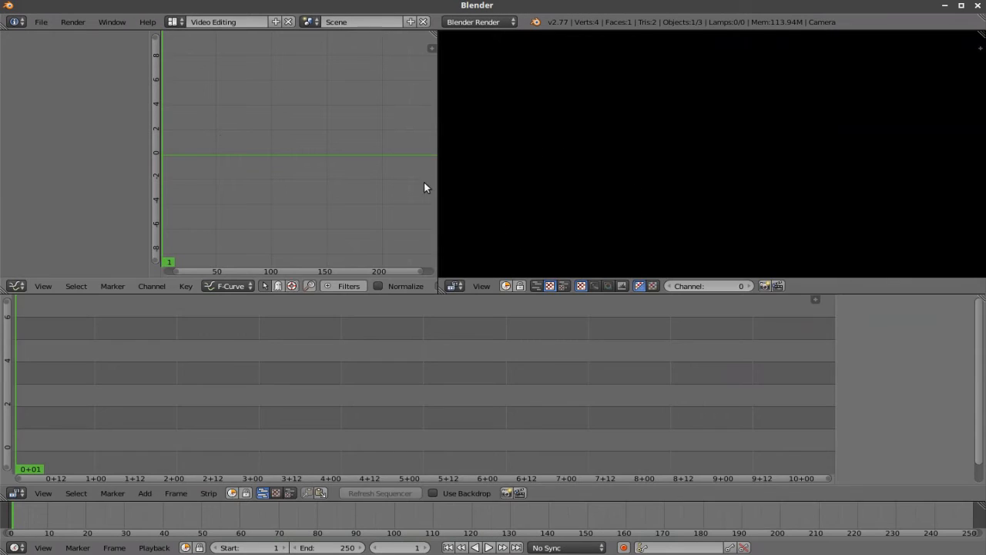
{"action": "key", "text": "Home"}
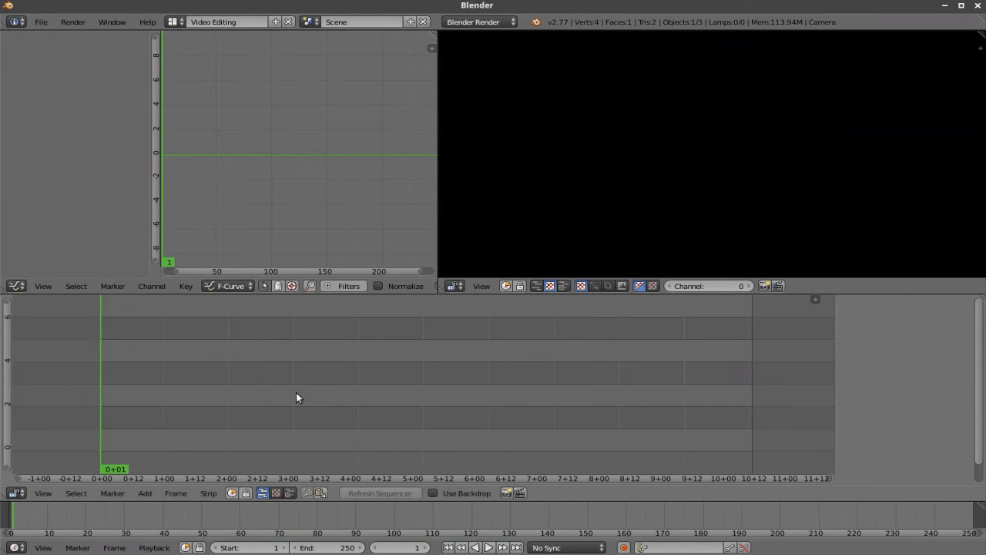
{"action": "left_click", "coordinate": [15, 287]}
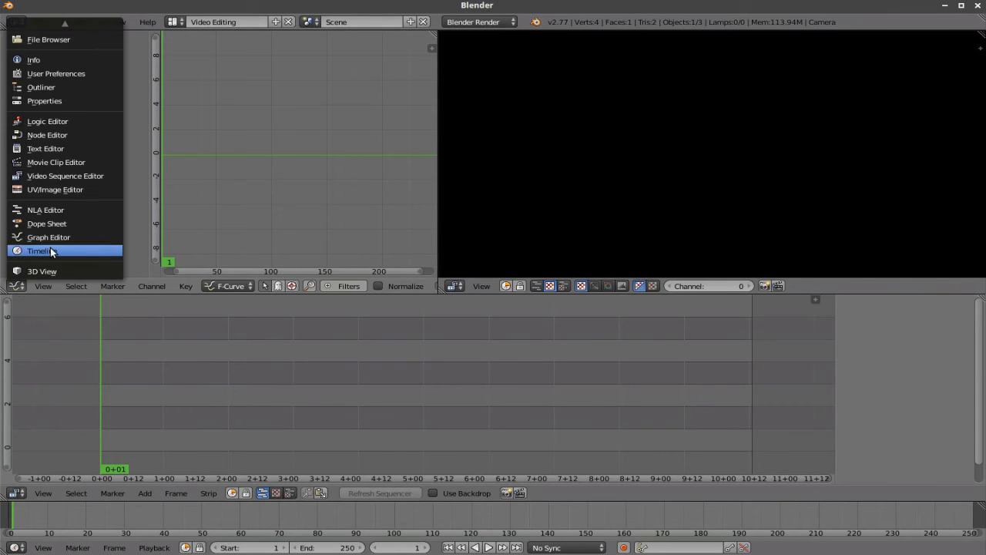
{"action": "left_click", "coordinate": [48, 101]}
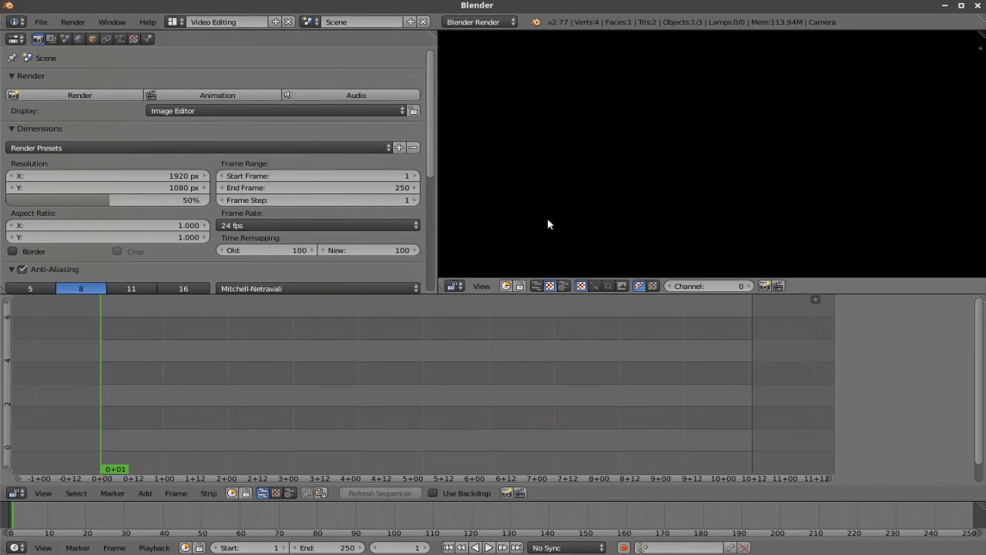
Step: Add SnowA0001-0250.avi from the Desktop folder as a movie strip in the sequencer
{"action": "left_click", "coordinate": [142, 493]}
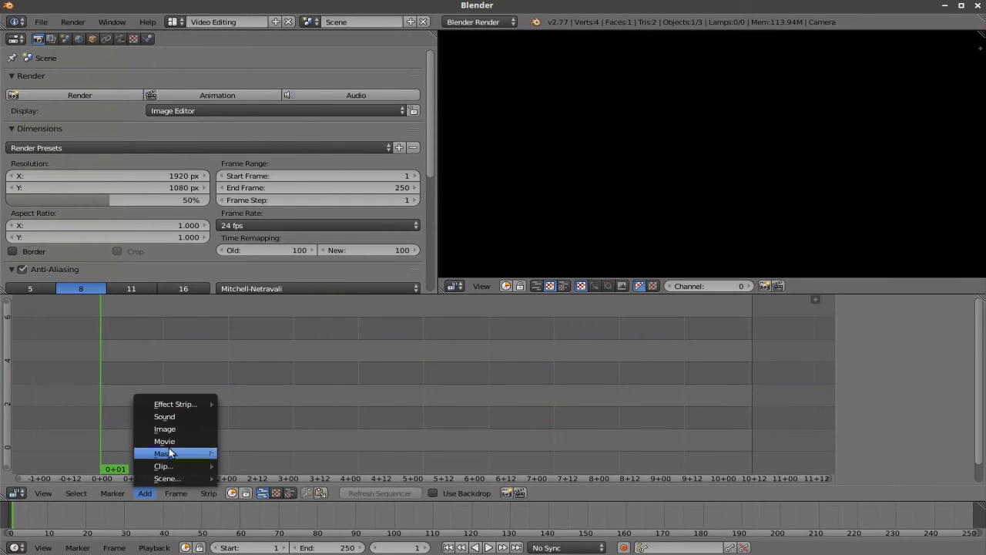
{"action": "left_click", "coordinate": [166, 441]}
{"action": "left_click", "coordinate": [70, 142]}
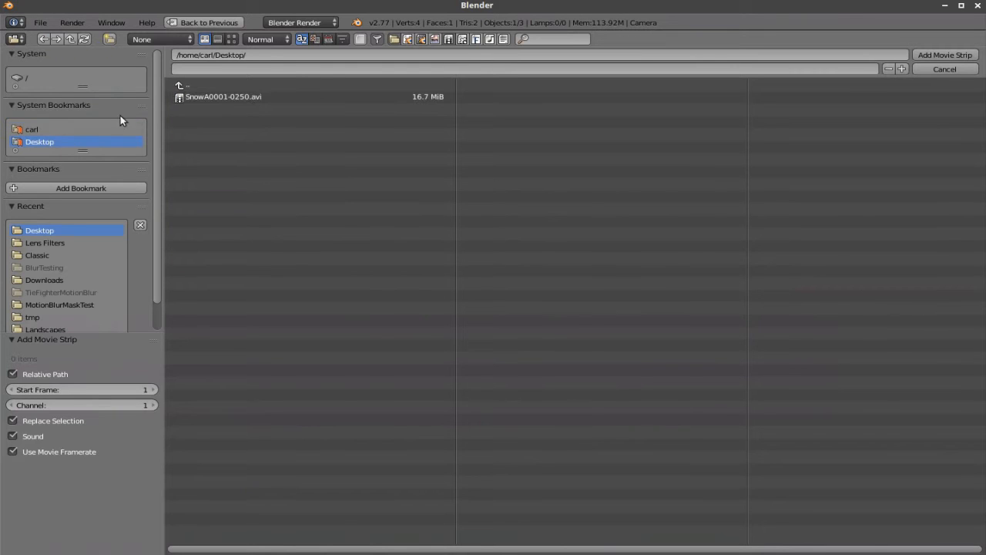
{"action": "left_click", "coordinate": [203, 97]}
{"action": "left_click", "coordinate": [945, 55]}
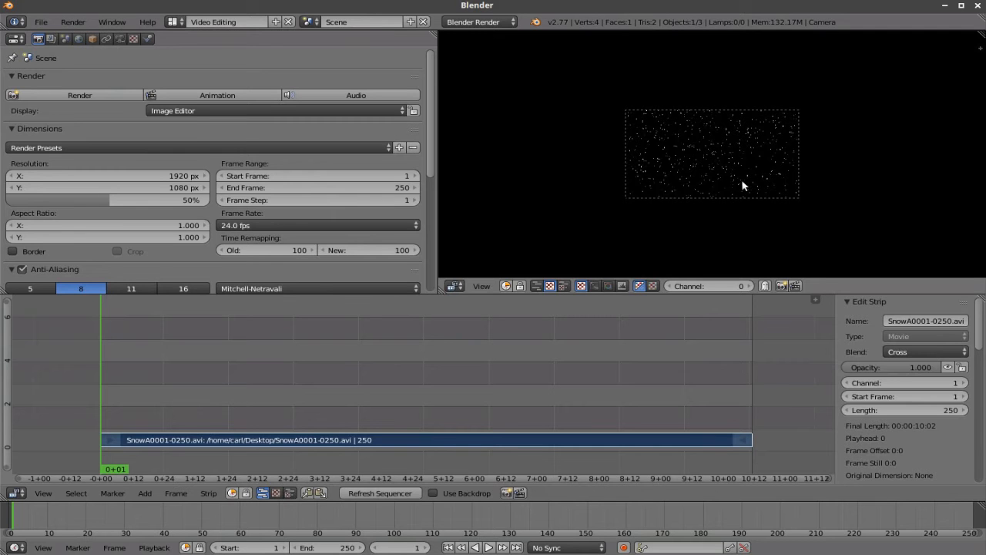
Step: Enlarge the sequencer preview, play back the snow movie twice, and return to frame 1
{"action": "scroll", "coordinate": [825, 209], "scroll_direction": "up", "scroll_amount": 5}
{"action": "scroll", "coordinate": [818, 199], "scroll_direction": "down", "scroll_amount": 1}
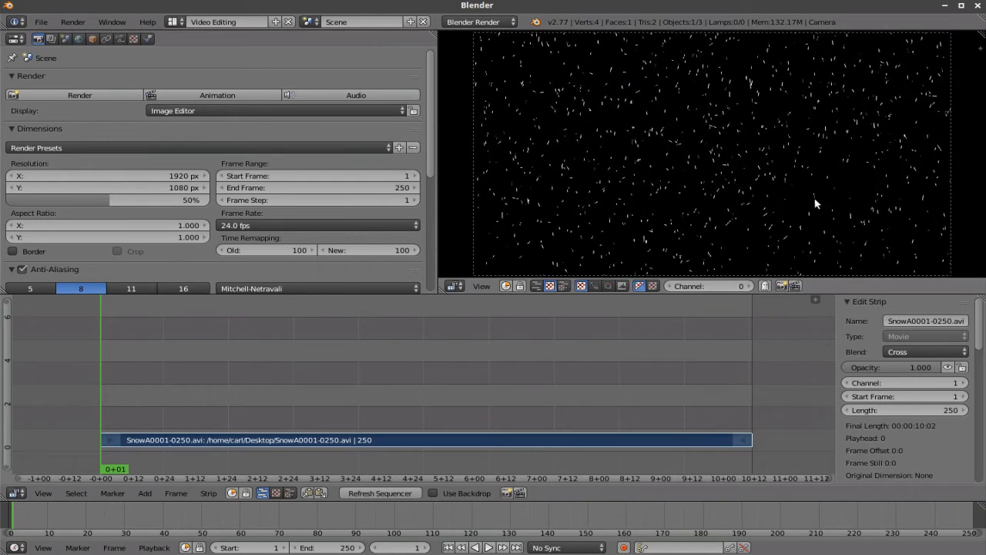
{"action": "left_click", "coordinate": [488, 547]}
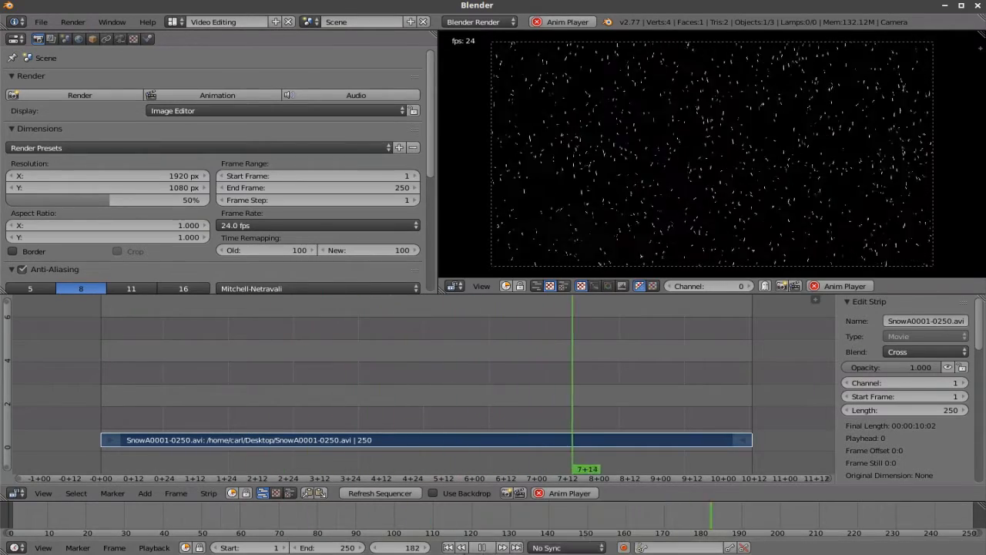
{"action": "key", "text": "alt+a"}
{"action": "left_click", "coordinate": [449, 547]}
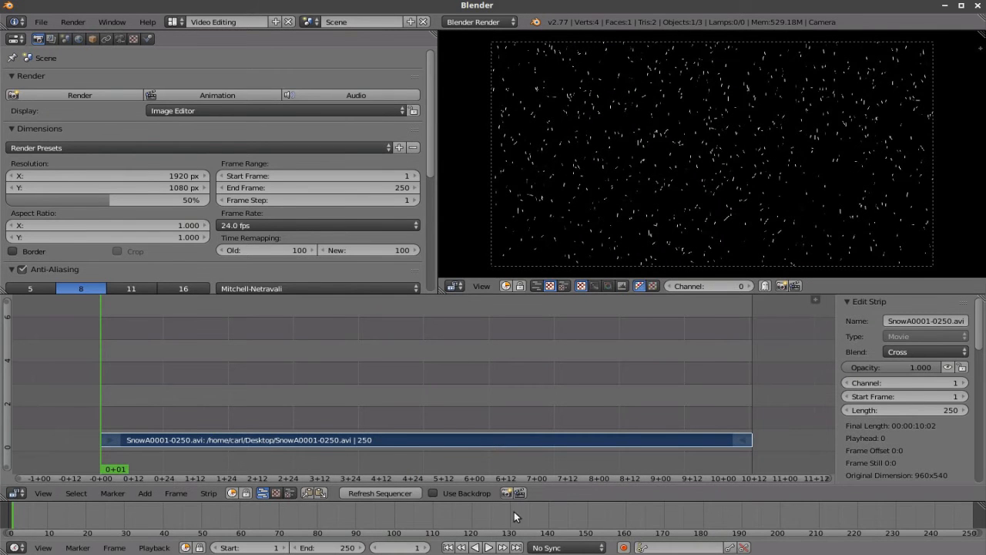
{"action": "left_click", "coordinate": [489, 547]}
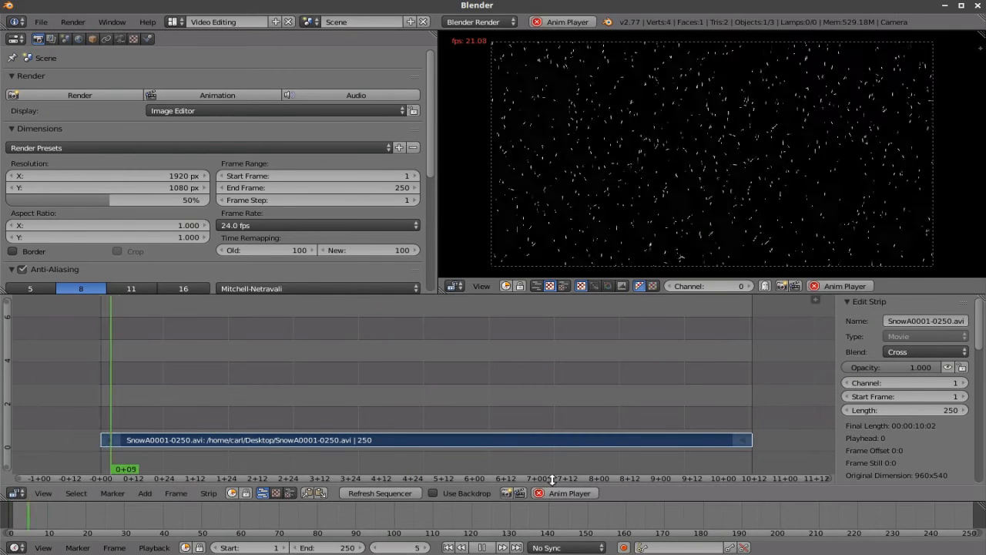
{"action": "left_click", "coordinate": [489, 547]}
{"action": "left_click", "coordinate": [448, 546]}
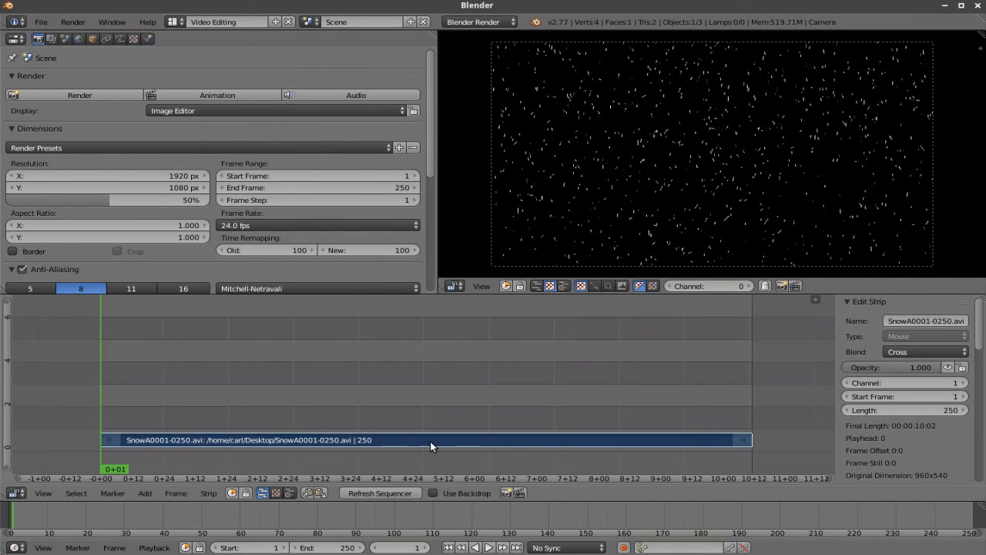
Step: Add a Transform effect strip to the snow movie with Uniform Scale enabled and a scale of 2
{"action": "left_click", "coordinate": [144, 493]}
{"action": "mouse_move", "coordinate": [173, 401]}
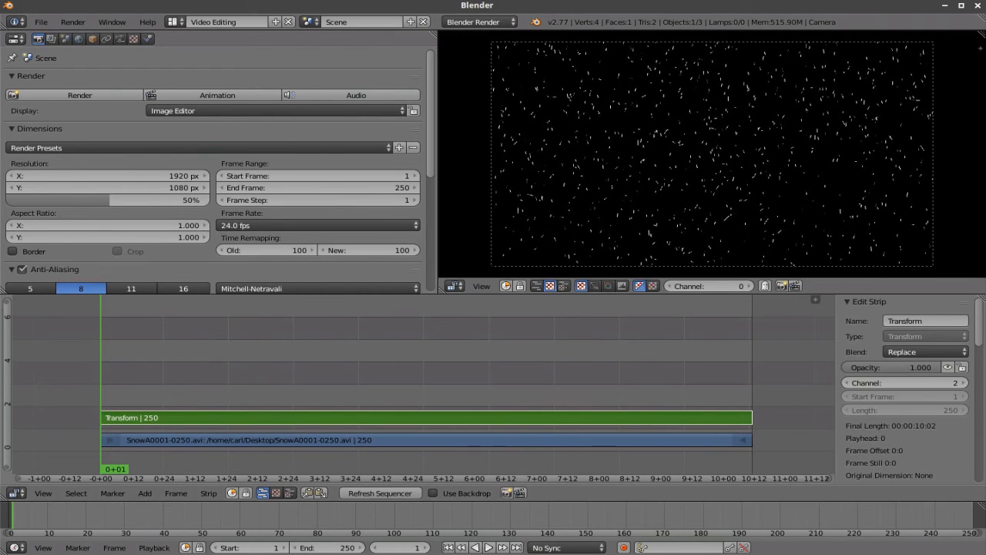
{"action": "scroll", "coordinate": [889, 446], "scroll_direction": "down", "scroll_amount": 10}
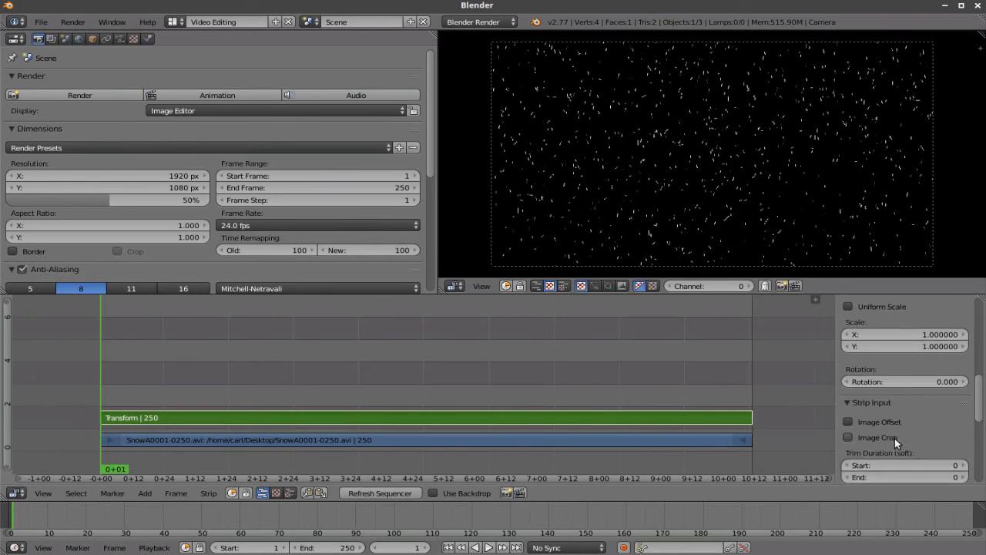
{"action": "scroll", "coordinate": [897, 439], "scroll_direction": "down", "scroll_amount": 2}
{"action": "scroll", "coordinate": [898, 435], "scroll_direction": "up", "scroll_amount": 7}
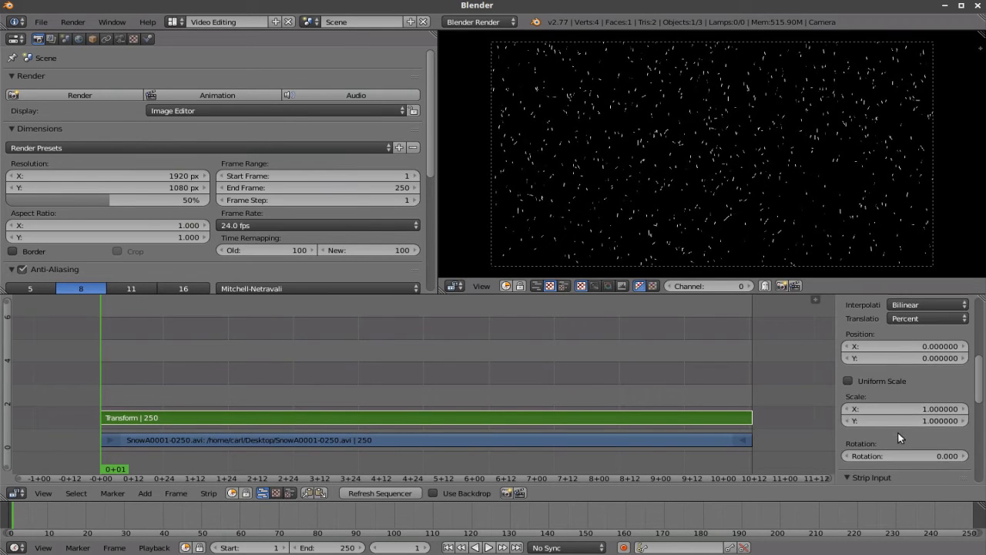
{"action": "left_click", "coordinate": [853, 380]}
{"action": "left_click", "coordinate": [907, 397]}
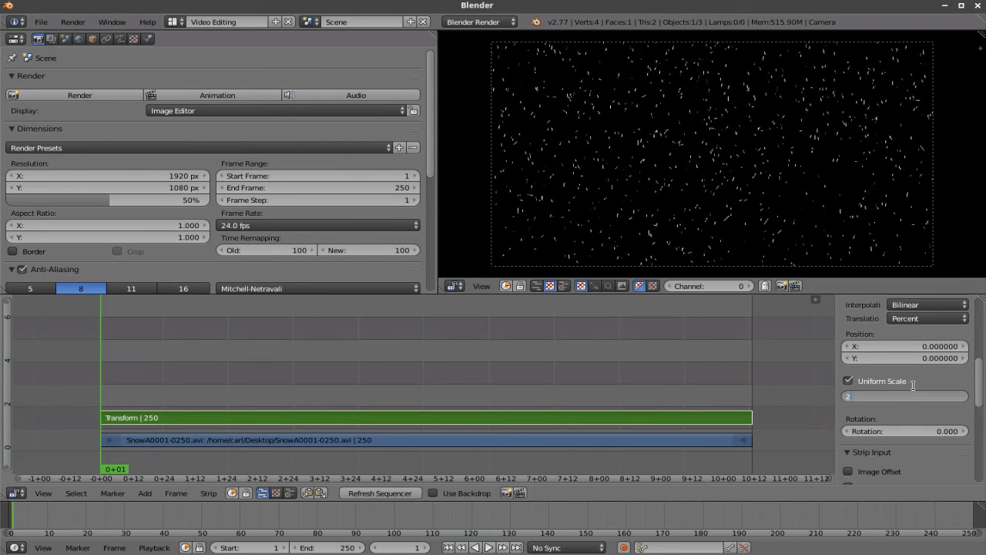
{"action": "type", "text": "2"}
{"action": "key", "text": "Return"}
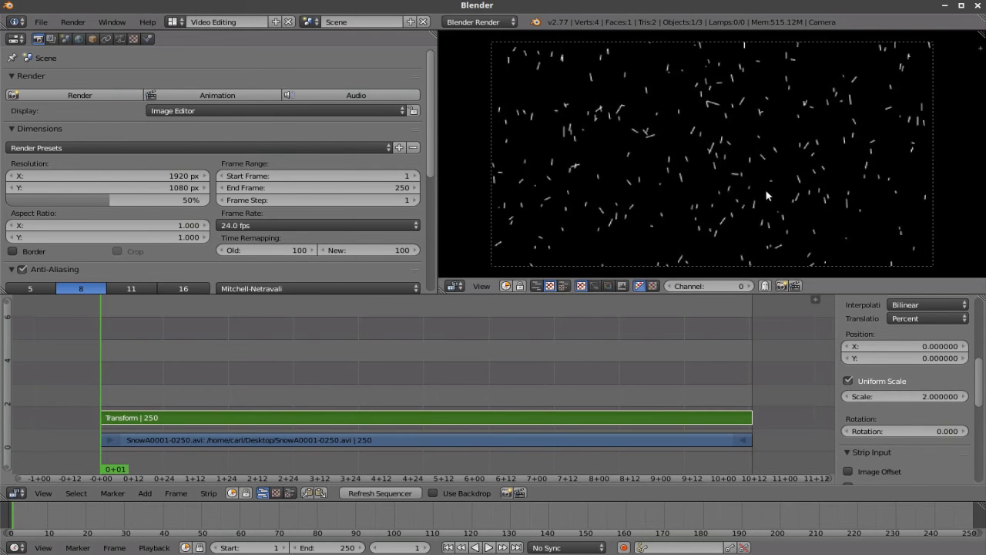
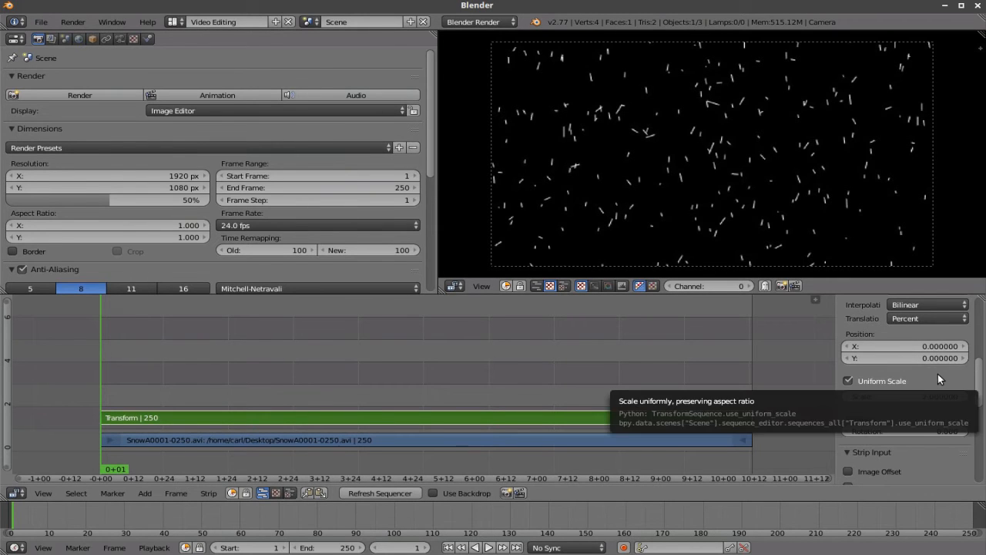
Step: Offset the Transform strip's position to about -48.12 percent in X and 43.47 percent in Y
{"action": "scroll", "coordinate": [939, 376], "scroll_direction": "down", "scroll_amount": 3}
{"action": "scroll", "coordinate": [935, 373], "scroll_direction": "up", "scroll_amount": 4}
{"action": "scroll", "coordinate": [934, 376], "scroll_direction": "down", "scroll_amount": 4}
{"action": "scroll", "coordinate": [934, 375], "scroll_direction": "up", "scroll_amount": 4}
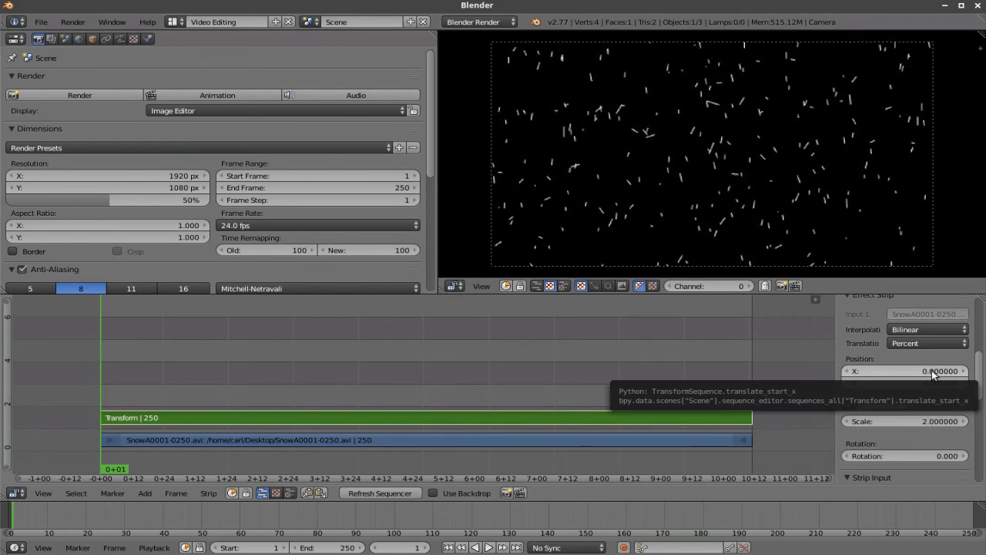
{"action": "scroll", "coordinate": [914, 421], "scroll_direction": "down", "scroll_amount": 4}
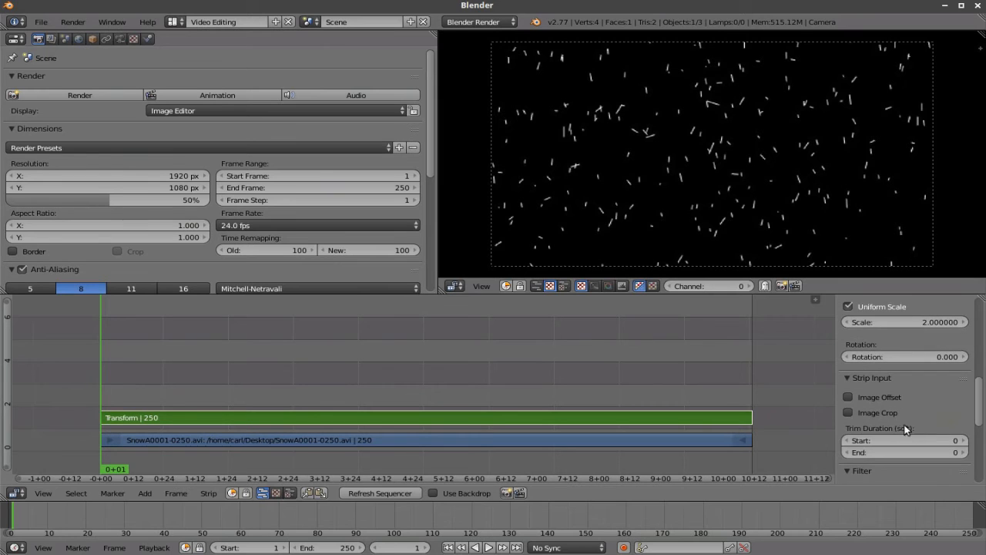
{"action": "scroll", "coordinate": [855, 416], "scroll_direction": "up", "scroll_amount": 4}
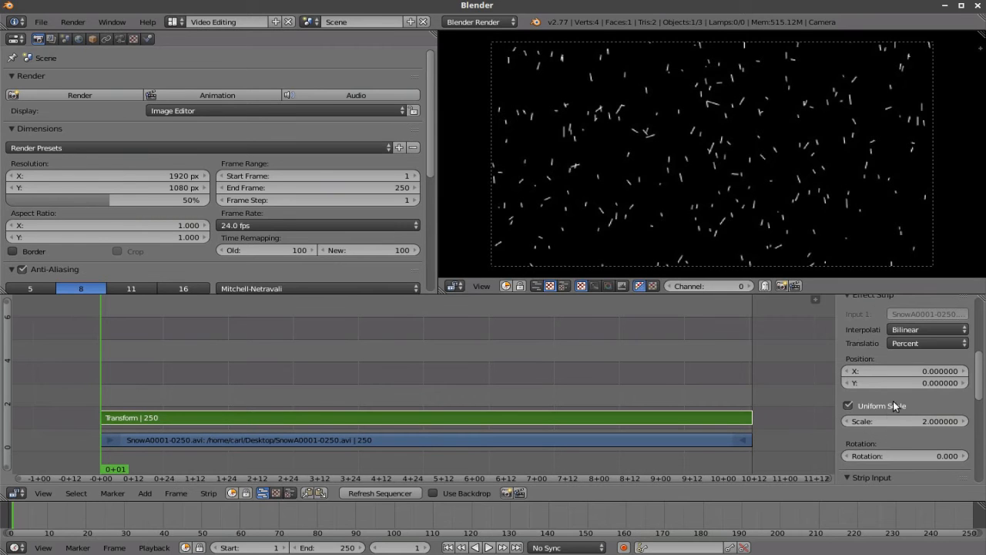
{"action": "scroll", "coordinate": [895, 445], "scroll_direction": "down", "scroll_amount": 3}
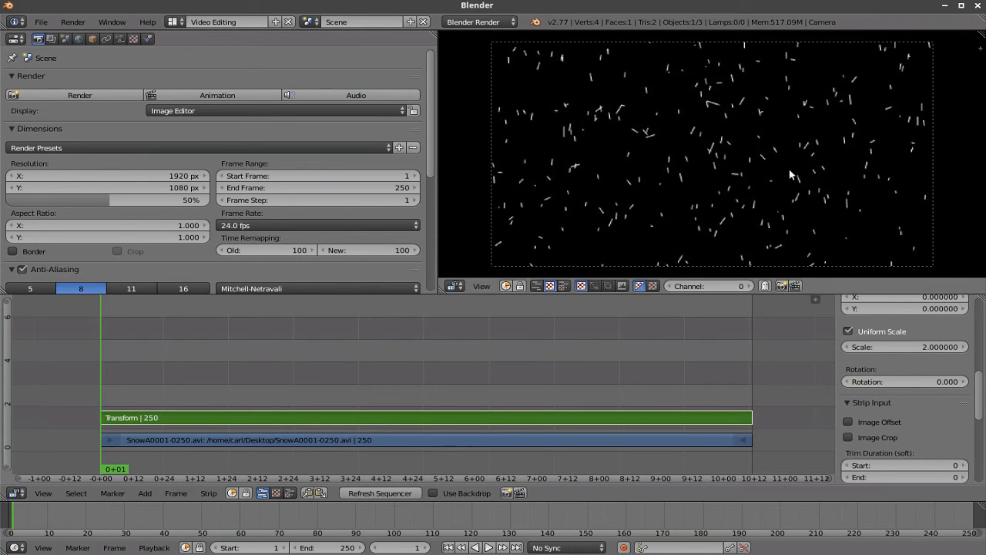
{"action": "scroll", "coordinate": [944, 383], "scroll_direction": "up", "scroll_amount": 4}
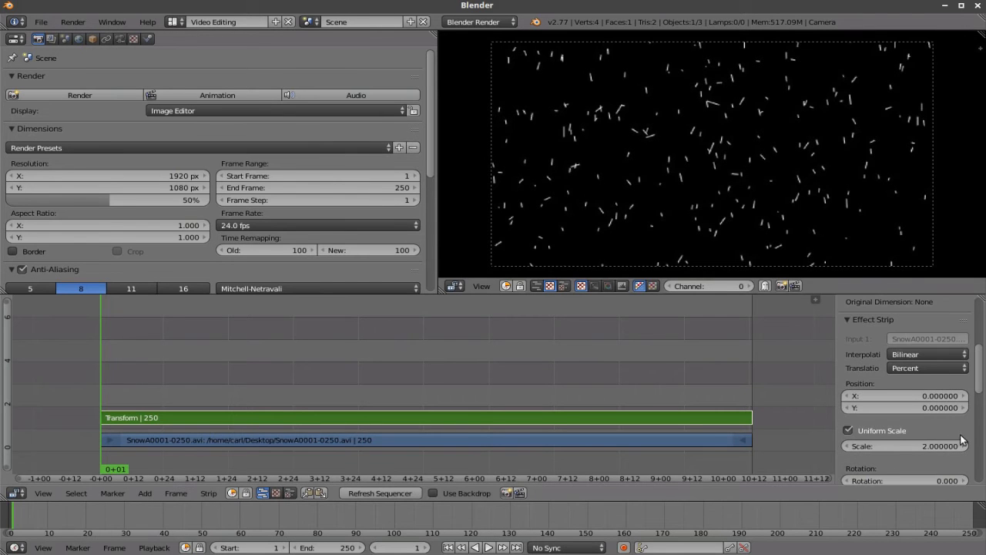
{"action": "mouse_move", "coordinate": [934, 395]}
{"action": "left_mouse_down"}
{"action": "mouse_move", "coordinate": [848, 395]}
{"action": "mouse_move", "coordinate": [957, 406]}
{"action": "mouse_move", "coordinate": [948, 406]}
{"action": "left_mouse_up"}
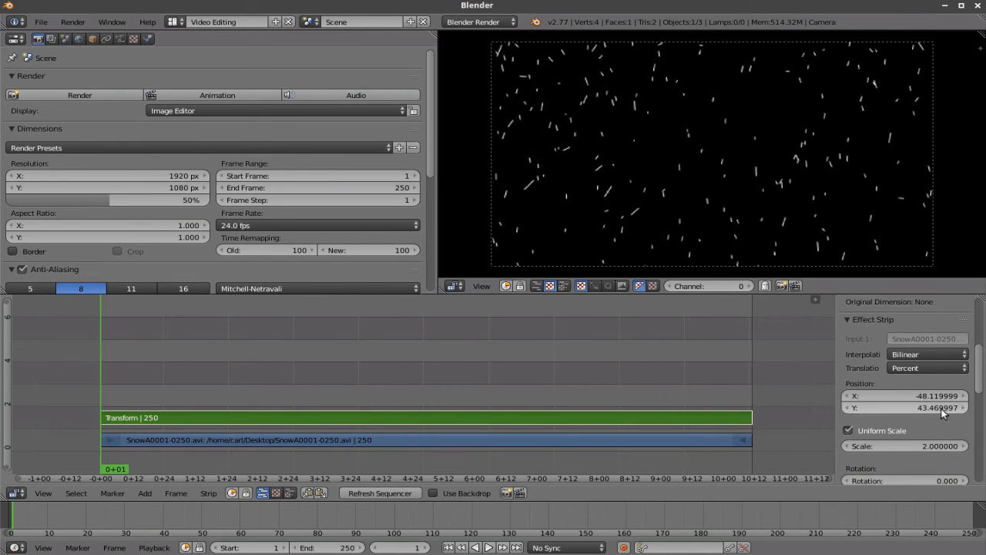
Step: Set the Transform strip's blend mode to Add
{"action": "scroll", "coordinate": [937, 395], "scroll_direction": "up", "scroll_amount": 5}
{"action": "left_click", "coordinate": [922, 352]}
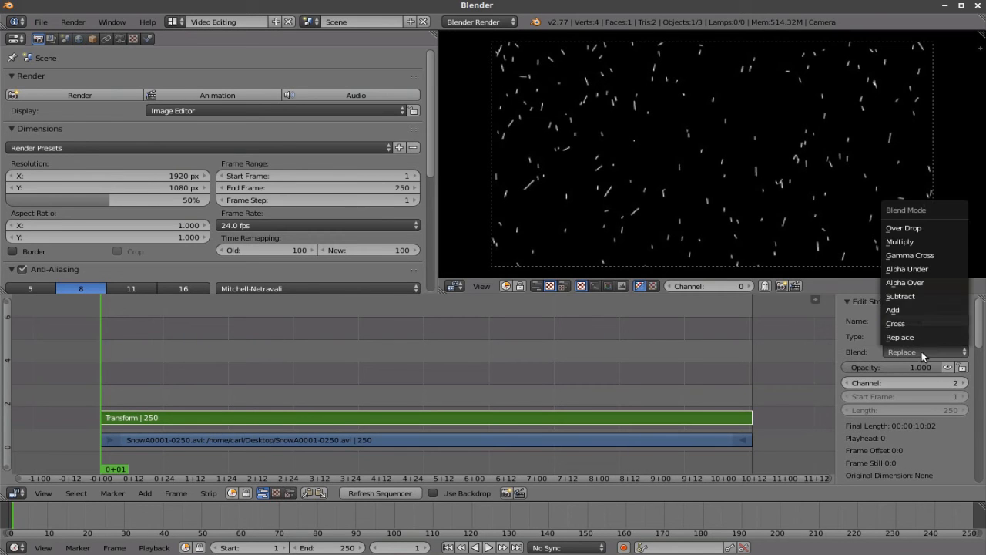
{"action": "left_click", "coordinate": [905, 311]}
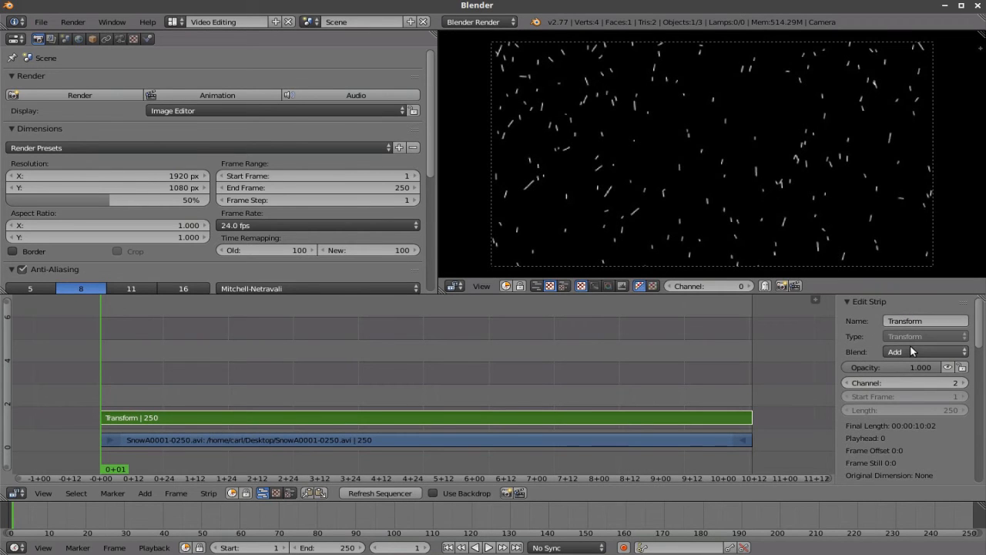
{"action": "left_click", "coordinate": [913, 352]}
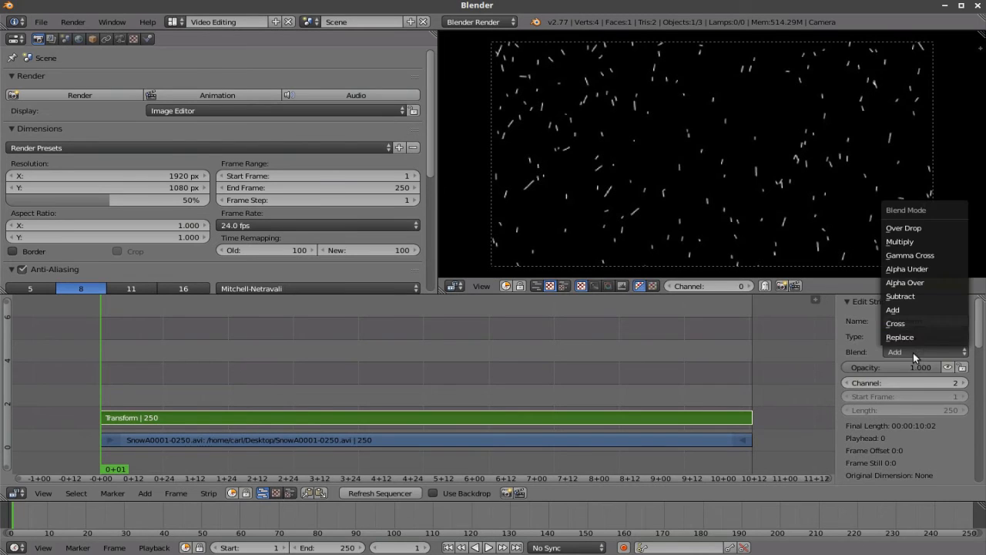
{"action": "left_click", "coordinate": [907, 311]}
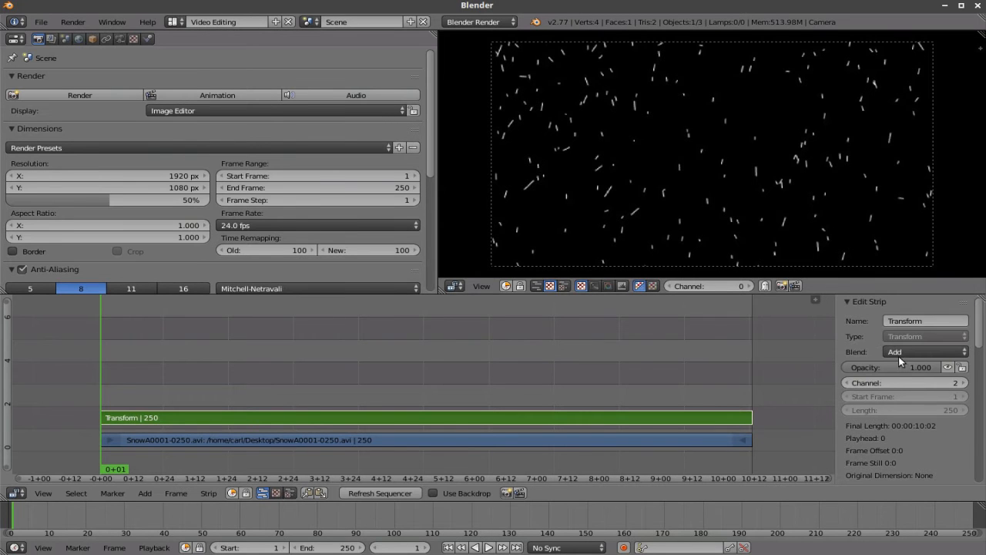
Step: Move the snow movie strip and its Transform strip up one channel, to channels 2 and 3
{"action": "right_click", "coordinate": [458, 442]}
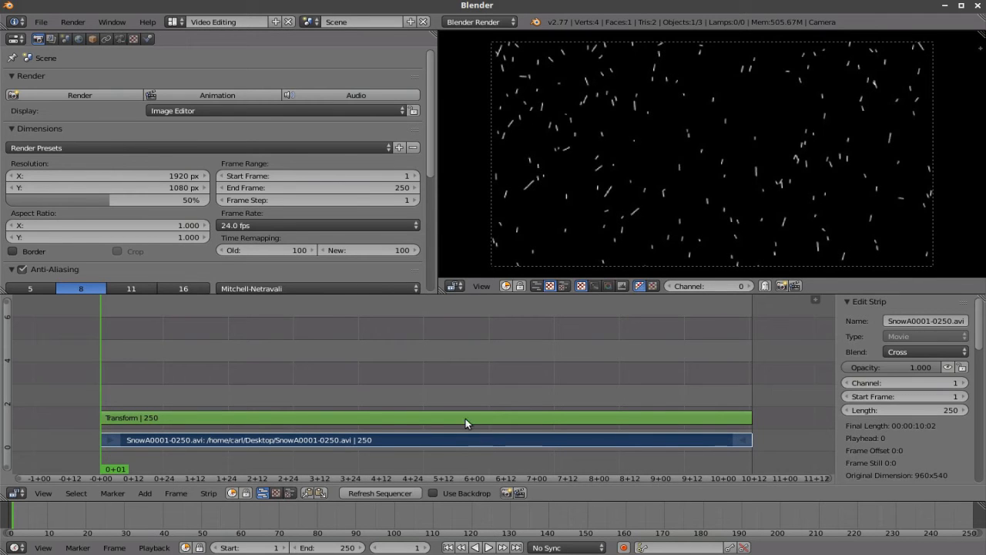
{"action": "right_click", "coordinate": [466, 419]}
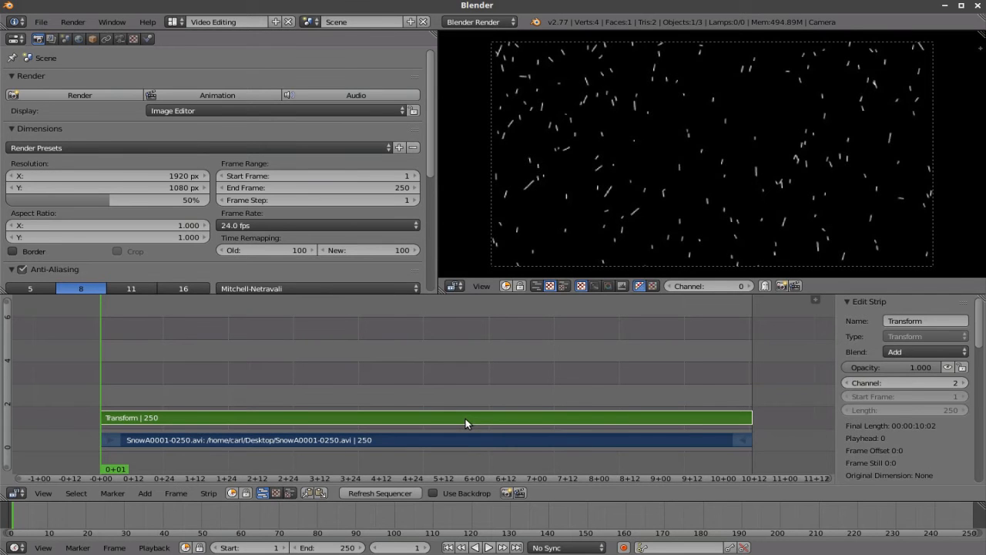
{"action": "key", "text": "g"}
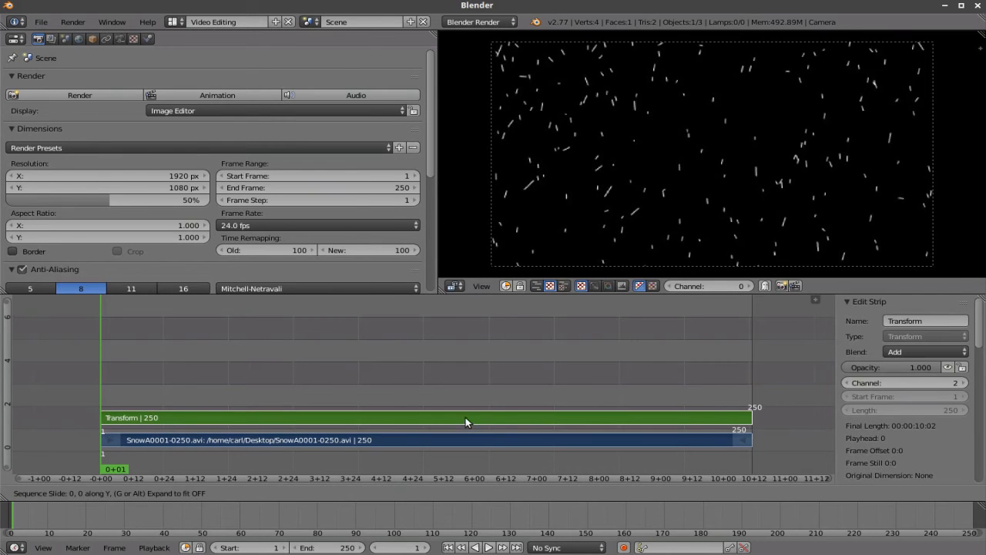
{"action": "left_click", "coordinate": [465, 406]}
Step: Duplicate the snow movie strip and place the copy in channel 1, starting at frame 1
{"action": "right_click", "coordinate": [468, 417]}
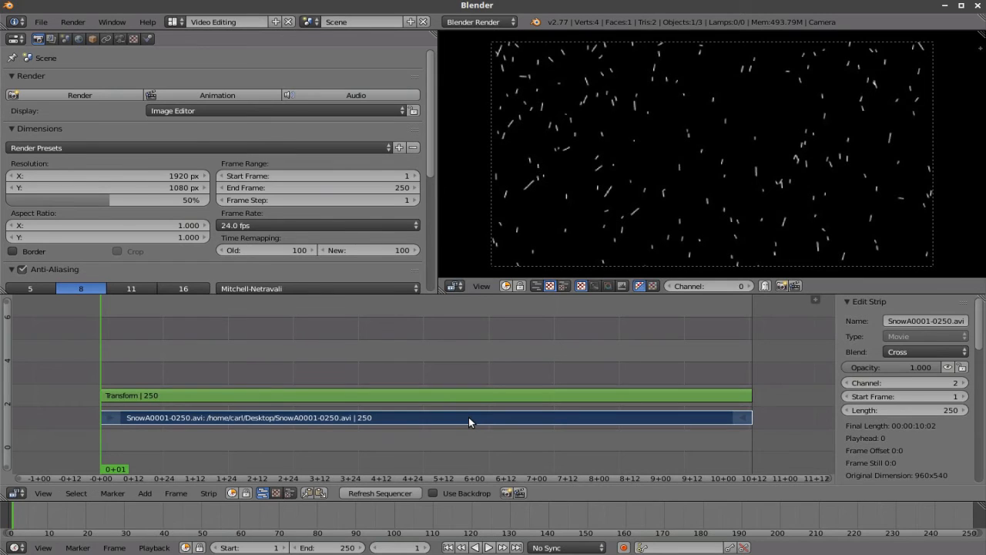
{"action": "key", "text": "shift+d"}
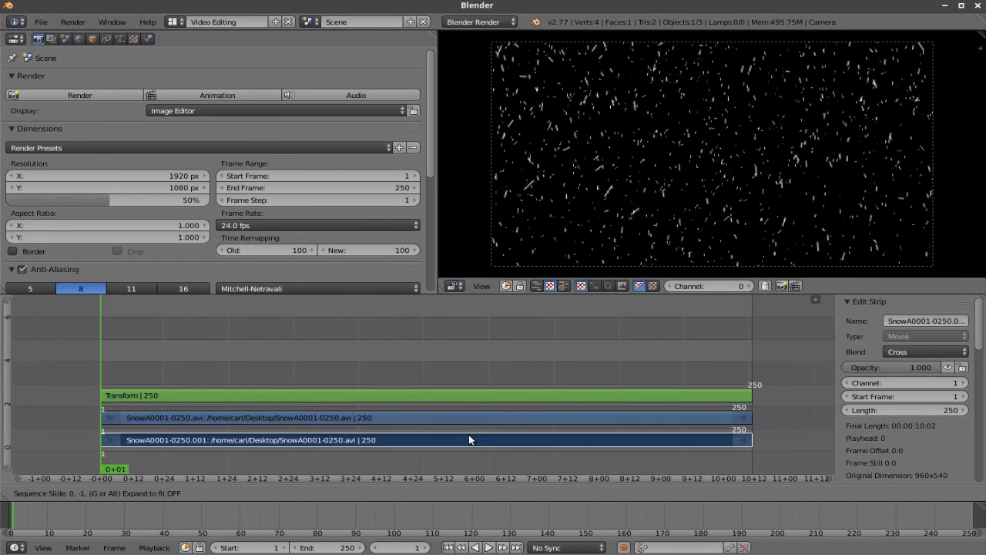
{"action": "left_click", "coordinate": [470, 440]}
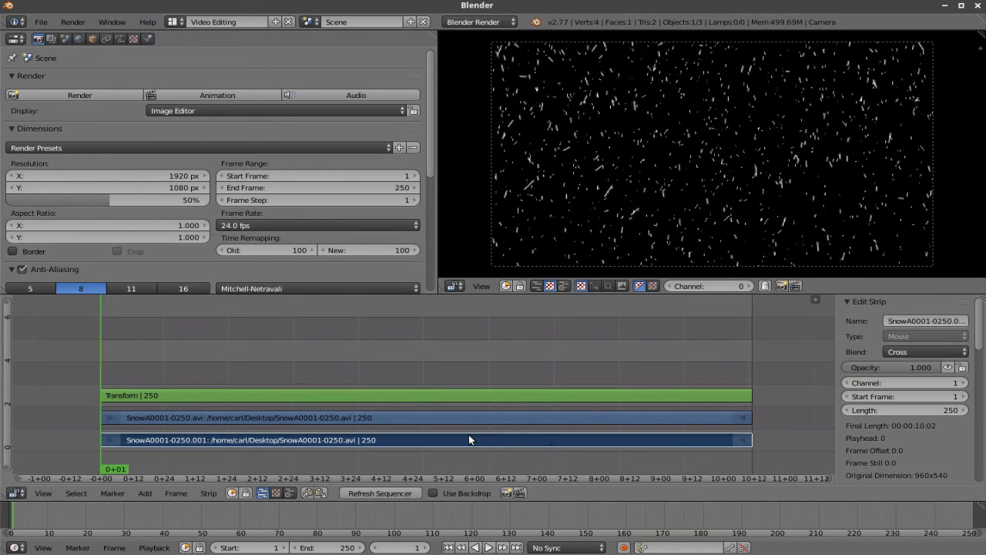
Step: Play back the snow sequence with the Transform strip and examine the combined layers up close in the preview
{"action": "right_click", "coordinate": [665, 418]}
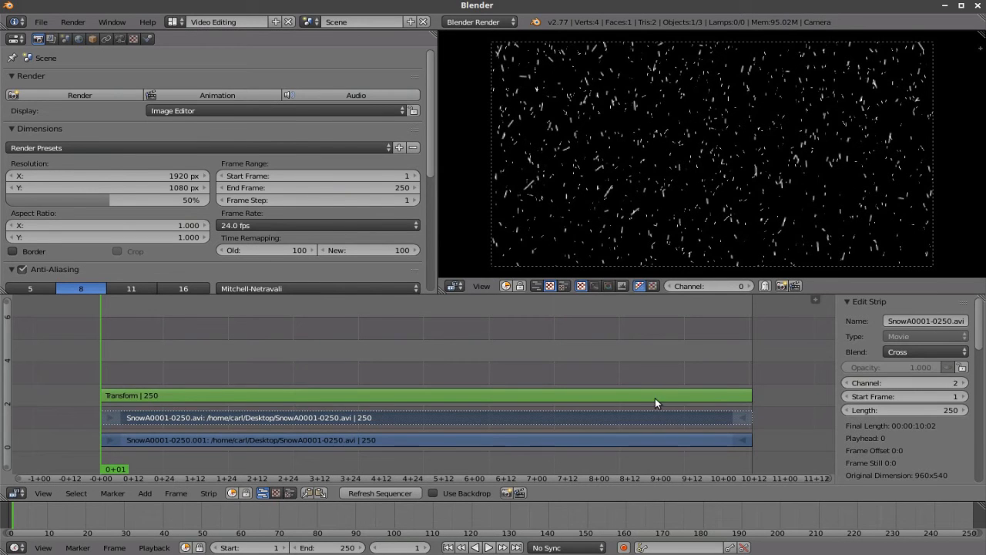
{"action": "right_click", "coordinate": [656, 396]}
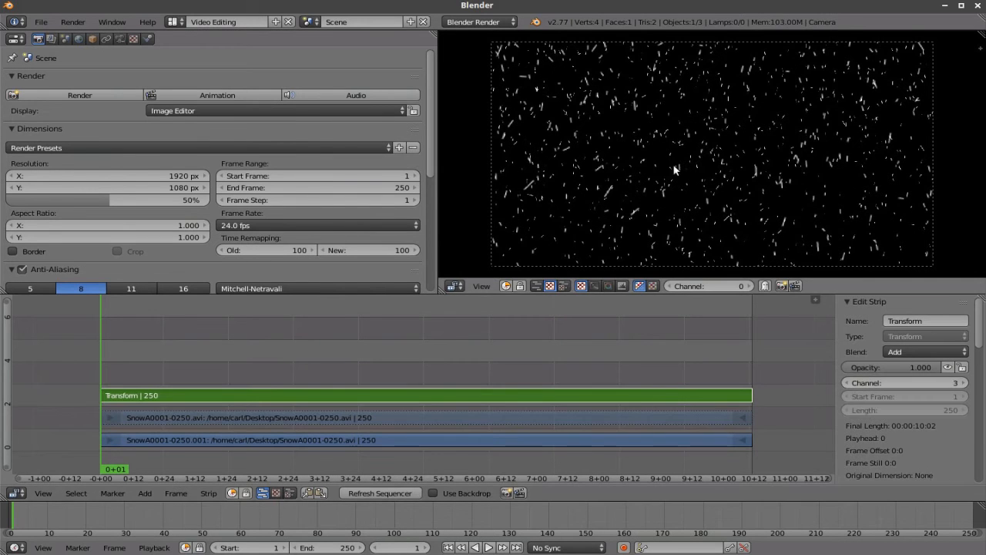
{"action": "key", "text": "alt+a"}
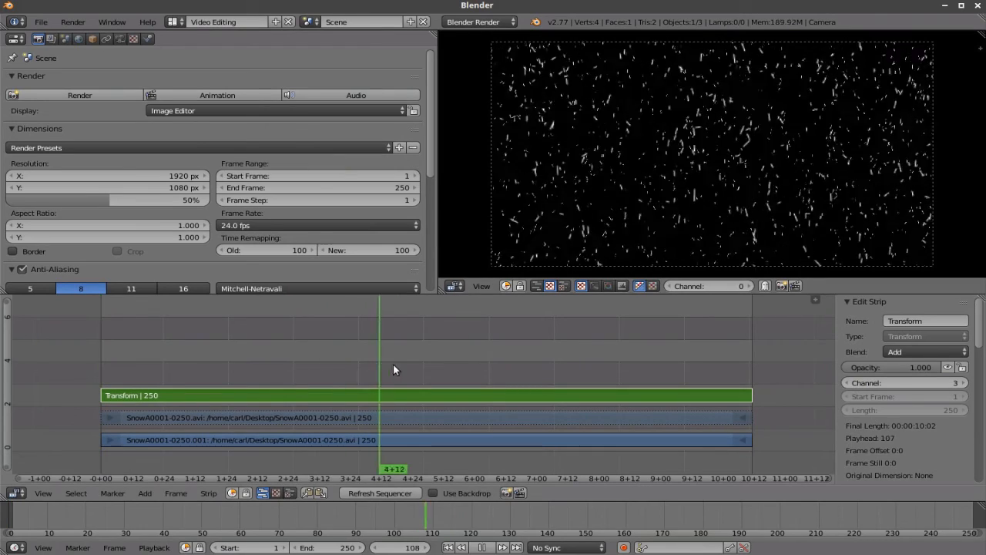
{"action": "left_click_drag", "start_coordinate": [395, 367], "coordinate": [230, 381]}
{"action": "key", "text": "alt+a"}
{"action": "left_click", "coordinate": [489, 548]}
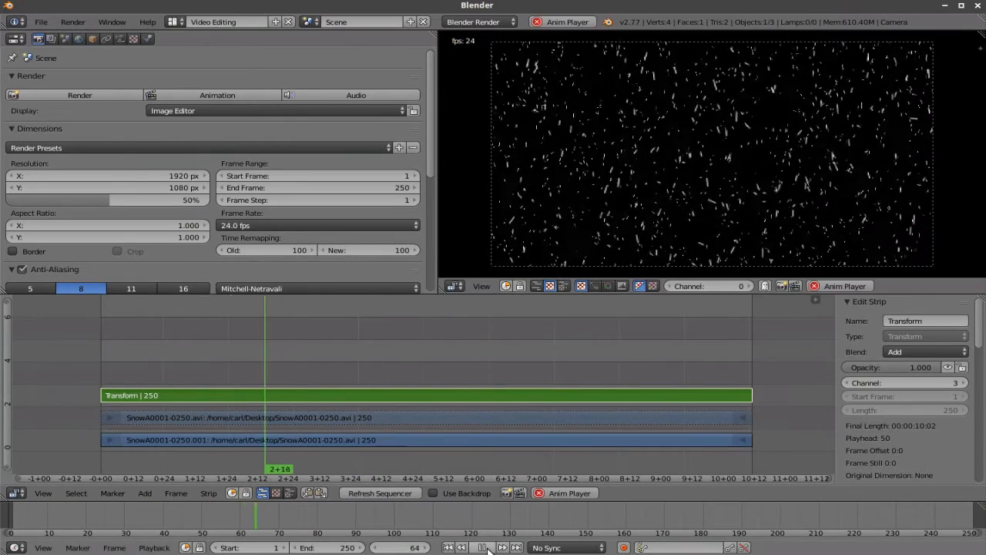
{"action": "left_click", "coordinate": [483, 548]}
{"action": "scroll", "coordinate": [682, 224], "scroll_direction": "up", "scroll_amount": 3}
{"action": "scroll", "coordinate": [653, 215], "scroll_direction": "down", "scroll_amount": 4}
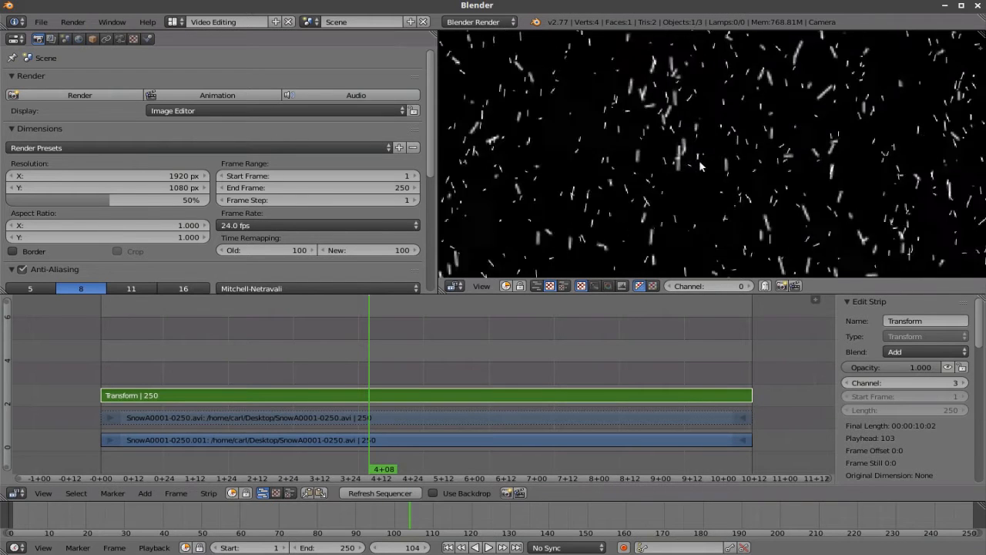
Step: Add a Gaussian Blur effect strip on top of the selected Transform strip
{"action": "left_click", "coordinate": [145, 494]}
{"action": "mouse_move", "coordinate": [180, 404]}
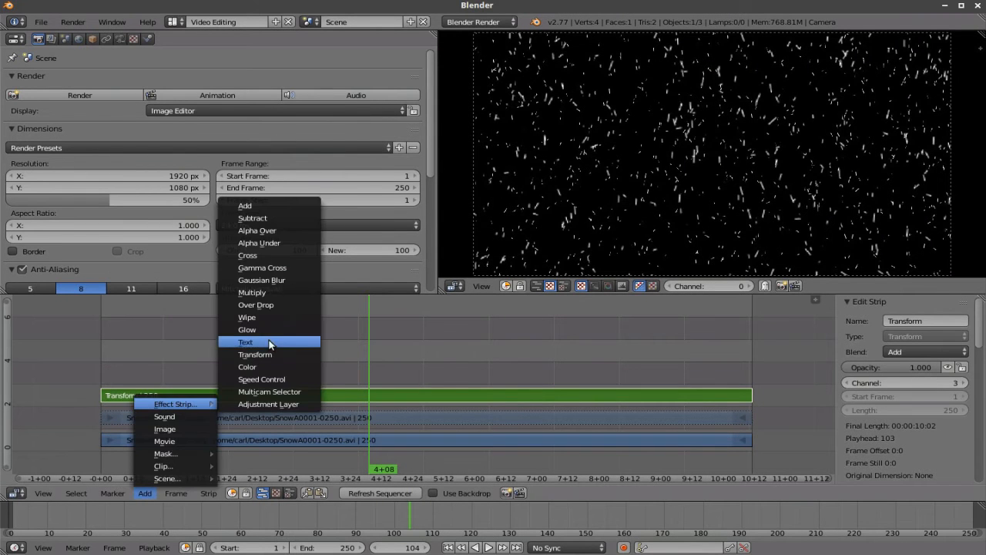
{"action": "left_click", "coordinate": [271, 280]}
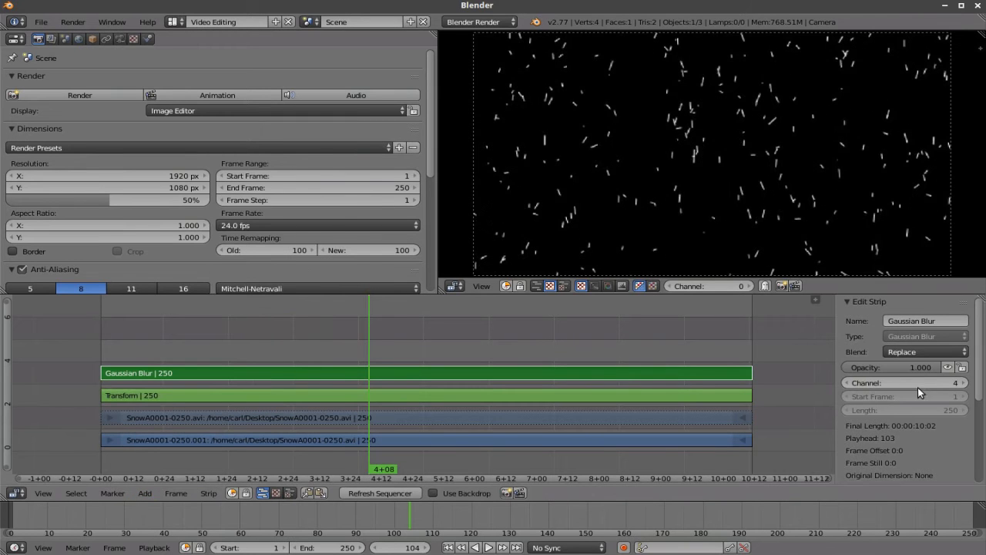
Step: Set the Gaussian Blur strip's Size X and Size Y to 4
{"action": "scroll", "coordinate": [848, 255], "scroll_direction": "up", "scroll_amount": 4}
{"action": "scroll", "coordinate": [882, 390], "scroll_direction": "down", "scroll_amount": 3}
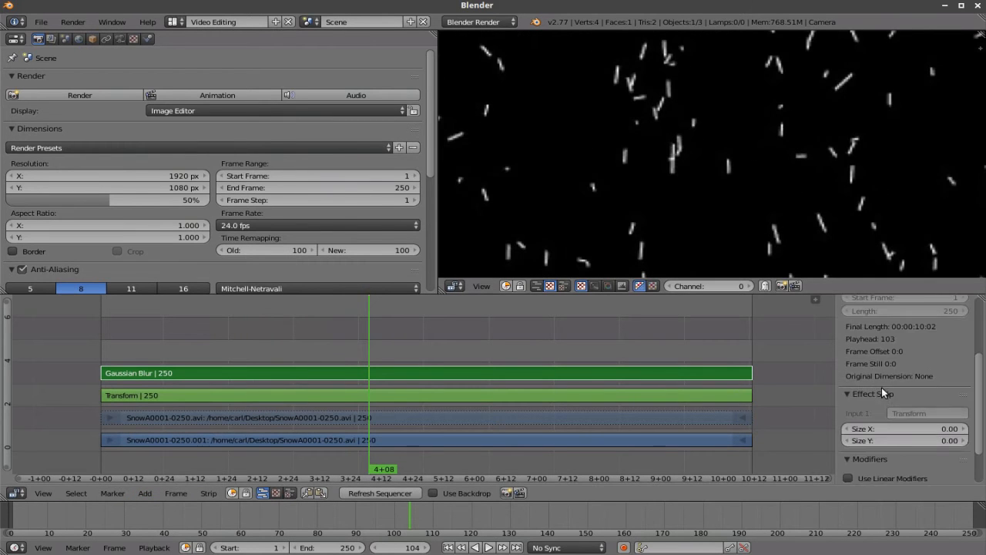
{"action": "scroll", "coordinate": [882, 393], "scroll_direction": "down", "scroll_amount": 2}
{"action": "left_click", "coordinate": [892, 379]}
{"action": "type", "text": "4"}
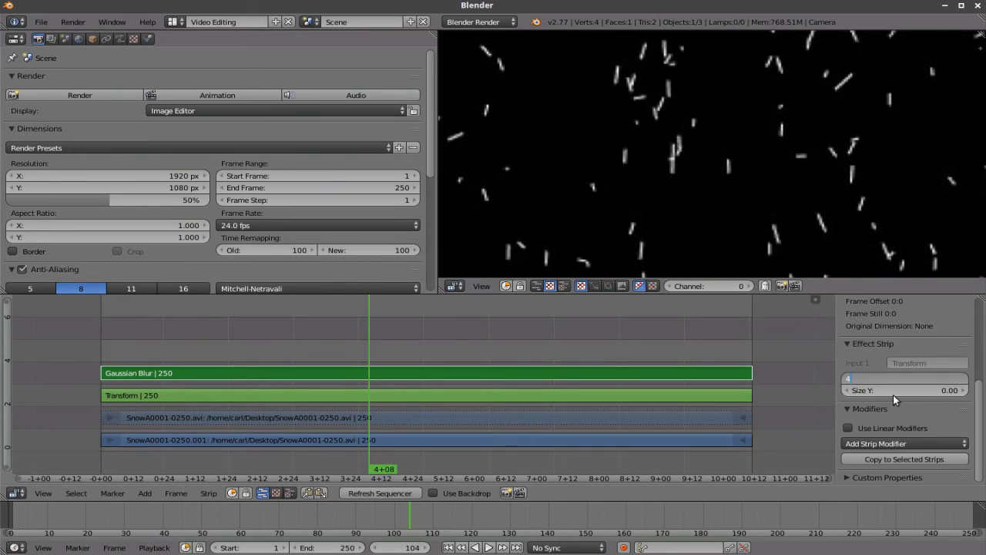
{"action": "key", "text": "Return"}
{"action": "left_click", "coordinate": [898, 391]}
{"action": "type", "text": "4"}
{"action": "key", "text": "Return"}
Step: Set the Gaussian Blur strip's Size X and Size Y to 10
{"action": "left_click", "coordinate": [903, 379]}
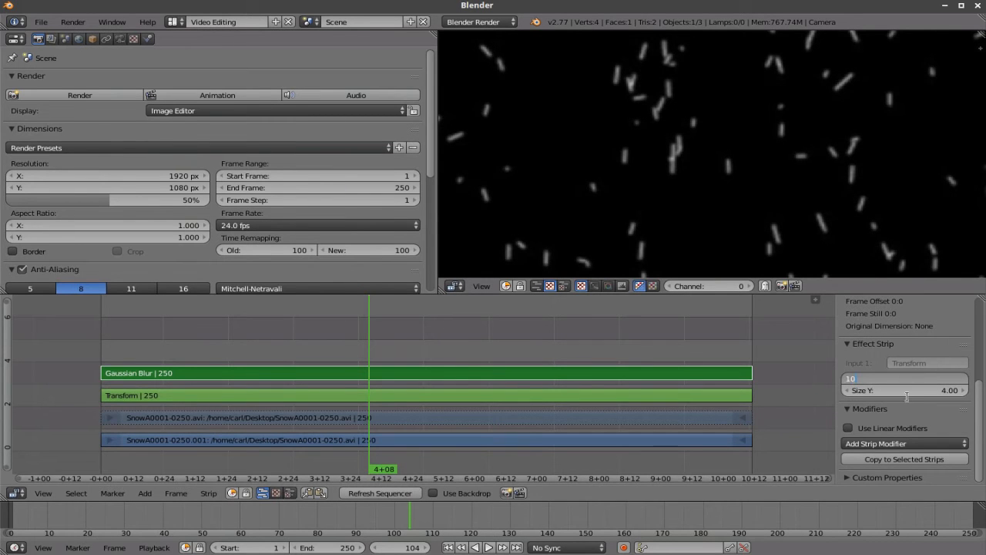
{"action": "type", "text": "10"}
{"action": "key", "text": "Return"}
{"action": "left_click", "coordinate": [907, 391]}
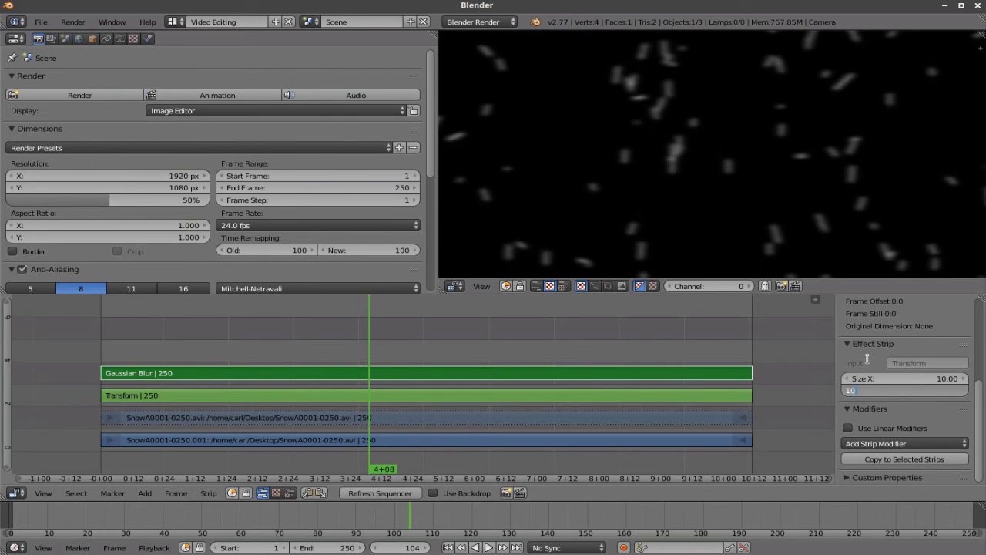
{"action": "type", "text": "10"}
{"action": "key", "text": "Return"}
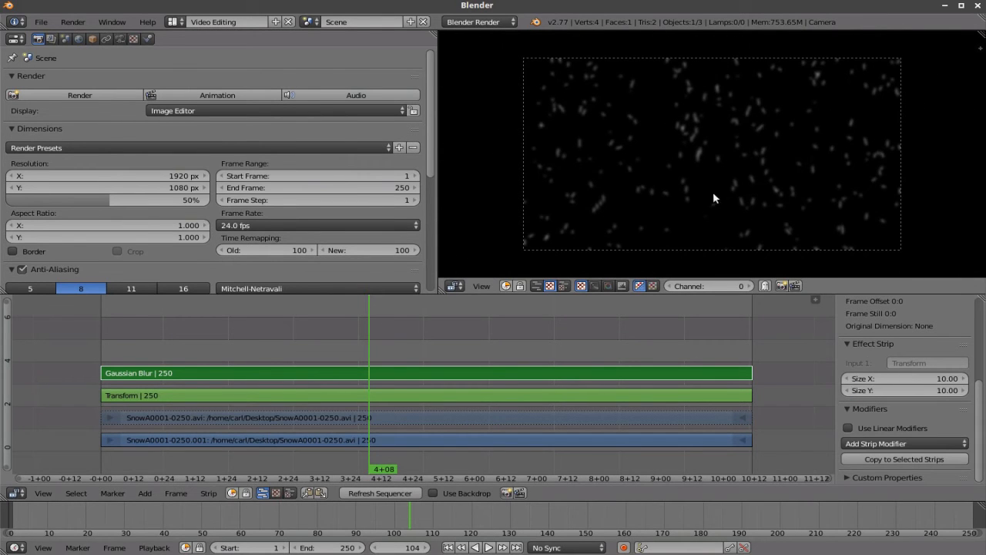
Step: Mute the Transform strip beneath the Gaussian Blur strip
{"action": "left_click", "coordinate": [697, 396]}
{"action": "scroll", "coordinate": [947, 369], "scroll_direction": "up", "scroll_amount": 1}
{"action": "scroll", "coordinate": [947, 368], "scroll_direction": "up", "scroll_amount": 5}
{"action": "left_click", "coordinate": [947, 367]}
Step: Set the Gaussian Blur strip's blend mode to Add
{"action": "left_click", "coordinate": [683, 370]}
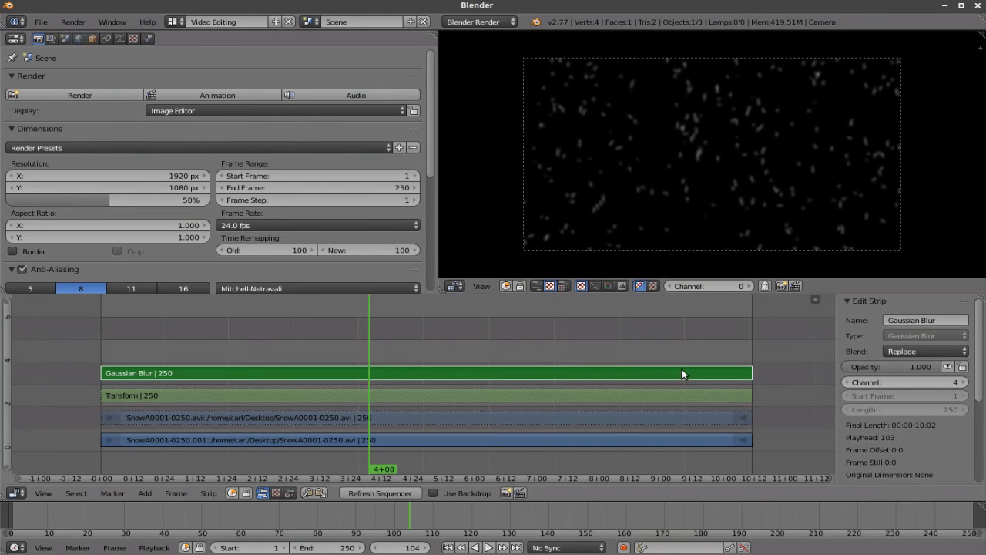
{"action": "left_click", "coordinate": [936, 351]}
{"action": "left_click", "coordinate": [918, 309]}
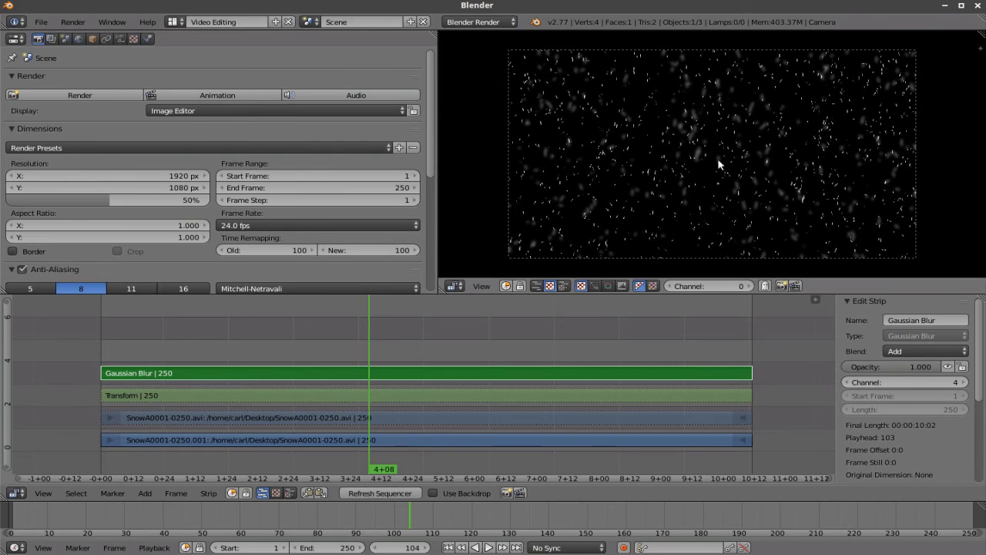
Step: Play and scrub through the sequence to examine the blurred flakes over the sharp snow layer
{"action": "key", "text": "alt+a"}
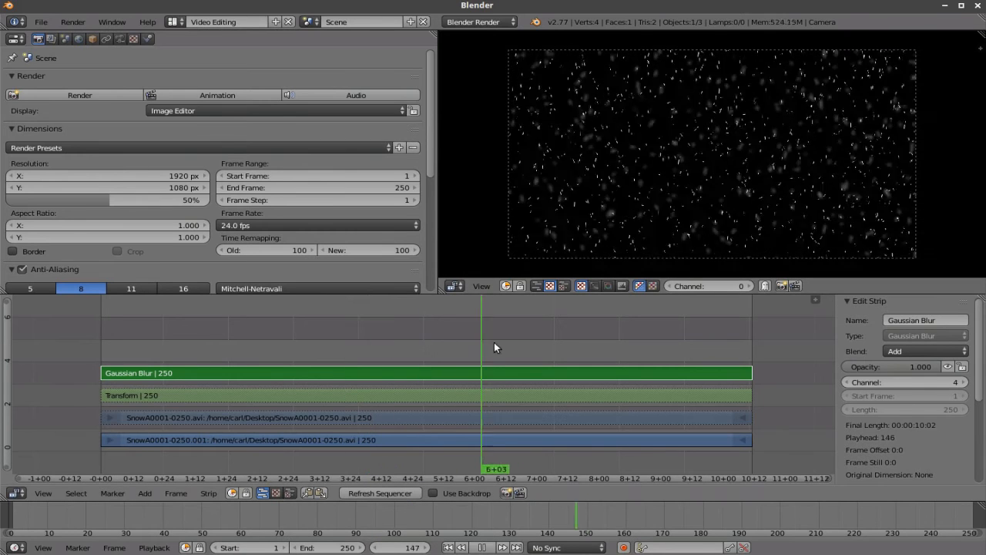
{"action": "key", "text": "alt+a"}
{"action": "scroll", "coordinate": [745, 172], "scroll_direction": "up", "scroll_amount": 4}
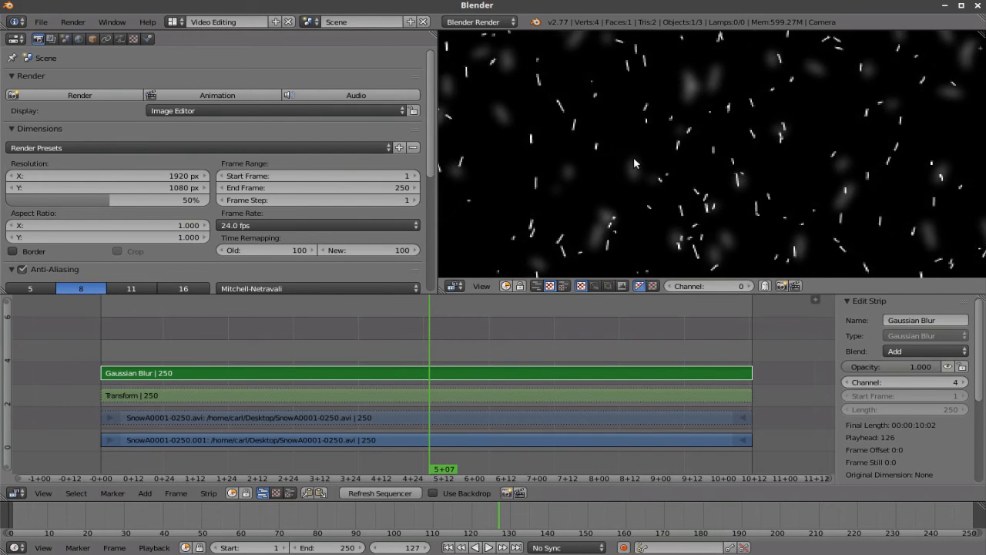
{"action": "scroll", "coordinate": [756, 170], "scroll_direction": "down", "scroll_amount": 3}
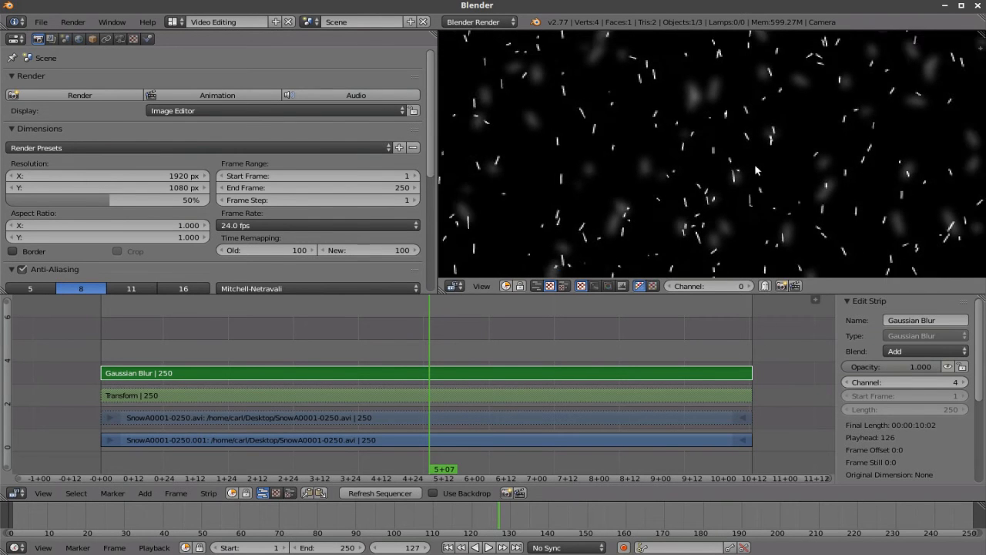
{"action": "left_click_drag", "start_coordinate": [464, 330], "coordinate": [403, 333]}
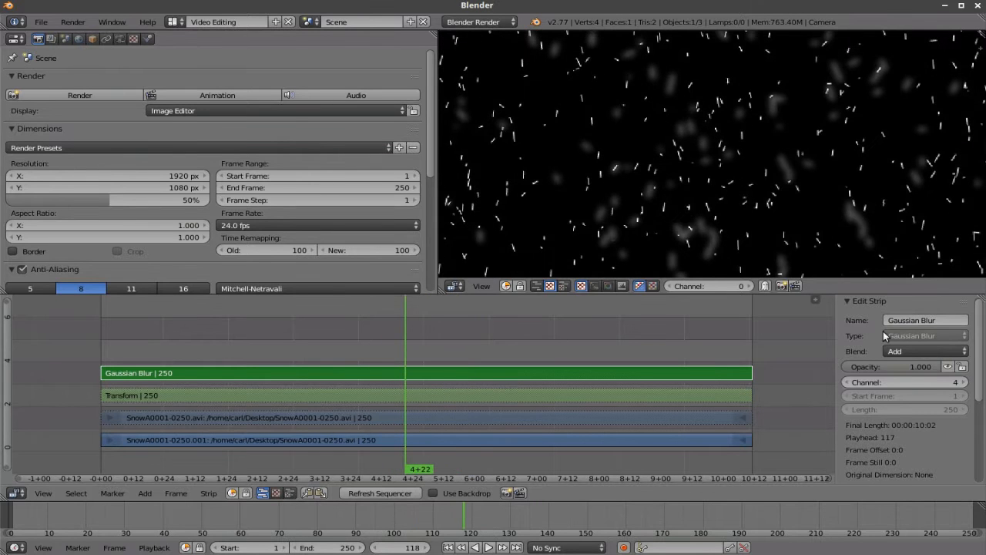
{"action": "scroll", "coordinate": [940, 402], "scroll_direction": "down", "scroll_amount": 5}
{"action": "scroll", "coordinate": [924, 407], "scroll_direction": "up", "scroll_amount": 5}
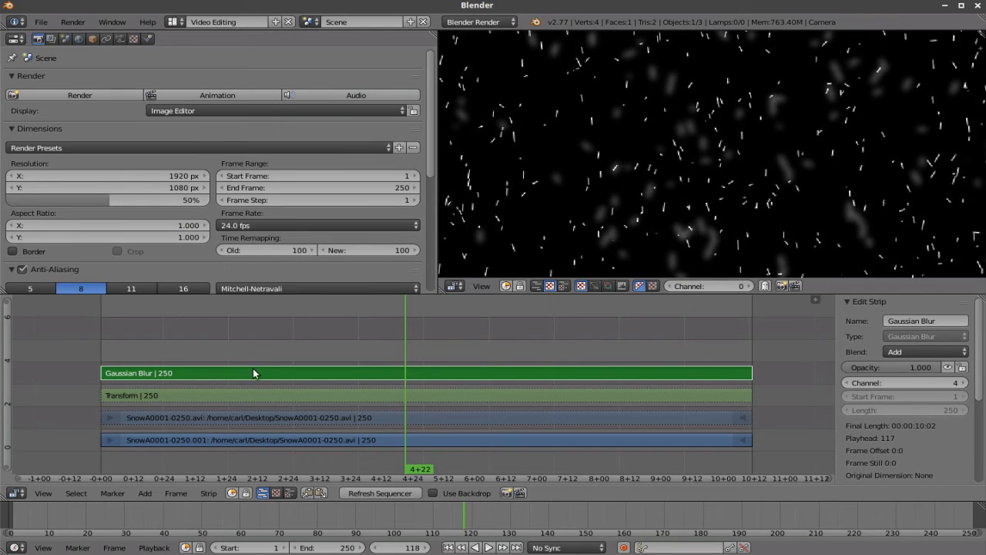
Step: Add an Adjustment Layer strip above the Gaussian Blur strip and stretch it over frames 1 to 250
{"action": "left_click", "coordinate": [145, 493]}
{"action": "mouse_move", "coordinate": [224, 402]}
{"action": "left_click", "coordinate": [283, 400]}
{"action": "right_click_drag", "start_coordinate": [419, 349], "coordinate": [112, 355]}
{"action": "right_click_drag", "start_coordinate": [450, 356], "coordinate": [748, 369]}
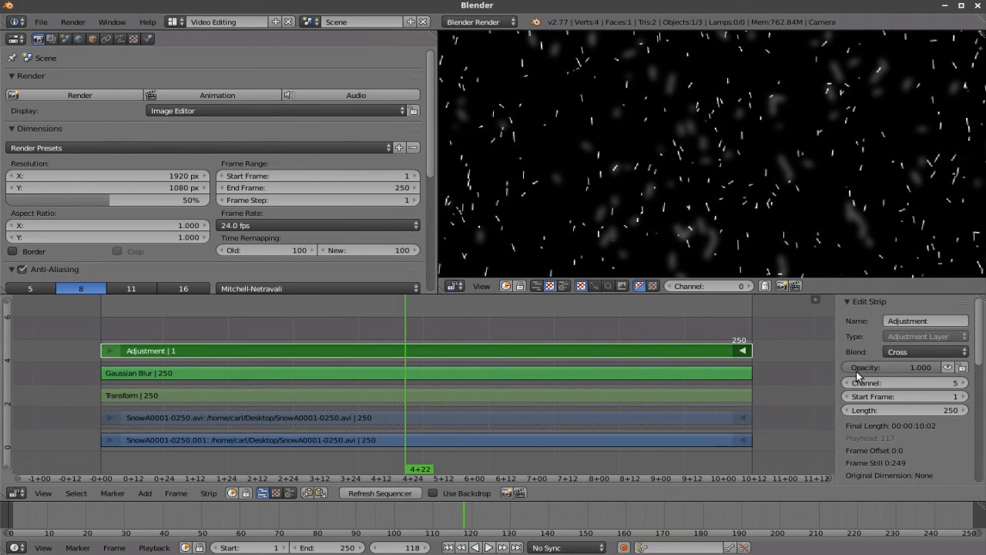
Step: Delete the Adjustment Layer strip from the sequence
{"action": "right_click", "coordinate": [590, 353]}
{"action": "key", "text": "x"}
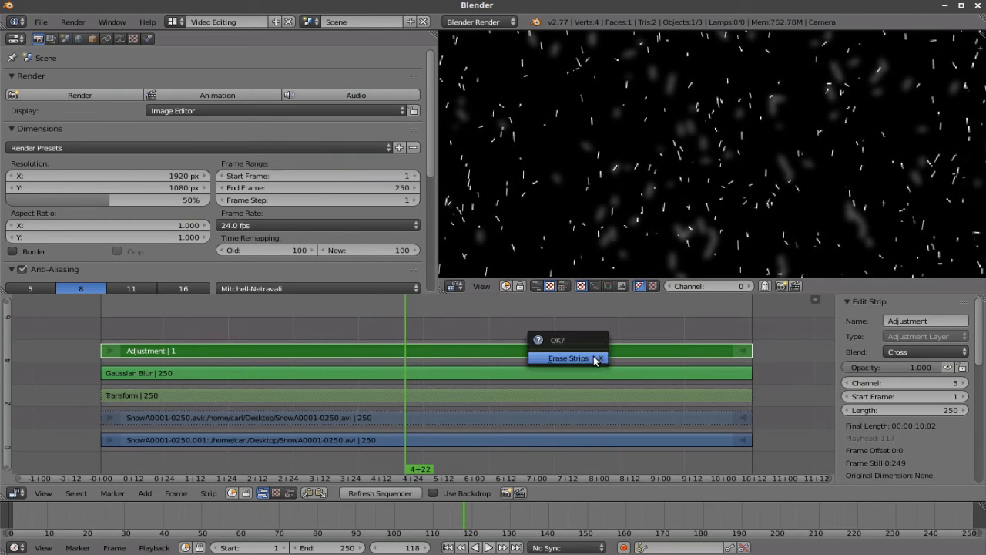
{"action": "left_click", "coordinate": [593, 357]}
Step: Add a Transform effect strip that takes the Gaussian Blur strip as its input
{"action": "right_click", "coordinate": [431, 377]}
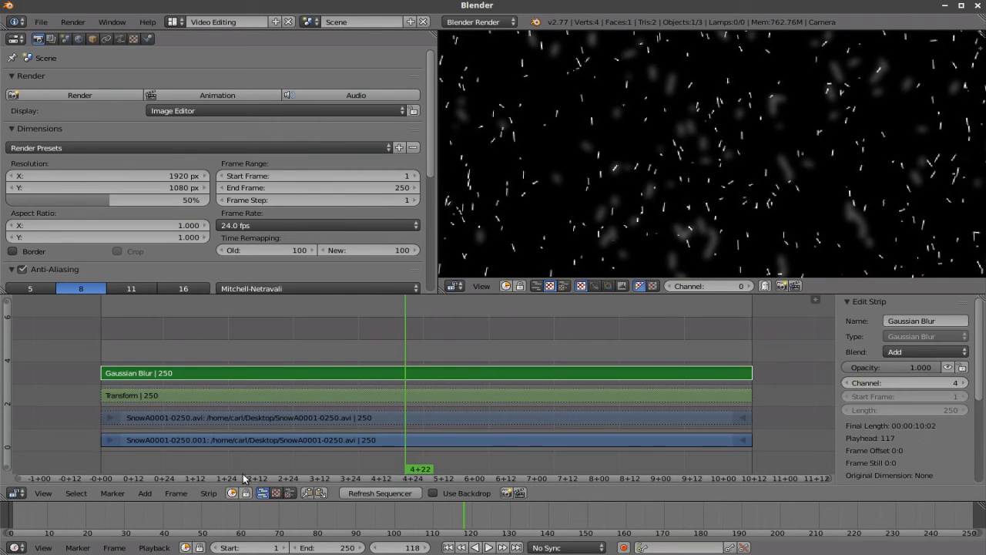
{"action": "left_click", "coordinate": [146, 494]}
{"action": "mouse_move", "coordinate": [162, 405]}
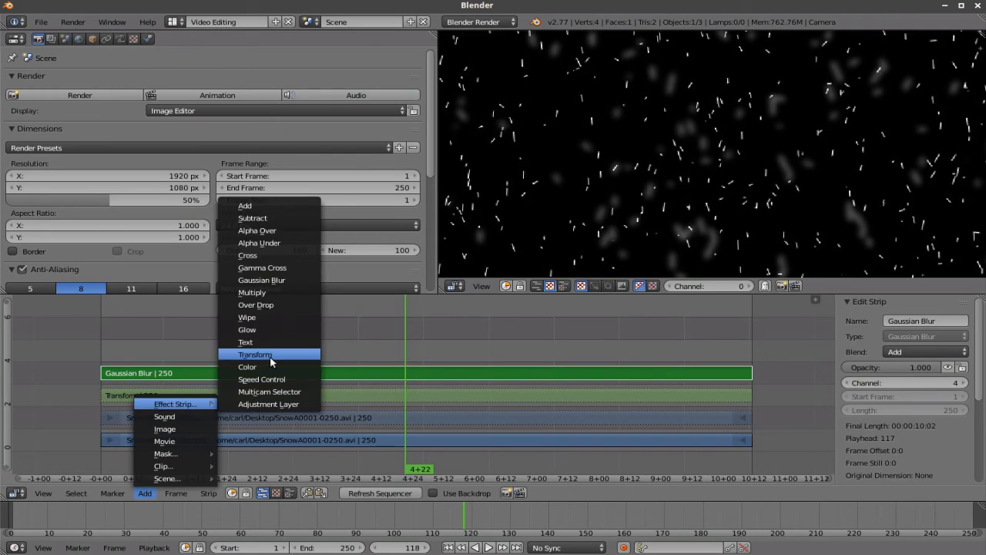
{"action": "left_click", "coordinate": [270, 356]}
Step: Mute the Gaussian Blur strip and set the new Transform strip's blend mode to Add
{"action": "right_click", "coordinate": [354, 374]}
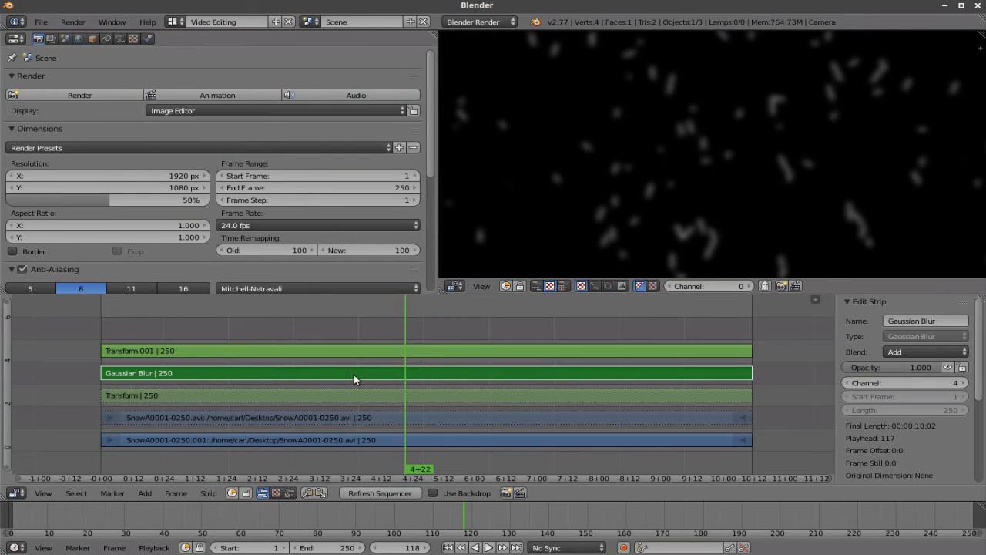
{"action": "right_click", "coordinate": [692, 354]}
{"action": "left_click", "coordinate": [937, 357]}
{"action": "left_click", "coordinate": [911, 311]}
Step: Set the color Multiply value of the uppermost Transform strip to 2 to brighten the blurred flakes
{"action": "scroll", "coordinate": [907, 424], "scroll_direction": "down", "scroll_amount": 6}
{"action": "scroll", "coordinate": [906, 420], "scroll_direction": "down", "scroll_amount": 5}
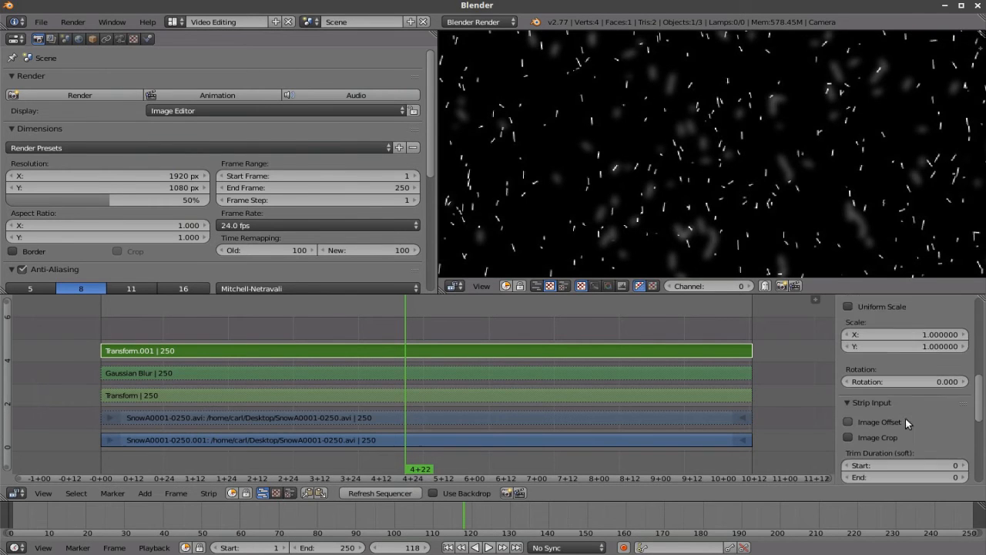
{"action": "scroll", "coordinate": [905, 418], "scroll_direction": "down", "scroll_amount": 5}
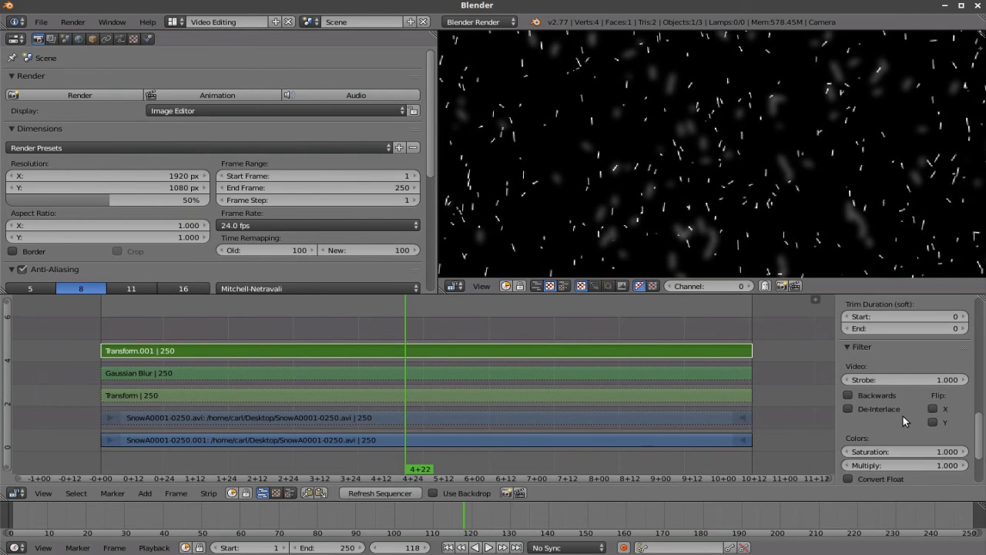
{"action": "left_click", "coordinate": [895, 439]}
{"action": "type", "text": "2"}
{"action": "key", "text": "Return"}
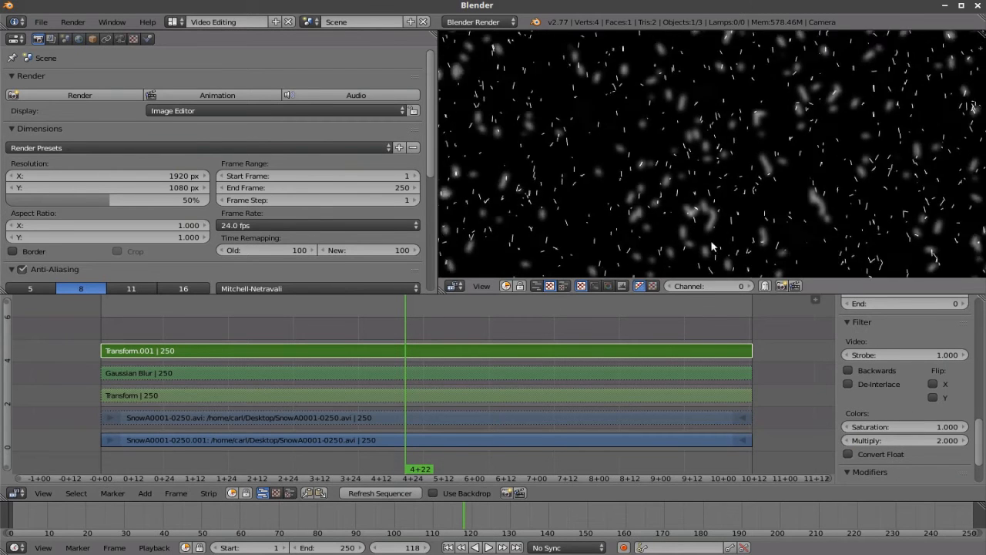
Step: Play the animation from the first frame, inspect the brightened blurred snow at different zooms, and select the channel 2 movie strip
{"action": "key", "text": "alt+a"}
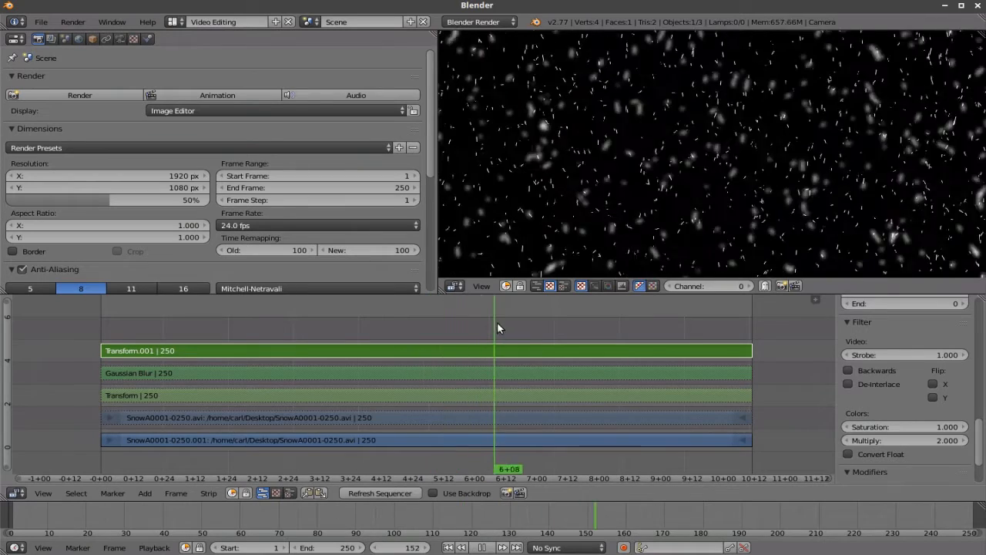
{"action": "key", "text": "alt+a"}
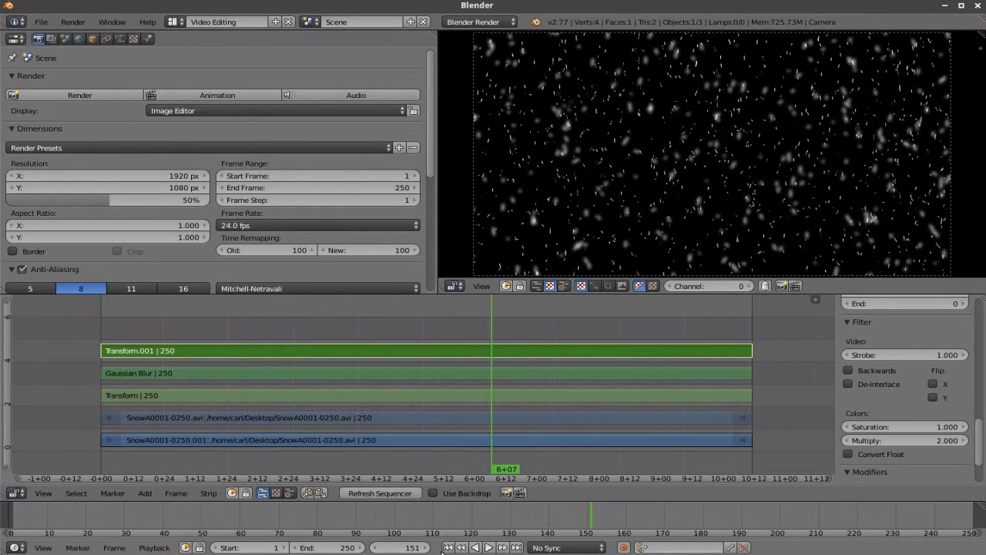
{"action": "left_click", "coordinate": [447, 548]}
{"action": "left_click", "coordinate": [489, 547]}
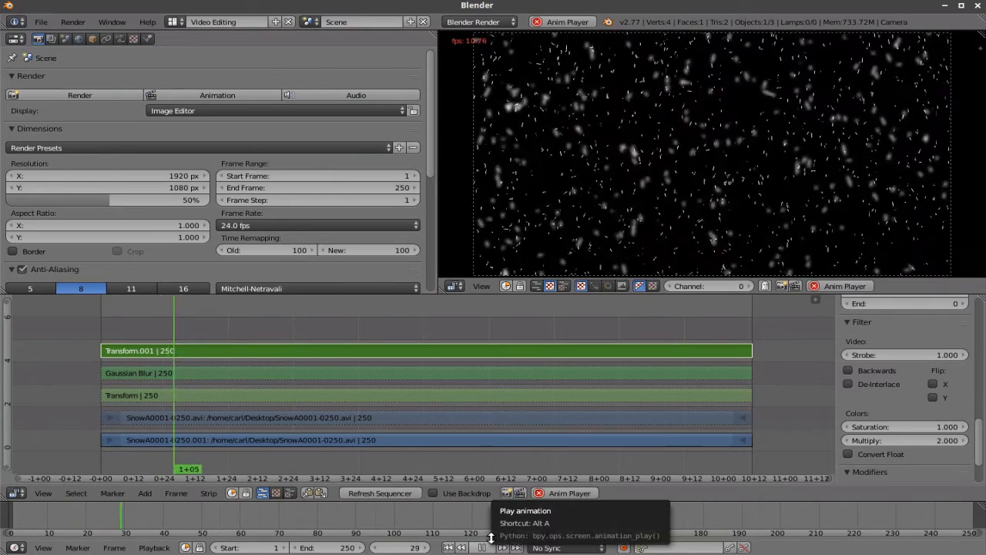
{"action": "scroll", "coordinate": [659, 254], "scroll_direction": "up", "scroll_amount": 1}
{"action": "scroll", "coordinate": [658, 168], "scroll_direction": "down", "scroll_amount": 1}
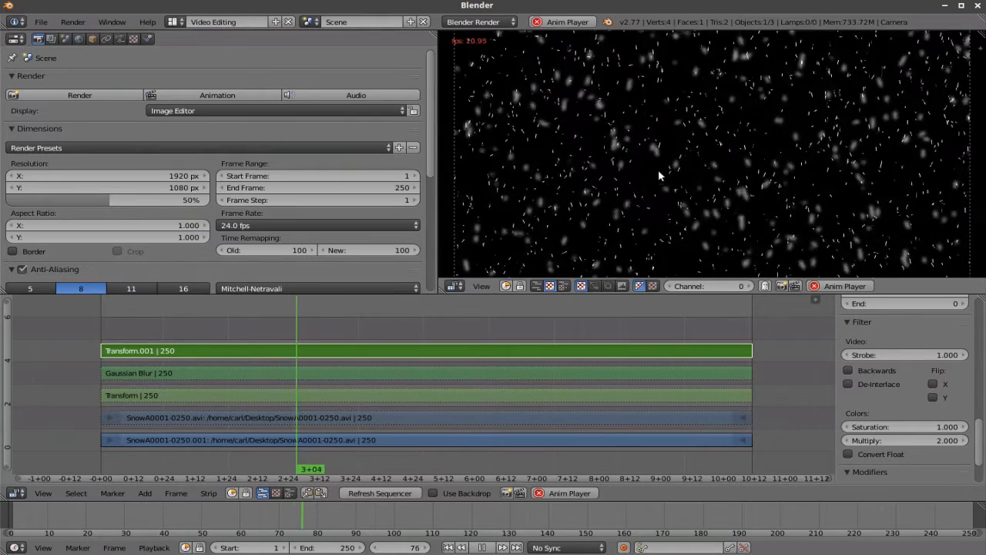
{"action": "left_click", "coordinate": [484, 547]}
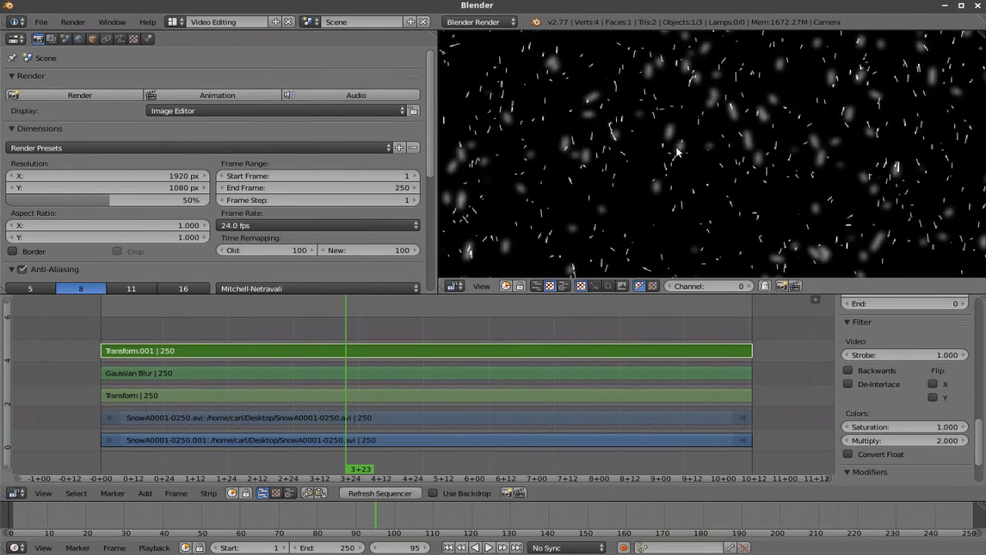
{"action": "scroll", "coordinate": [681, 147], "scroll_direction": "down", "scroll_amount": 1}
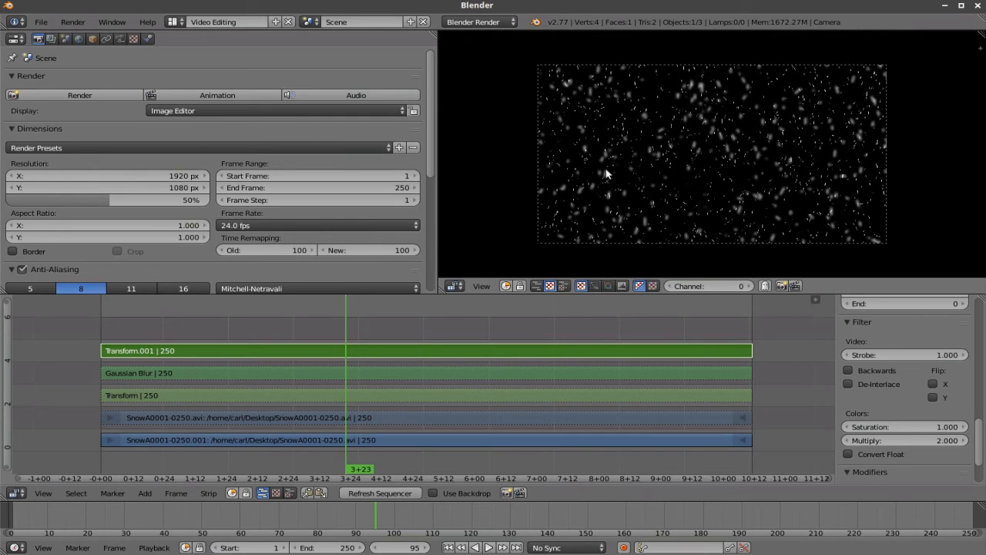
{"action": "scroll", "coordinate": [720, 153], "scroll_direction": "up", "scroll_amount": 1}
{"action": "scroll", "coordinate": [717, 157], "scroll_direction": "down", "scroll_amount": 1}
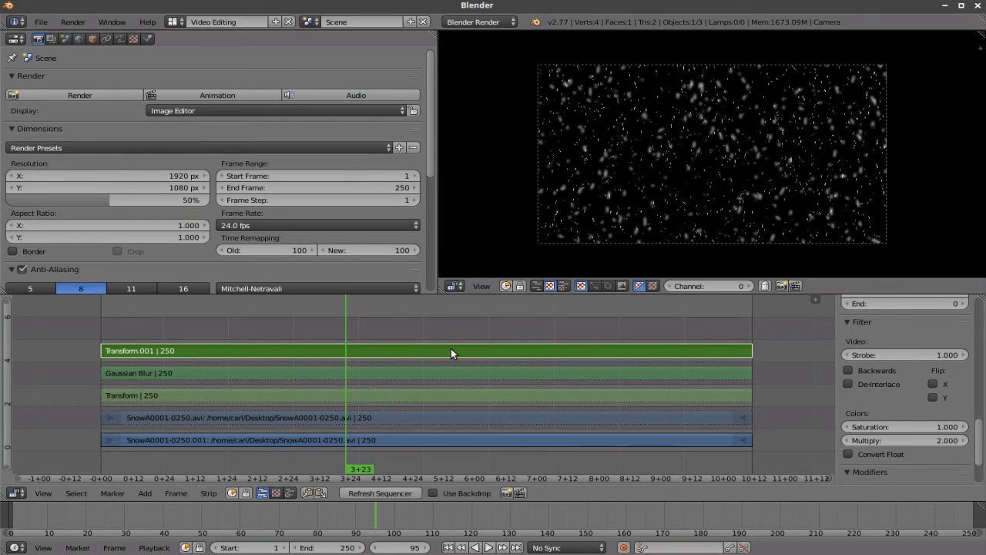
{"action": "left_click", "coordinate": [461, 417]}
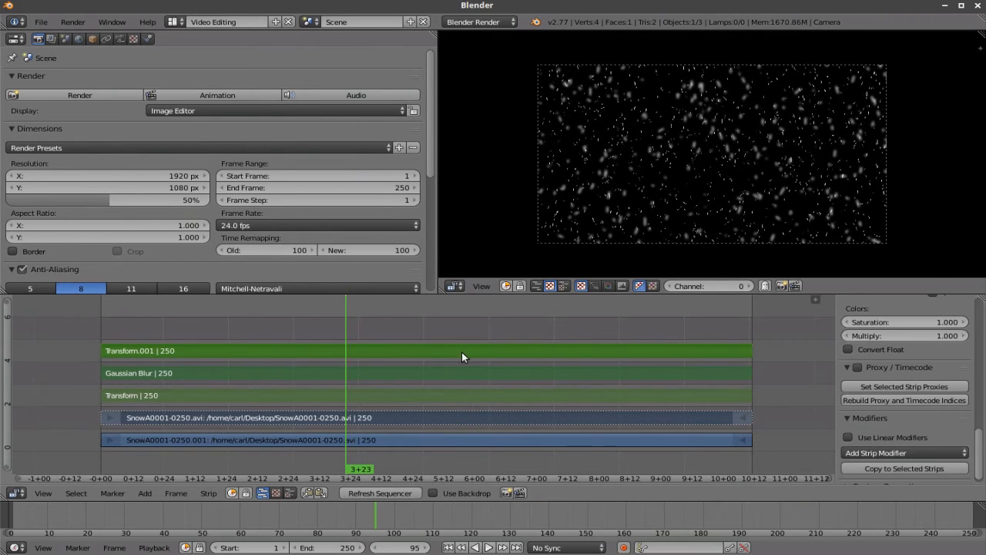
Step: Group the selected movie, Transform and Gaussian Blur strips into a meta strip and set its blend mode to Add
{"action": "left_click", "coordinate": [208, 493]}
{"action": "left_click", "coordinate": [258, 282]}
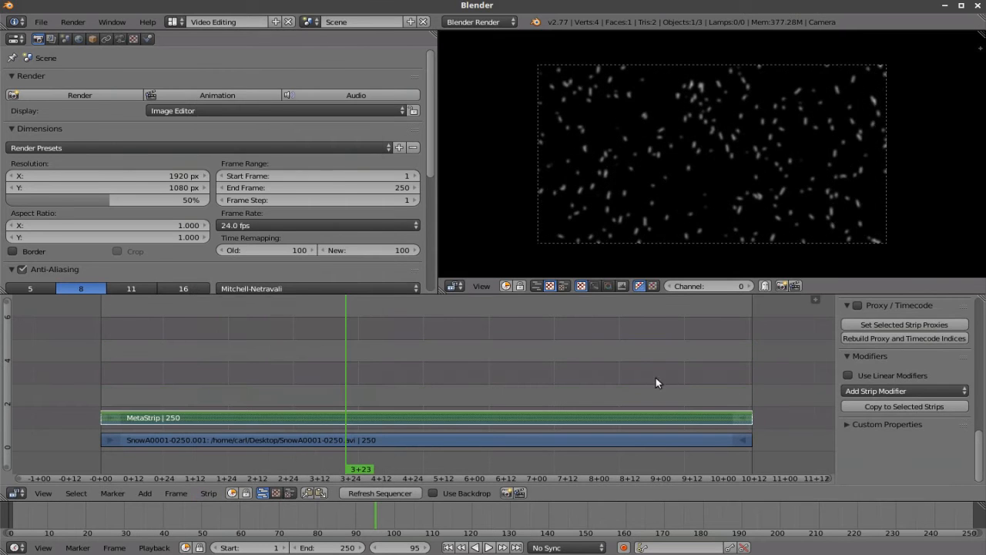
{"action": "scroll", "coordinate": [898, 366], "scroll_direction": "up", "scroll_amount": 4}
{"action": "scroll", "coordinate": [917, 374], "scroll_direction": "up", "scroll_amount": 5}
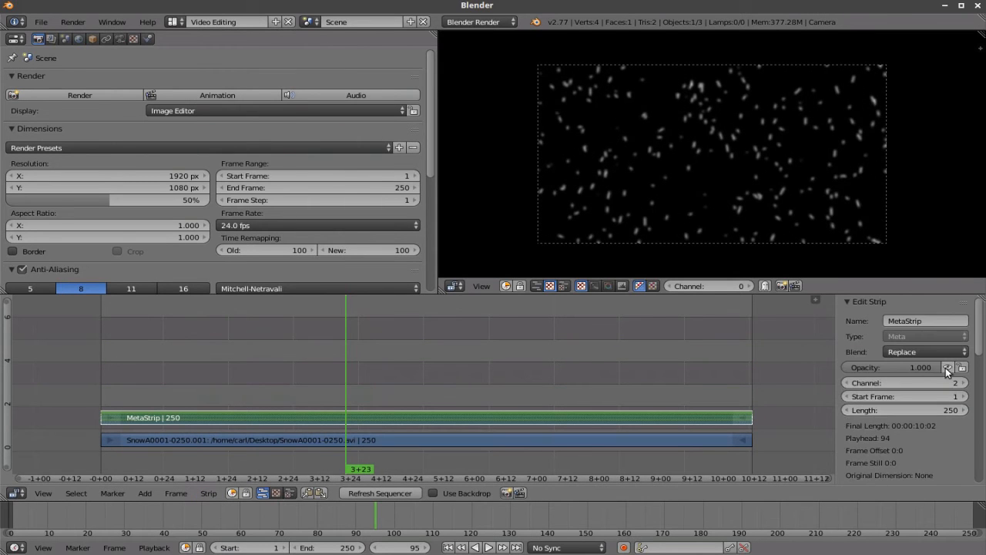
{"action": "left_click", "coordinate": [934, 352]}
Step: Move the meta strip to channel 4 and duplicate the channel 1 snow movie strip onto channel 2, starting at frame 1
{"action": "key", "text": "g"}
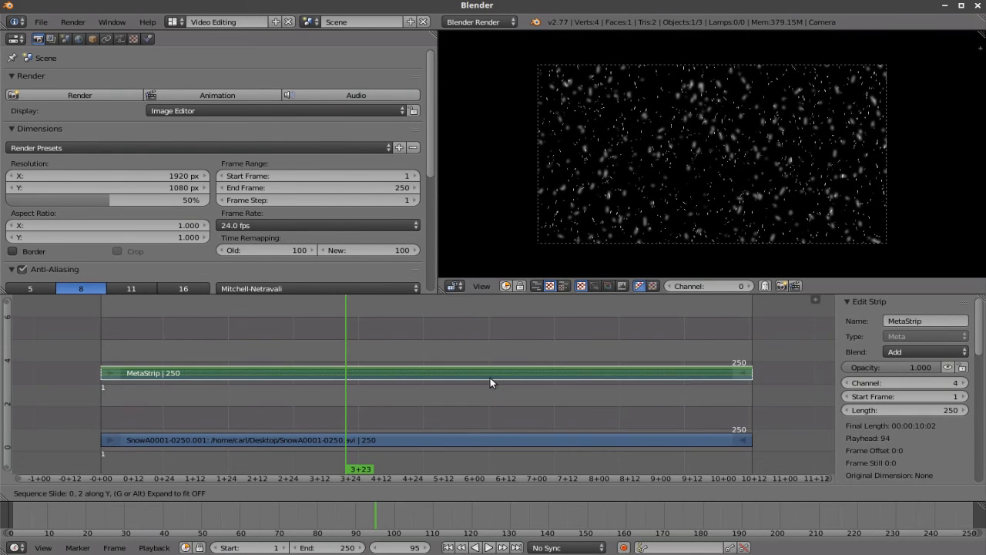
{"action": "left_click", "coordinate": [490, 378]}
{"action": "right_click", "coordinate": [490, 442]}
{"action": "key", "text": "shift+d"}
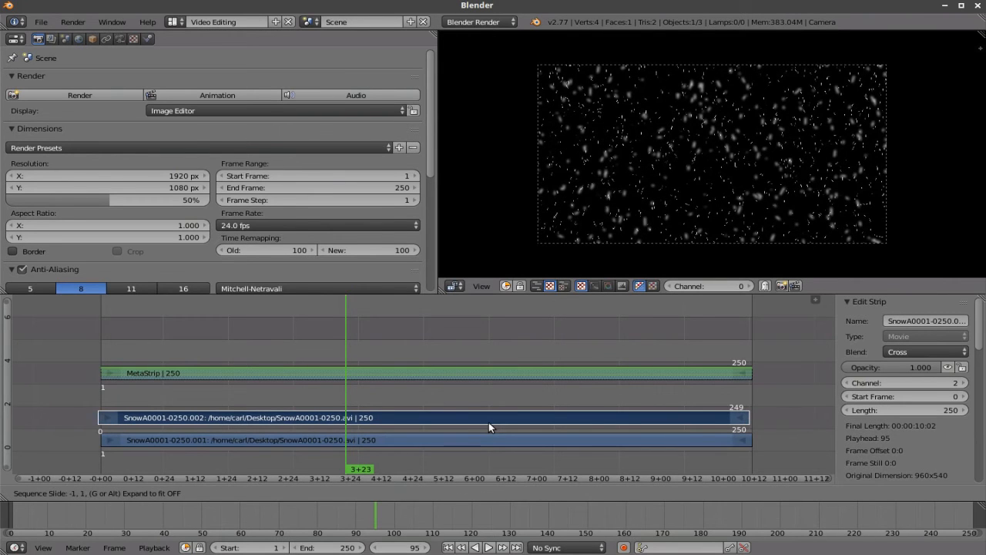
{"action": "left_click", "coordinate": [493, 422]}
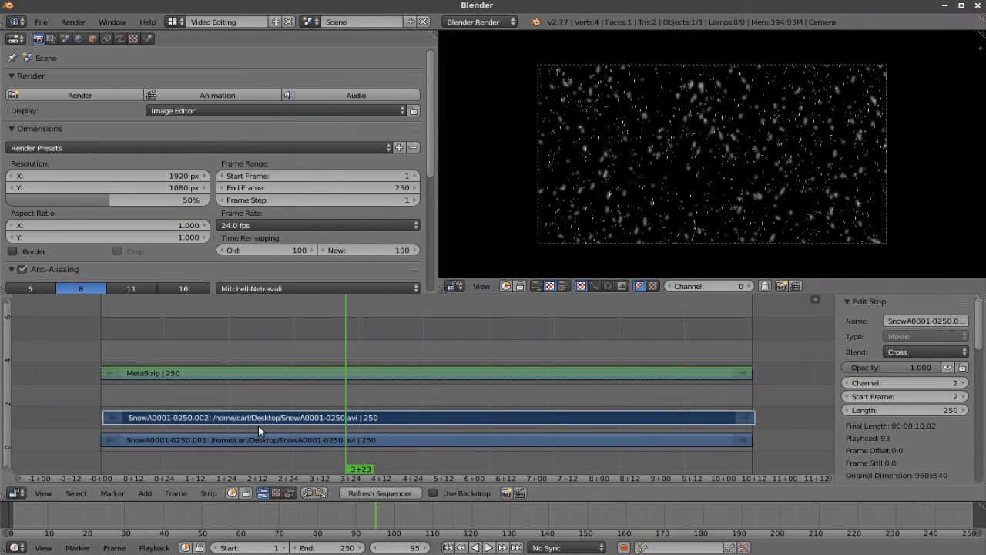
{"action": "key", "text": "g"}
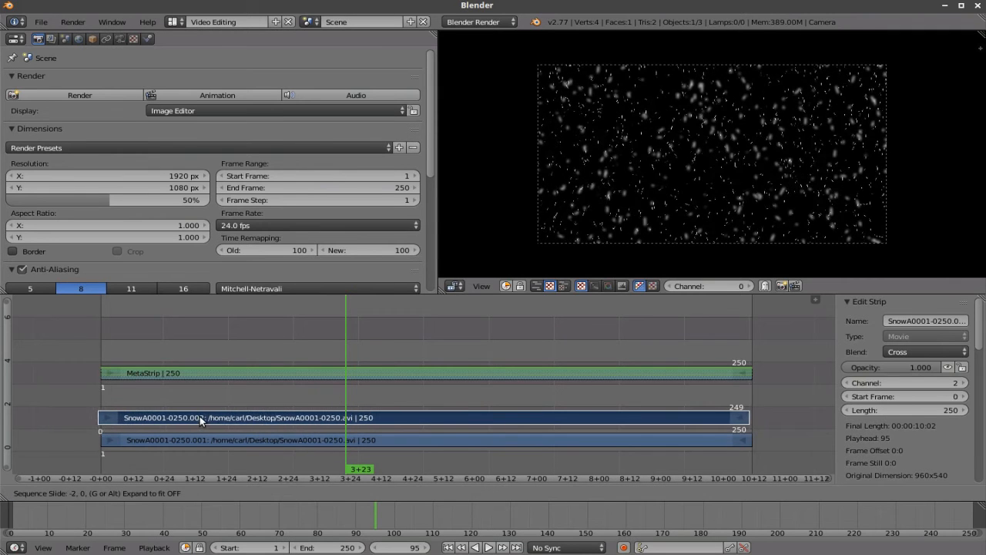
{"action": "left_click", "coordinate": [201, 414]}
Step: Add a Transform effect strip to the duplicated snow movie strip and mute that movie strip
{"action": "left_click", "coordinate": [145, 493]}
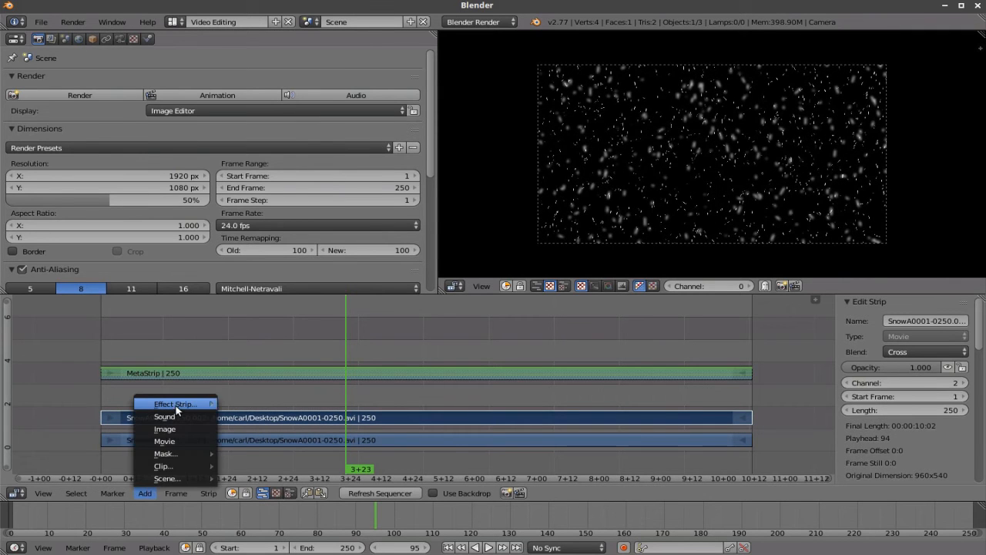
{"action": "mouse_move", "coordinate": [176, 411]}
{"action": "left_click", "coordinate": [261, 350]}
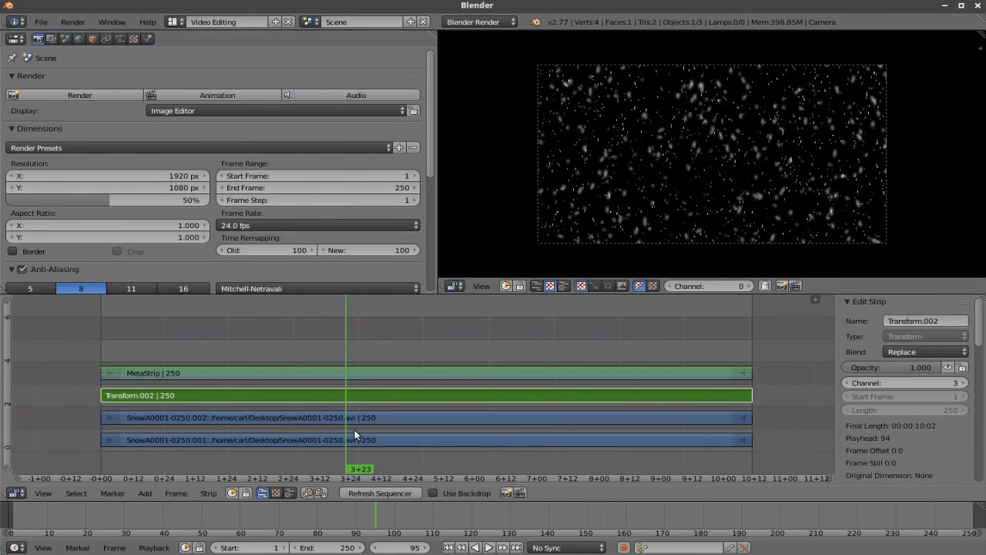
{"action": "right_click", "coordinate": [389, 420]}
{"action": "left_click", "coordinate": [947, 368]}
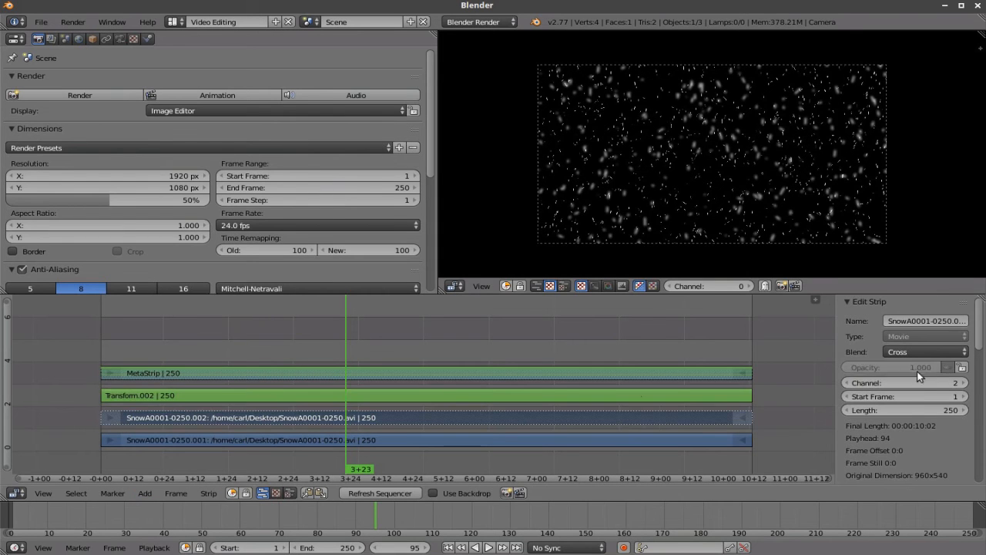
Step: Enable Uniform Scale on the channel 3 Transform strip and set its scale to 1.5
{"action": "right_click", "coordinate": [654, 393]}
{"action": "scroll", "coordinate": [950, 440], "scroll_direction": "down", "scroll_amount": 4}
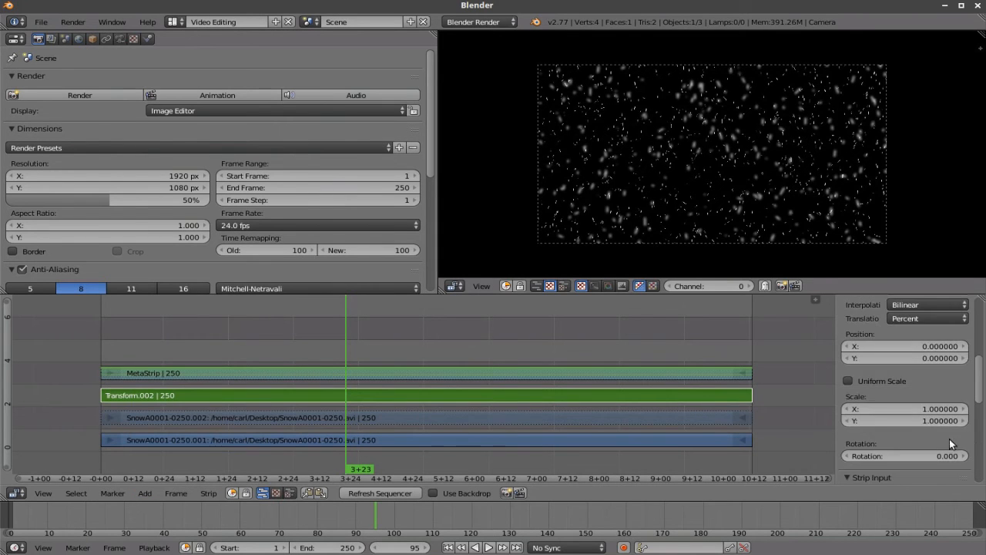
{"action": "left_click", "coordinate": [848, 381]}
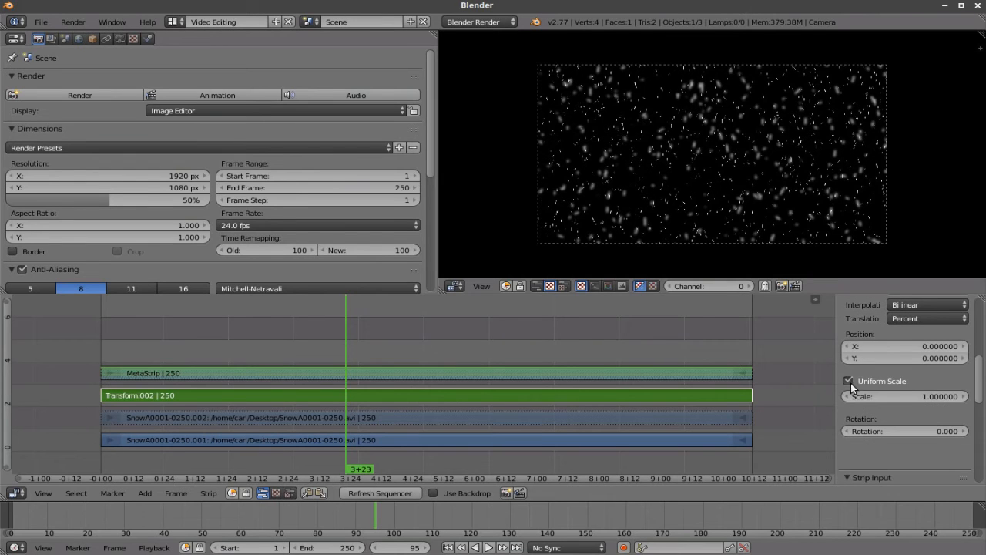
{"action": "left_click", "coordinate": [915, 397]}
{"action": "type", "text": "1"}
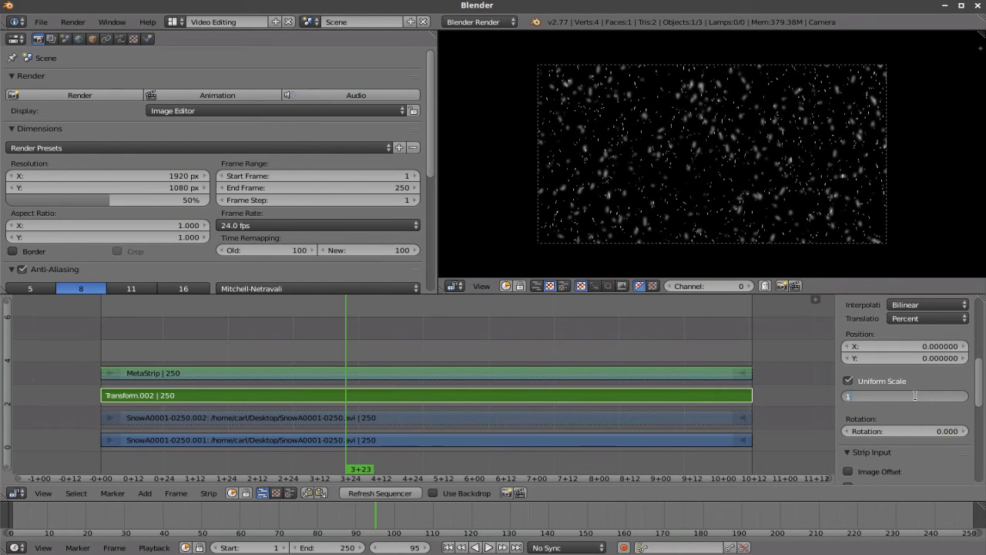
{"action": "type", "text": ".5"}
{"action": "key", "text": "Return"}
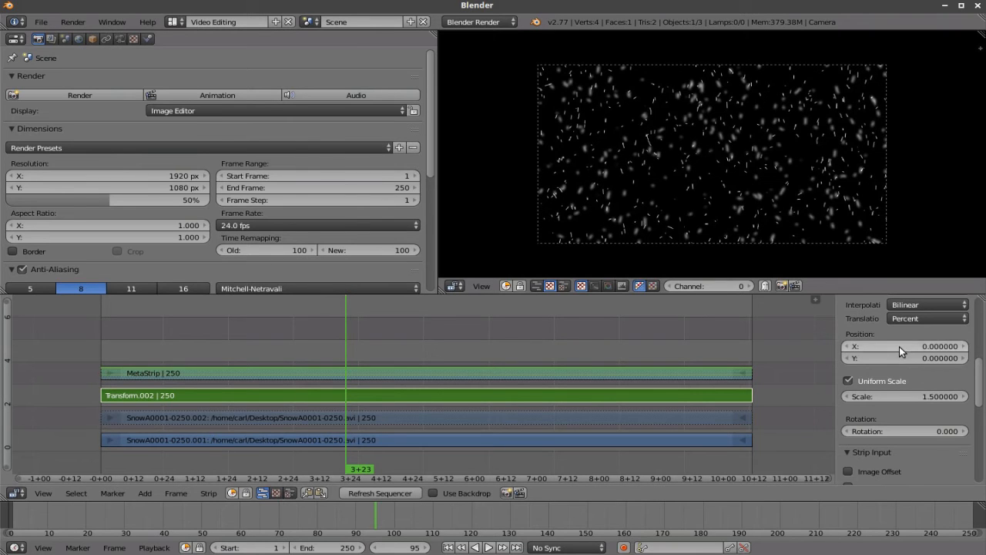
Step: Offset the Transform strip's position to X 24.18 and Y -22.68 percent
{"action": "left_click", "coordinate": [900, 346]}
{"action": "type", "text": "7.26"}
{"action": "key", "text": "Return"}
{"action": "left_click_drag", "start_coordinate": [905, 346], "coordinate": [839, 358]}
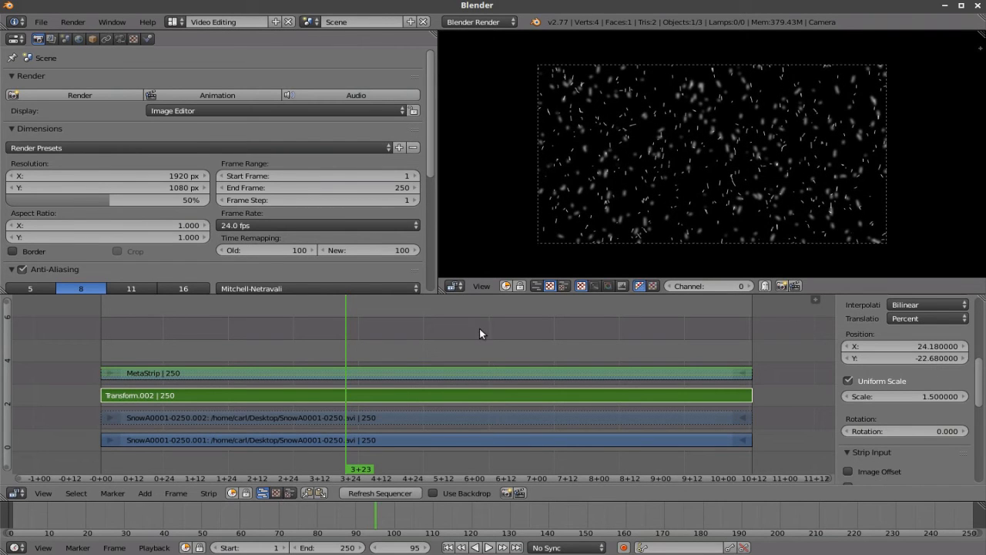
Step: Move the meta strip up three channels to channel 7 to make room for more effect strips
{"action": "left_click", "coordinate": [441, 375]}
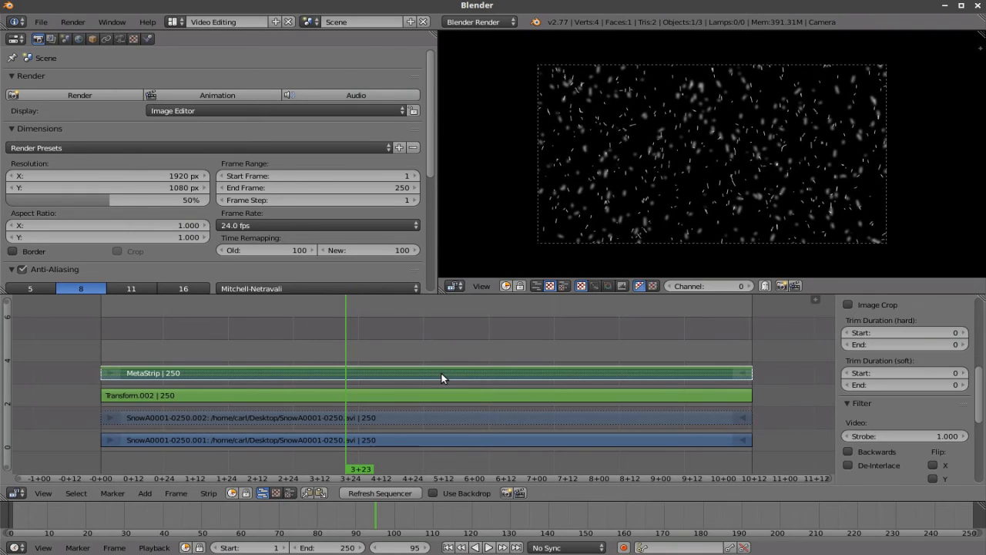
{"action": "key", "text": "g"}
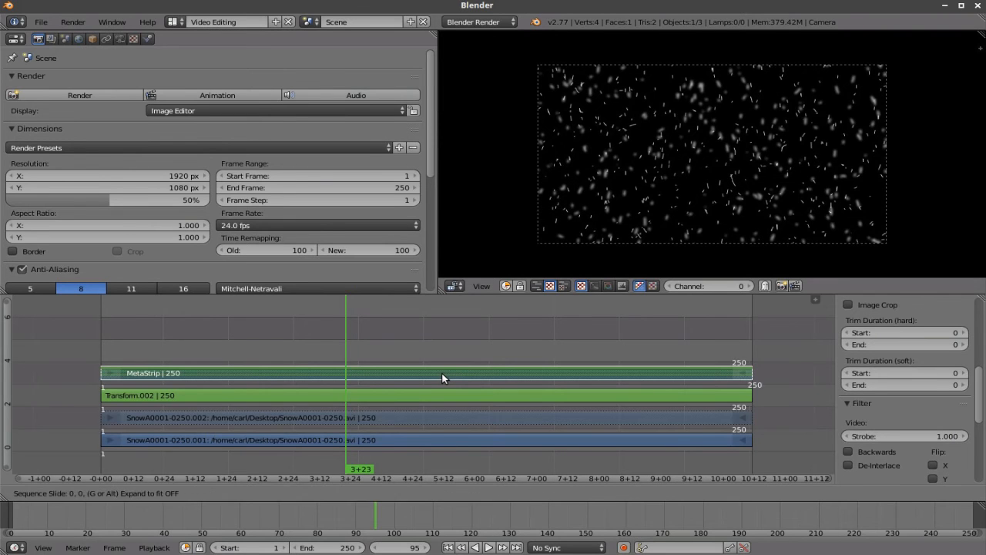
{"action": "left_click", "coordinate": [442, 306]}
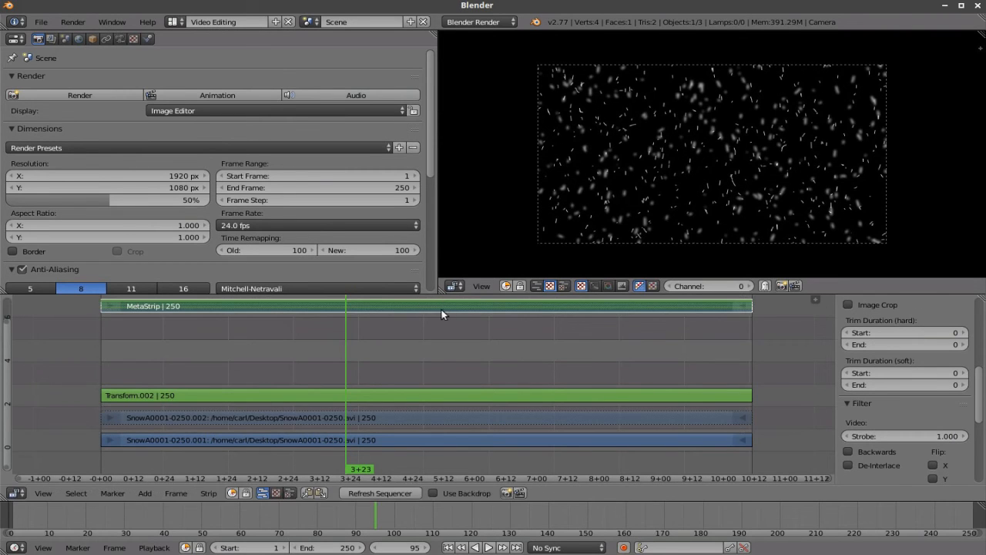
Step: Add a Gaussian Blur effect strip to the channel 3 Transform strip and mute that Transform strip
{"action": "left_click", "coordinate": [438, 397]}
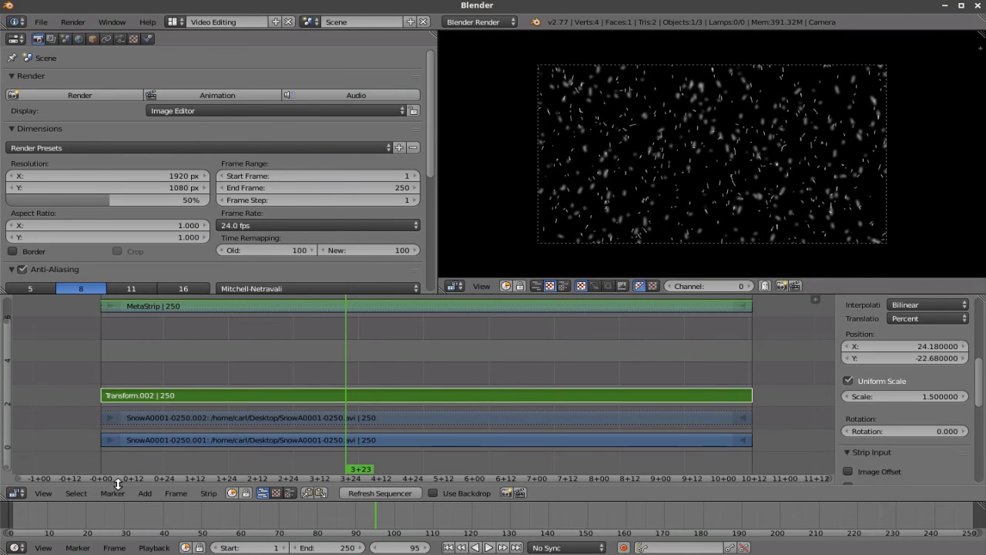
{"action": "left_click", "coordinate": [144, 494]}
{"action": "mouse_move", "coordinate": [175, 404]}
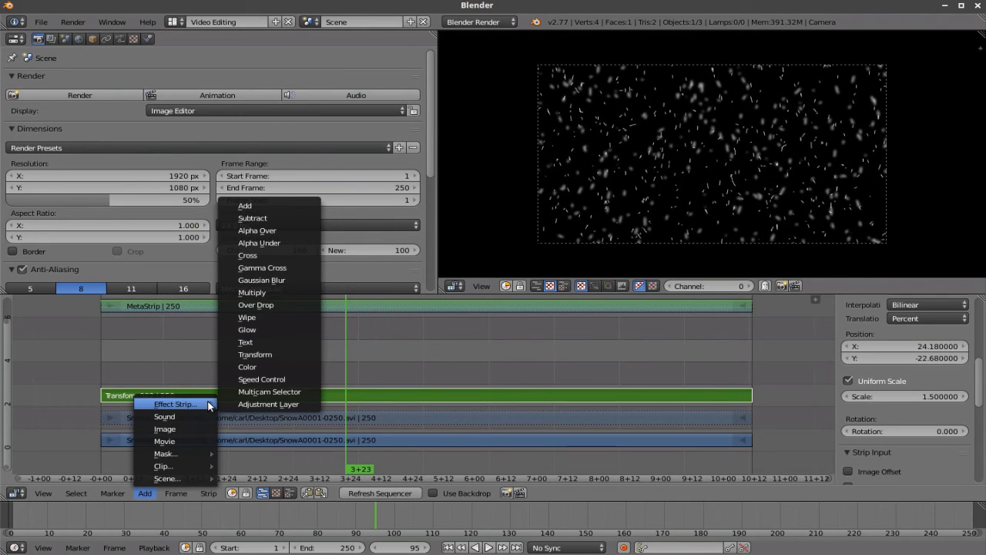
{"action": "left_click", "coordinate": [301, 281]}
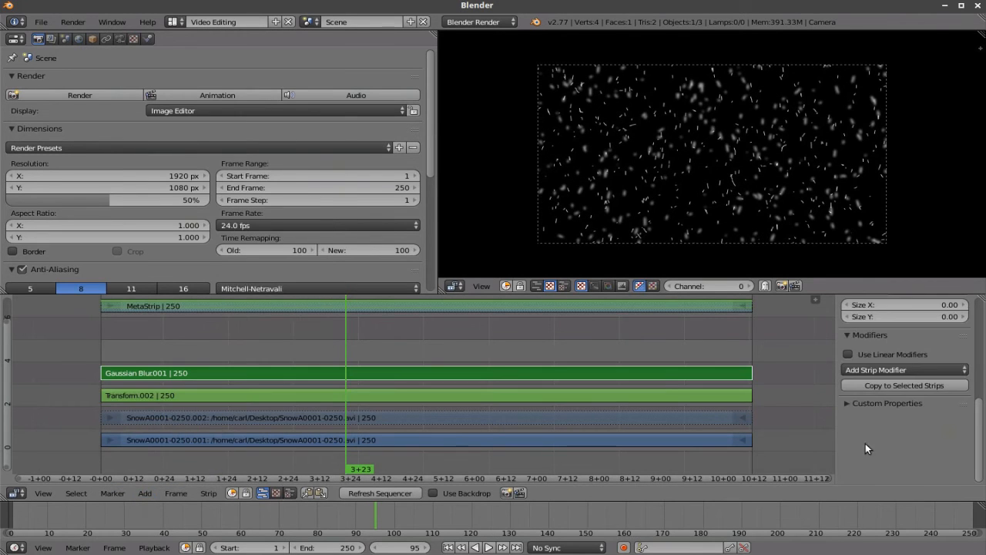
{"action": "left_click", "coordinate": [504, 397]}
{"action": "scroll", "coordinate": [924, 362], "scroll_direction": "up", "scroll_amount": 5}
{"action": "left_click", "coordinate": [948, 342]}
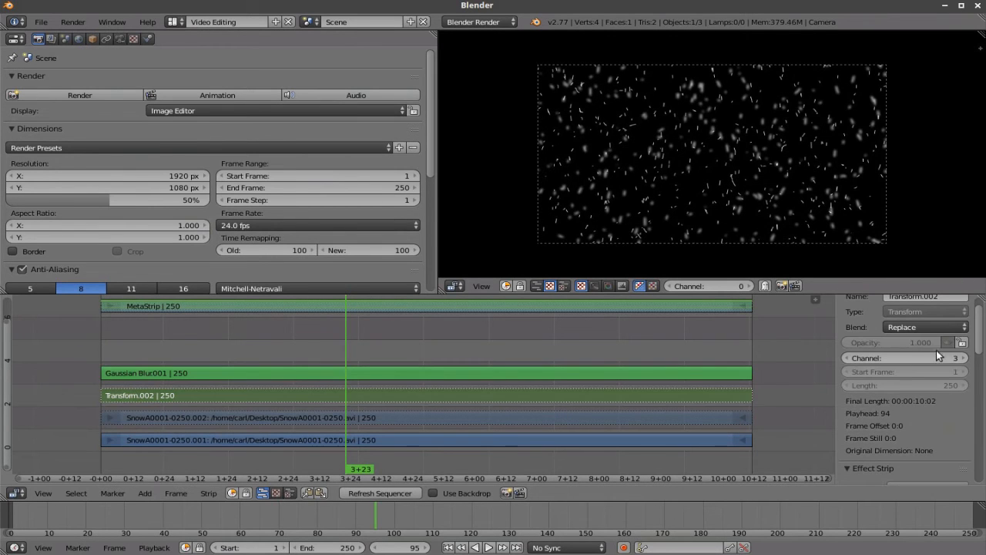
Step: Set the new Gaussian Blur strip's Size X and Size Y to 5
{"action": "left_click", "coordinate": [618, 373]}
{"action": "scroll", "coordinate": [894, 407], "scroll_direction": "down", "scroll_amount": 4}
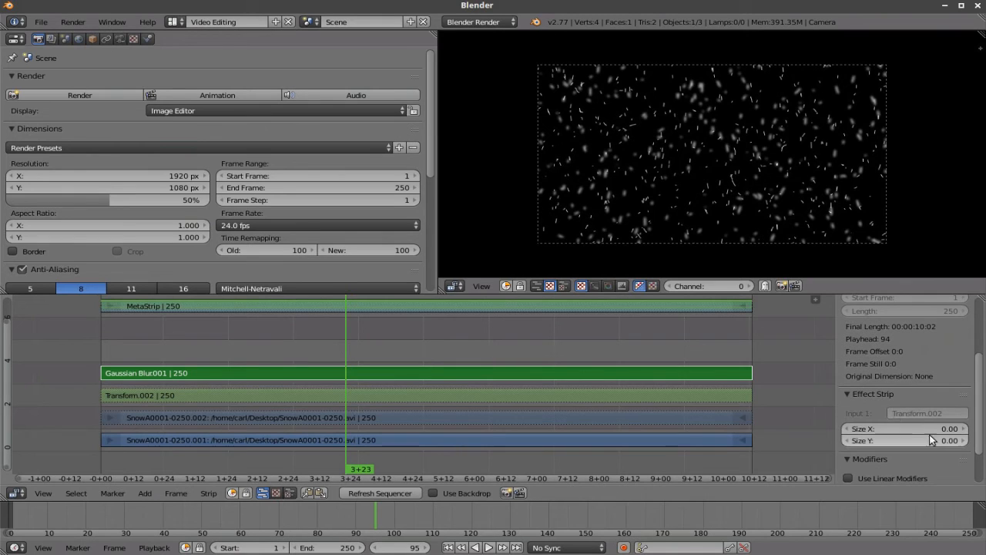
{"action": "left_click", "coordinate": [918, 428]}
{"action": "type", "text": "5"}
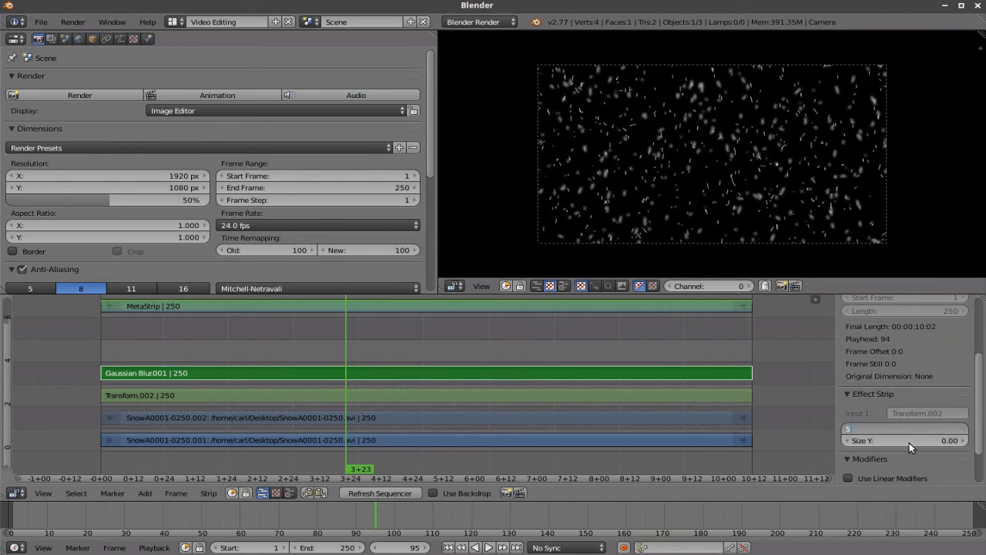
{"action": "key", "text": "Tab"}
{"action": "type", "text": "5"}
{"action": "key", "text": "Return"}
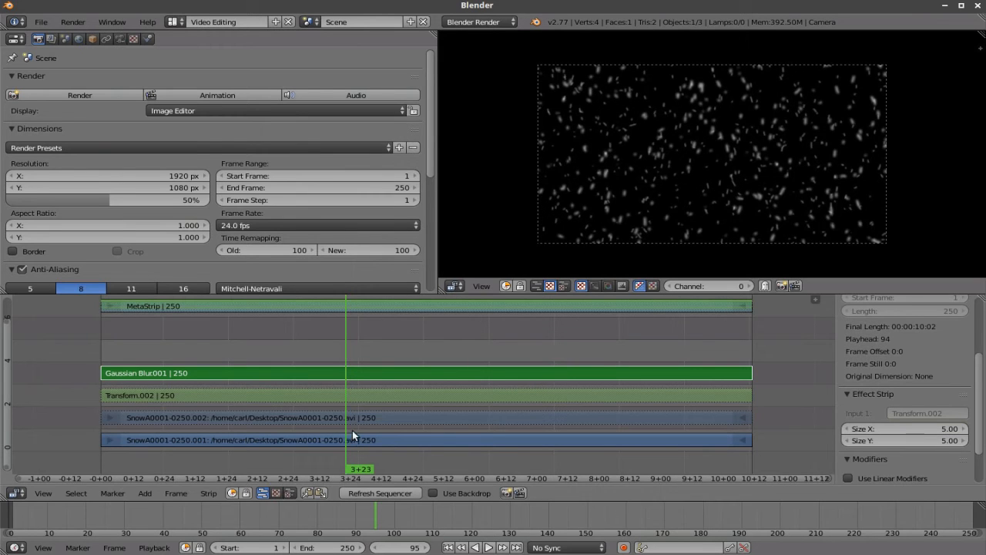
Step: Add a Transform effect strip that takes the channel 4 Gaussian Blur strip as its input, and mute the blur strip
{"action": "left_click", "coordinate": [144, 490]}
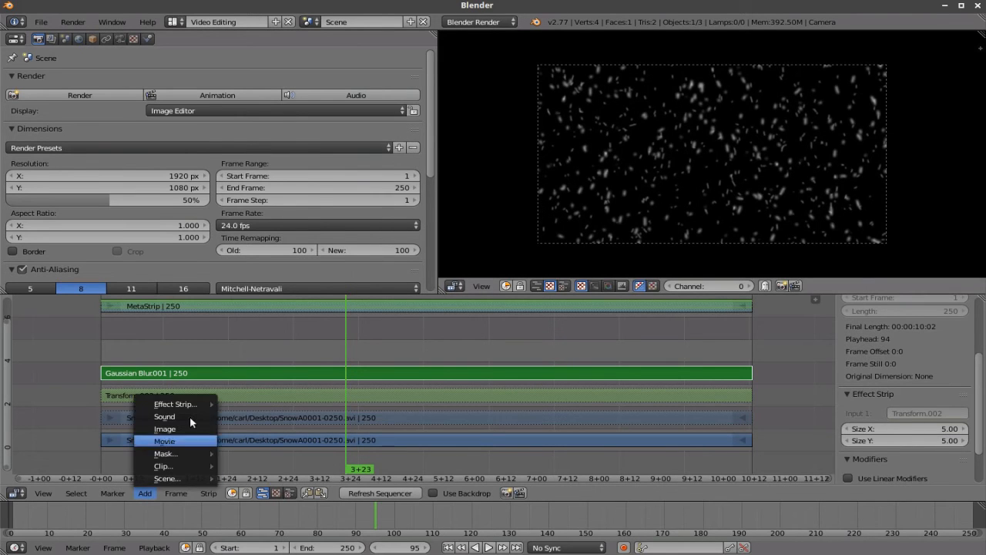
{"action": "mouse_move", "coordinate": [192, 403]}
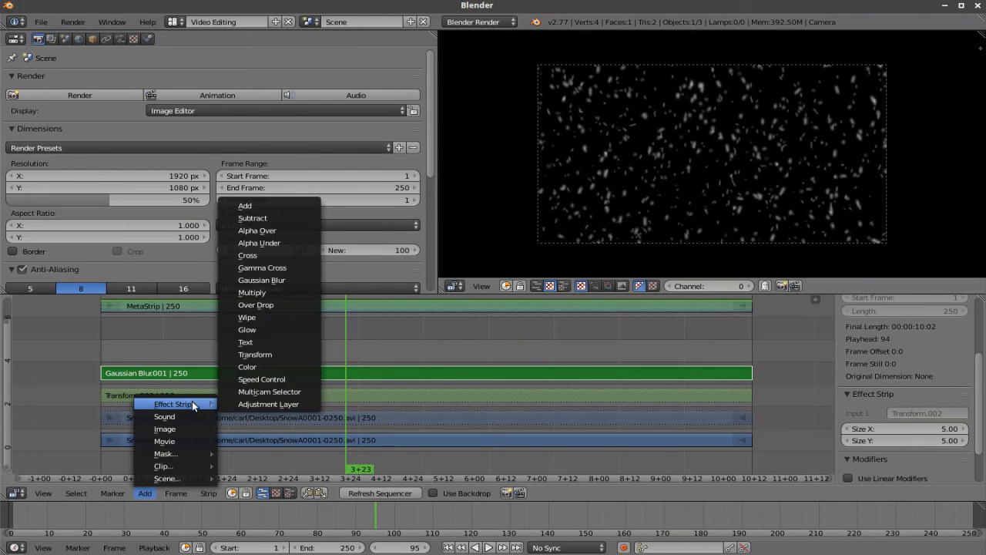
{"action": "left_click", "coordinate": [265, 356]}
{"action": "scroll", "coordinate": [956, 435], "scroll_direction": "up", "scroll_amount": 3}
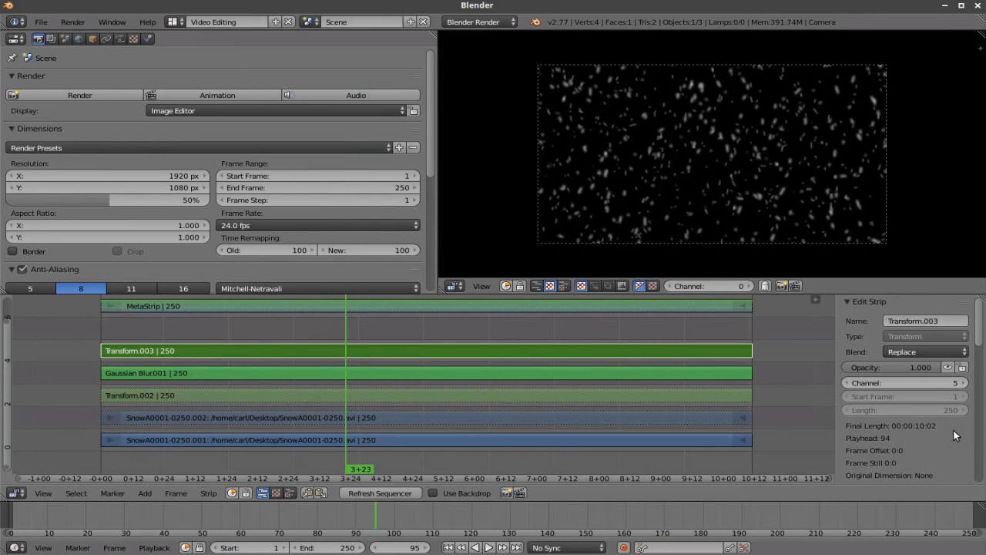
{"action": "right_click", "coordinate": [605, 375]}
{"action": "left_click", "coordinate": [948, 368]}
Step: Set the color Multiply value of the channel 5 Transform strip to 1.5
{"action": "right_click", "coordinate": [657, 351]}
{"action": "scroll", "coordinate": [930, 460], "scroll_direction": "down", "scroll_amount": 6}
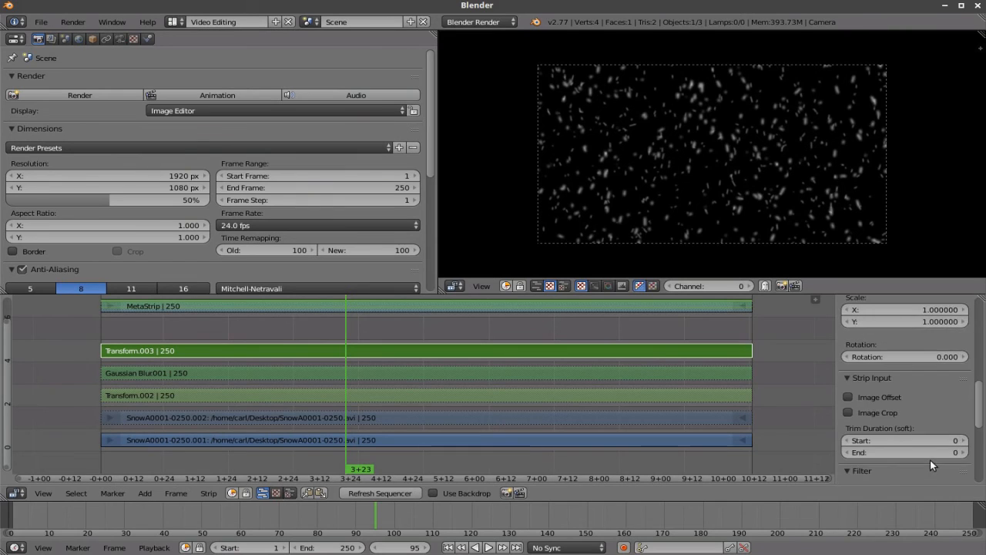
{"action": "scroll", "coordinate": [930, 462], "scroll_direction": "down", "scroll_amount": 5}
{"action": "left_click", "coordinate": [910, 416]}
{"action": "type", "text": "1"}
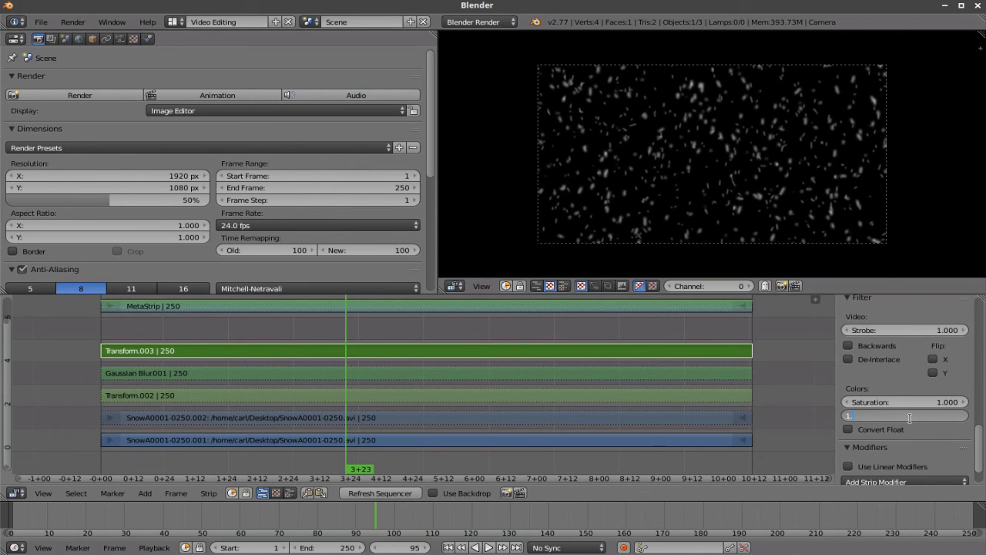
{"action": "key", "text": "Return"}
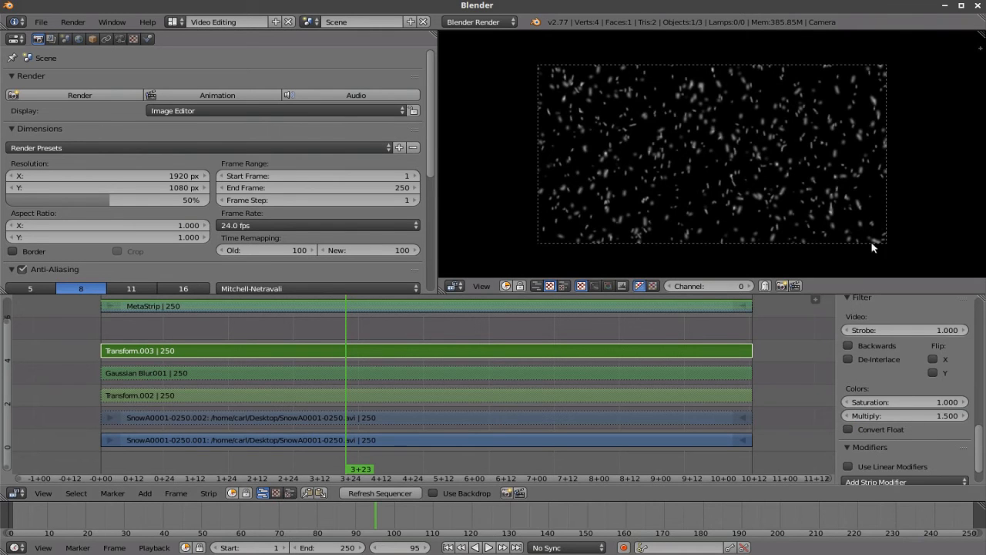
Step: Set the channel 5 Transform strip's blend mode to Add and check the combined snow in the preview
{"action": "scroll", "coordinate": [848, 228], "scroll_direction": "up", "scroll_amount": 2}
{"action": "scroll", "coordinate": [837, 213], "scroll_direction": "down", "scroll_amount": 2}
{"action": "scroll", "coordinate": [937, 367], "scroll_direction": "up", "scroll_amount": 10}
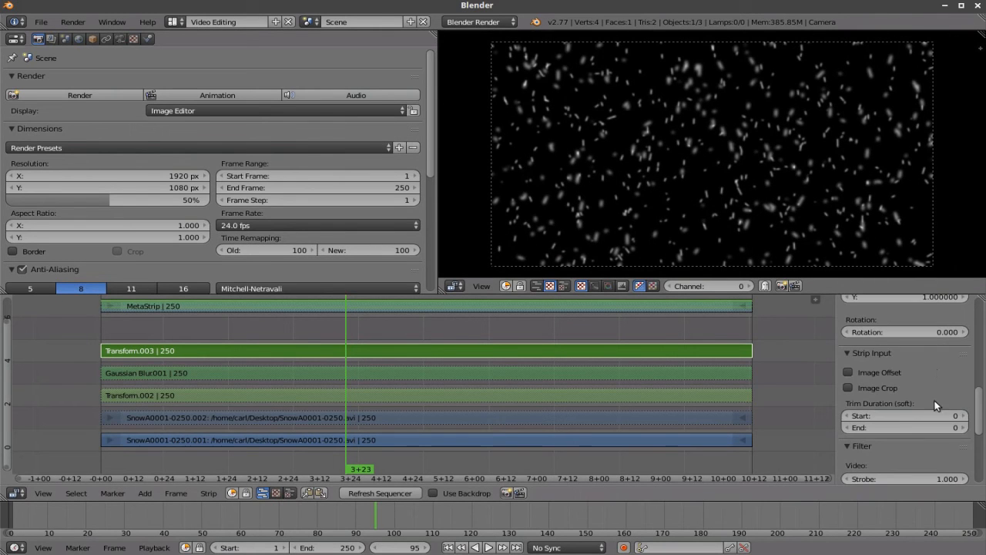
{"action": "scroll", "coordinate": [946, 381], "scroll_direction": "up", "scroll_amount": 3}
{"action": "left_click", "coordinate": [948, 352]}
{"action": "key", "text": "Escape"}
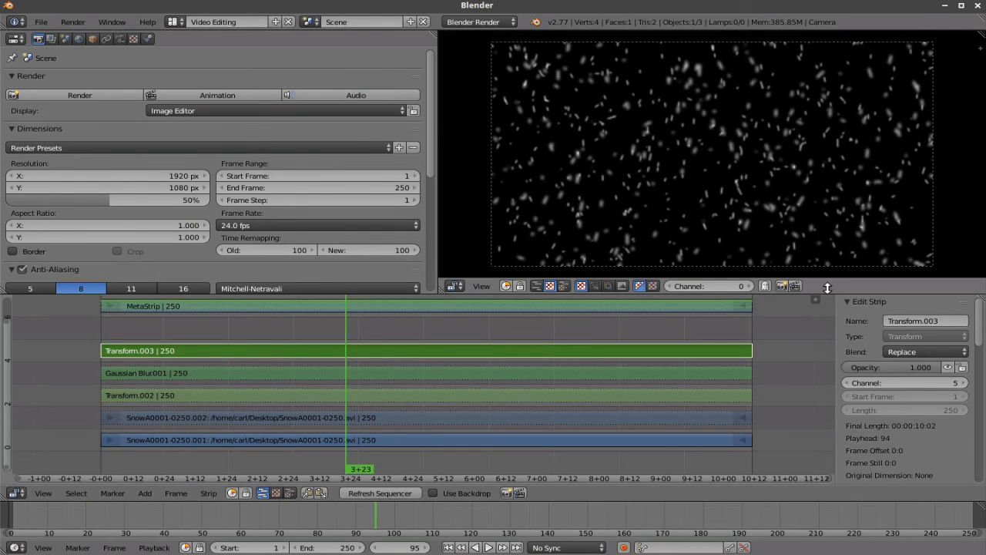
{"action": "left_click", "coordinate": [905, 352]}
{"action": "left_click", "coordinate": [905, 312]}
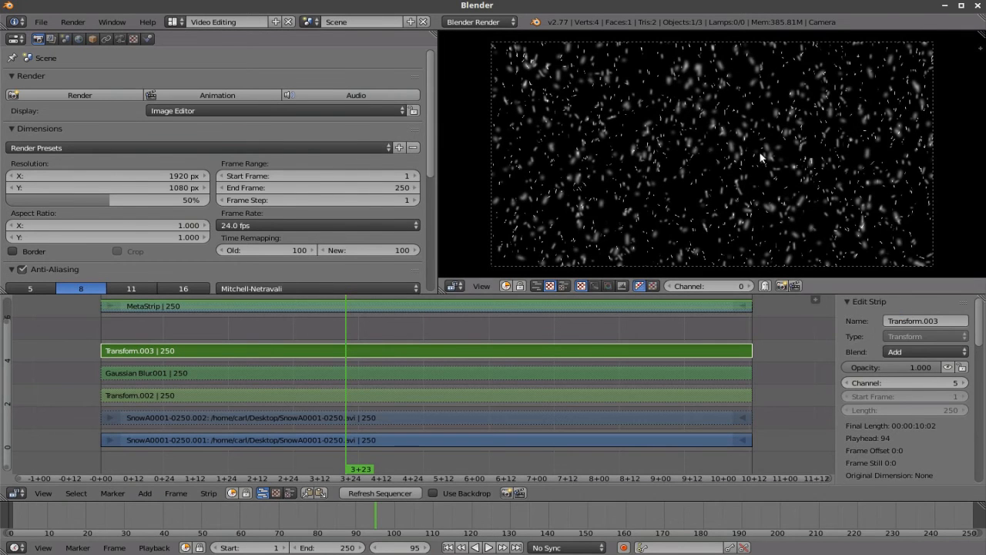
{"action": "scroll", "coordinate": [655, 216], "scroll_direction": "down", "scroll_amount": 2}
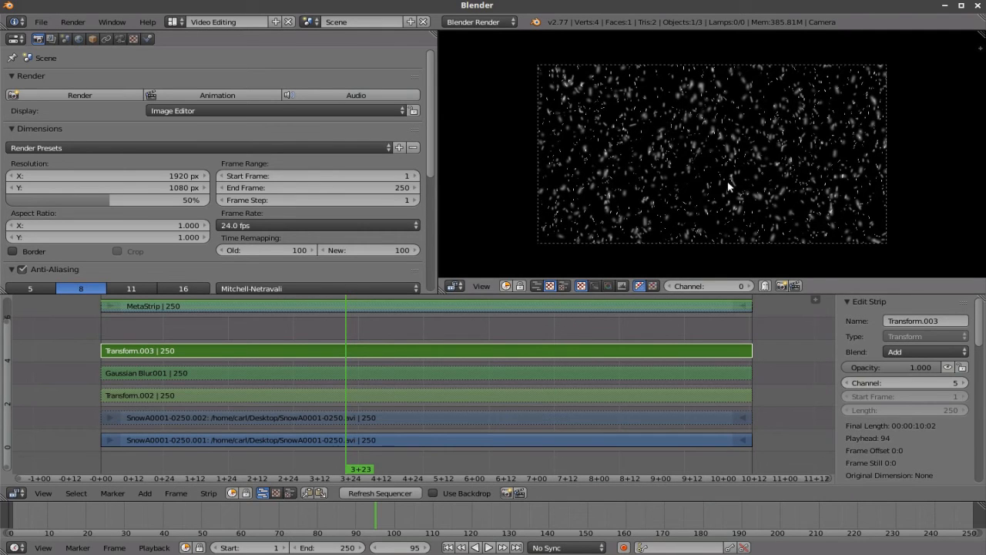
Step: Try to group the SnowA0001-0250.002, Transform.002 and Gaussian Blur.001 strips in channels 2 to 4 into a meta strip
{"action": "right_click", "coordinate": [506, 352]}
{"action": "right_click", "coordinate": [505, 373]}
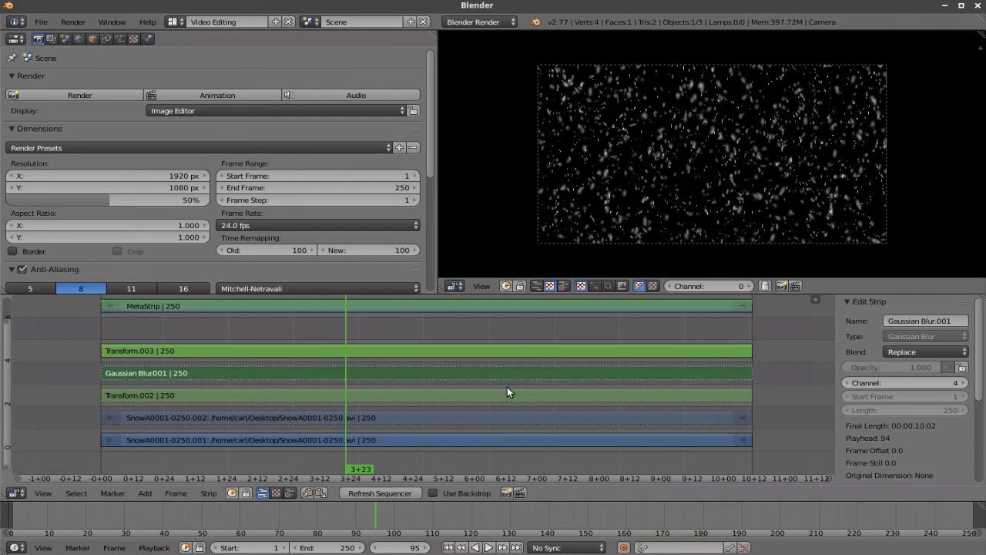
{"action": "right_click", "coordinate": [506, 395]}
{"action": "right_click", "coordinate": [507, 417]}
{"action": "left_click", "coordinate": [209, 493]}
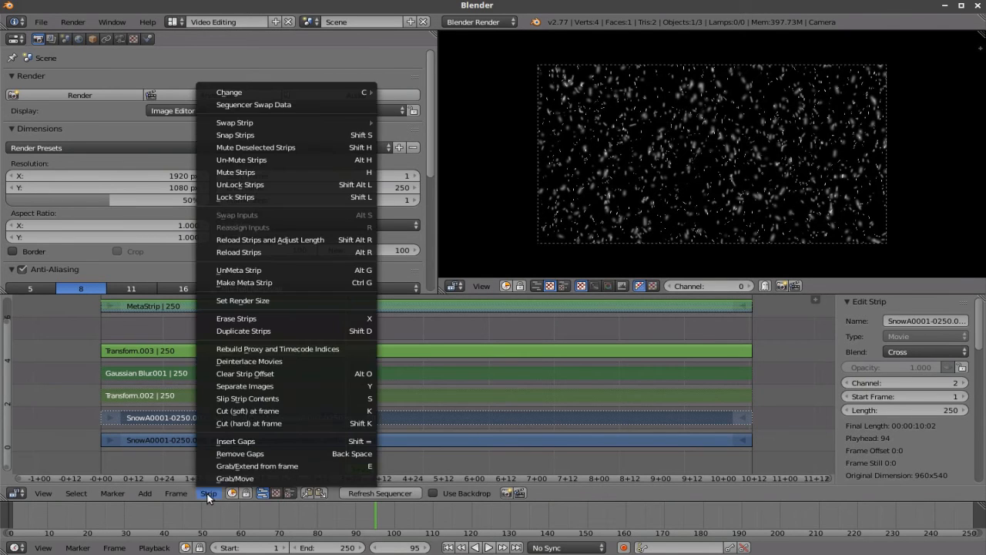
{"action": "left_click", "coordinate": [294, 284]}
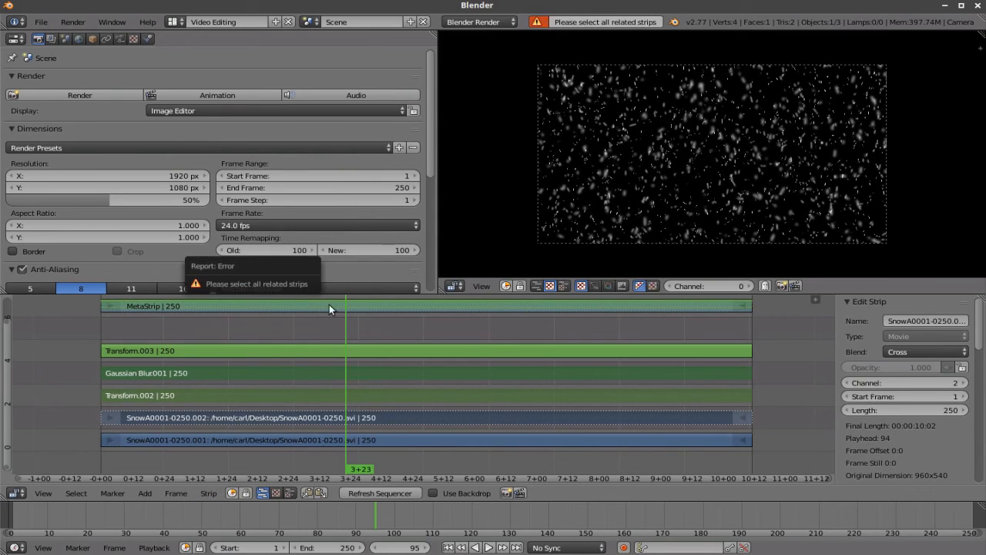
Step: Group the channel 5 Transform, channel 4 Gaussian Blur, channel 3 Transform and channel 2 snow movie strips into one meta strip
{"action": "right_click", "coordinate": [277, 355]}
{"action": "right_click", "coordinate": [279, 373]}
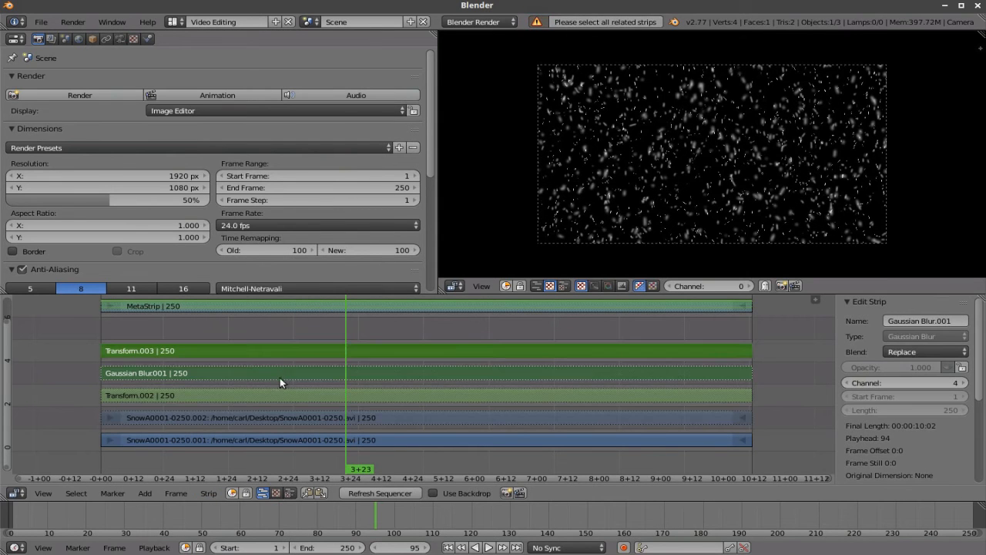
{"action": "right_click", "coordinate": [280, 395]}
{"action": "right_click", "coordinate": [278, 418]}
{"action": "left_click", "coordinate": [206, 494]}
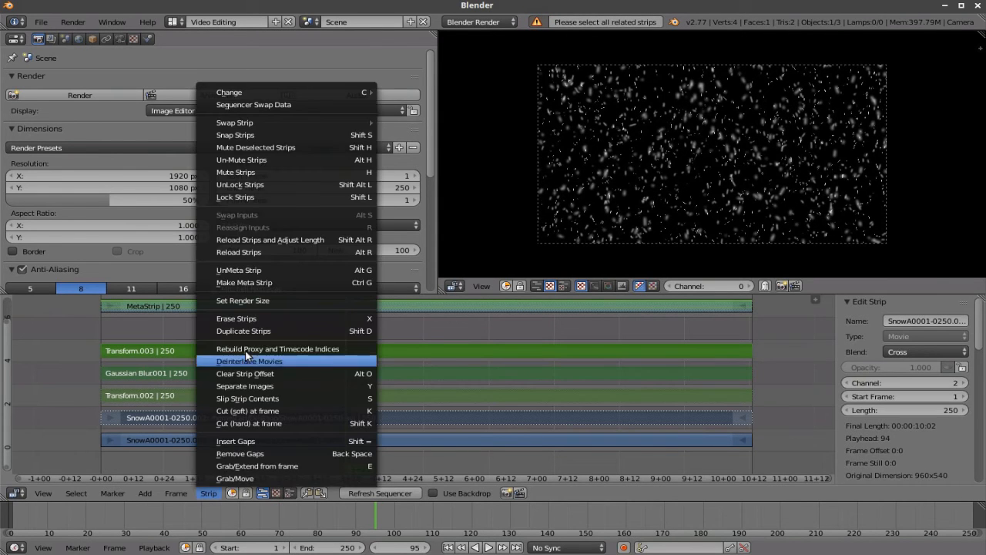
{"action": "left_click", "coordinate": [250, 282]}
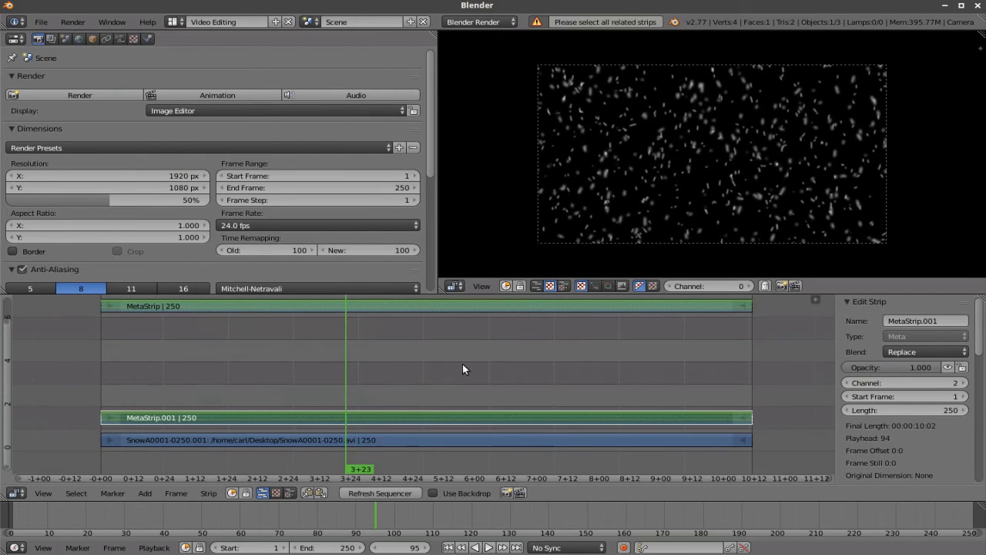
Step: Enter the channel 2 meta strip to look at the strips inside it, and return to the main sequence
{"action": "middle_click_drag", "start_coordinate": [466, 369], "coordinate": [456, 390]}
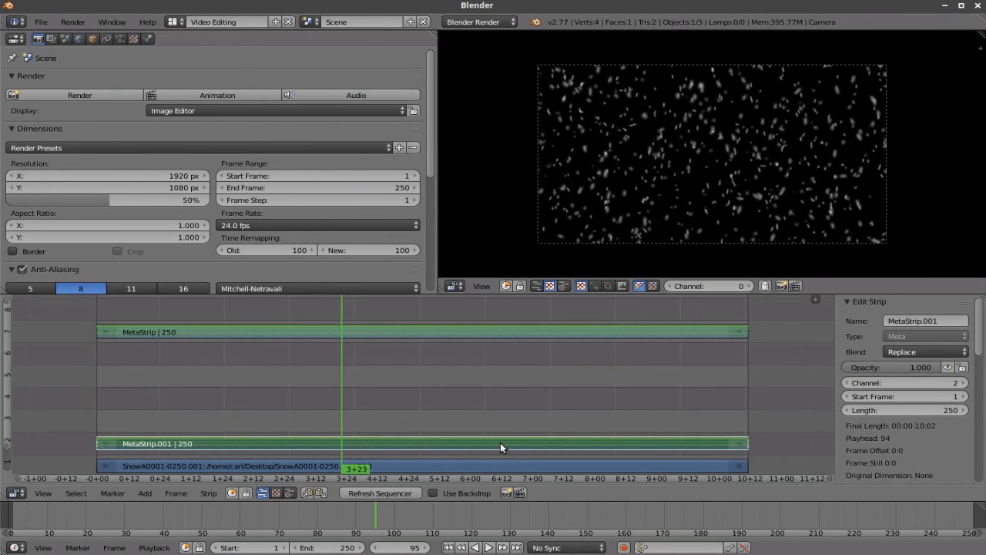
{"action": "key", "text": "Tab"}
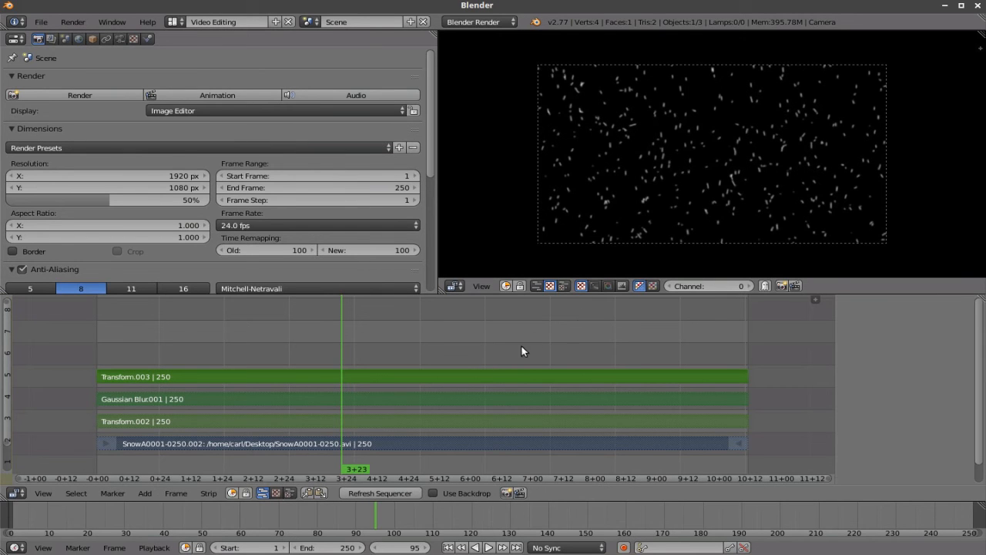
{"action": "key", "text": "ctrl+z"}
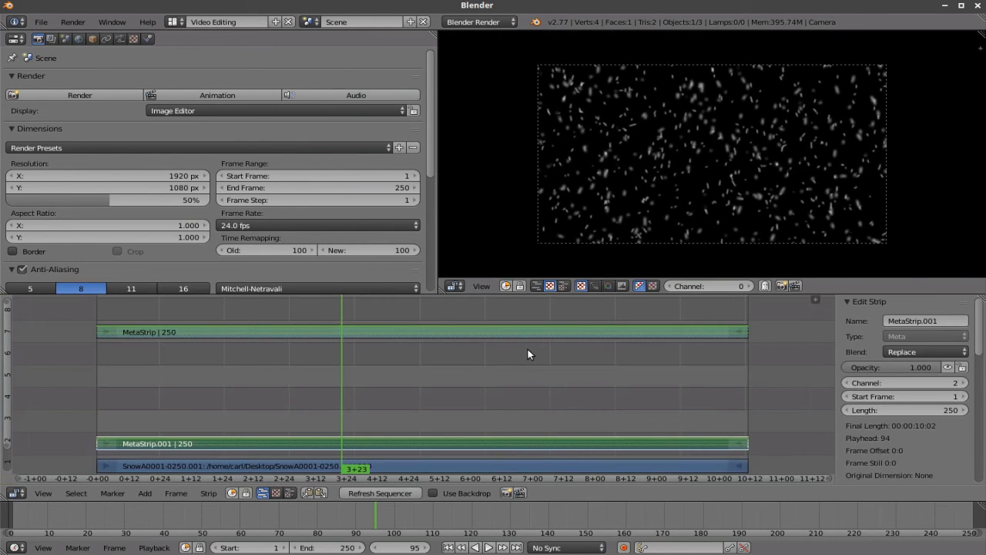
Step: Move the channel 7 meta strip down to channel 3, keeping its start at frame 1
{"action": "right_click", "coordinate": [560, 332]}
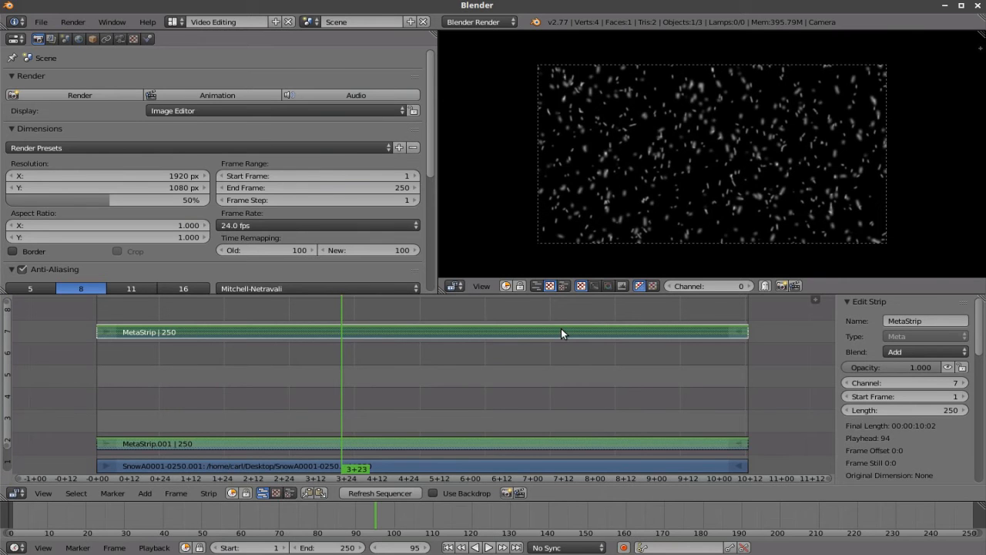
{"action": "key", "text": "g"}
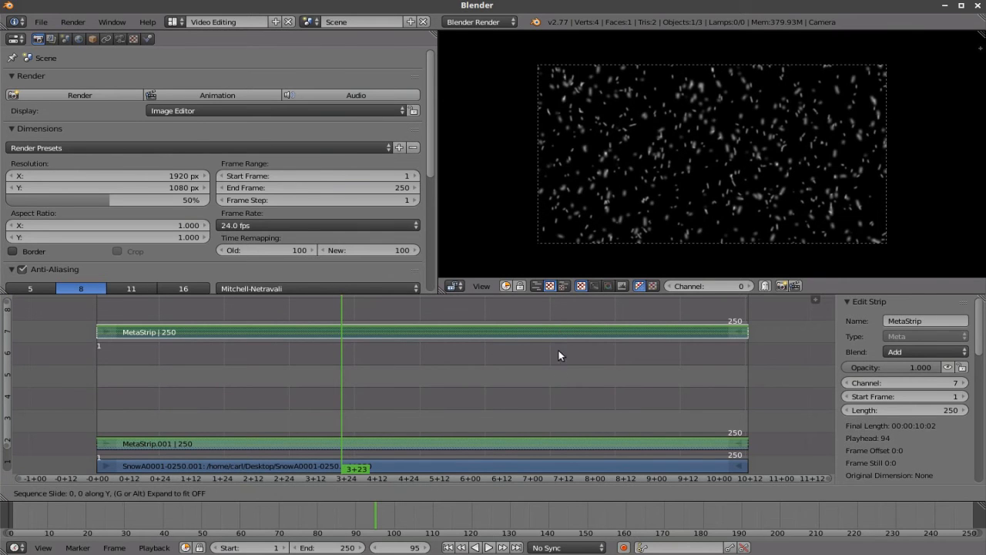
{"action": "left_click", "coordinate": [552, 415]}
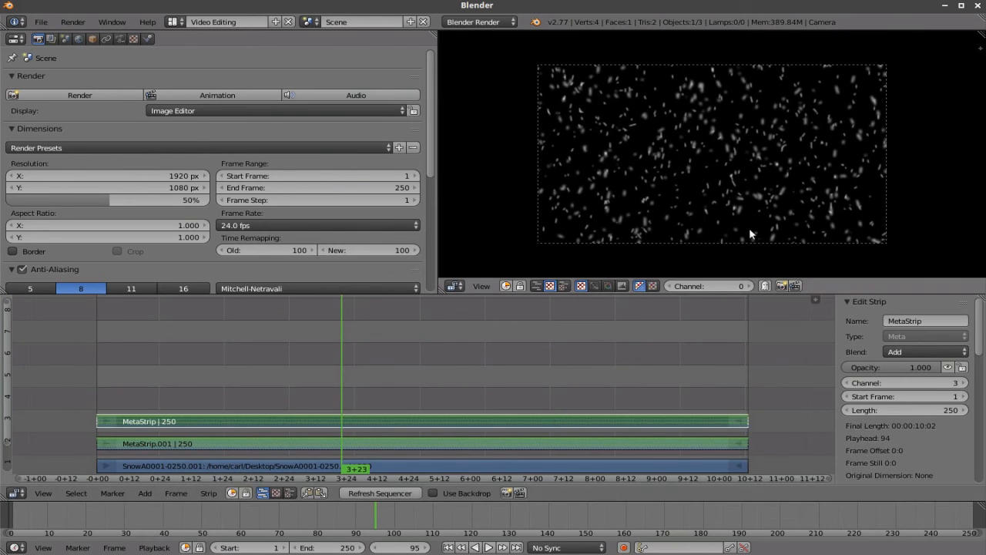
Step: Play back the sequence in an enlarged preview to check the combined snow layers, and stop playback
{"action": "scroll", "coordinate": [749, 229], "scroll_direction": "up", "scroll_amount": 2}
{"action": "scroll", "coordinate": [743, 210], "scroll_direction": "down", "scroll_amount": 1}
{"action": "key", "text": "alt+a"}
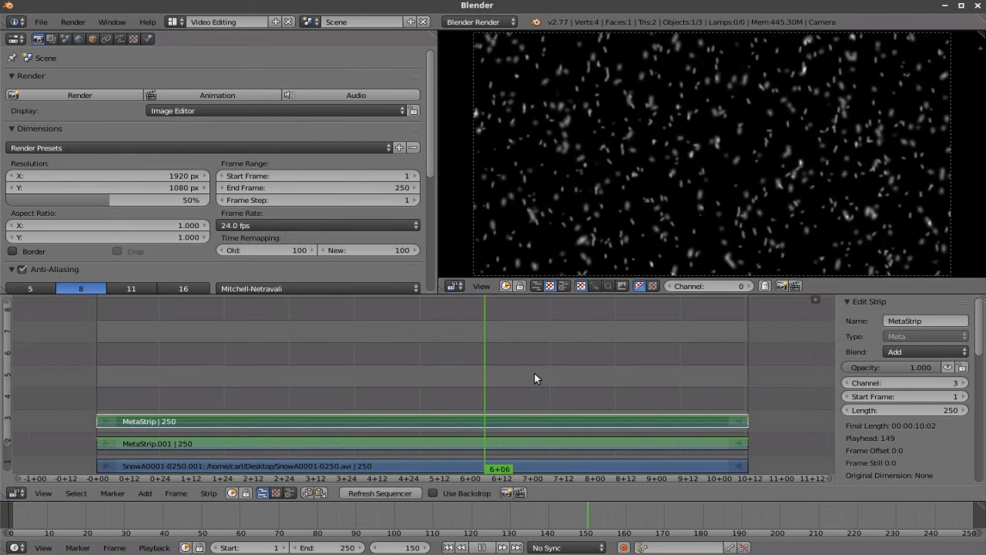
{"action": "key", "text": "Escape"}
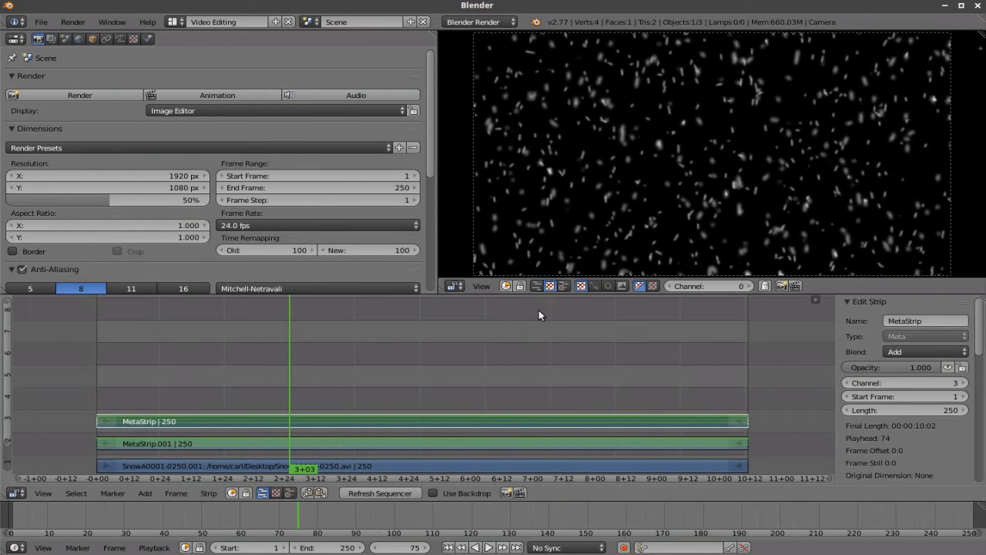
{"action": "scroll", "coordinate": [725, 184], "scroll_direction": "down", "scroll_amount": 1}
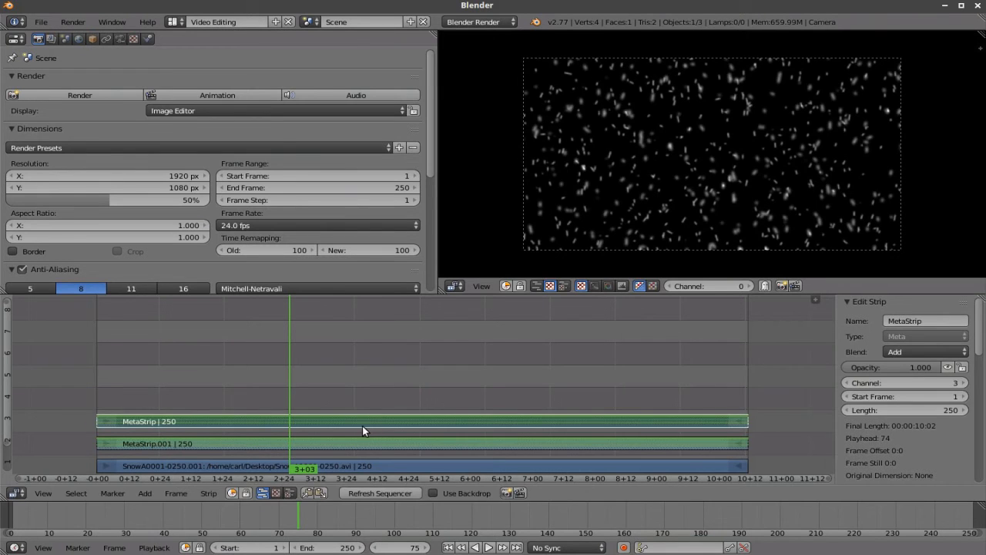
Step: Try sliding the channel 3 meta strip along the timeline, return it to frame 1, and refresh the sequencer
{"action": "key", "text": "g"}
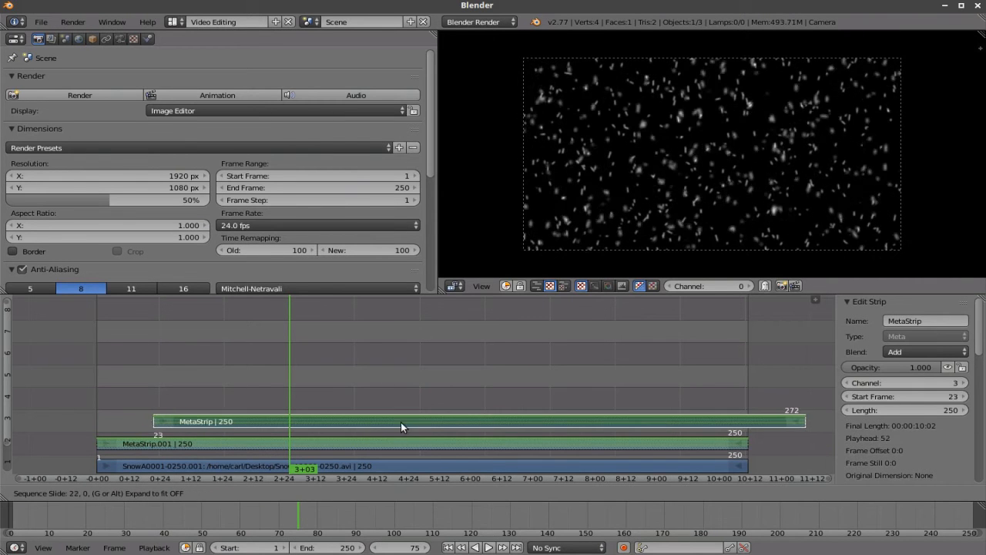
{"action": "left_click", "coordinate": [365, 427]}
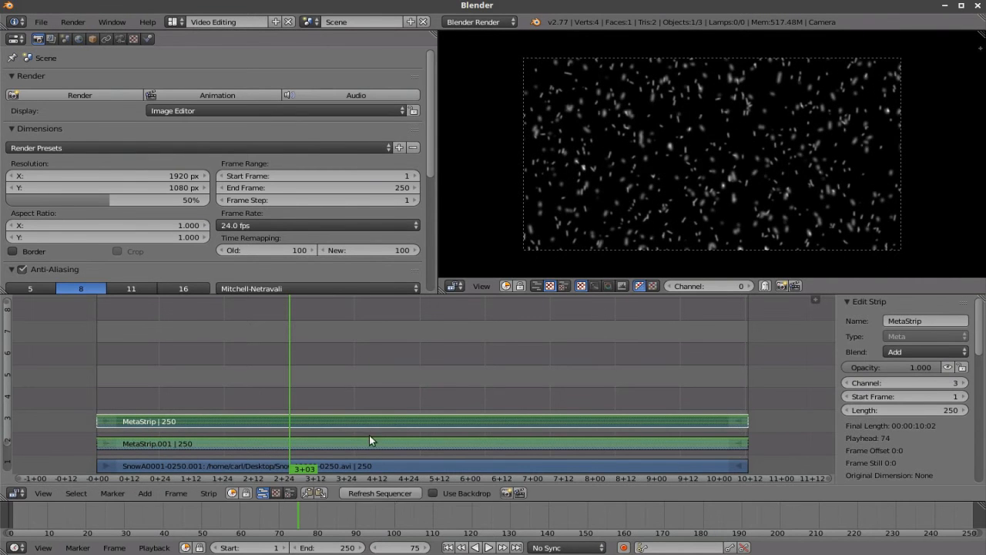
{"action": "left_click", "coordinate": [391, 491]}
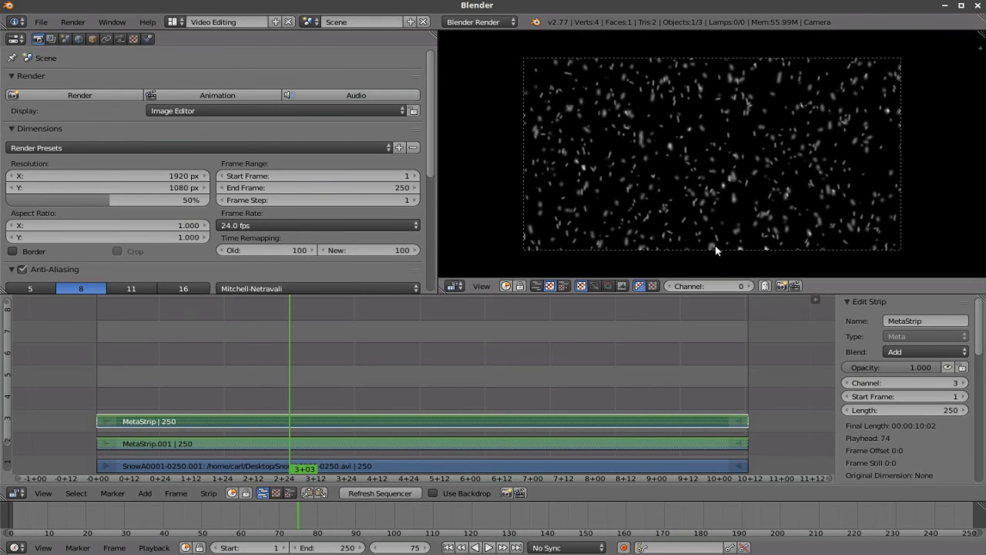
Step: Set the channel 2 meta strip's blend mode to Add while temporarily muting the channel 3 meta strip
{"action": "left_click", "coordinate": [948, 367]}
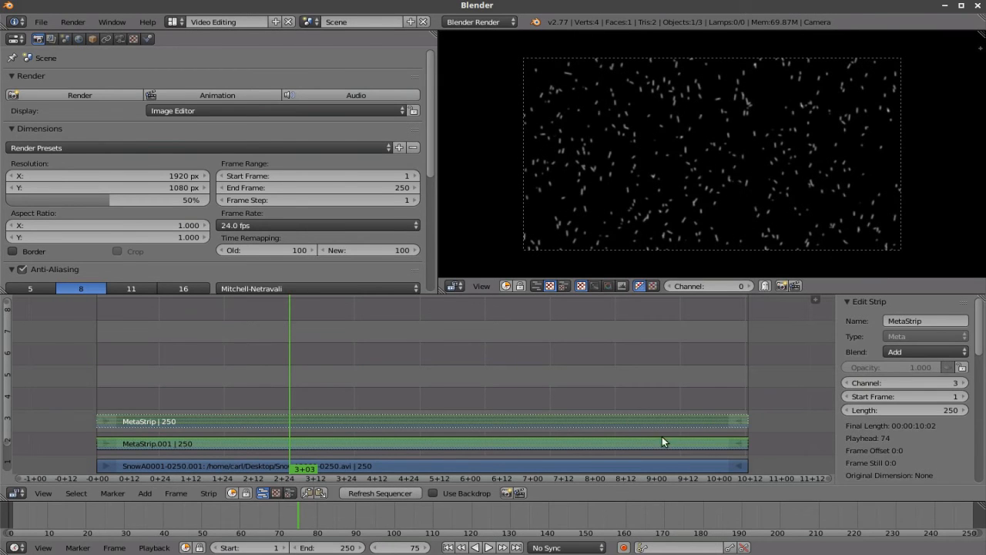
{"action": "right_click", "coordinate": [736, 439]}
{"action": "left_click", "coordinate": [934, 354]}
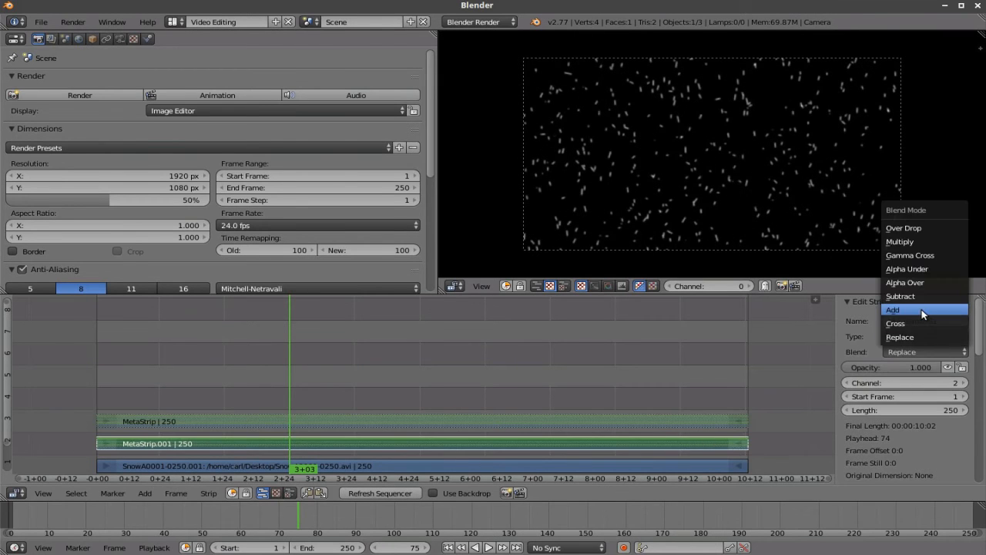
{"action": "left_click", "coordinate": [925, 316]}
{"action": "right_click", "coordinate": [669, 421]}
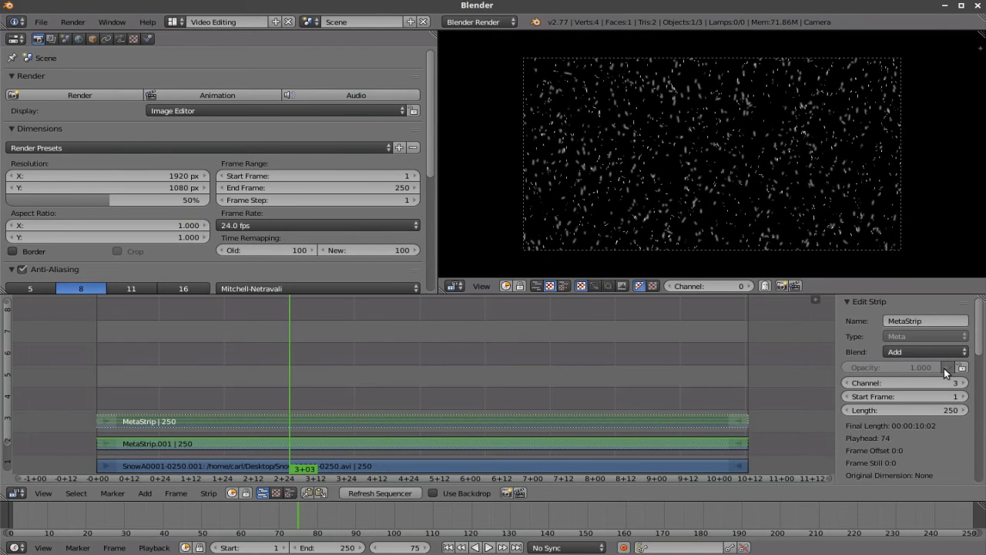
{"action": "left_click", "coordinate": [947, 368]}
Step: Play the full composite and examine the sharp and blurred snow layers at different preview zooms, then stop playback
{"action": "left_click", "coordinate": [489, 548]}
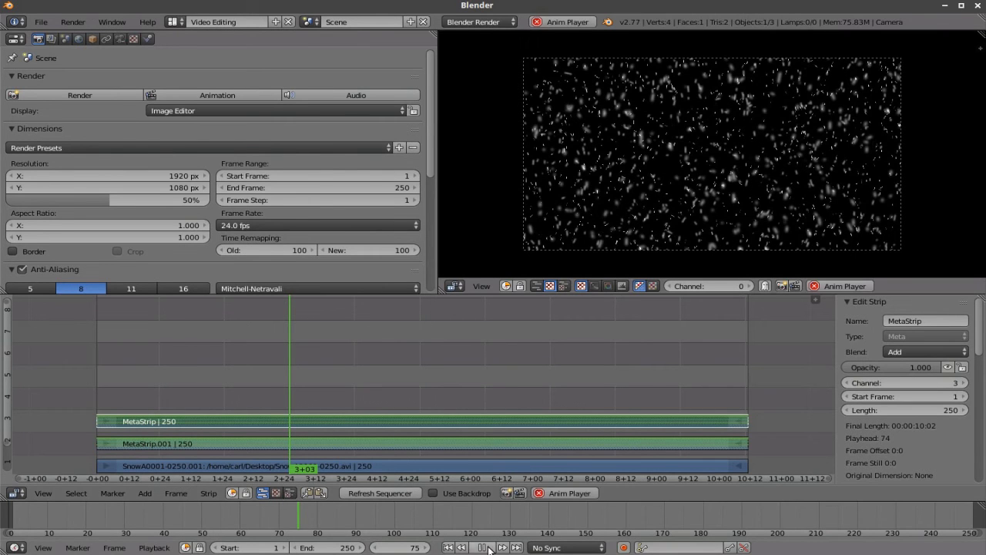
{"action": "scroll", "coordinate": [732, 185], "scroll_direction": "up", "scroll_amount": 3}
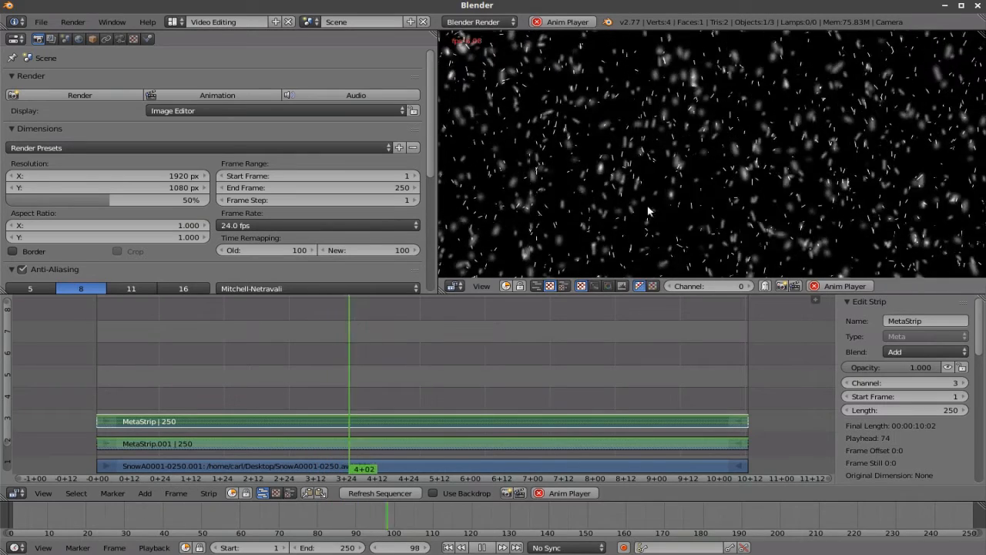
{"action": "scroll", "coordinate": [668, 177], "scroll_direction": "down", "scroll_amount": 2}
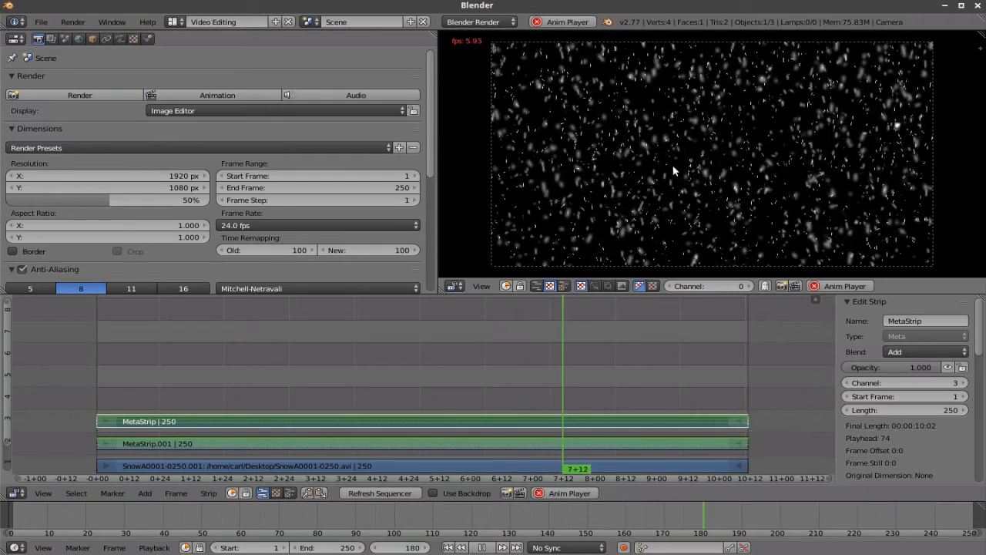
{"action": "scroll", "coordinate": [672, 170], "scroll_direction": "up", "scroll_amount": 1}
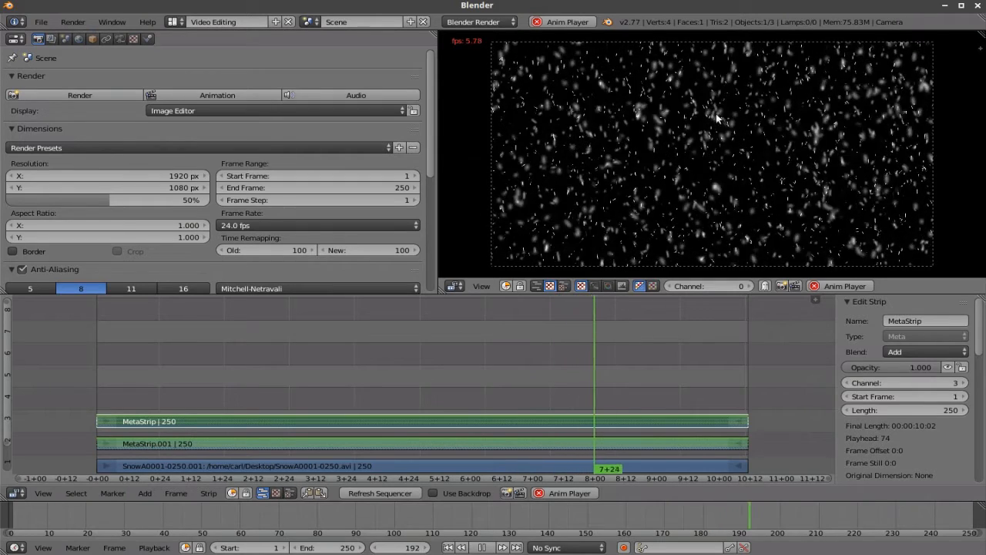
{"action": "scroll", "coordinate": [740, 139], "scroll_direction": "down", "scroll_amount": 1}
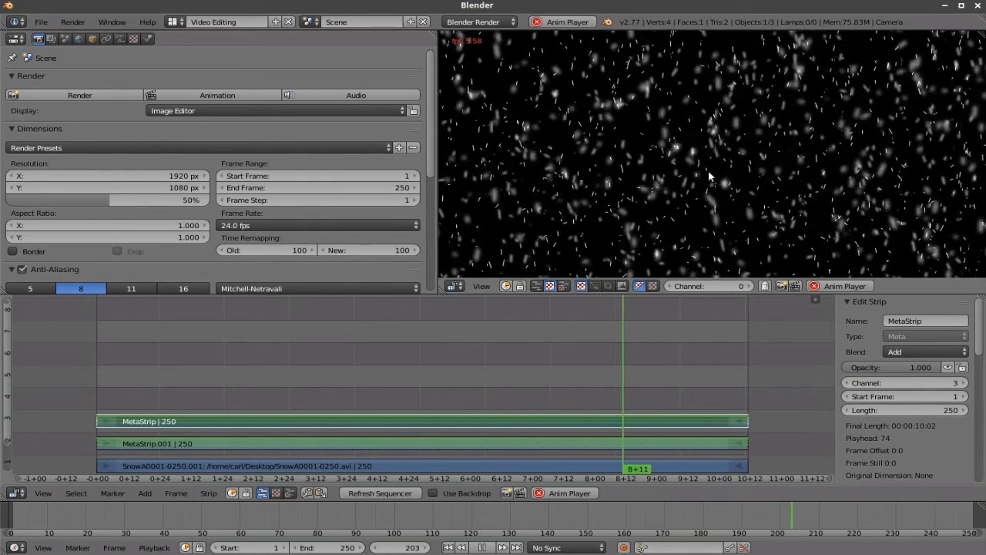
{"action": "scroll", "coordinate": [701, 172], "scroll_direction": "down", "scroll_amount": 1}
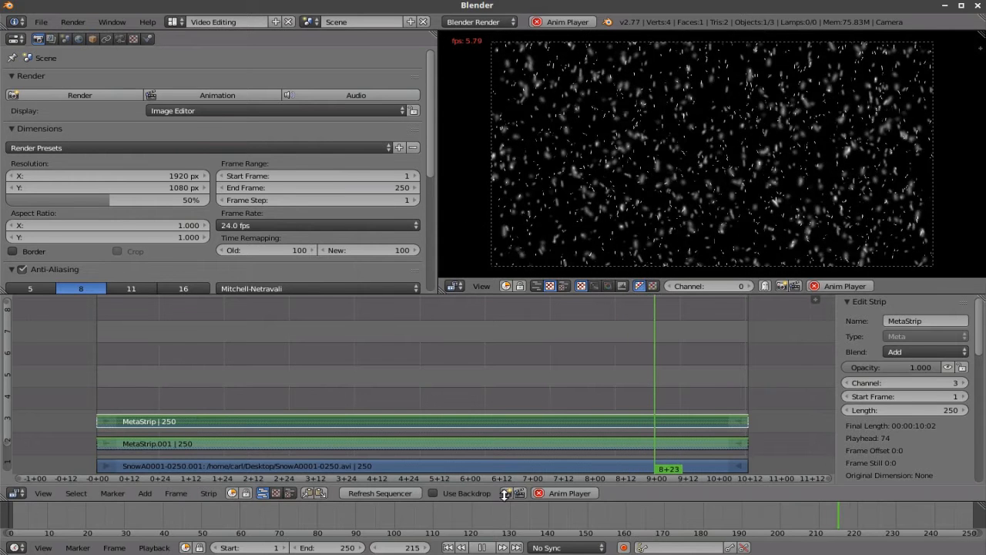
{"action": "key", "text": "alt+a"}
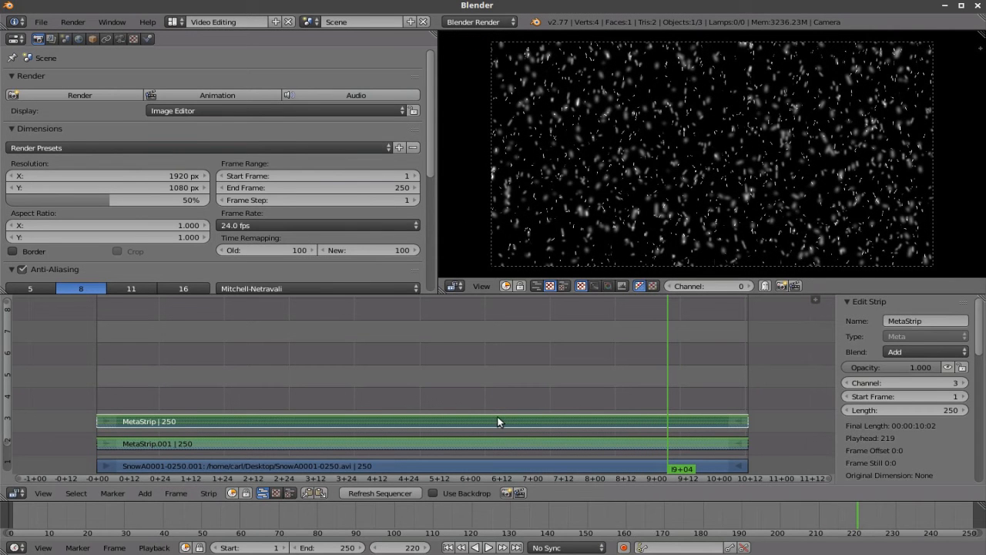
Step: Return to frame 1 and change the render output path to the file name Snow in the Desktop folder
{"action": "left_click", "coordinate": [448, 547]}
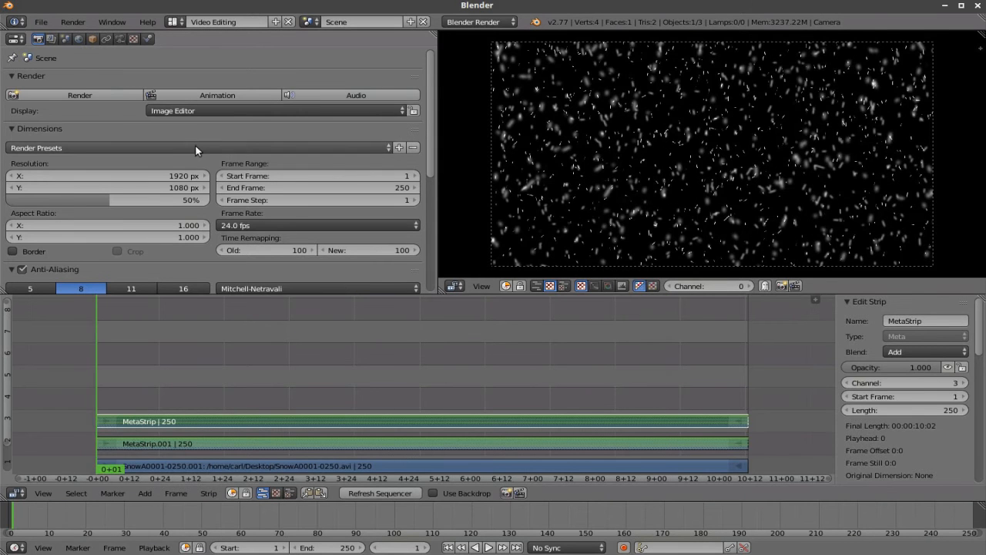
{"action": "scroll", "coordinate": [608, 135], "scroll_direction": "up", "scroll_amount": 1}
{"action": "scroll", "coordinate": [613, 125], "scroll_direction": "up", "scroll_amount": 5}
{"action": "scroll", "coordinate": [621, 129], "scroll_direction": "down", "scroll_amount": 4}
{"action": "scroll", "coordinate": [629, 131], "scroll_direction": "down", "scroll_amount": 2}
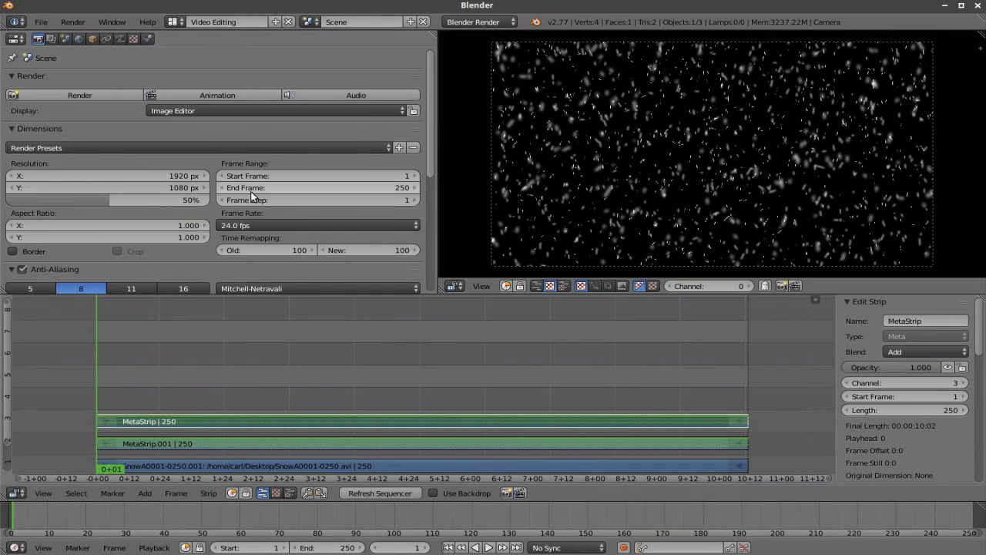
{"action": "scroll", "coordinate": [273, 193], "scroll_direction": "down", "scroll_amount": 7}
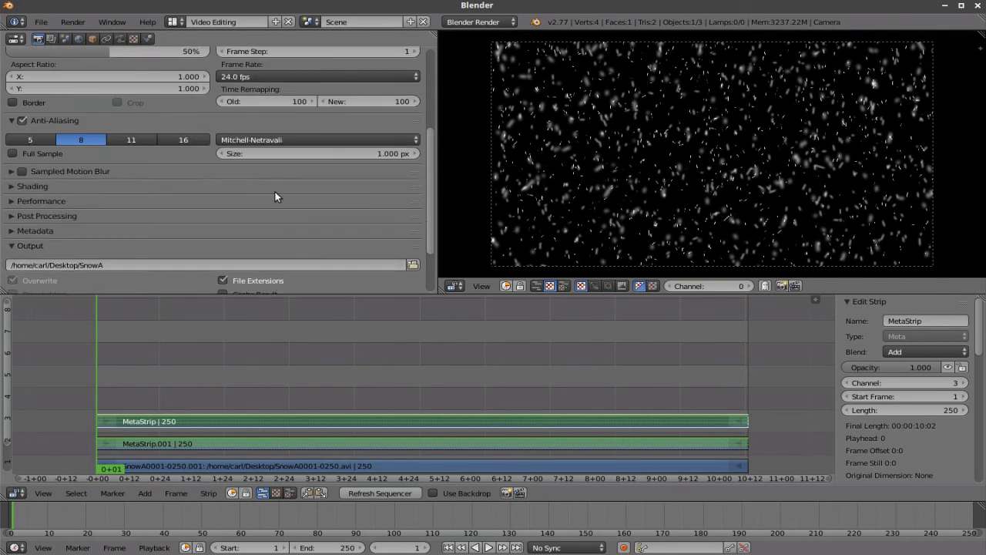
{"action": "left_click", "coordinate": [203, 194]}
{"action": "key", "text": "End"}
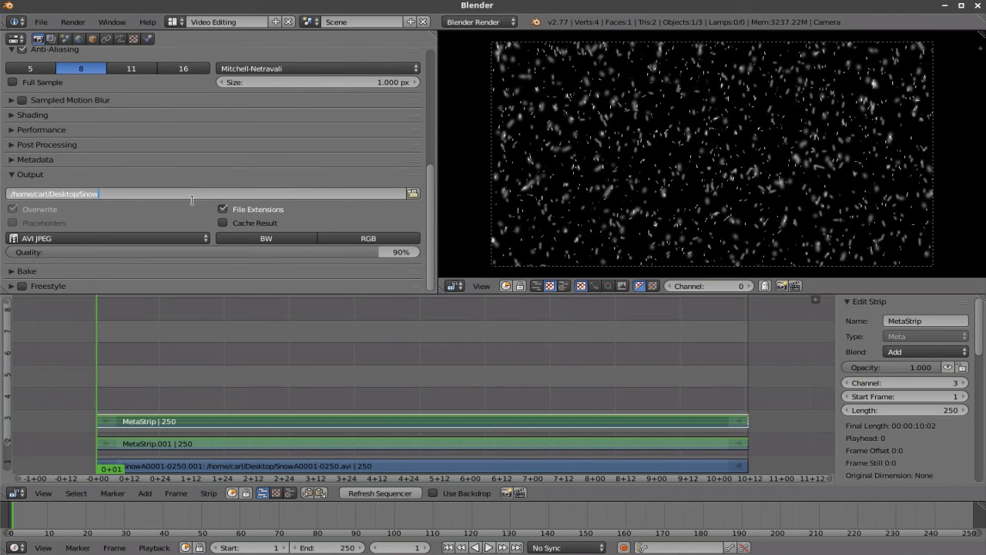
{"action": "key", "text": "Return"}
Step: Render the sequence as an animation from frame 1 to 250
{"action": "scroll", "coordinate": [202, 192], "scroll_direction": "up", "scroll_amount": 7}
{"action": "left_click", "coordinate": [183, 94]}
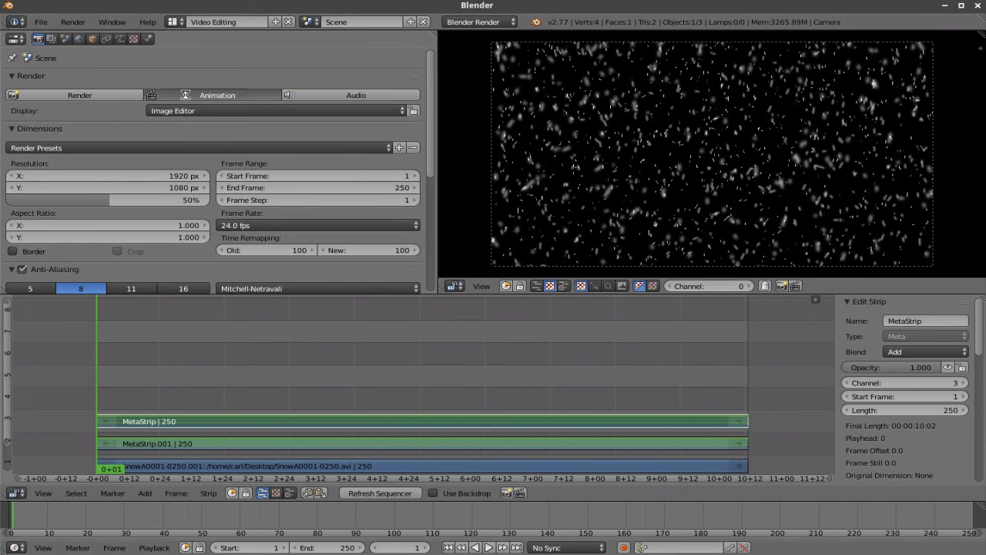
{"action": "scroll", "coordinate": [448, 344], "scroll_direction": "down", "scroll_amount": 1}
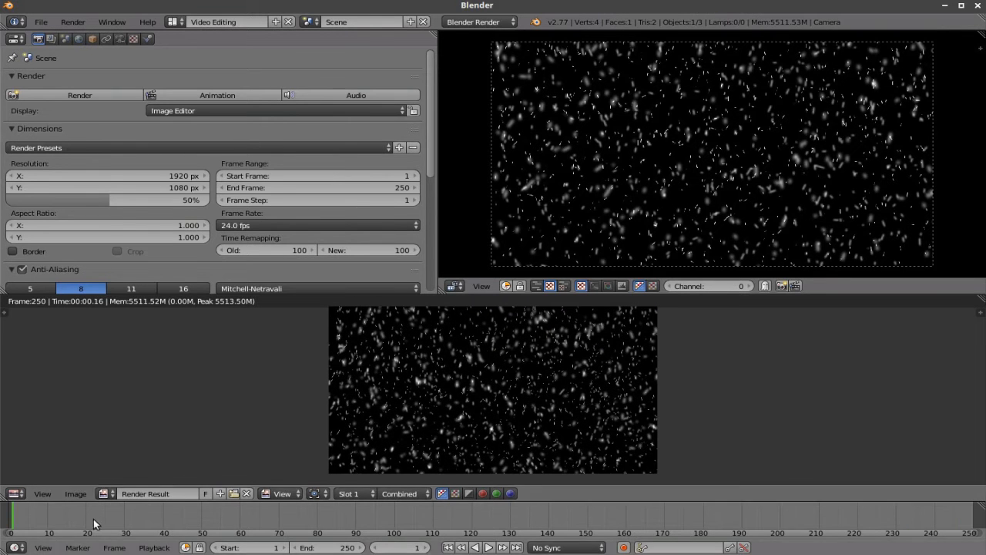
Step: Switch the render result area back to the Video Sequence Editor and create a new empty scene
{"action": "left_click", "coordinate": [14, 493]}
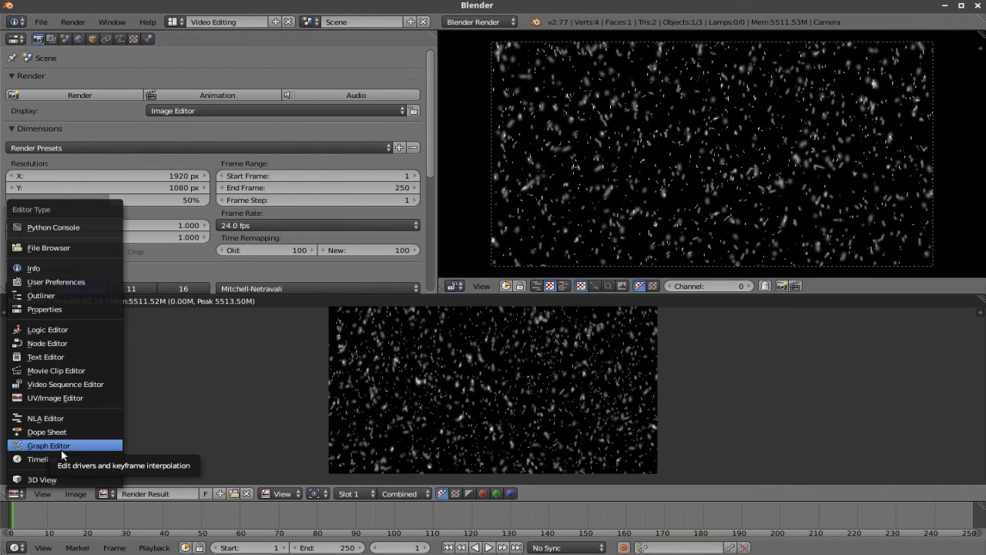
{"action": "left_click", "coordinate": [54, 382]}
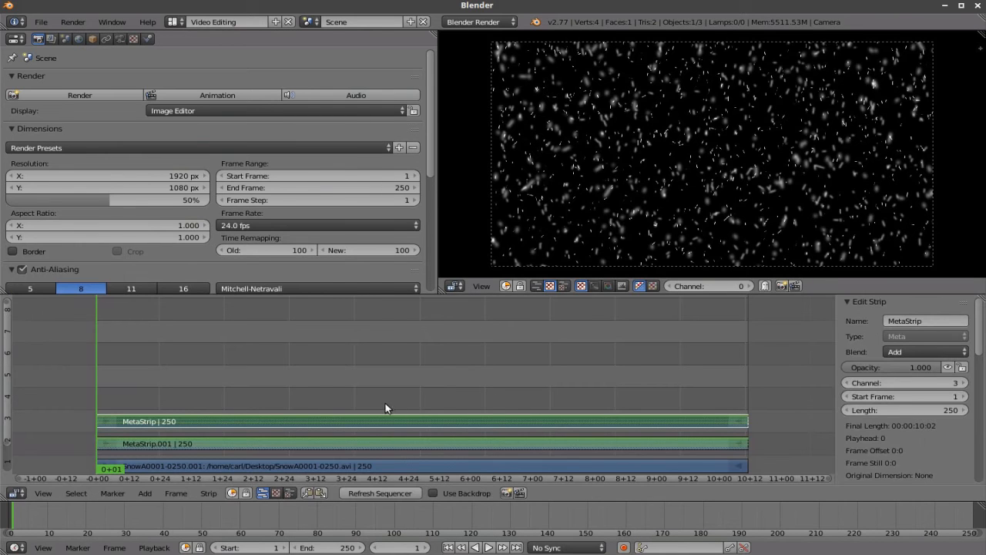
{"action": "left_click", "coordinate": [410, 22]}
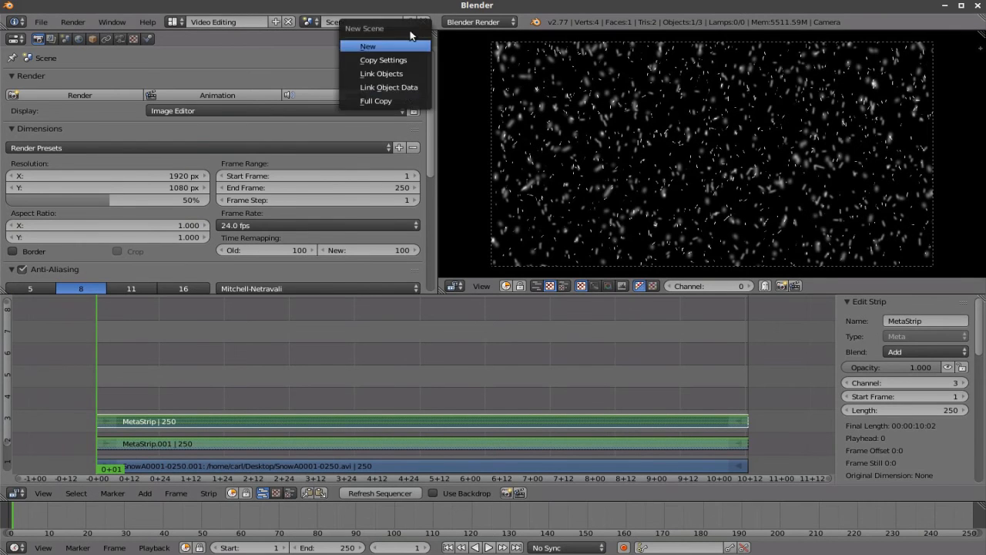
{"action": "left_click", "coordinate": [388, 46]}
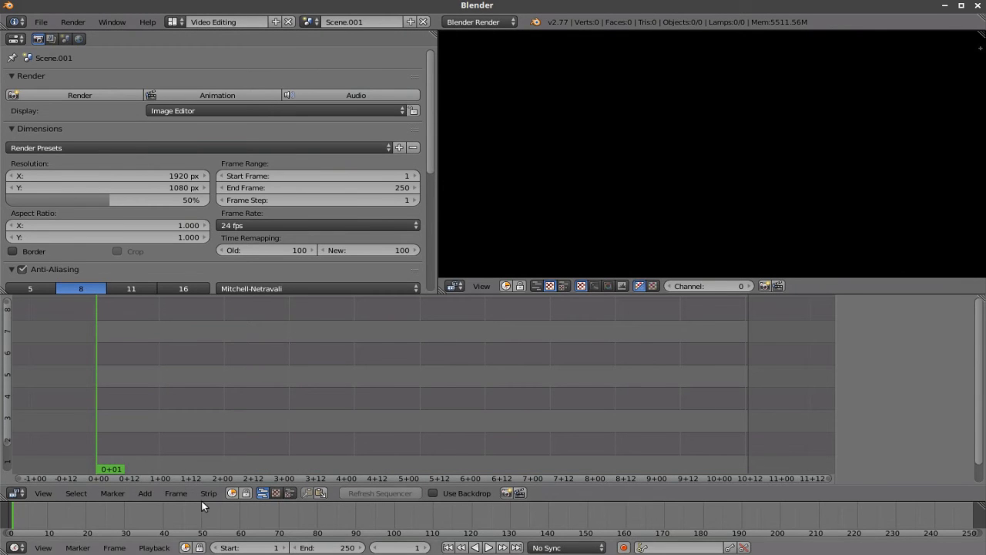
Step: Add the movie strip SnowB0001-0250.avi from the Desktop folder on channel 1, starting at frame 1
{"action": "left_click", "coordinate": [147, 492]}
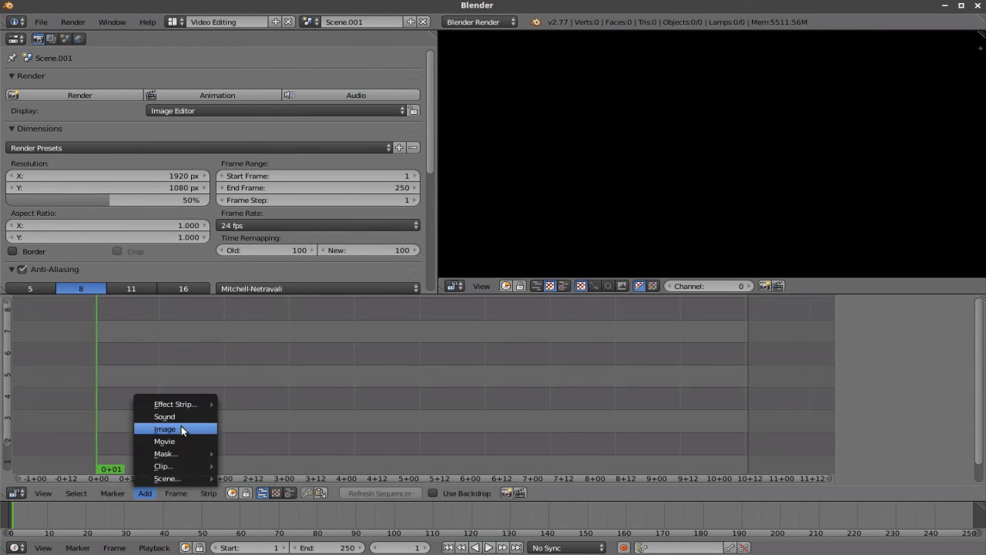
{"action": "left_click", "coordinate": [182, 441]}
{"action": "left_click", "coordinate": [231, 109]}
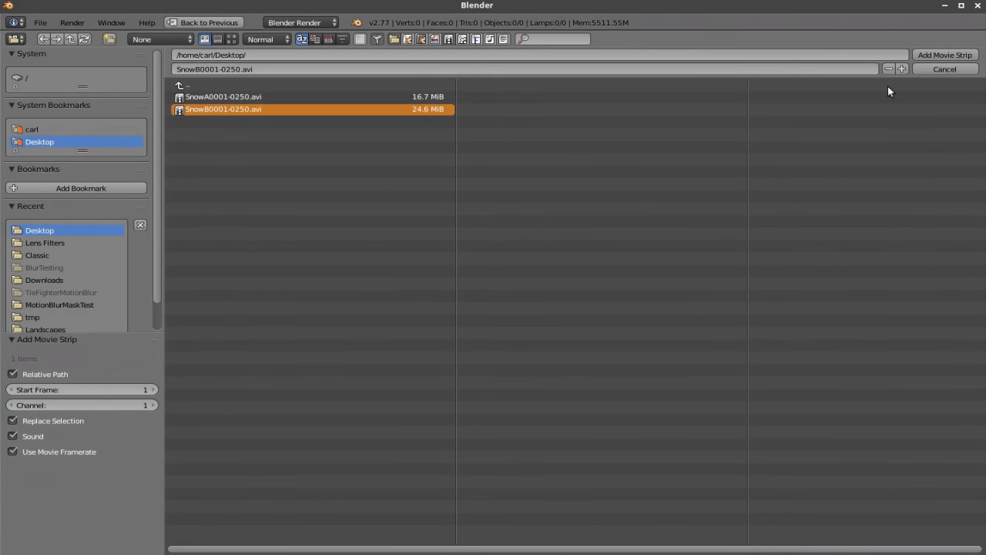
{"action": "left_click", "coordinate": [945, 55]}
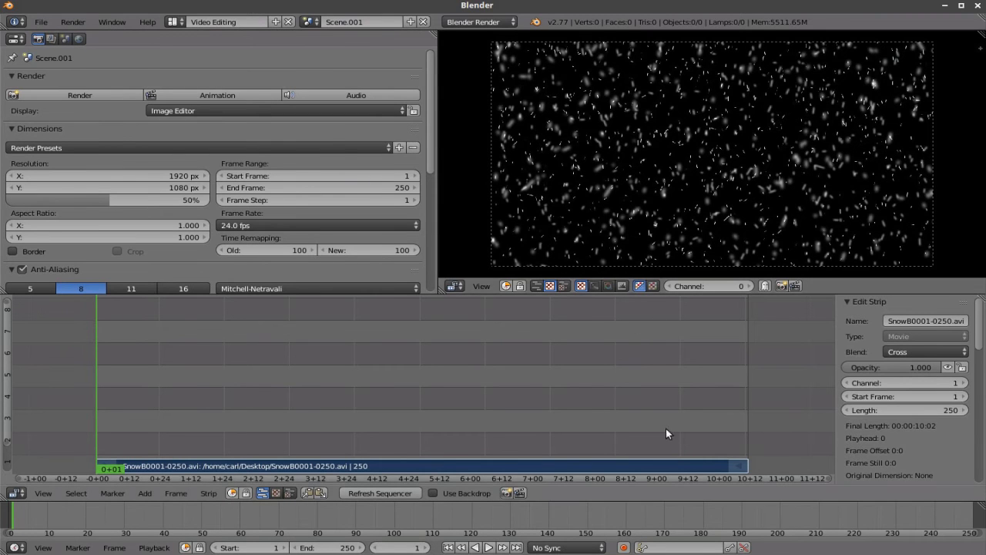
Step: Add a Curves modifier to the snow movie strip and pull down its green and blue curves to tint the flakes orange
{"action": "scroll", "coordinate": [878, 422], "scroll_direction": "down", "scroll_amount": 10}
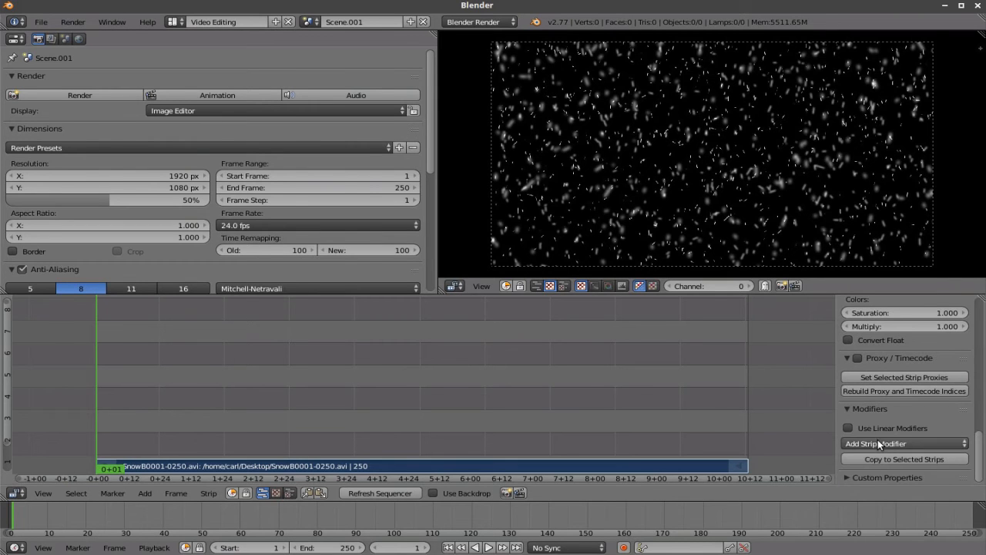
{"action": "left_click", "coordinate": [877, 443]}
{"action": "left_click", "coordinate": [876, 469]}
{"action": "scroll", "coordinate": [892, 417], "scroll_direction": "down", "scroll_amount": 5}
{"action": "scroll", "coordinate": [894, 419], "scroll_direction": "down", "scroll_amount": 2}
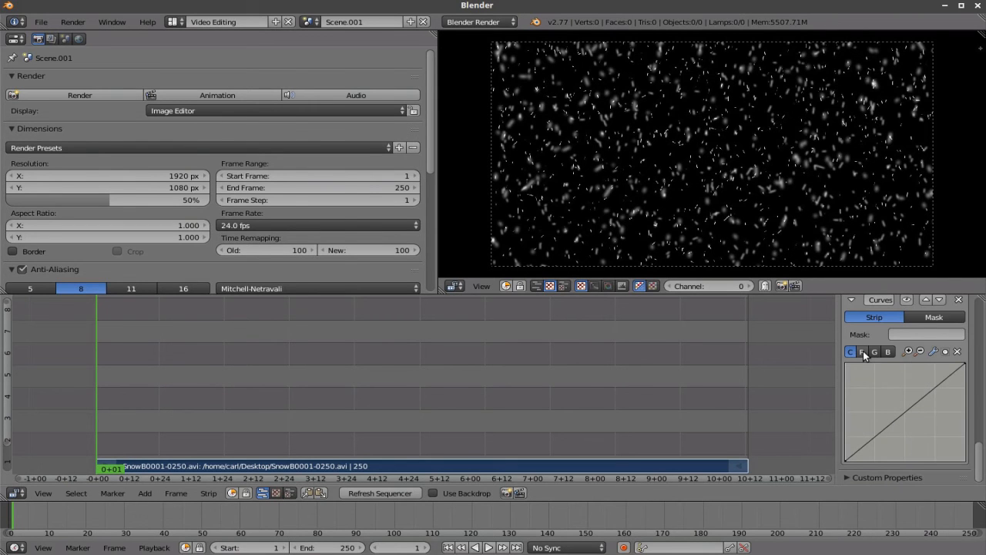
{"action": "mouse_move", "coordinate": [902, 406]}
{"action": "left_mouse_down"}
{"action": "mouse_move", "coordinate": [887, 396]}
{"action": "mouse_move", "coordinate": [916, 419]}
{"action": "left_mouse_up"}
{"action": "left_click", "coordinate": [888, 353]}
{"action": "scroll", "coordinate": [720, 171], "scroll_direction": "up", "scroll_amount": 2}
{"action": "scroll", "coordinate": [713, 172], "scroll_direction": "down", "scroll_amount": 3}
Step: Set the snow movie strip's blend mode to Add and move the strip up to channel 4
{"action": "scroll", "coordinate": [884, 359], "scroll_direction": "up", "scroll_amount": 15}
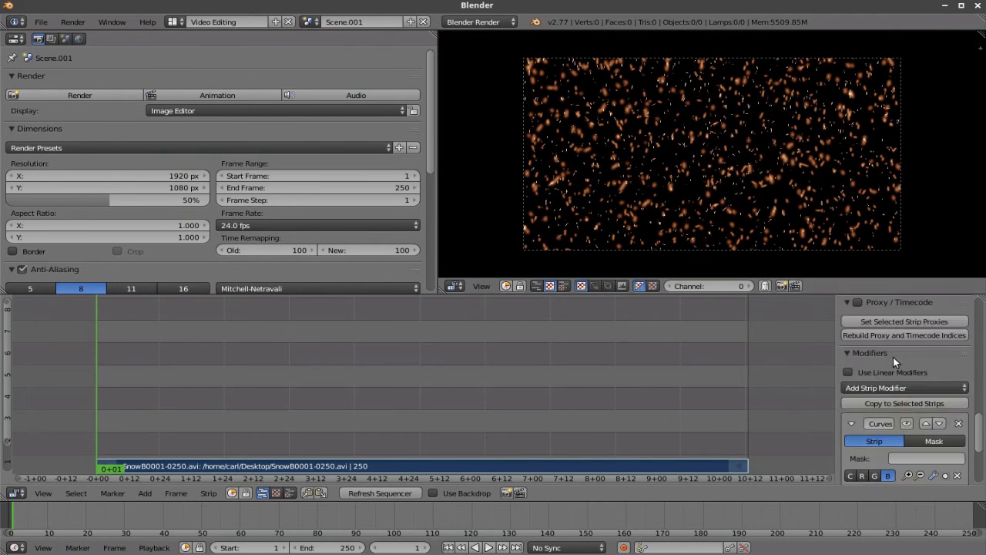
{"action": "left_click", "coordinate": [944, 352]}
{"action": "left_click", "coordinate": [950, 336]}
{"action": "right_click_drag", "start_coordinate": [466, 453], "coordinate": [455, 396]}
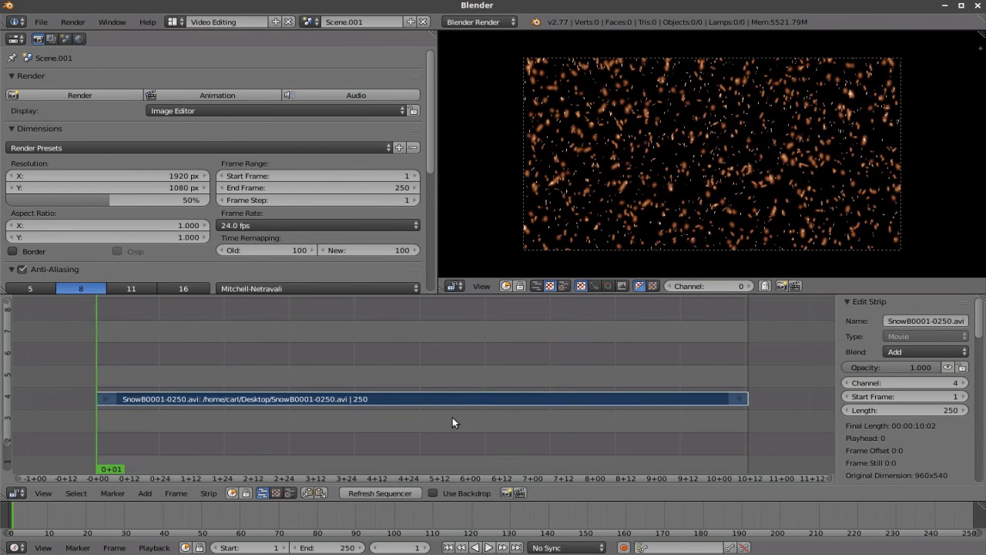
Step: Add a Color effect strip on channel 1 and extend its end to frame 250
{"action": "left_click", "coordinate": [153, 492]}
{"action": "mouse_move", "coordinate": [201, 405]}
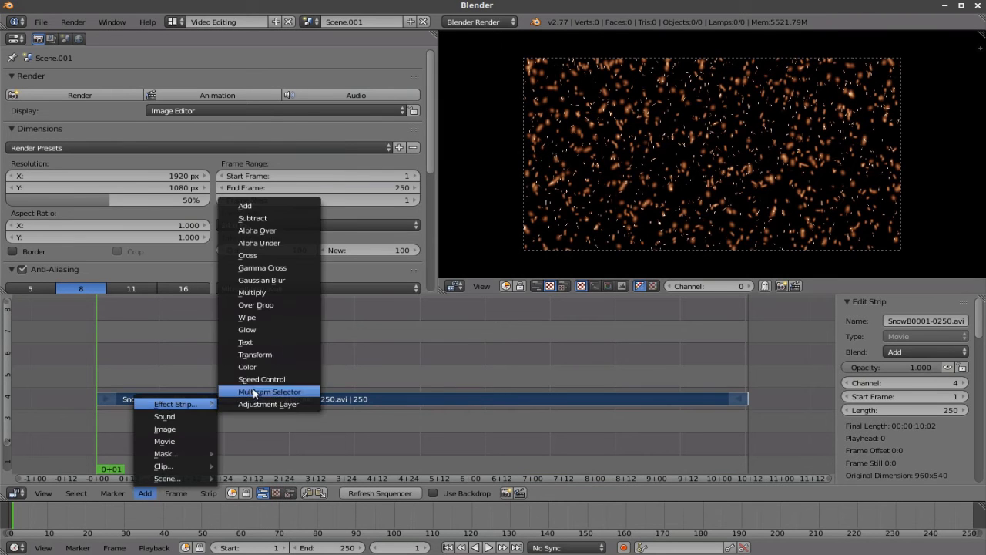
{"action": "left_click", "coordinate": [265, 366]}
{"action": "right_click_drag", "start_coordinate": [159, 466], "coordinate": [742, 464]}
Step: Set the Color strip's color to dark blue with R 0.008, G 0.009 and B 0.187
{"action": "scroll", "coordinate": [859, 432], "scroll_direction": "down", "scroll_amount": 4}
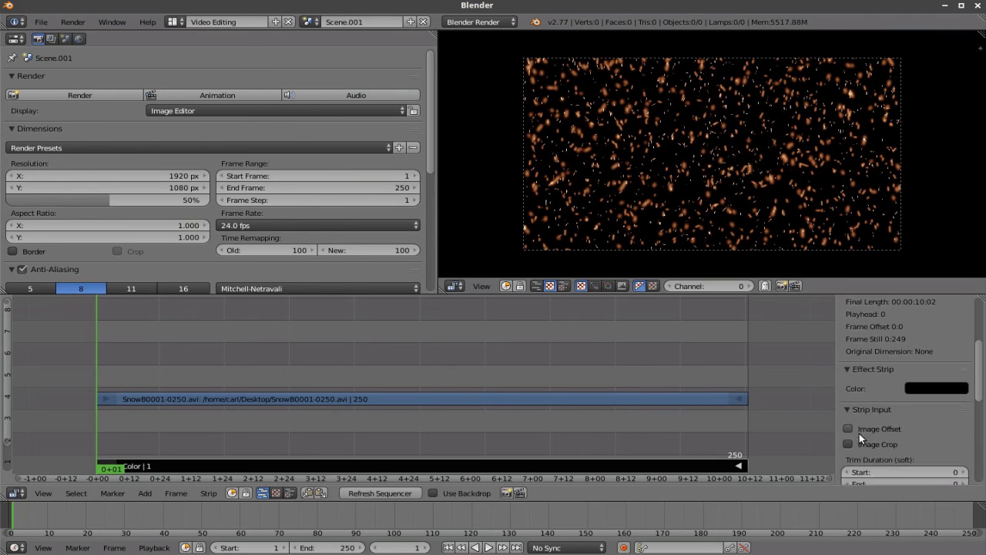
{"action": "scroll", "coordinate": [922, 355], "scroll_direction": "up", "scroll_amount": 1}
{"action": "left_click", "coordinate": [940, 338]}
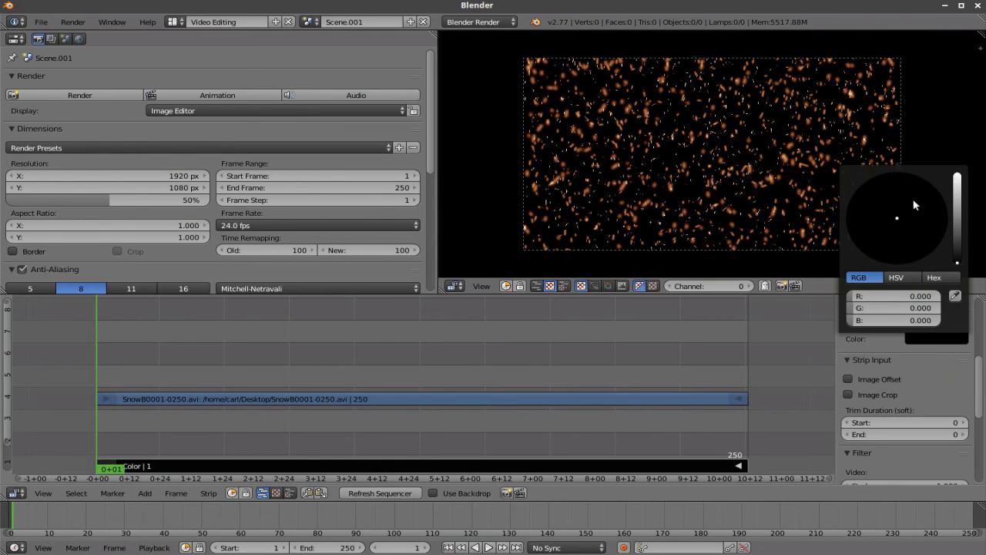
{"action": "left_click_drag", "start_coordinate": [958, 240], "coordinate": [933, 200]}
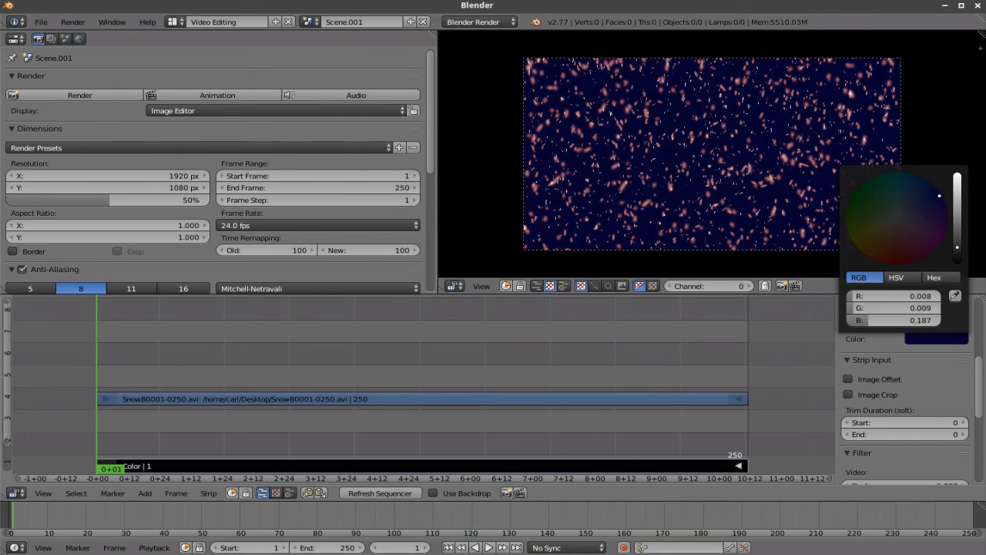
Step: Play the tinted snow over the dark blue background and examine it at several preview zooms, then stop playback
{"action": "scroll", "coordinate": [696, 164], "scroll_direction": "up", "scroll_amount": 3}
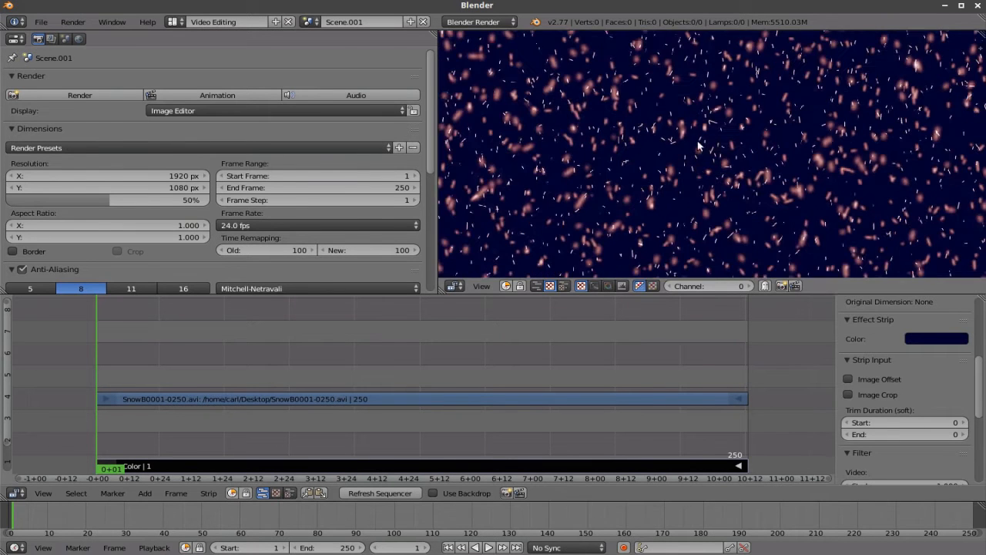
{"action": "scroll", "coordinate": [634, 149], "scroll_direction": "down", "scroll_amount": 3}
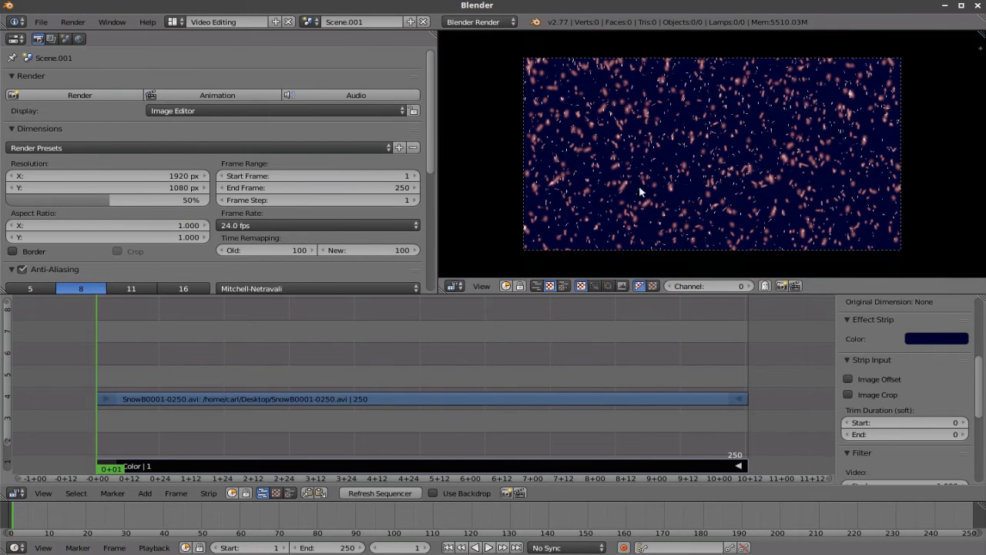
{"action": "left_click", "coordinate": [490, 548]}
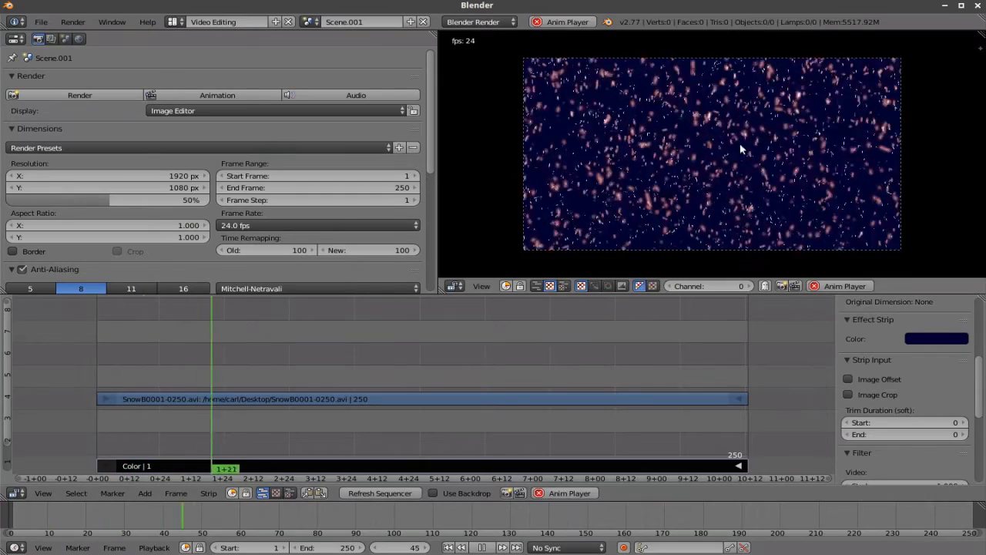
{"action": "left_click", "coordinate": [485, 548]}
{"action": "scroll", "coordinate": [668, 166], "scroll_direction": "up", "scroll_amount": 2}
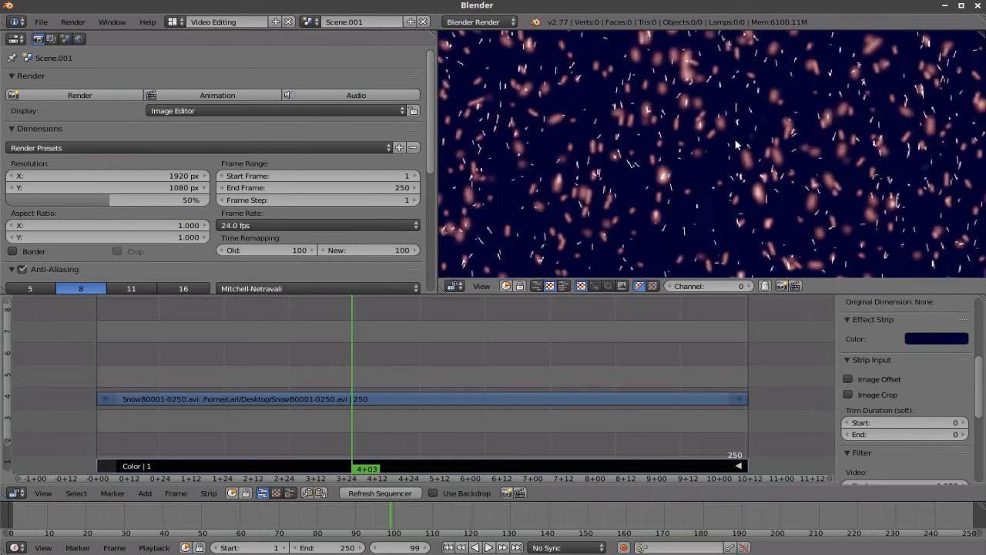
{"action": "scroll", "coordinate": [737, 154], "scroll_direction": "down", "scroll_amount": 1}
{"action": "scroll", "coordinate": [745, 160], "scroll_direction": "down", "scroll_amount": 1}
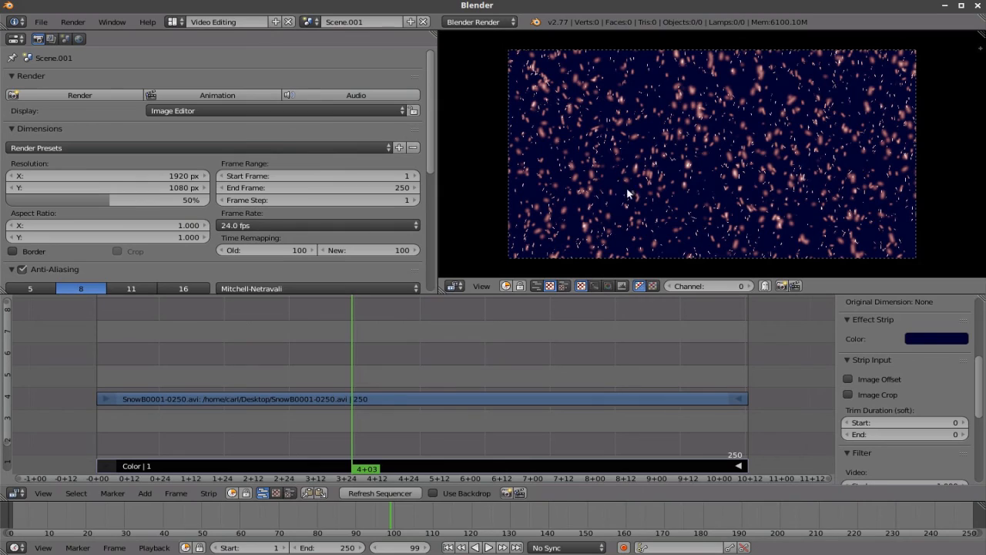
{"action": "left_click", "coordinate": [489, 547]}
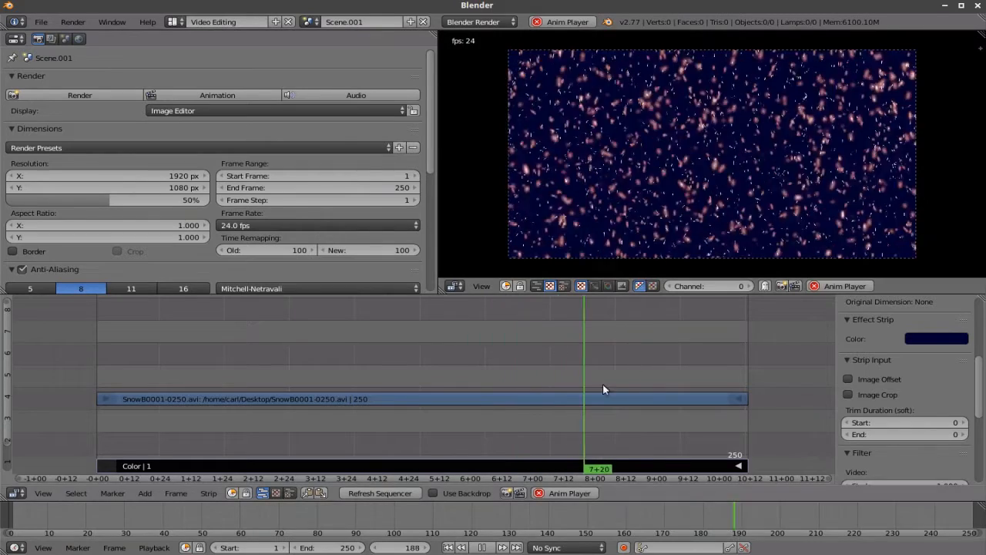
{"action": "key", "text": "alt+a"}
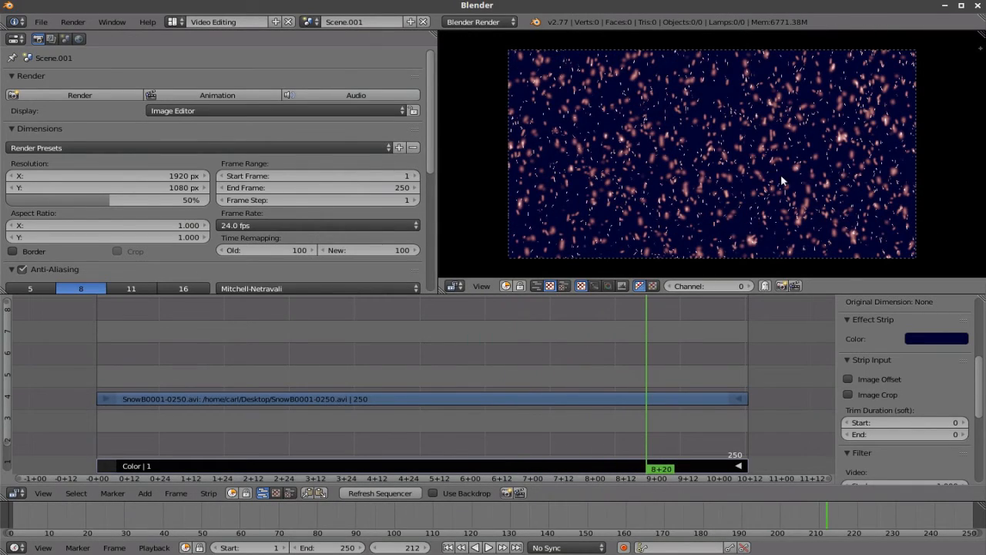
{"action": "scroll", "coordinate": [781, 180], "scroll_direction": "up", "scroll_amount": 3}
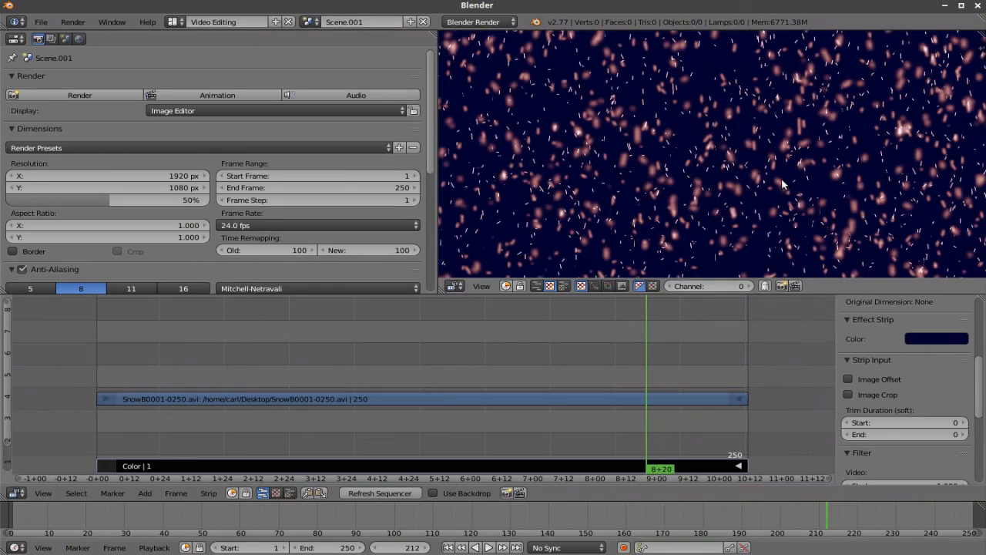
{"action": "left_click", "coordinate": [488, 547]}
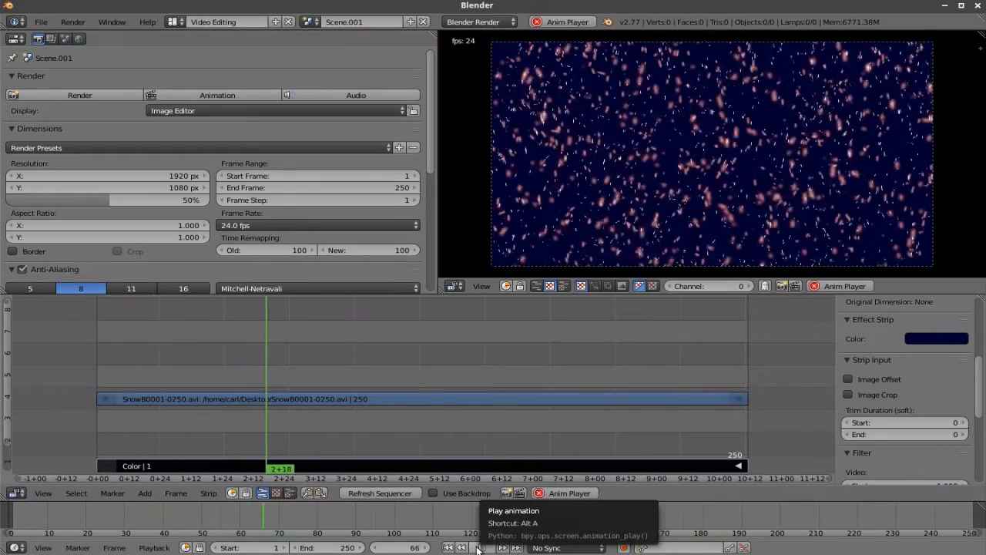
{"action": "left_click", "coordinate": [479, 547]}
Step: Return to frame 1, replay the composite to about frame 109 and inspect the tinted flakes close up
{"action": "left_click", "coordinate": [448, 547]}
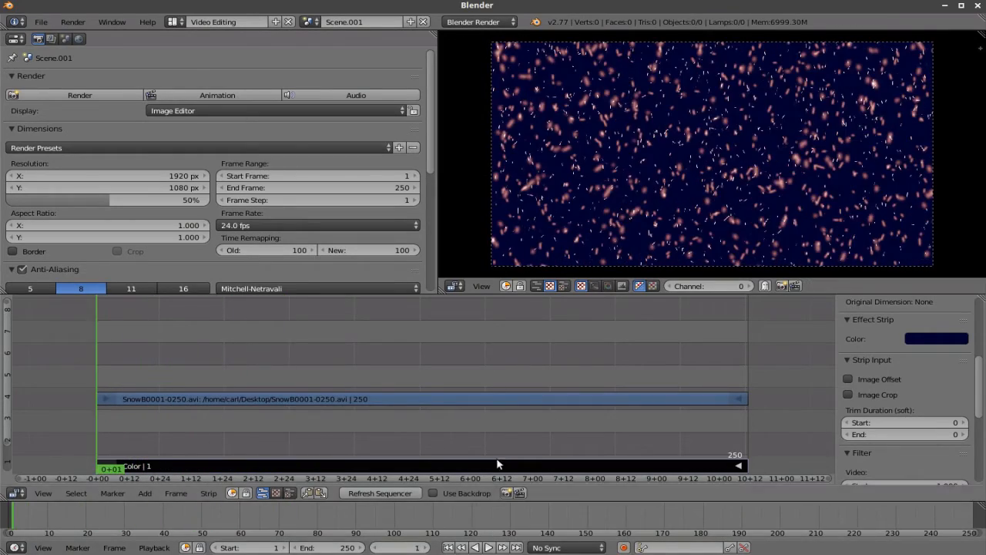
{"action": "left_click", "coordinate": [488, 547]}
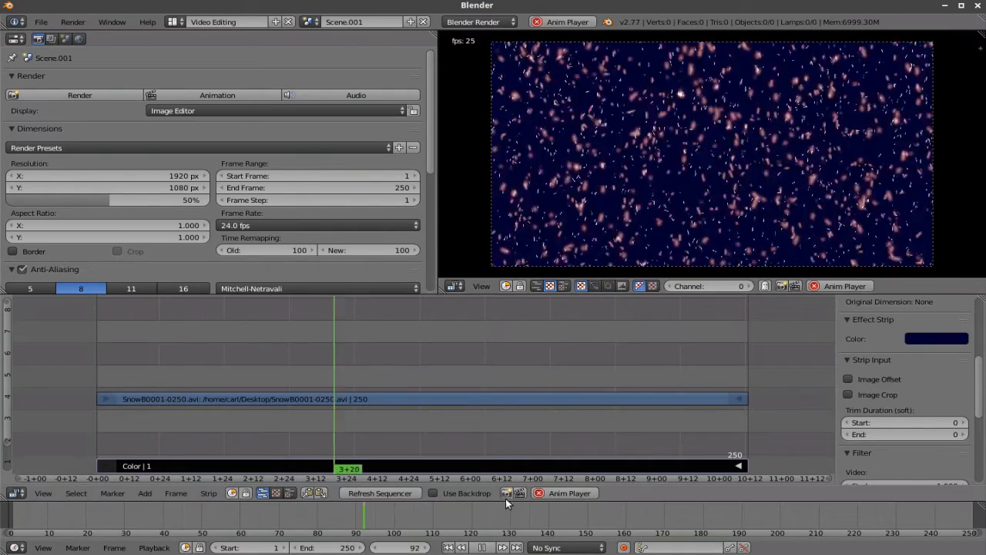
{"action": "key", "text": "alt+a"}
{"action": "scroll", "coordinate": [693, 223], "scroll_direction": "up", "scroll_amount": 2}
{"action": "scroll", "coordinate": [736, 202], "scroll_direction": "down", "scroll_amount": 2}
{"action": "scroll", "coordinate": [736, 208], "scroll_direction": "down", "scroll_amount": 1}
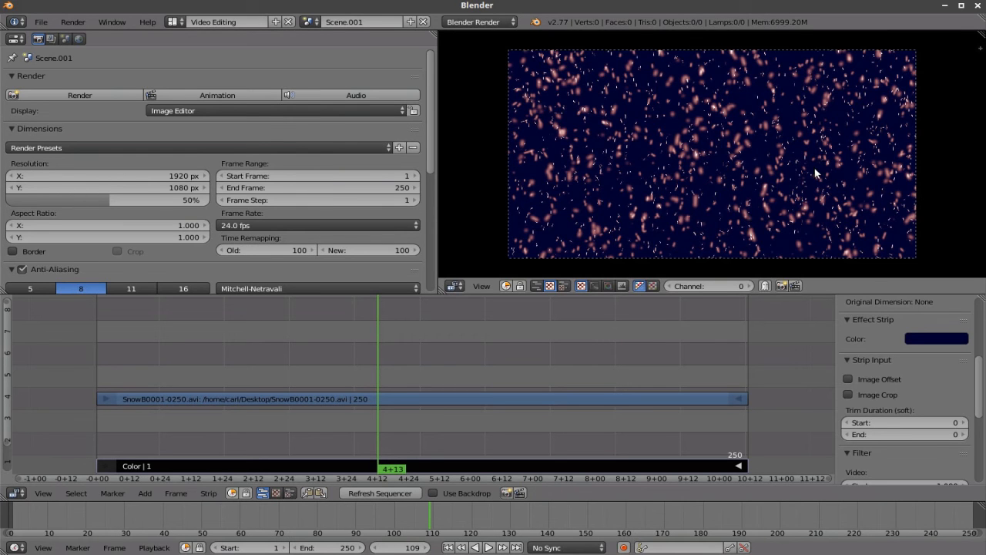
{"action": "scroll", "coordinate": [815, 173], "scroll_direction": "up", "scroll_amount": 3}
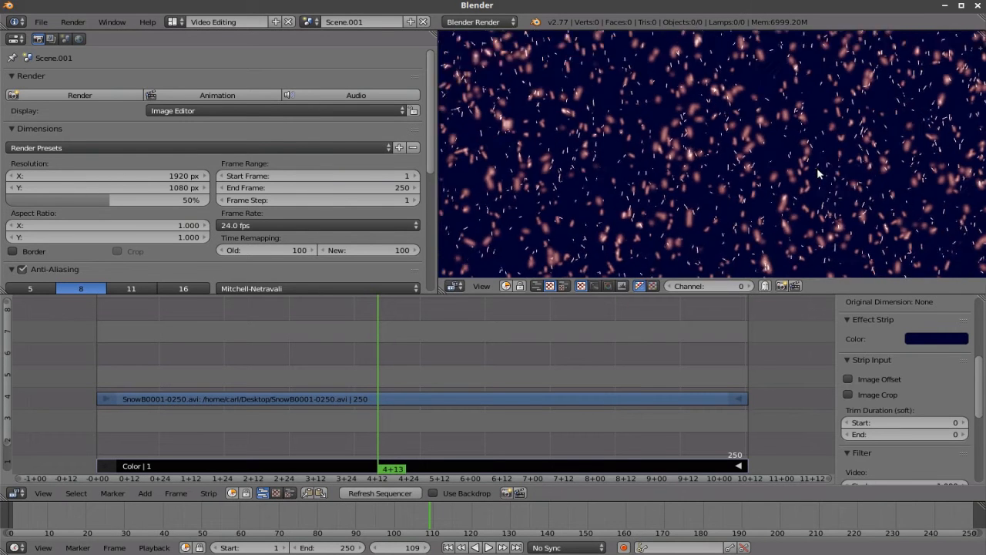
{"action": "scroll", "coordinate": [817, 169], "scroll_direction": "up", "scroll_amount": 5}
{"action": "scroll", "coordinate": [818, 173], "scroll_direction": "down", "scroll_amount": 6}
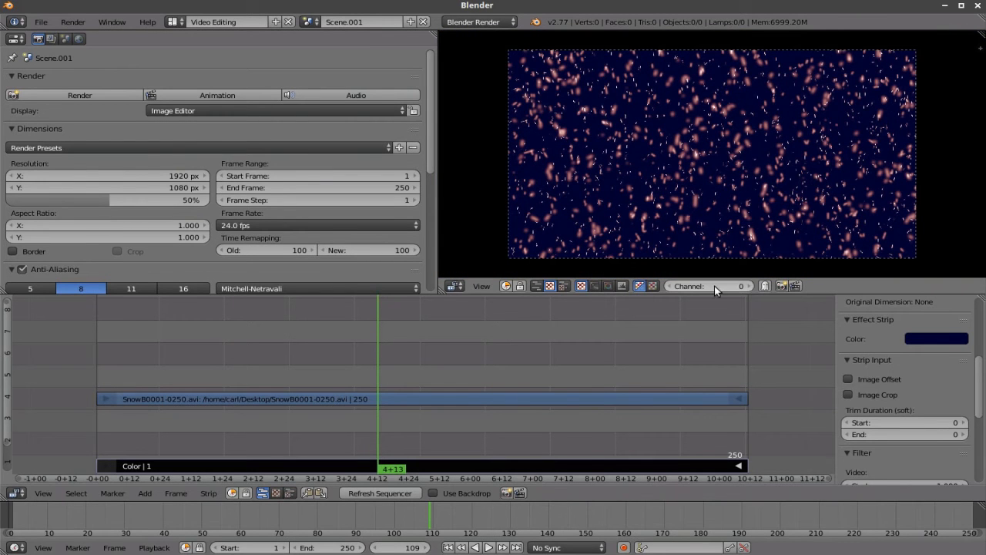
Step: Select the snow movie strip on channel 4 and remove its Curves modifier
{"action": "left_click", "coordinate": [711, 401]}
{"action": "scroll", "coordinate": [882, 411], "scroll_direction": "down", "scroll_amount": 8}
{"action": "scroll", "coordinate": [913, 400], "scroll_direction": "up", "scroll_amount": 5}
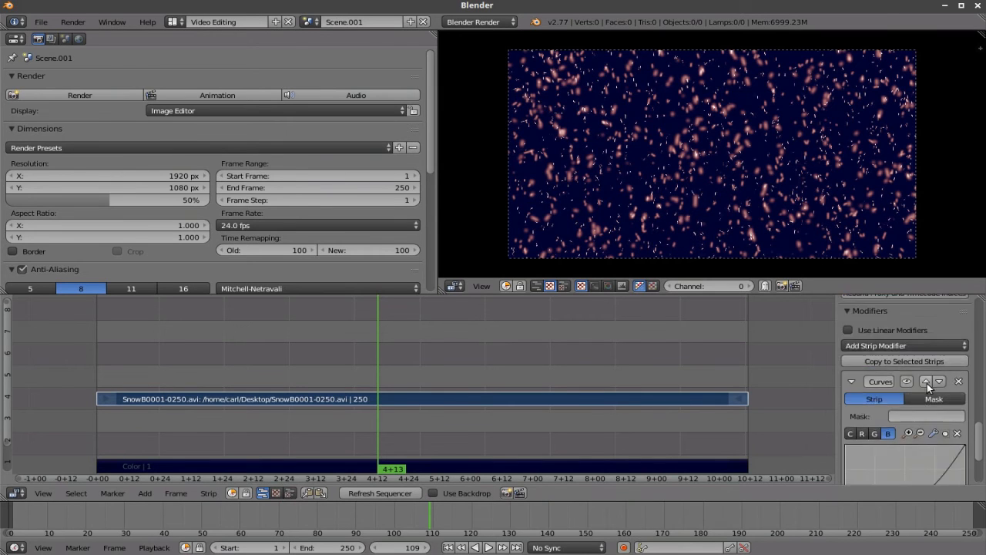
{"action": "left_click", "coordinate": [960, 404]}
{"action": "scroll", "coordinate": [947, 410], "scroll_direction": "up", "scroll_amount": 10}
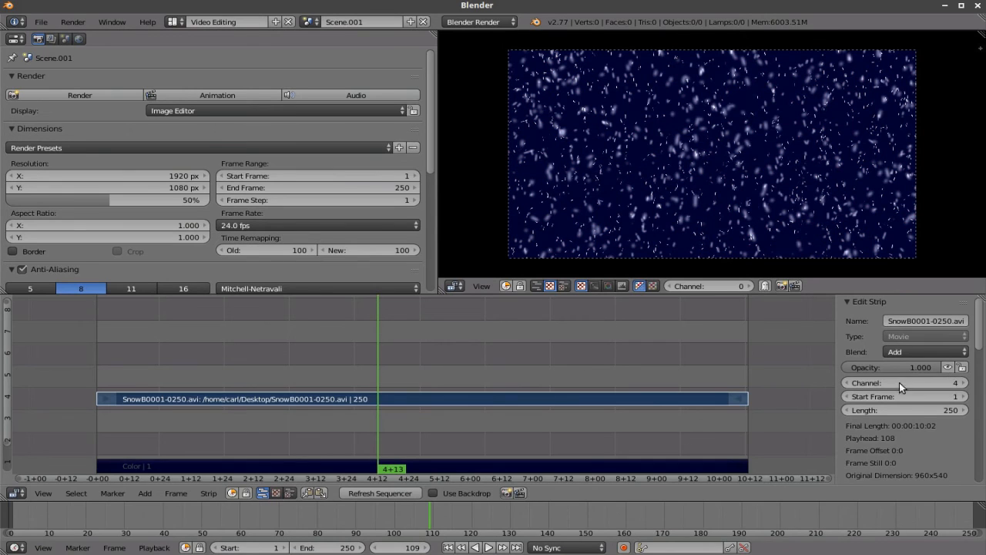
Step: Move the dark blue Color strip up to channel 2 and place a duplicate of it on channel 1
{"action": "left_click", "coordinate": [594, 467]}
{"action": "left_click_drag", "start_coordinate": [603, 465], "coordinate": [605, 444]}
{"action": "key", "text": "shift+d"}
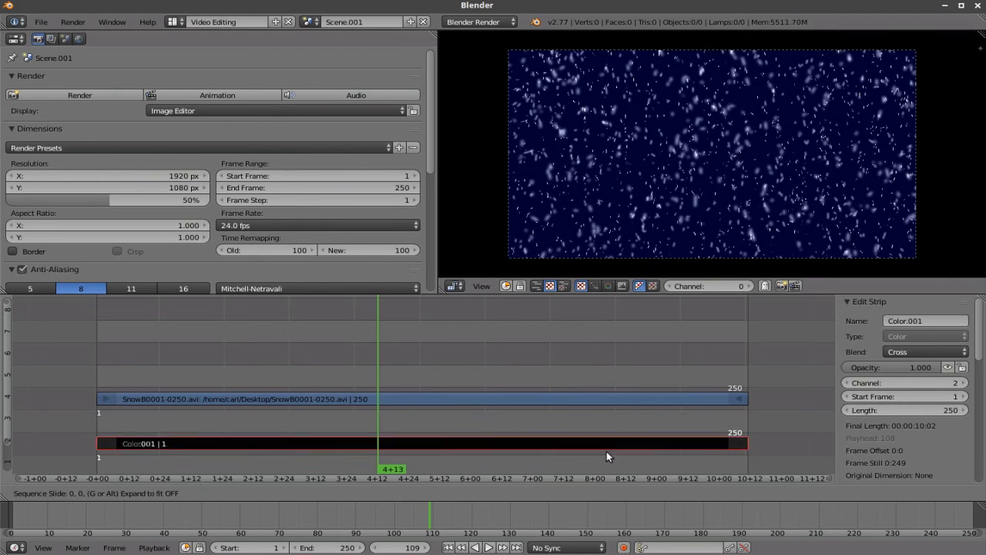
{"action": "left_click", "coordinate": [606, 460]}
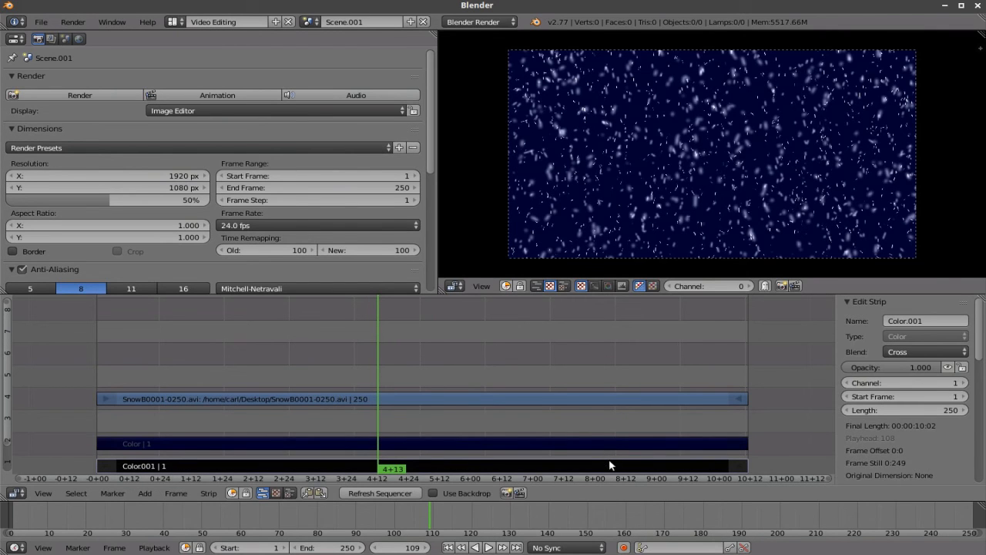
Step: Change the duplicated Color strip on channel 1 to white by setting red, green and blue to 1
{"action": "scroll", "coordinate": [869, 439], "scroll_direction": "down", "scroll_amount": 3}
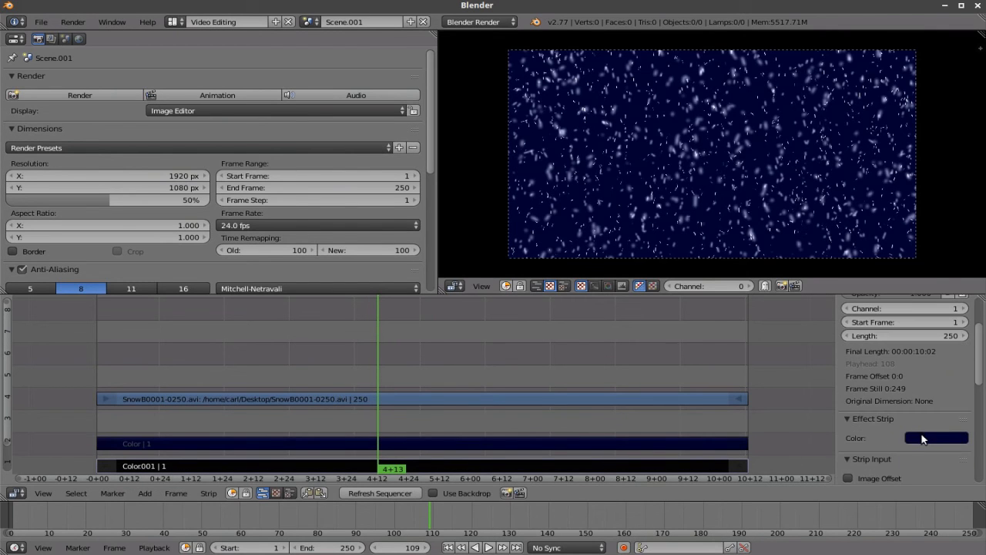
{"action": "left_click", "coordinate": [917, 437]}
{"action": "left_click_drag", "start_coordinate": [958, 356], "coordinate": [954, 273]}
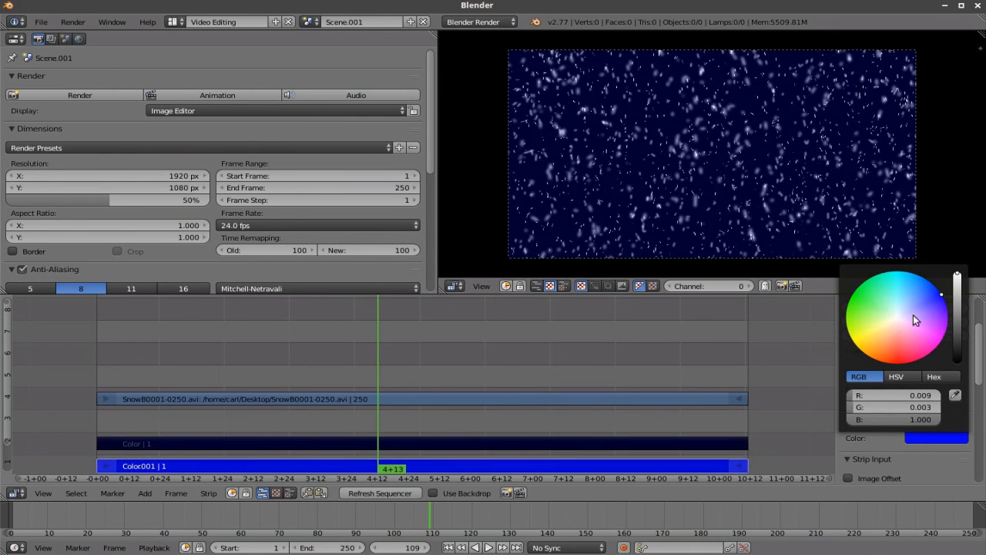
{"action": "left_click", "coordinate": [903, 405]}
{"action": "type", "text": "1"}
{"action": "left_click", "coordinate": [903, 395]}
{"action": "type", "text": "1"}
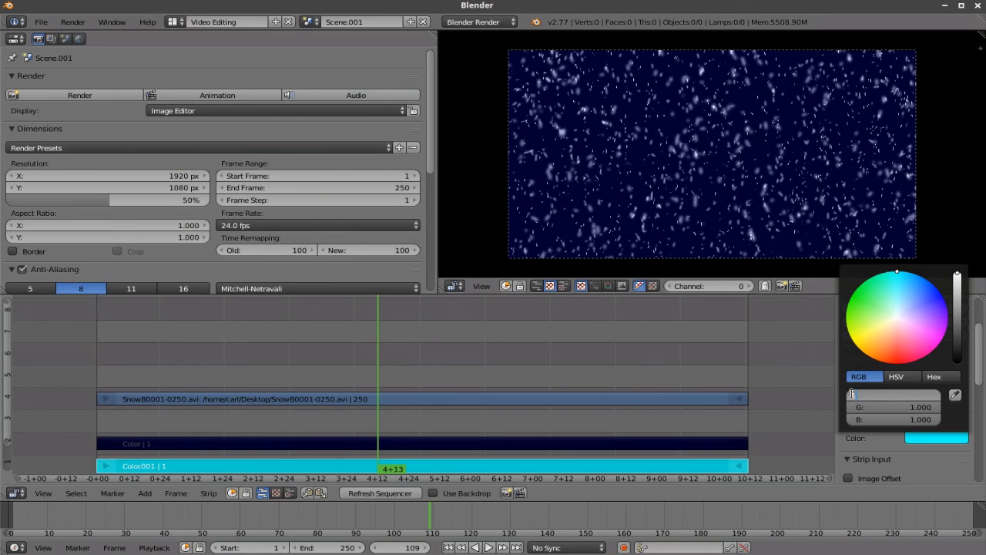
{"action": "key", "text": "Return"}
Step: Change the Color strip on channel 2 to black and set its blend mode to Alpha Over
{"action": "left_click", "coordinate": [699, 444]}
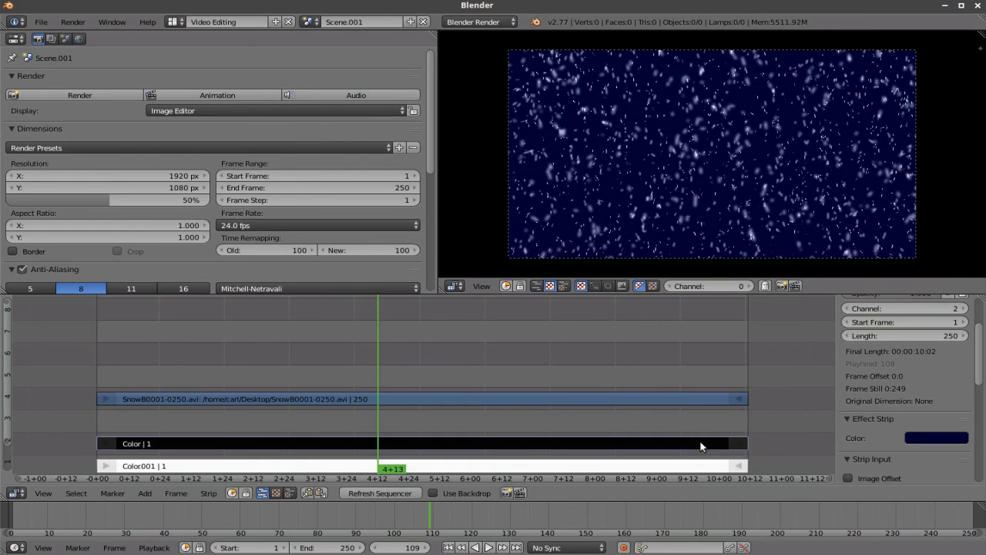
{"action": "left_click", "coordinate": [935, 438]}
{"action": "left_click_drag", "start_coordinate": [949, 345], "coordinate": [948, 369]}
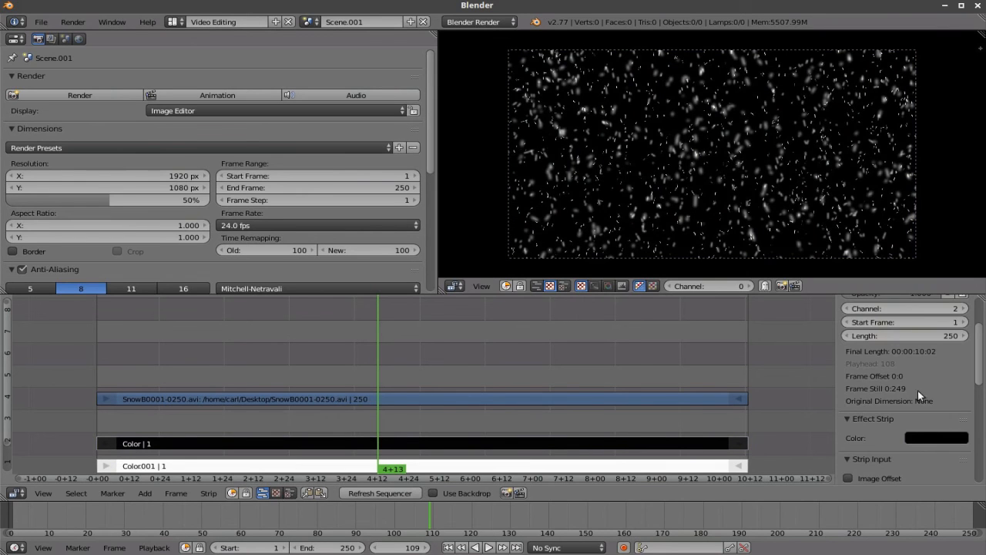
{"action": "scroll", "coordinate": [898, 408], "scroll_direction": "up", "scroll_amount": 3}
{"action": "left_click", "coordinate": [932, 351]}
{"action": "left_click", "coordinate": [902, 295]}
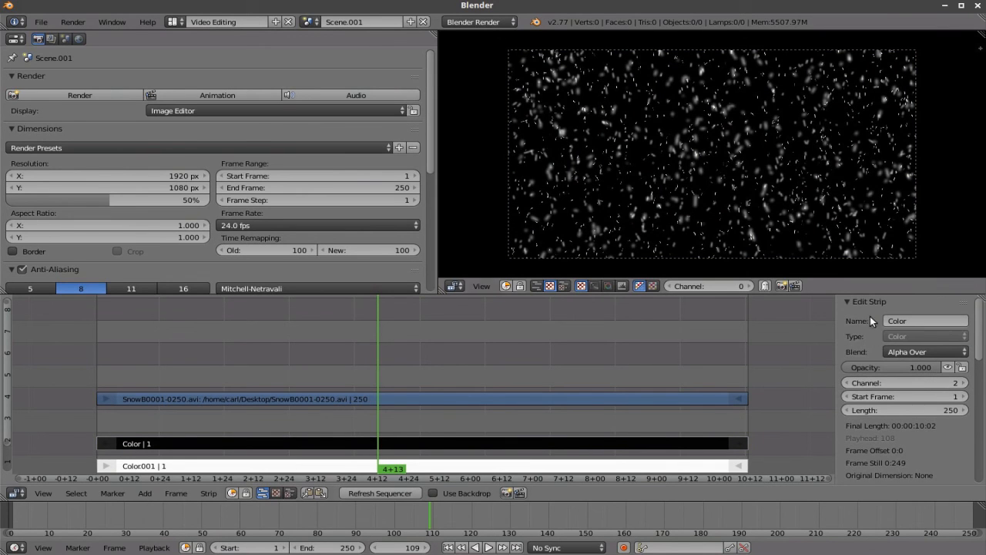
Step: Mute the snow movie strip, and add a Mask modifier to the black Color strip with SnowB0001-0250.avi as its mask strip
{"action": "right_click", "coordinate": [695, 397]}
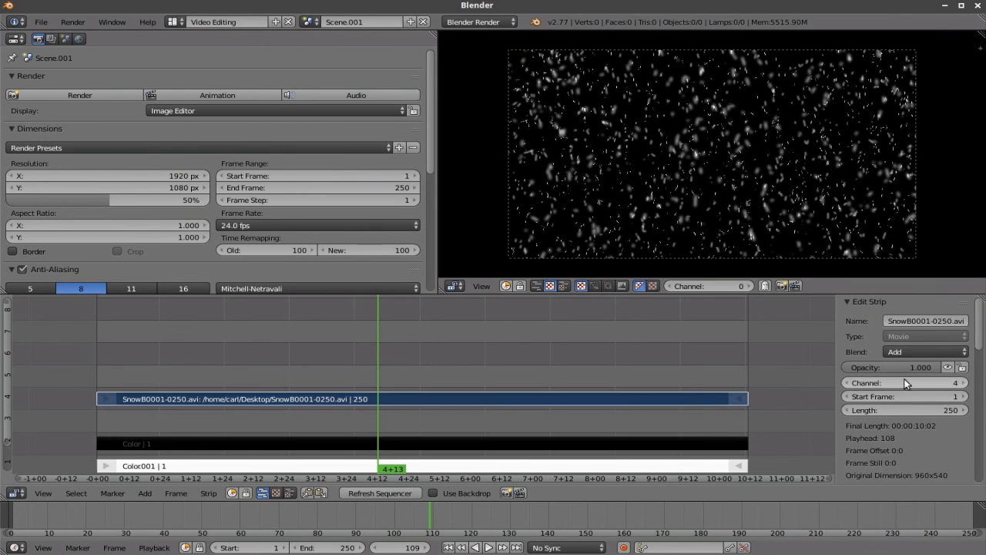
{"action": "left_click", "coordinate": [948, 368]}
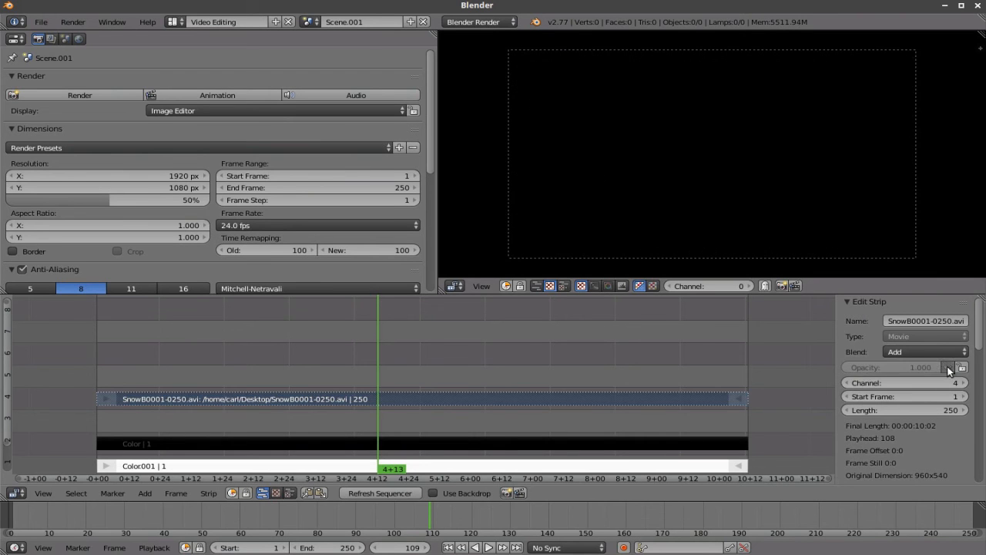
{"action": "right_click", "coordinate": [700, 441]}
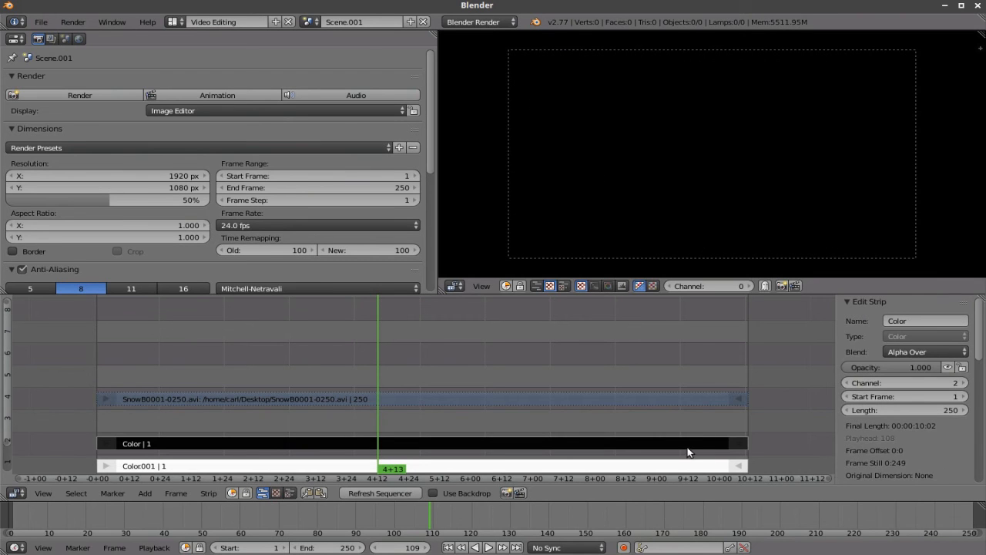
{"action": "scroll", "coordinate": [901, 424], "scroll_direction": "down", "scroll_amount": 5}
{"action": "scroll", "coordinate": [904, 412], "scroll_direction": "down", "scroll_amount": 3}
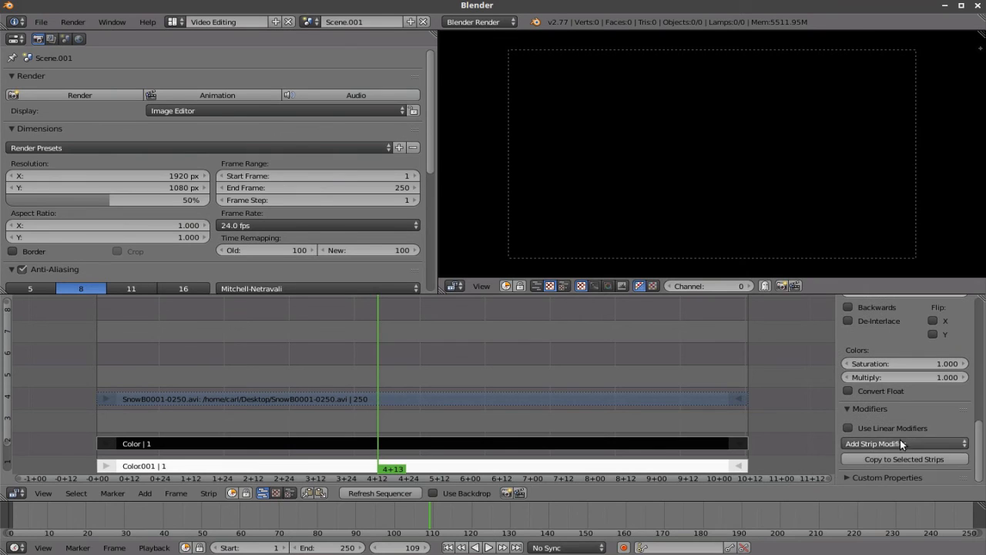
{"action": "left_click", "coordinate": [900, 442]}
{"action": "left_click", "coordinate": [900, 511]}
{"action": "scroll", "coordinate": [915, 456], "scroll_direction": "down", "scroll_amount": 3}
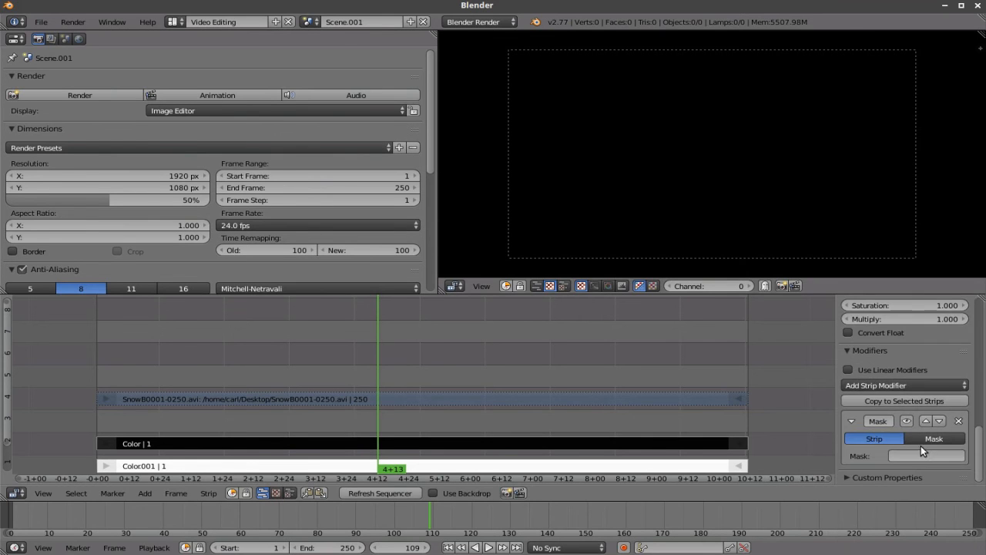
{"action": "left_click", "coordinate": [917, 456]}
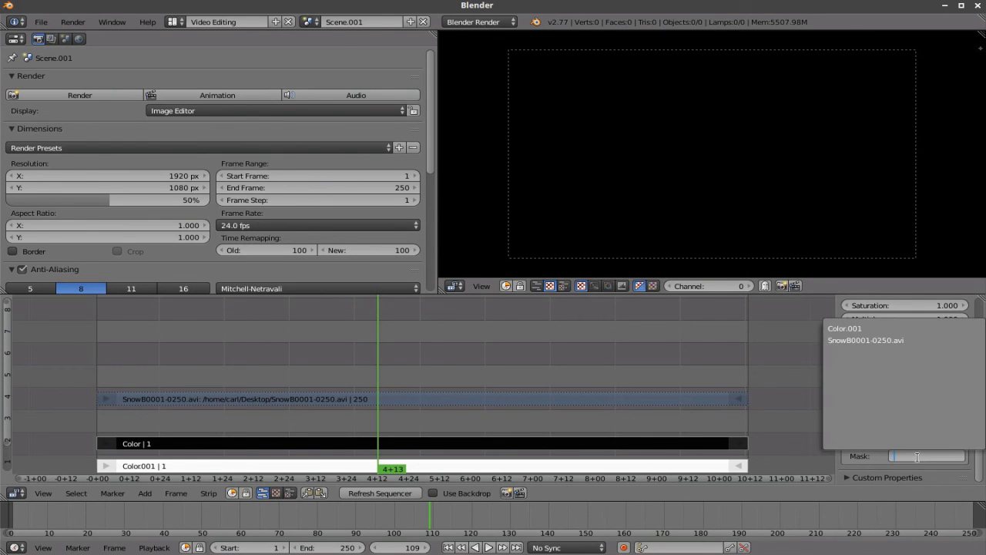
{"action": "left_click", "coordinate": [874, 341]}
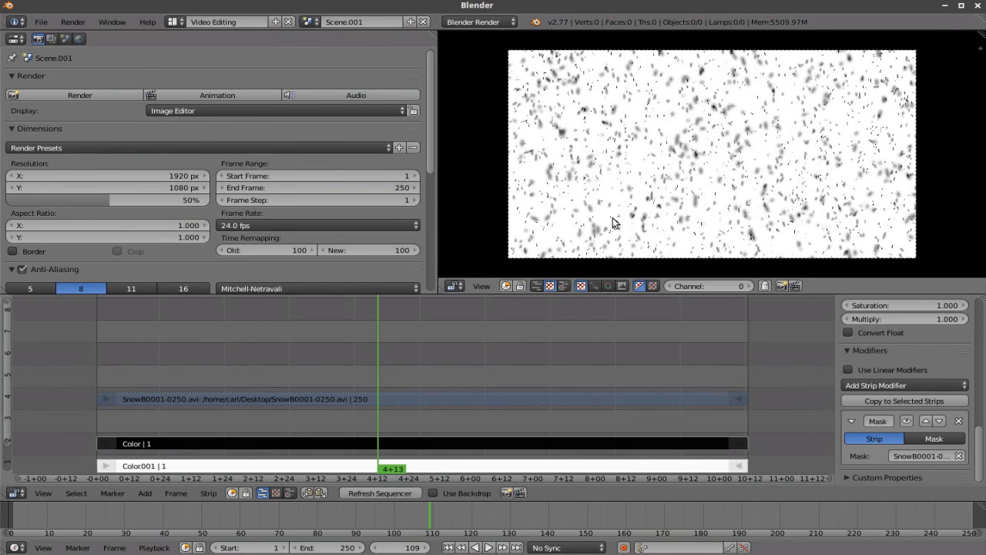
Step: Inspect the black flakes over the white background close up, play the composite, and stop playback
{"action": "scroll", "coordinate": [633, 95], "scroll_direction": "up", "scroll_amount": 3}
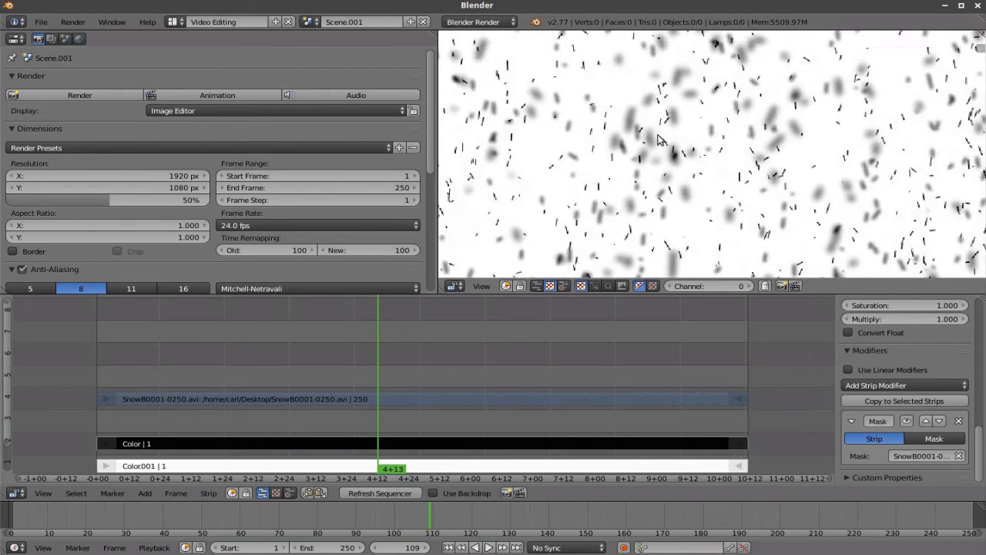
{"action": "scroll", "coordinate": [649, 151], "scroll_direction": "down", "scroll_amount": 3}
{"action": "key", "text": "alt+a"}
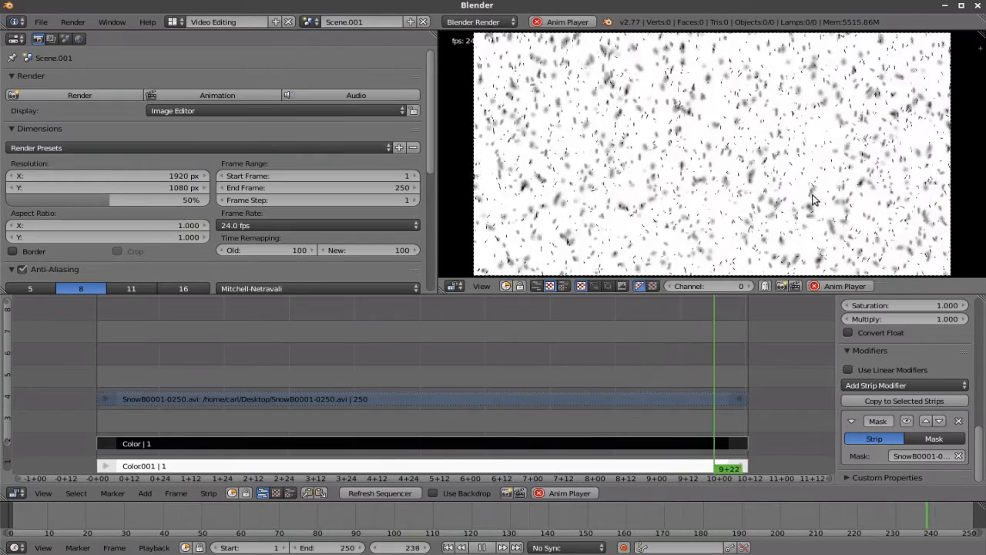
{"action": "scroll", "coordinate": [813, 185], "scroll_direction": "up", "scroll_amount": 3}
{"action": "scroll", "coordinate": [816, 187], "scroll_direction": "down", "scroll_amount": 4}
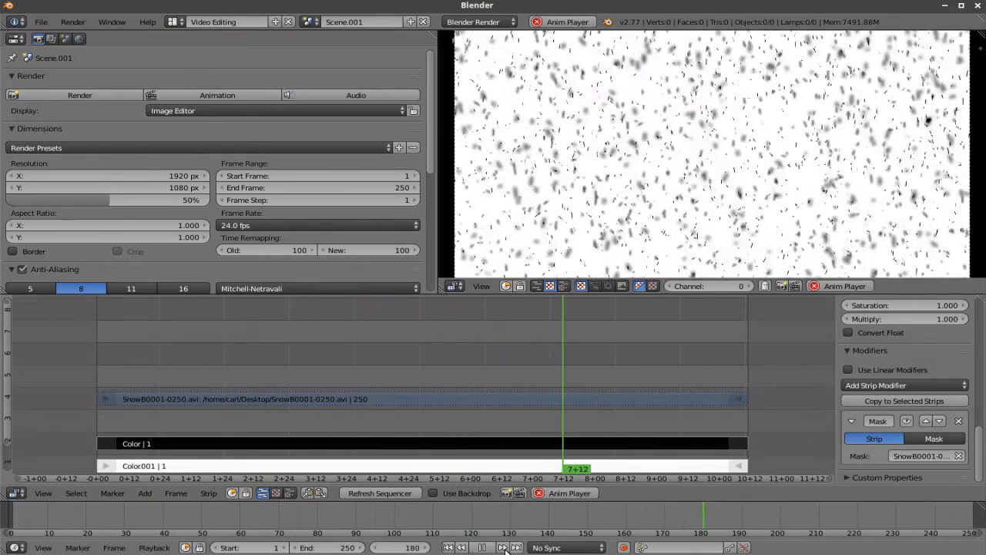
{"action": "key", "text": "alt+a"}
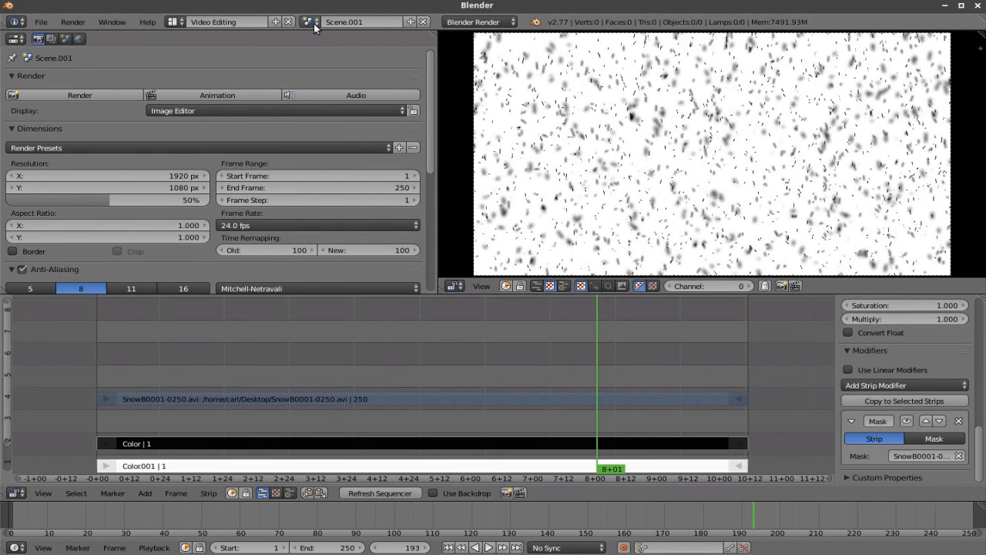
Step: Create a new empty scene, switch to the Default screen layout, and show Scene.002 in a 3D View
{"action": "left_click", "coordinate": [410, 22]}
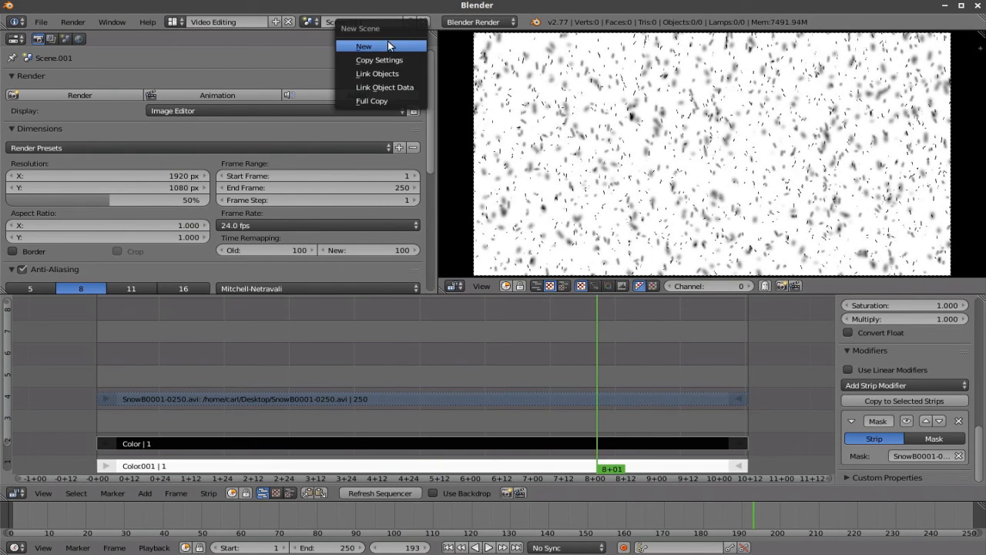
{"action": "left_click", "coordinate": [388, 44]}
{"action": "left_click", "coordinate": [175, 22]}
{"action": "left_click", "coordinate": [189, 77]}
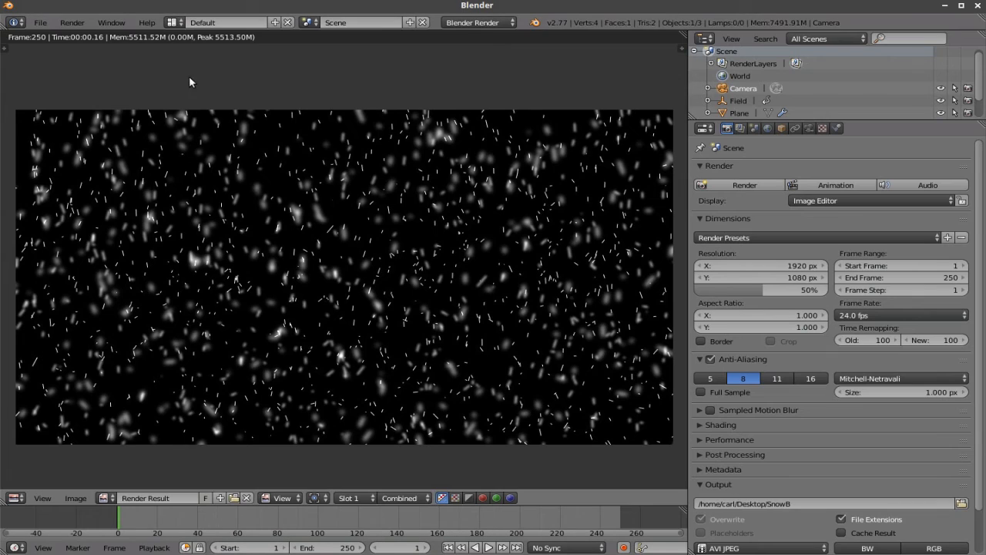
{"action": "left_click", "coordinate": [309, 22]}
{"action": "left_click", "coordinate": [318, 65]}
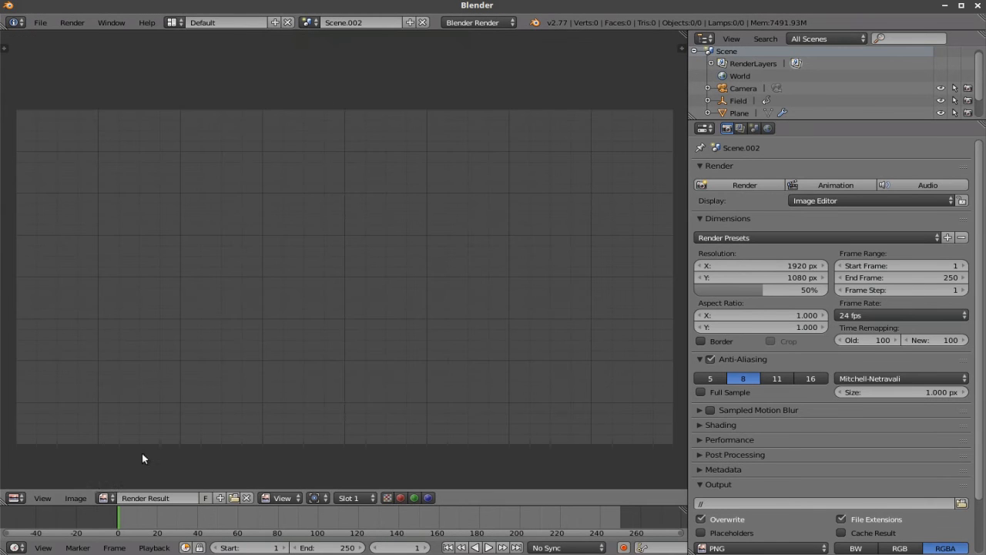
{"action": "left_click", "coordinate": [14, 497]}
{"action": "left_click", "coordinate": [31, 484]}
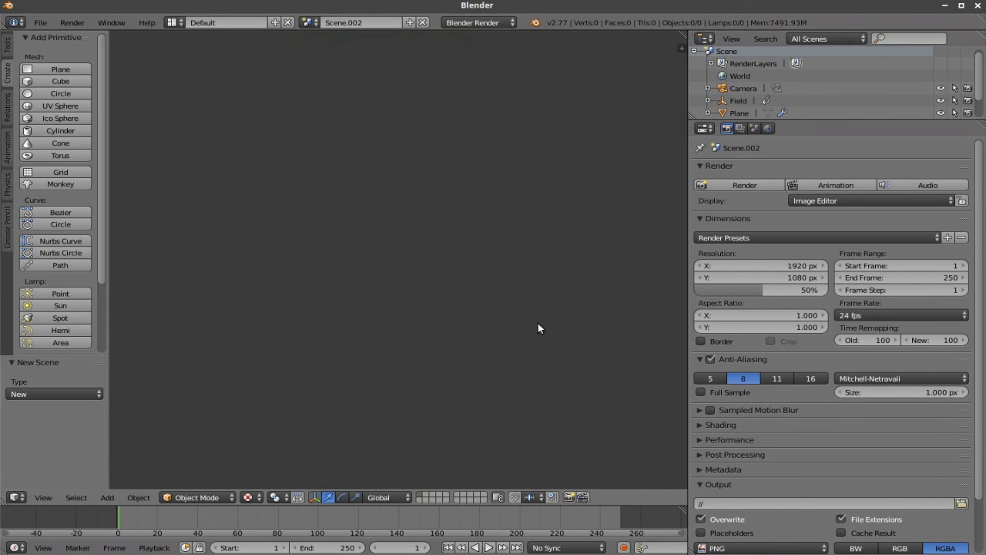
Step: Disable Only Render and World Background in the 3D view and set its shading to GLSL
{"action": "left_click", "coordinate": [681, 48]}
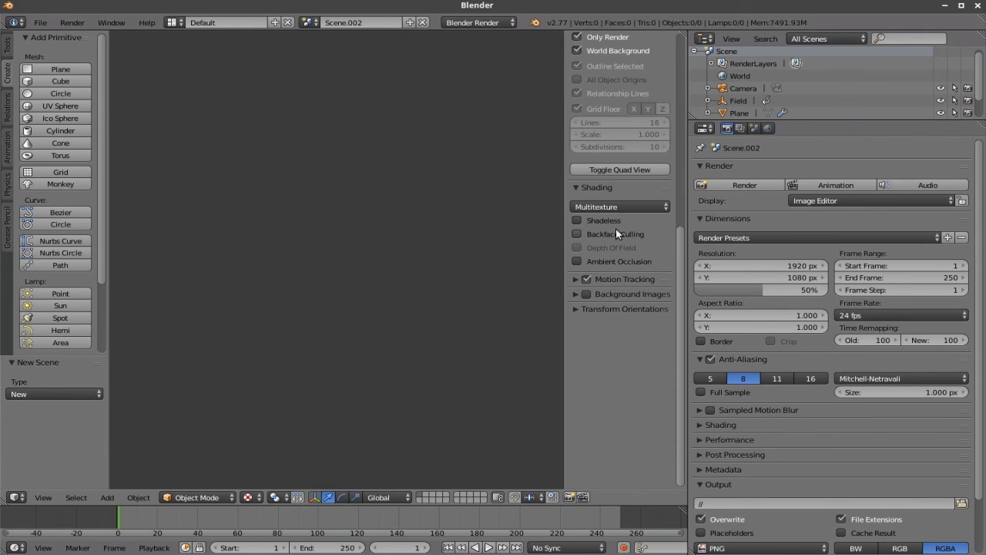
{"action": "scroll", "coordinate": [620, 226], "scroll_direction": "up", "scroll_amount": 3}
{"action": "left_click", "coordinate": [579, 111]}
{"action": "left_click", "coordinate": [579, 125]}
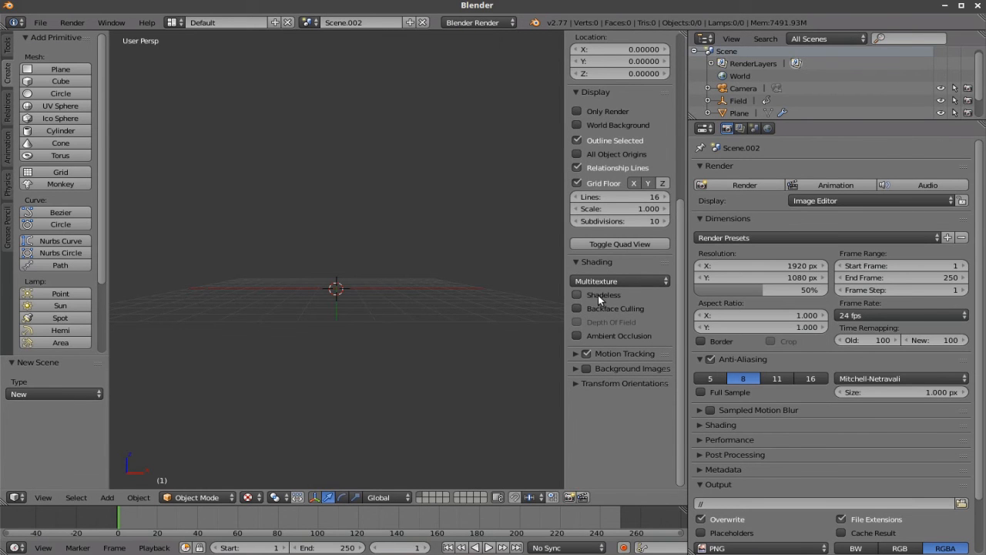
{"action": "left_click", "coordinate": [606, 281]}
{"action": "left_click", "coordinate": [601, 253]}
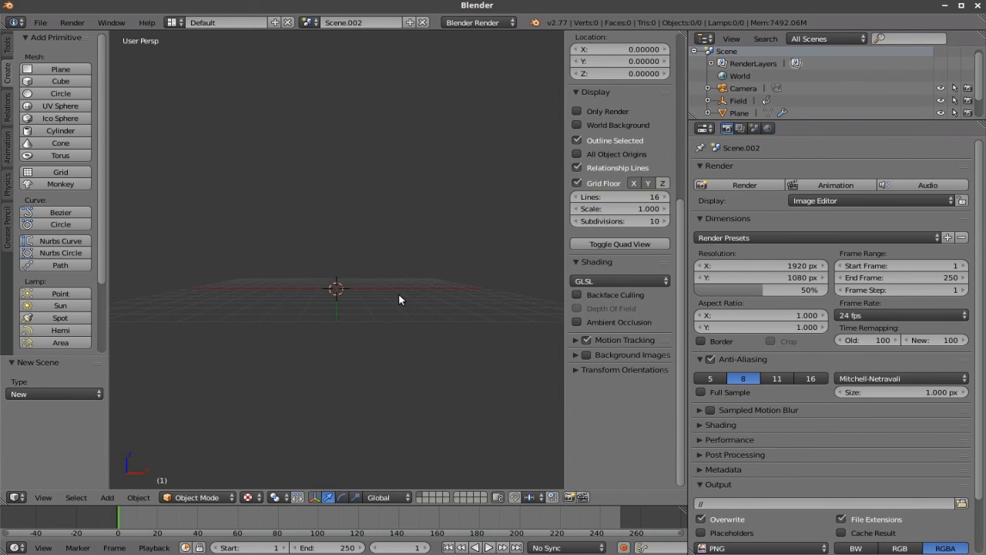
Step: Add a camera to the new scene and align it to the current view
{"action": "left_click", "coordinate": [107, 497]}
{"action": "left_click", "coordinate": [143, 355]}
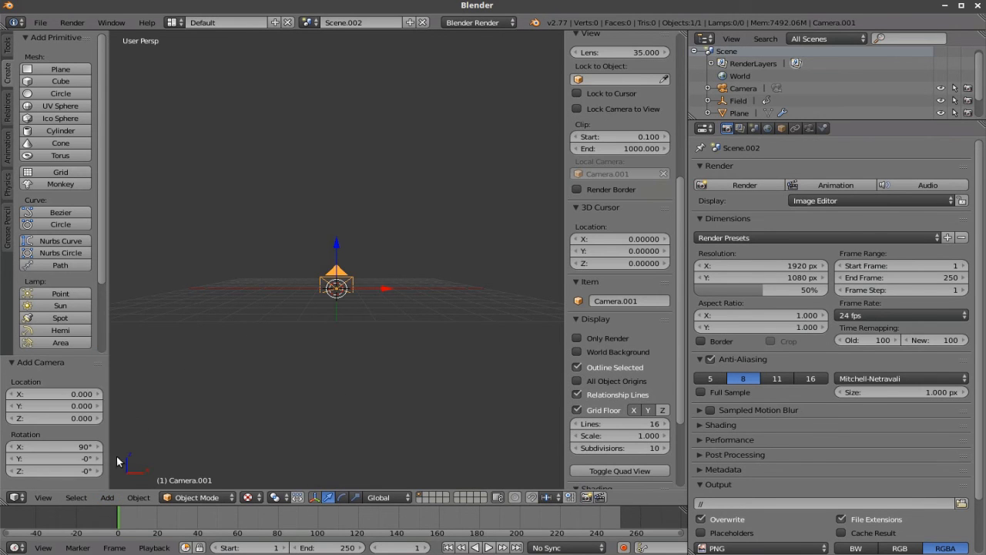
{"action": "left_click", "coordinate": [43, 497]}
{"action": "mouse_move", "coordinate": [85, 319]}
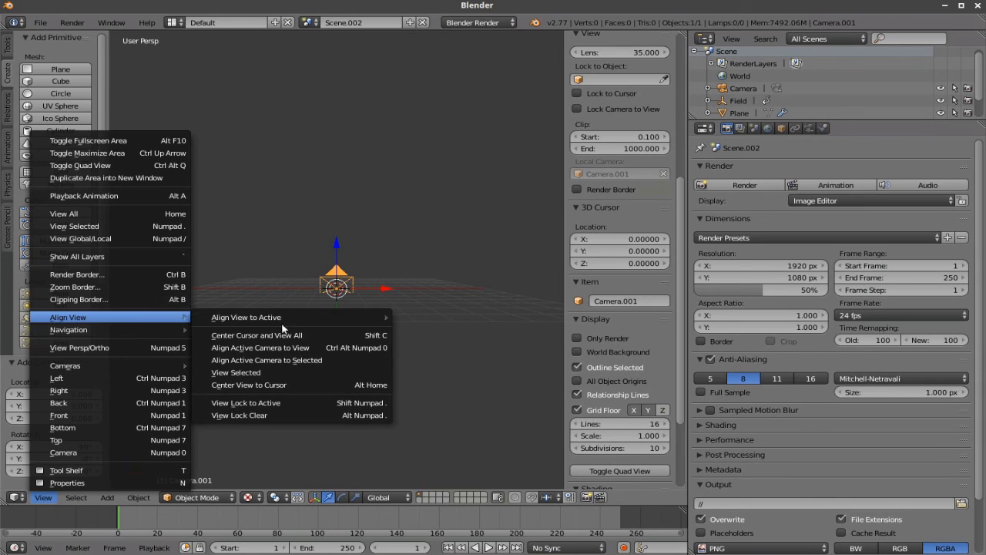
{"action": "left_click", "coordinate": [316, 346]}
{"action": "scroll", "coordinate": [386, 336], "scroll_direction": "down", "scroll_amount": 1}
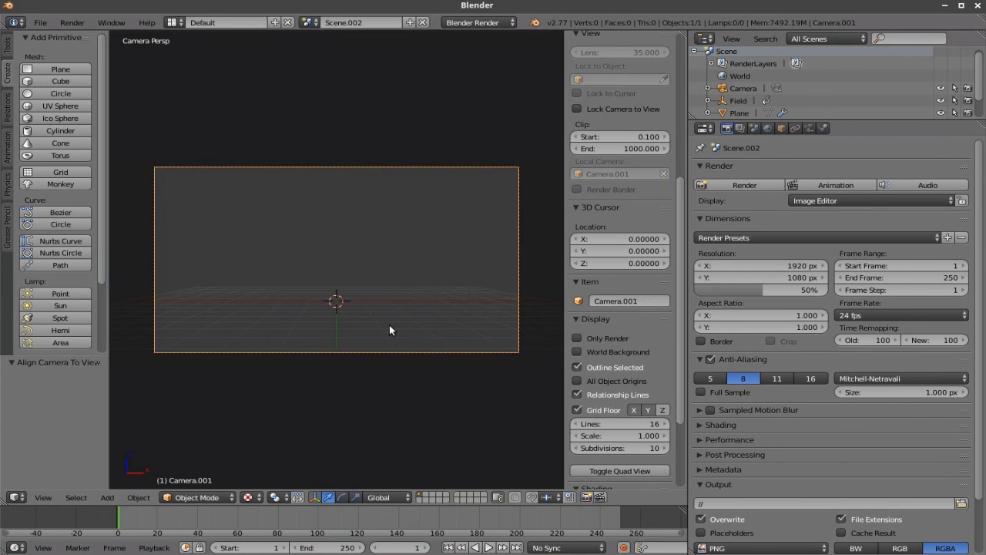
Step: Import SnowB0001-0250.avi from the Desktop folder with Images as Planes
{"action": "left_click", "coordinate": [41, 22]}
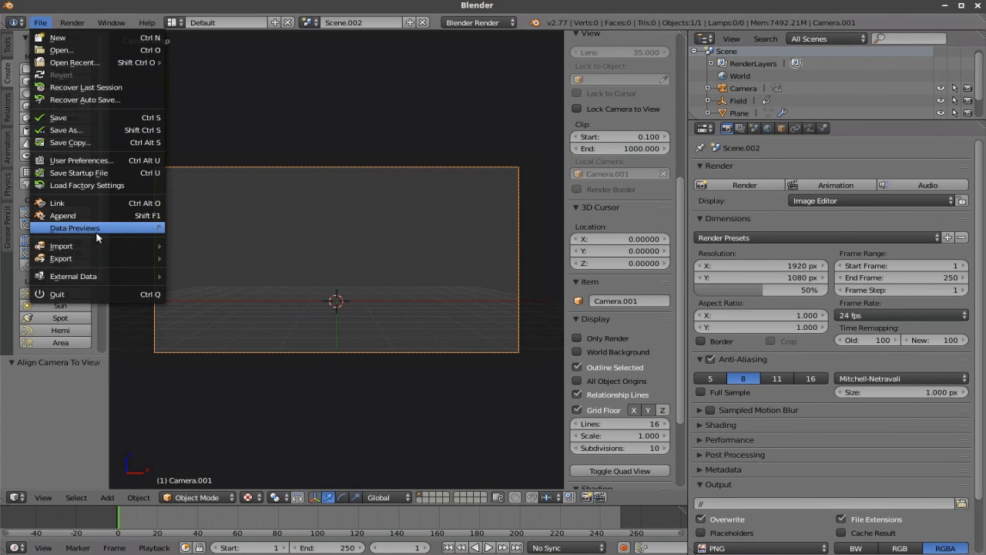
{"action": "mouse_move", "coordinate": [104, 249]}
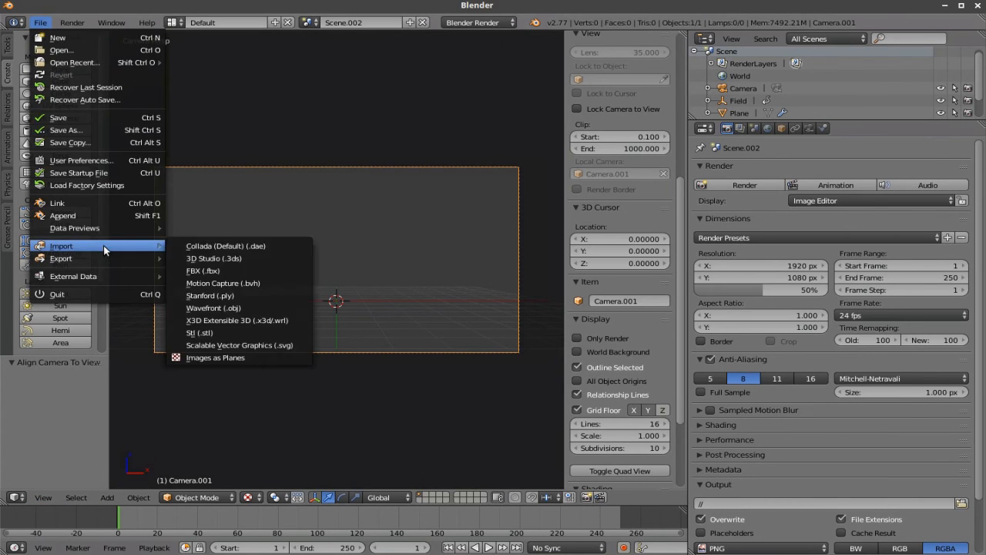
{"action": "left_click", "coordinate": [215, 355]}
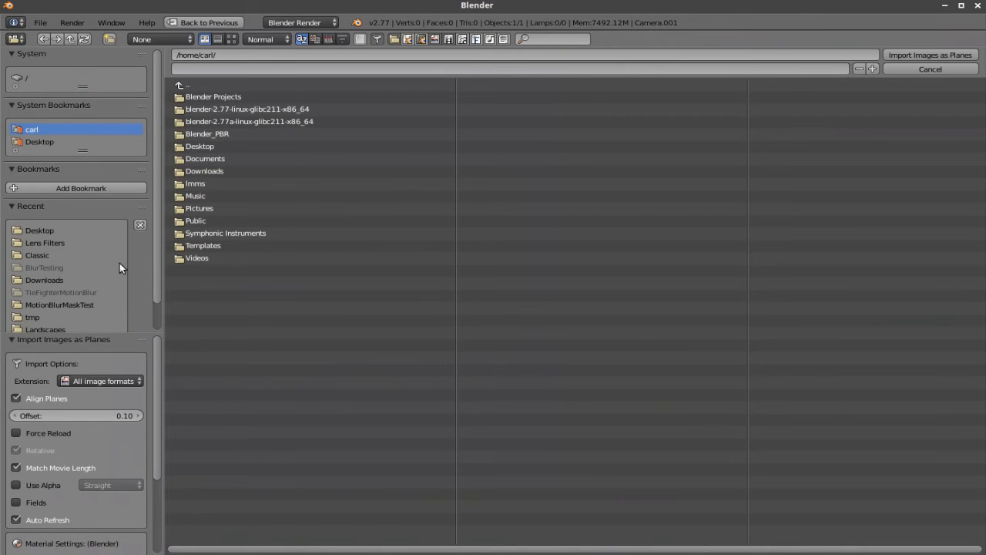
{"action": "left_click", "coordinate": [56, 233]}
{"action": "left_click", "coordinate": [232, 110]}
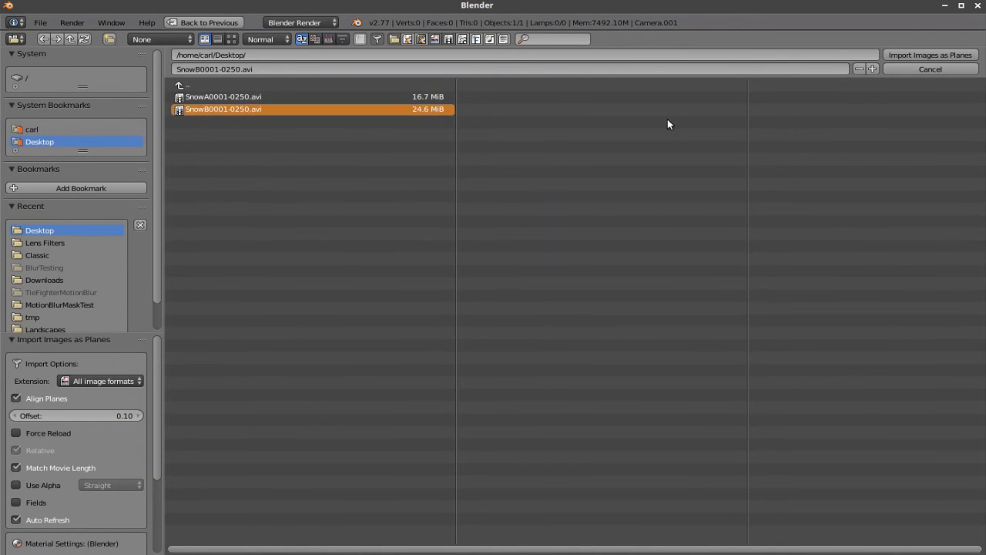
{"action": "left_click", "coordinate": [912, 51]}
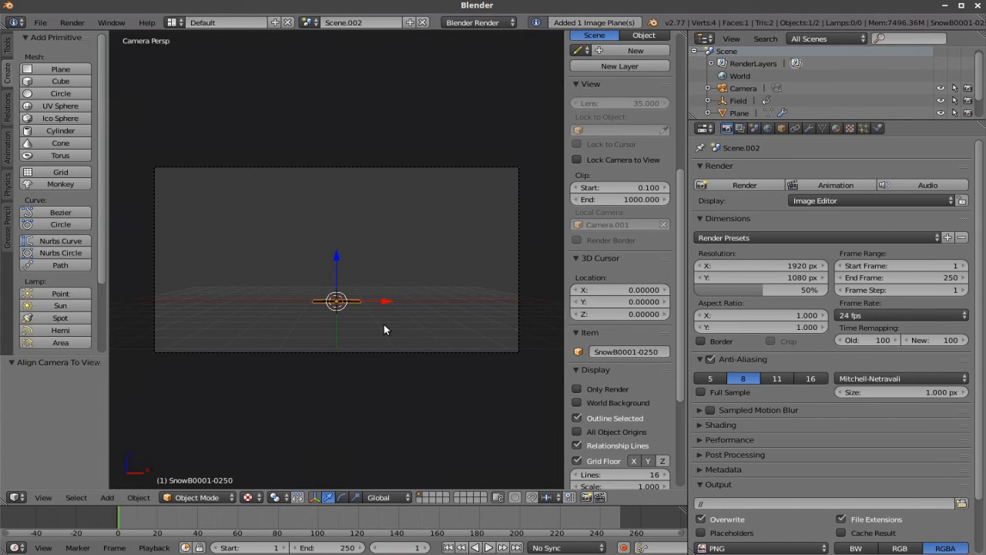
Step: Rotate the imported snow plane 90 degrees about the X axis so it stands upright
{"action": "key", "text": "r"}
{"action": "key", "text": "x"}
{"action": "key", "text": "9"}
{"action": "key", "text": "0"}
{"action": "key", "text": "Return"}
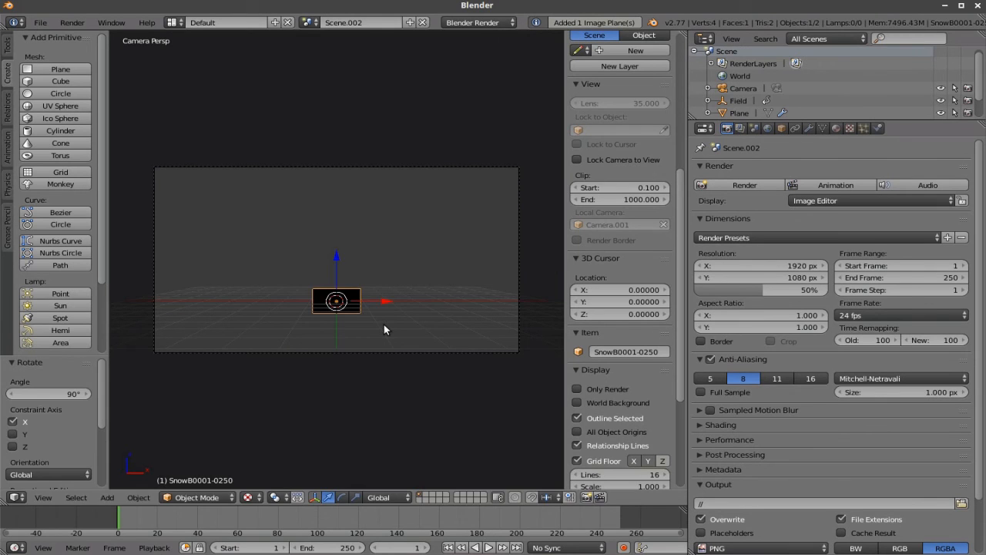
Step: Raise the snow plane along Z and scale it up to about three quarters of the camera frame's width
{"action": "key", "text": "g"}
{"action": "key", "text": "z"}
{"action": "left_click", "coordinate": [531, 401]}
{"action": "key", "text": "g"}
{"action": "key", "text": "z"}
{"action": "left_click", "coordinate": [383, 287]}
{"action": "key", "text": "s"}
{"action": "left_click", "coordinate": [432, 342]}
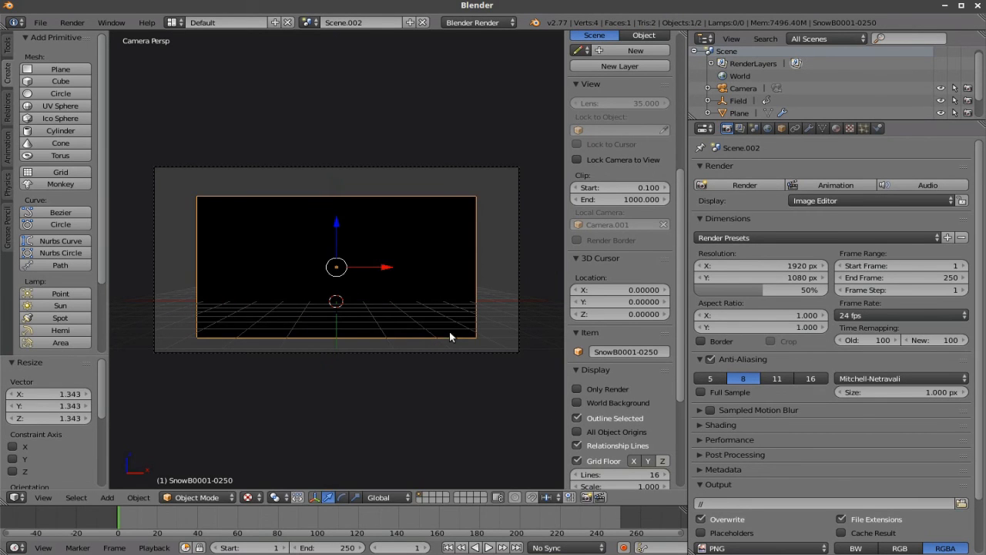
Step: Make the snow plane's SnowB0001-0250 material shadeless
{"action": "left_click", "coordinate": [836, 128]}
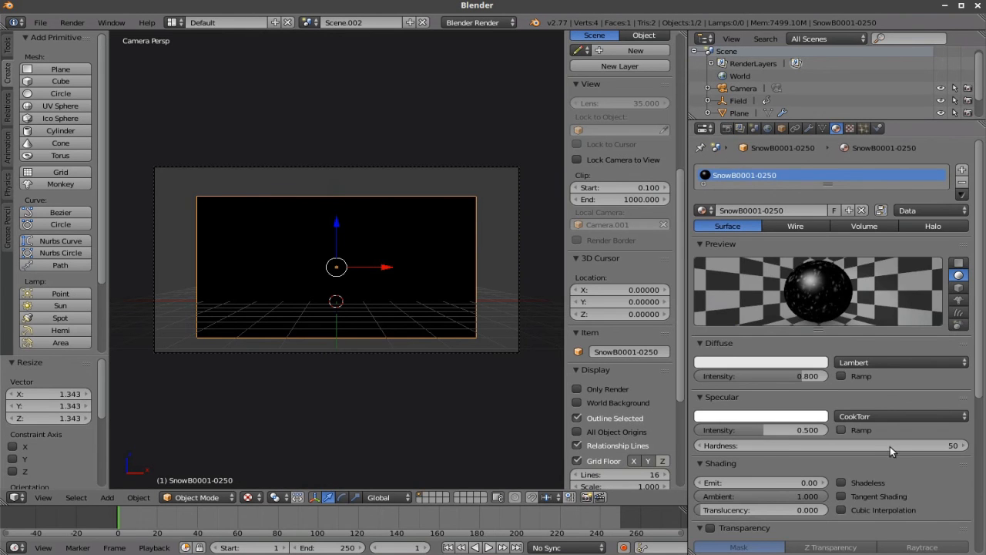
{"action": "left_click", "coordinate": [841, 483]}
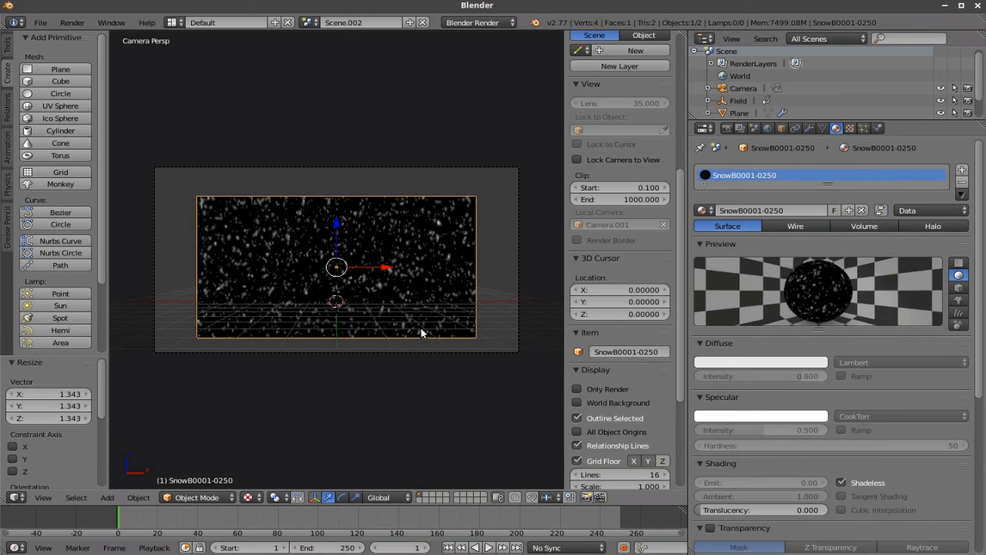
{"action": "scroll", "coordinate": [633, 263], "scroll_direction": "down", "scroll_amount": 5}
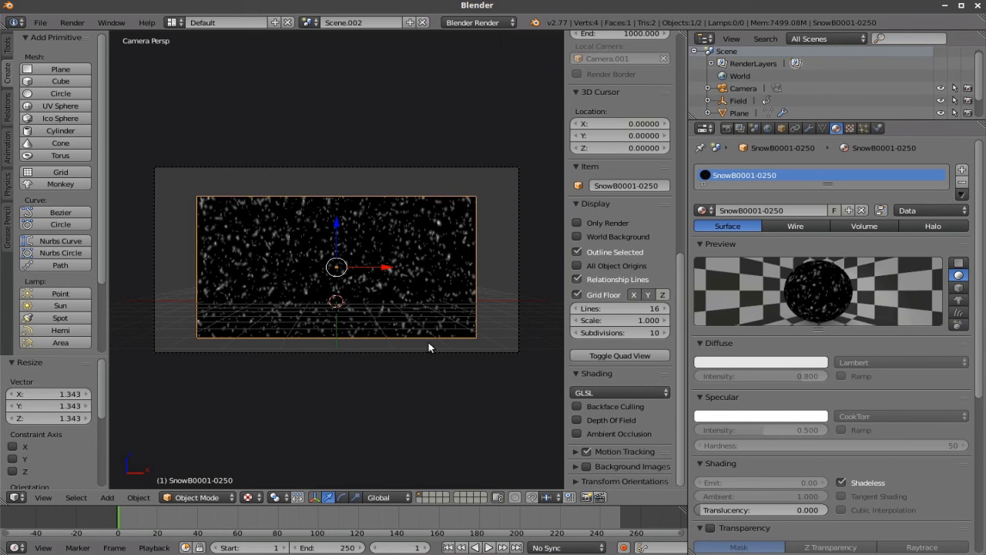
Step: Scale the snow plane up by a factor of about 1.38 and raise it about 0.386 along Z to cover the camera frame
{"action": "key", "text": "s"}
{"action": "left_click", "coordinate": [476, 371]}
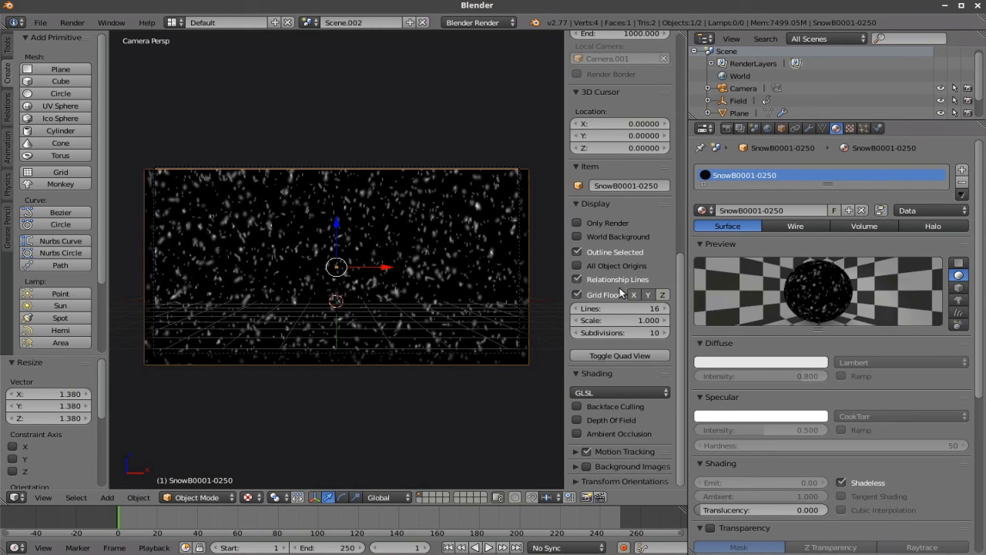
{"action": "key", "text": "g"}
{"action": "key", "text": "z"}
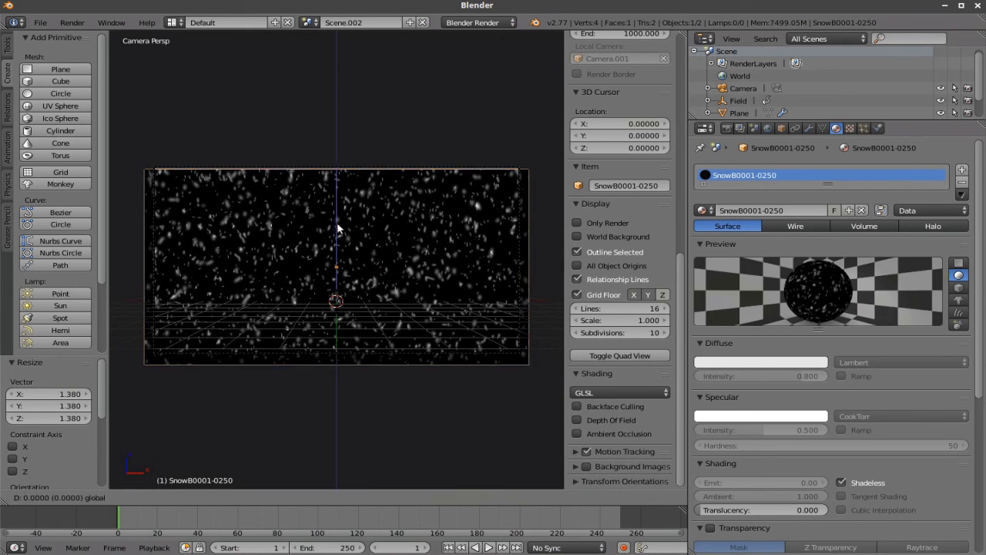
{"action": "left_click", "coordinate": [343, 222]}
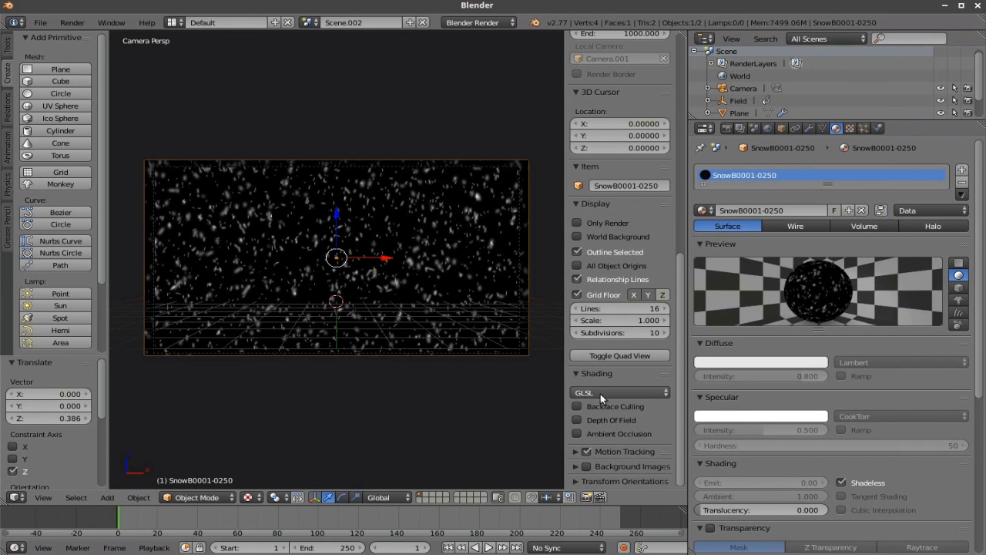
Step: Play the snow animation, limit the outliner to the current scene, and return to Scene.002
{"action": "left_click", "coordinate": [489, 547]}
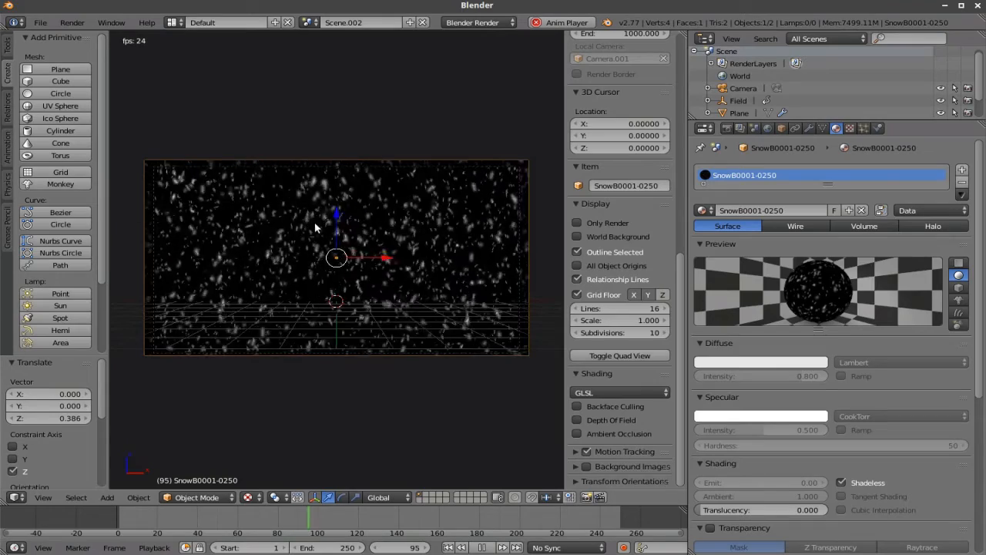
{"action": "left_click", "coordinate": [718, 88]}
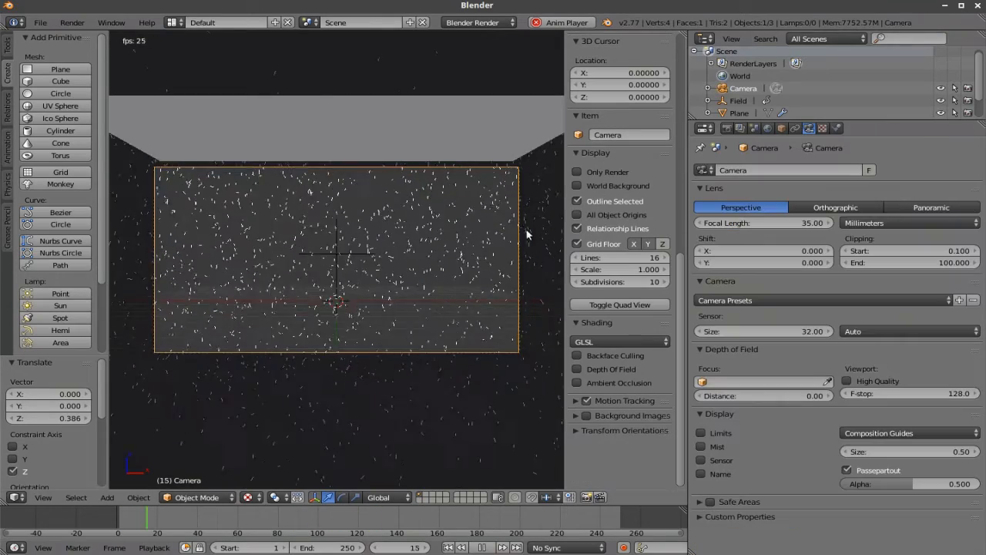
{"action": "left_click", "coordinate": [836, 40]}
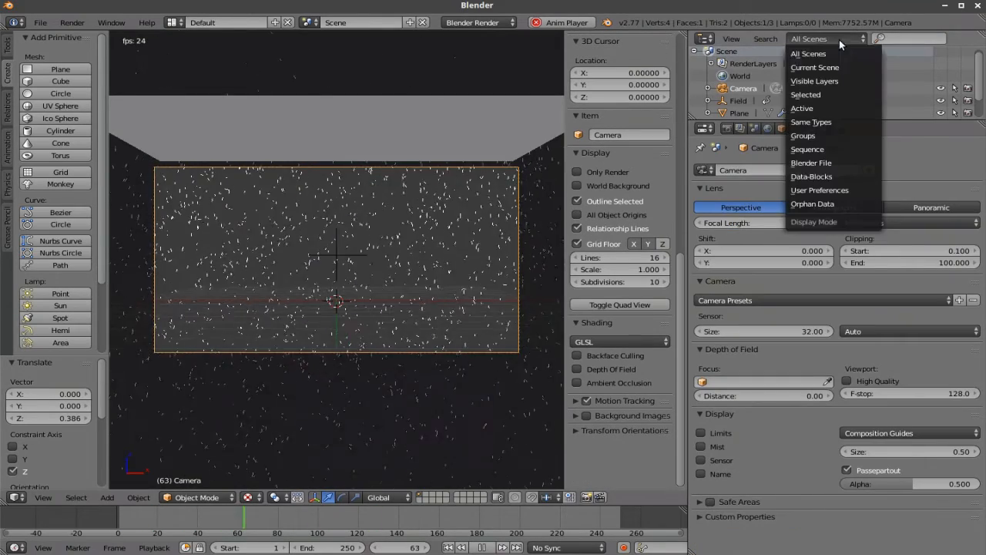
{"action": "left_click", "coordinate": [836, 68]}
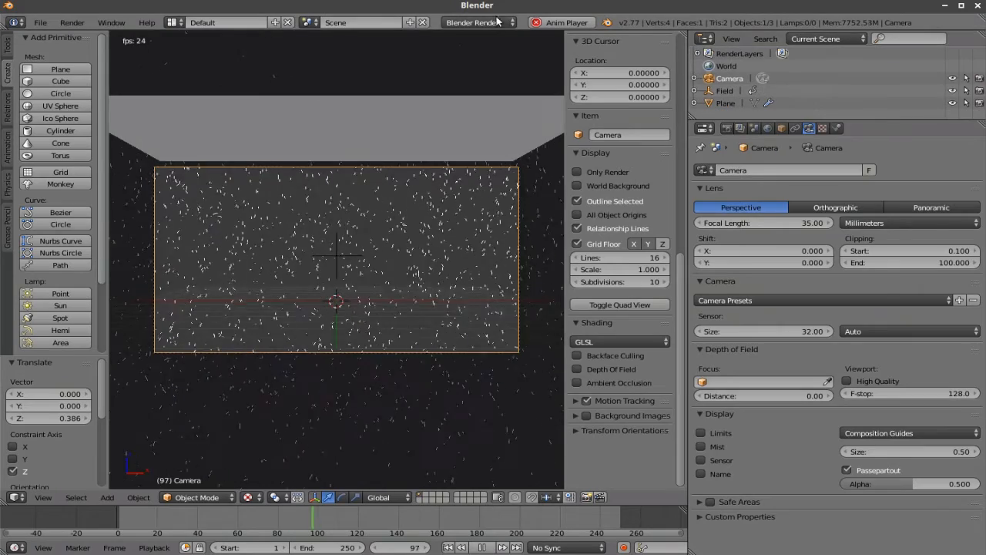
{"action": "left_click", "coordinate": [311, 23]}
{"action": "left_click", "coordinate": [318, 65]}
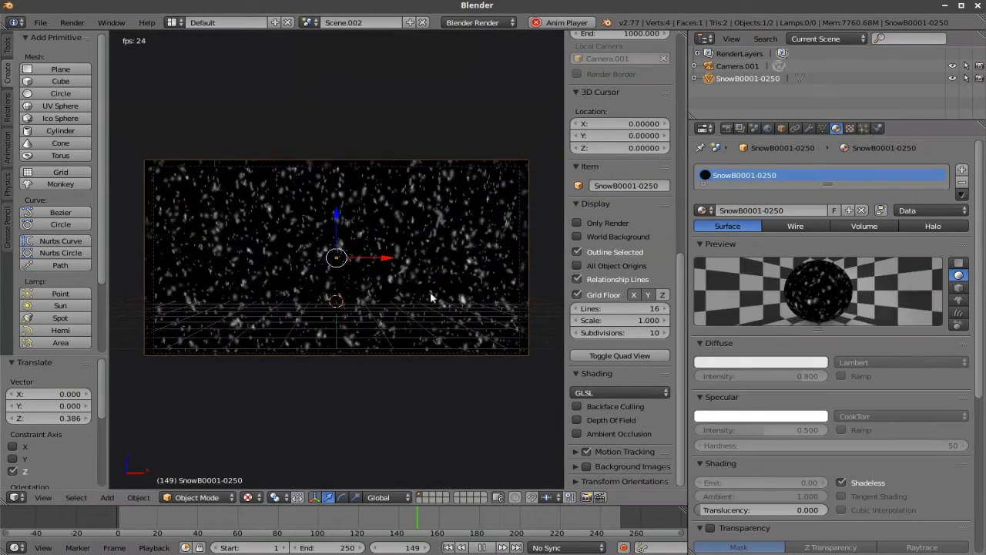
Step: Select Camera.001, stop the playback, and go back to frame 1
{"action": "left_click", "coordinate": [738, 65]}
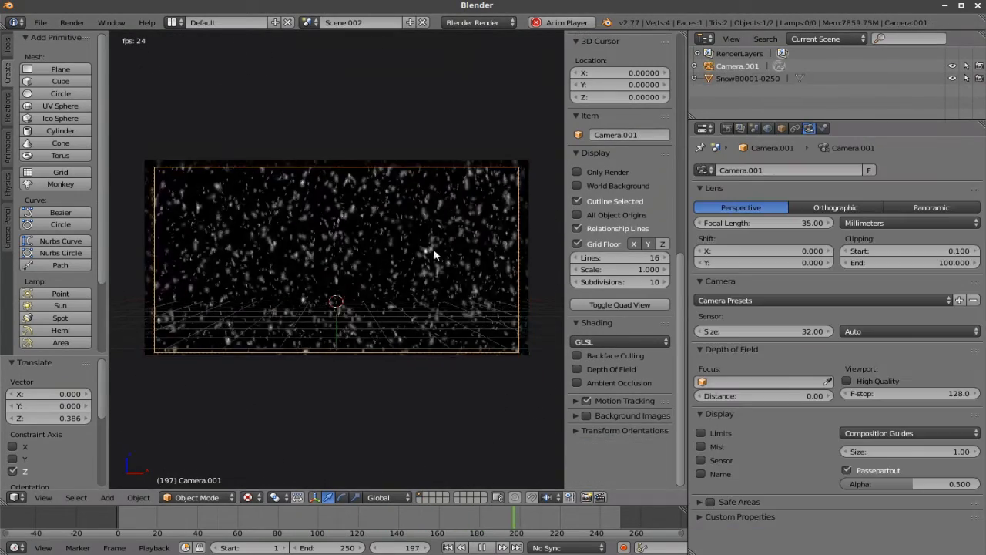
{"action": "left_click", "coordinate": [482, 548]}
{"action": "left_click", "coordinate": [449, 547]}
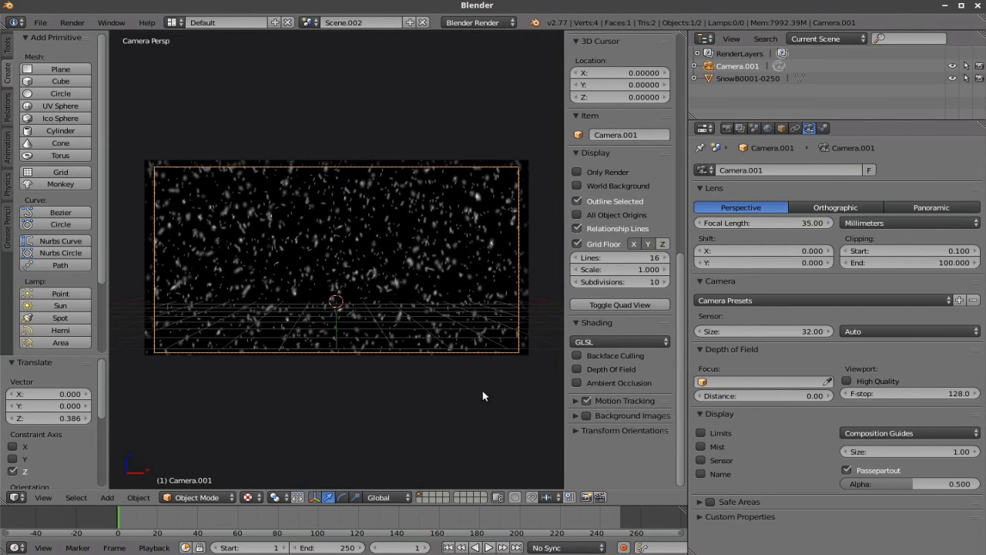
Step: Try the Multitexture viewport material mode with a short playback, and compare it with GLSL
{"action": "left_click", "coordinate": [629, 342]}
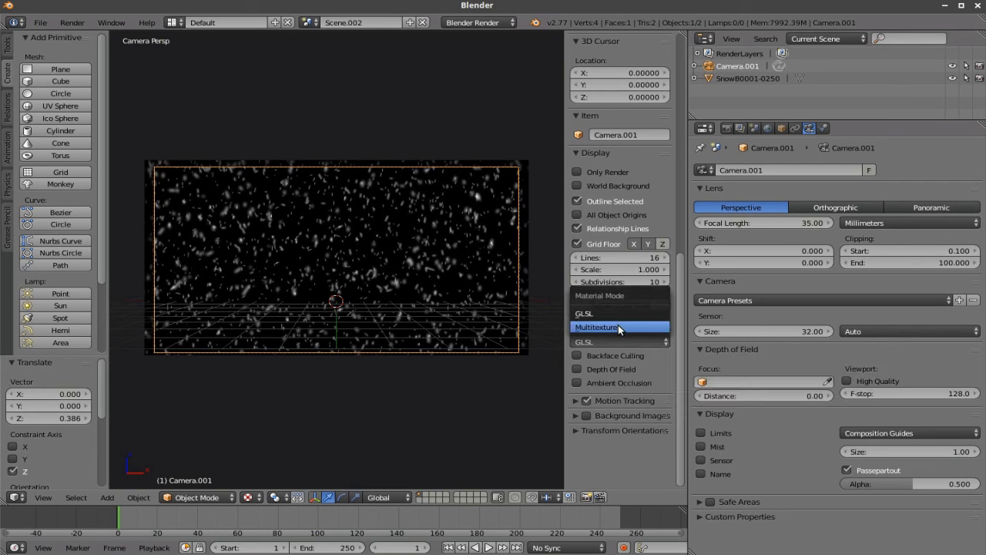
{"action": "left_click", "coordinate": [623, 329]}
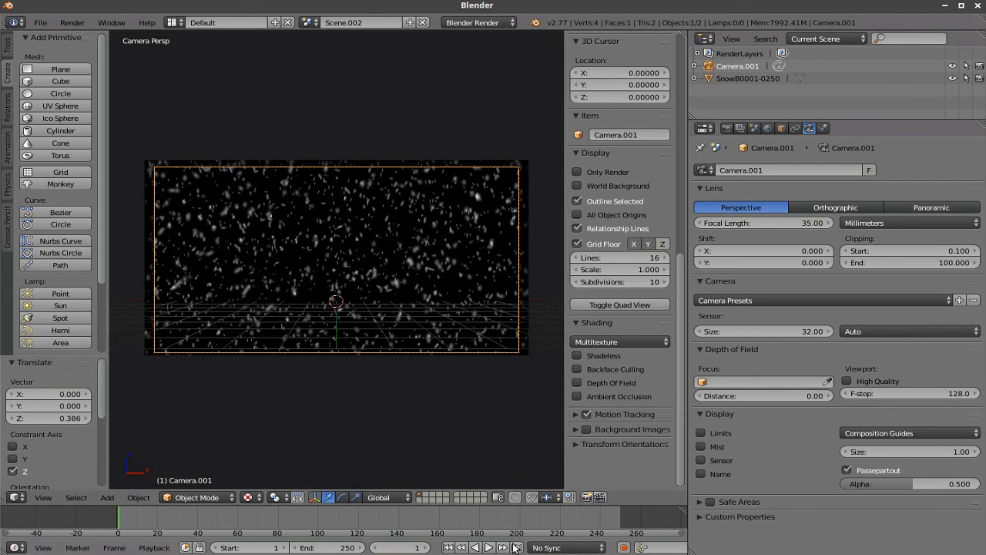
{"action": "left_click", "coordinate": [490, 547]}
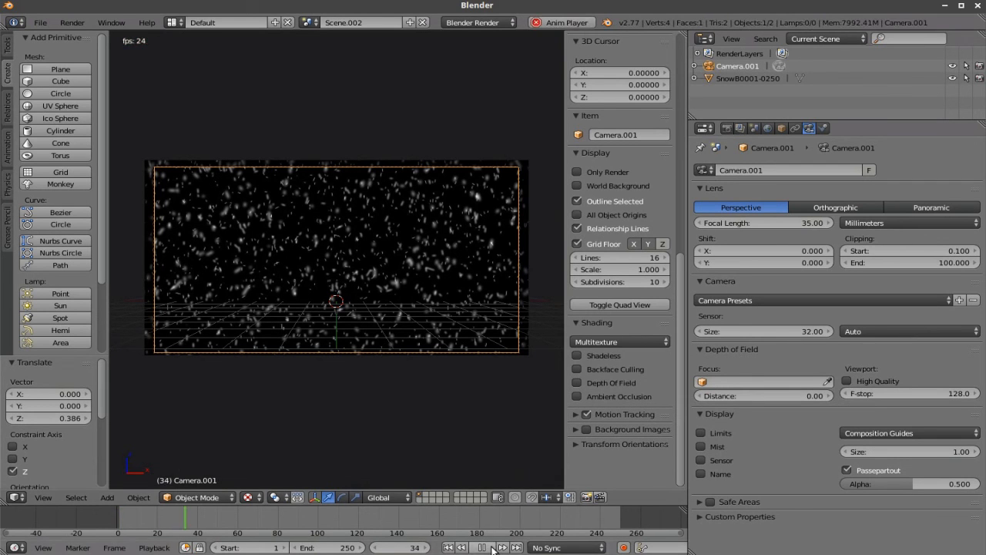
{"action": "left_click", "coordinate": [490, 547]}
{"action": "left_click", "coordinate": [622, 341]}
{"action": "left_click", "coordinate": [621, 322]}
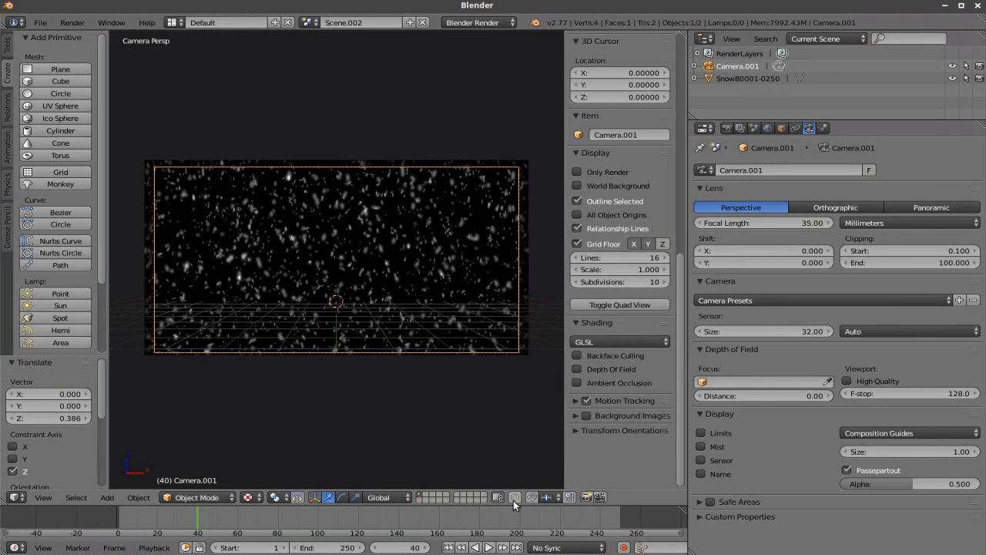
{"action": "left_click", "coordinate": [488, 547]}
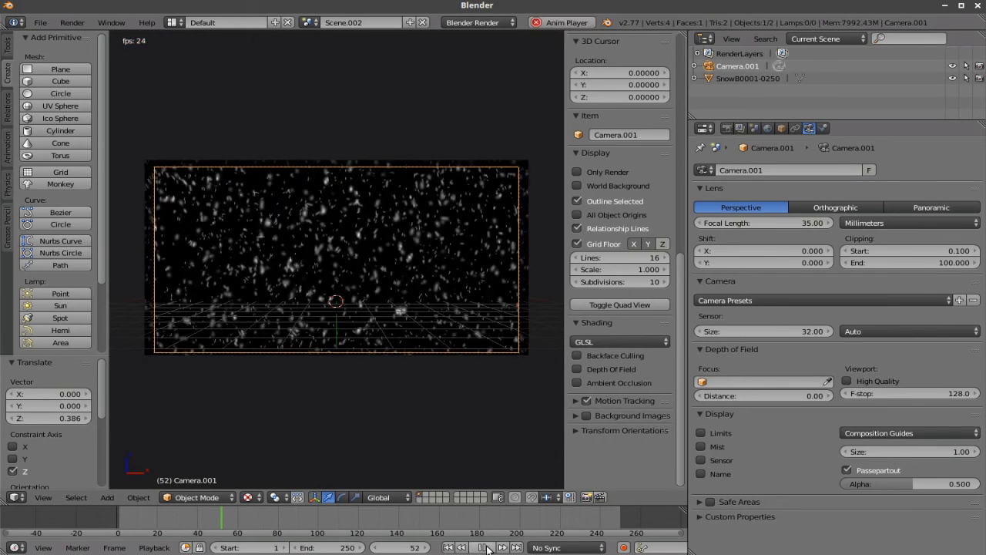
Step: Select the snow plane and enable nodes for its material
{"action": "right_click", "coordinate": [339, 240]}
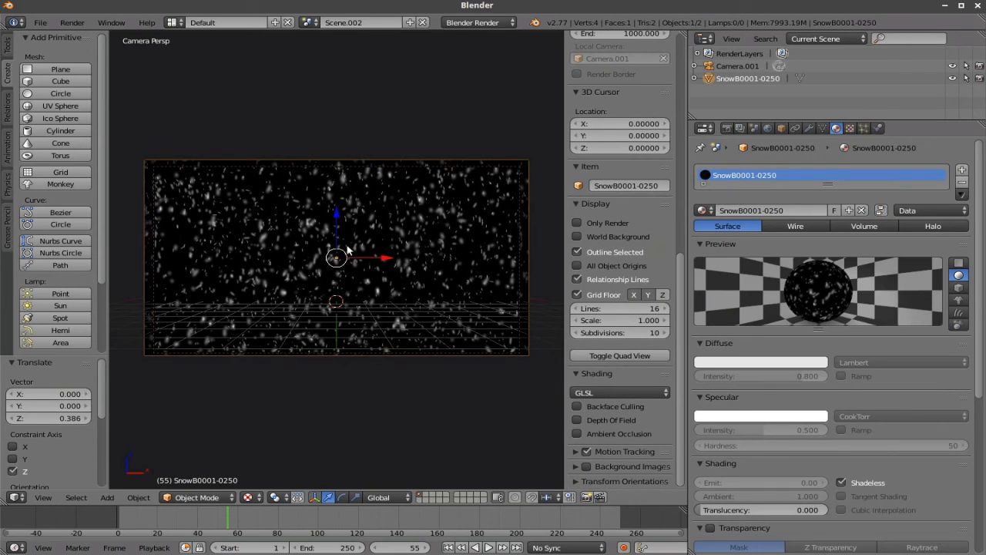
{"action": "scroll", "coordinate": [455, 284], "scroll_direction": "up", "scroll_amount": 2}
{"action": "middle_click_drag", "start_coordinate": [456, 284], "coordinate": [371, 305]}
{"action": "scroll", "coordinate": [371, 305], "scroll_direction": "up", "scroll_amount": 3}
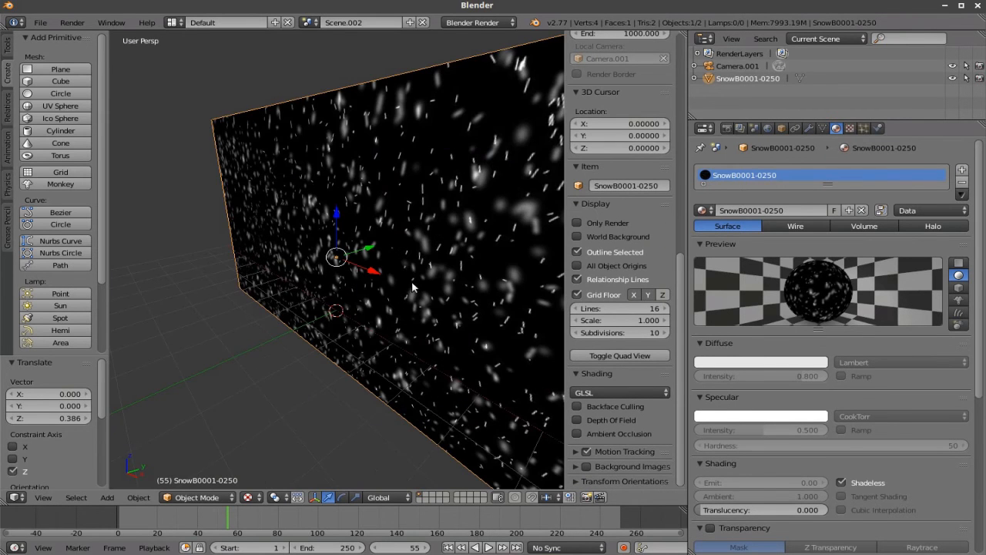
{"action": "middle_click_drag", "start_coordinate": [435, 220], "coordinate": [446, 236]}
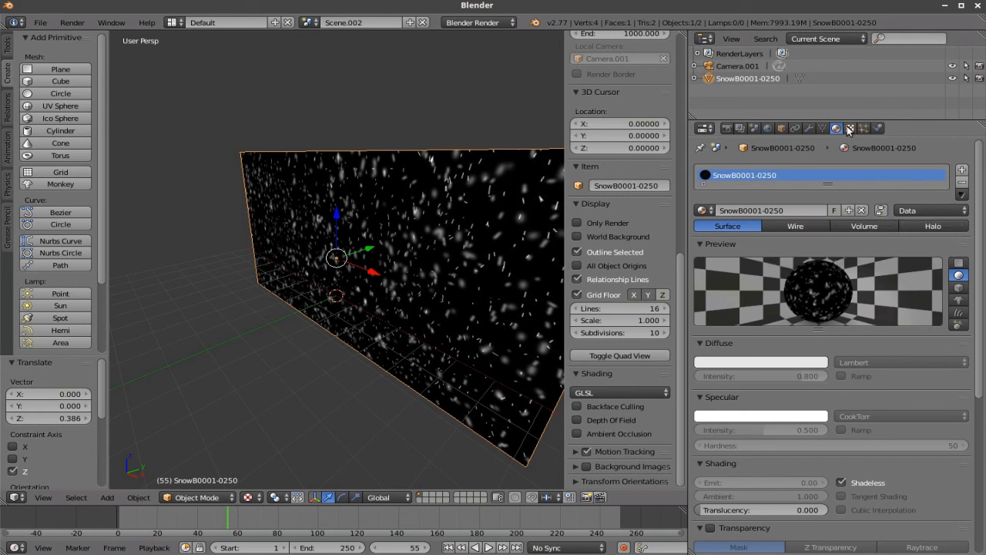
{"action": "left_click", "coordinate": [883, 210]}
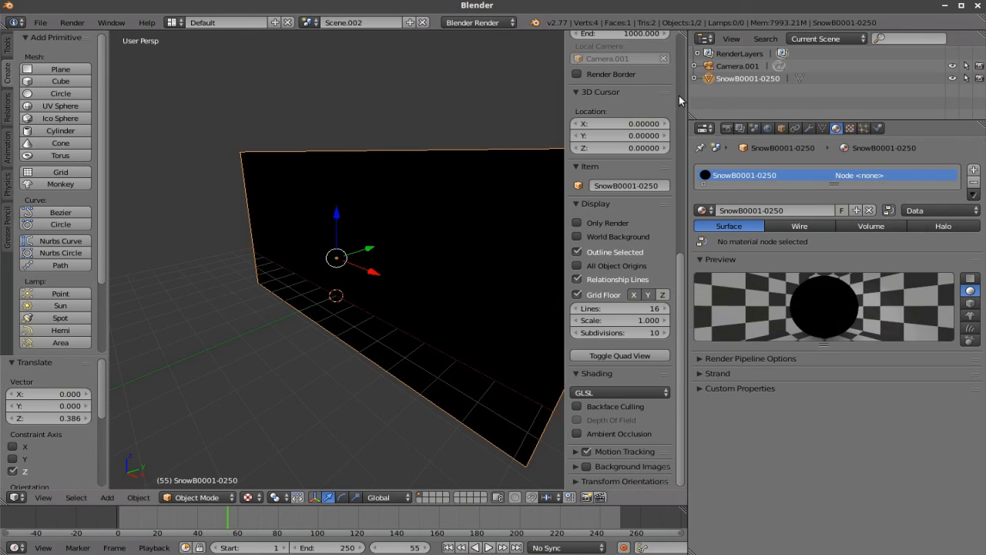
Step: Split the 3D view to open a Node Editor beside it, and enlarge it so the material's nodes are readable
{"action": "scroll", "coordinate": [682, 36], "scroll_direction": "up", "scroll_amount": 8}
{"action": "left_click_drag", "start_coordinate": [682, 37], "coordinate": [505, 269]}
{"action": "left_click", "coordinate": [519, 497]}
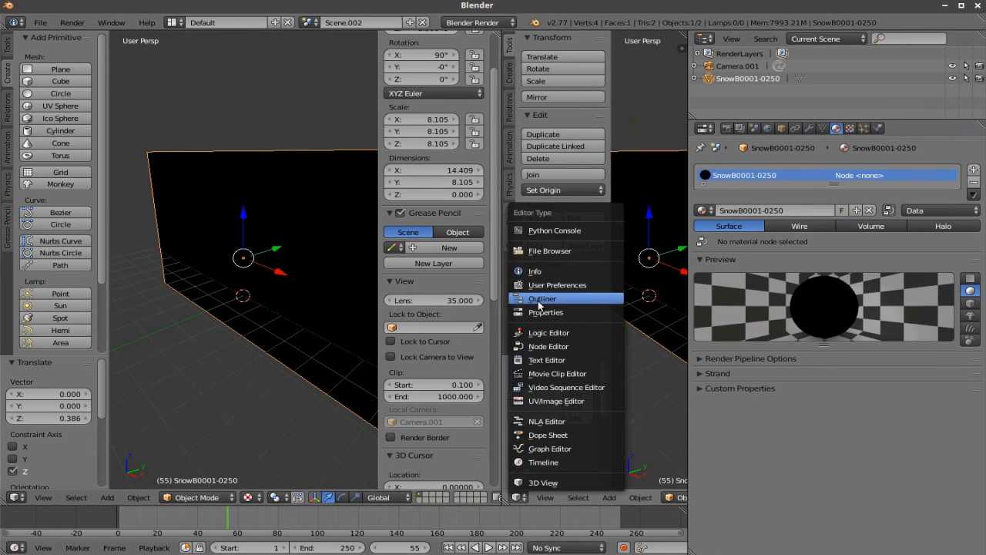
{"action": "left_click", "coordinate": [544, 347]}
{"action": "key", "text": "n"}
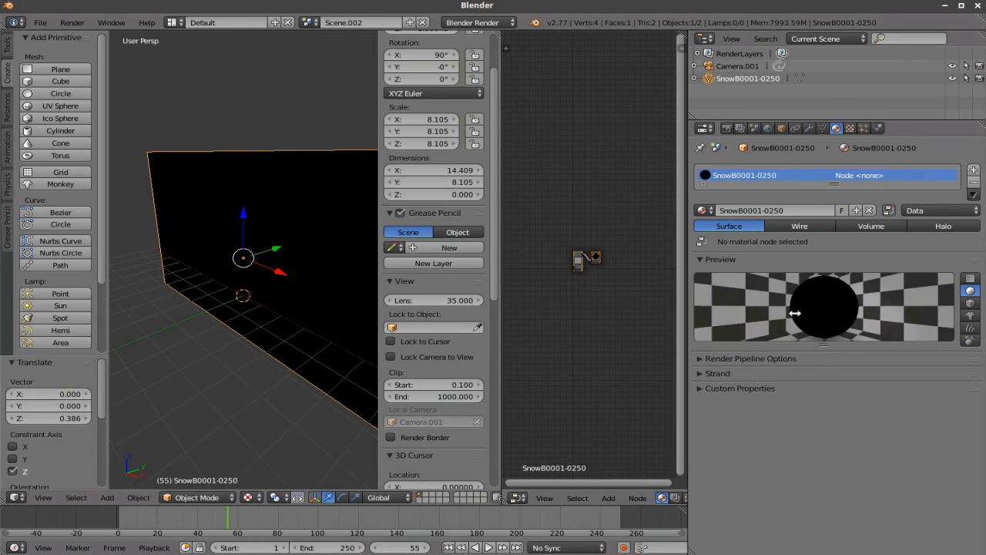
{"action": "scroll", "coordinate": [612, 330], "scroll_direction": "up", "scroll_amount": 5}
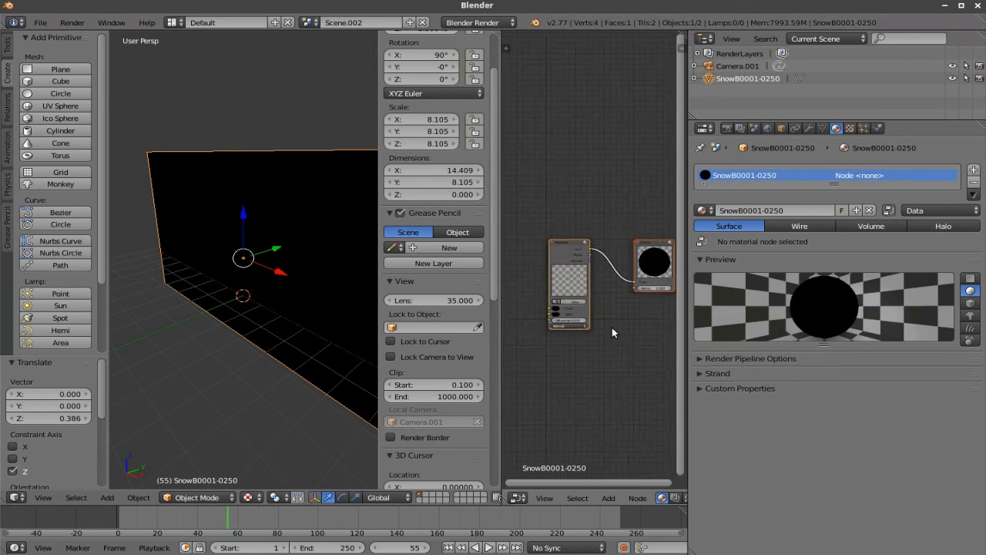
{"action": "left_click_drag", "start_coordinate": [502, 203], "coordinate": [384, 204]}
{"action": "scroll", "coordinate": [567, 397], "scroll_direction": "up", "scroll_amount": 1}
{"action": "middle_click_drag", "start_coordinate": [566, 397], "coordinate": [513, 355]}
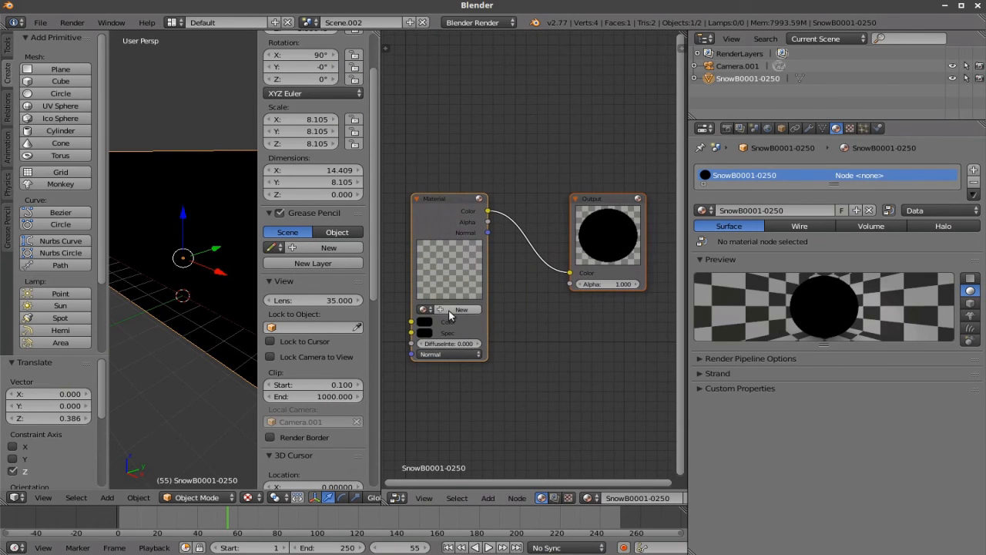
Step: Assign the SnowB0001-0250 material to the Material node and connect its Color output to the Output node's Alpha instead of Color
{"action": "left_click", "coordinate": [424, 309]}
{"action": "left_click", "coordinate": [458, 343]}
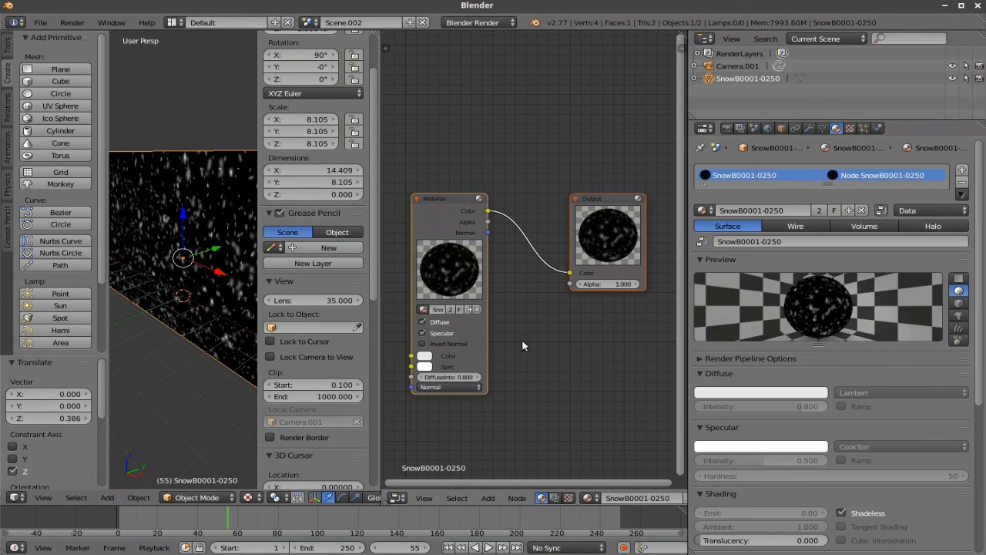
{"action": "scroll", "coordinate": [536, 308], "scroll_direction": "down", "scroll_amount": 1}
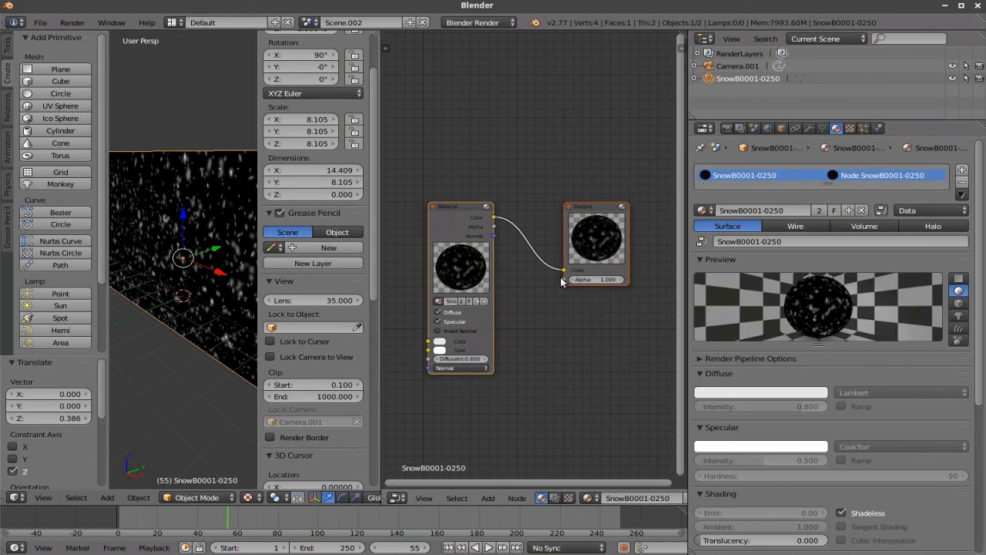
{"action": "mouse_move", "coordinate": [562, 271]}
{"action": "left_mouse_down"}
{"action": "mouse_move", "coordinate": [527, 278]}
{"action": "mouse_move", "coordinate": [565, 279]}
{"action": "left_mouse_up"}
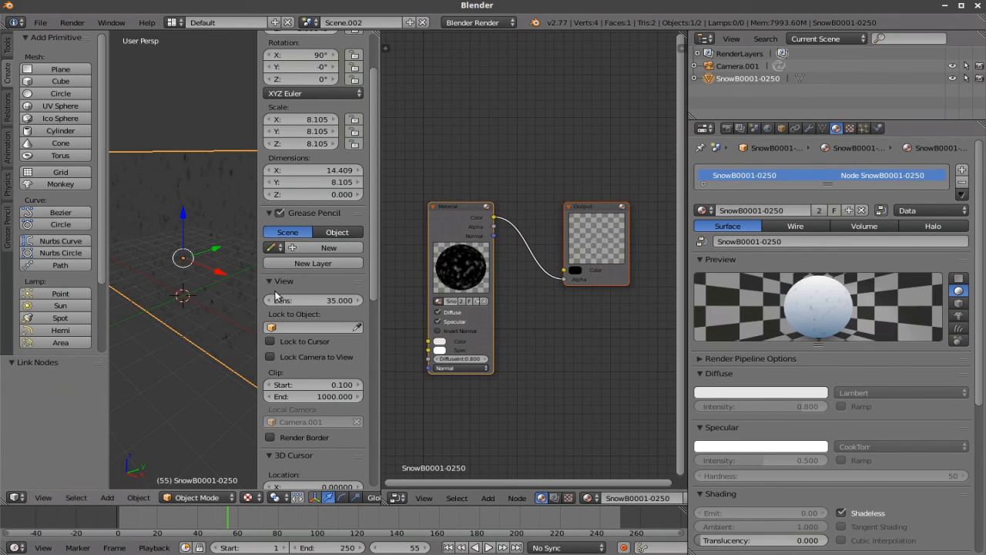
{"action": "left_click_drag", "start_coordinate": [607, 207], "coordinate": [654, 168]}
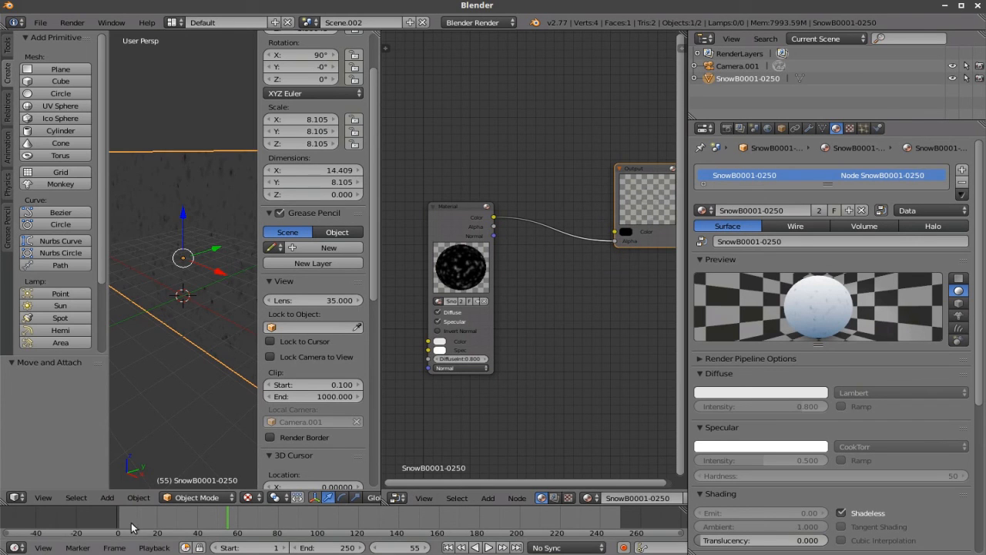
Step: Return to the camera view, widen the 3D view over the Node Editor, and play the snow animation to check its transparency
{"action": "left_click", "coordinate": [44, 497]}
{"action": "left_click", "coordinate": [63, 454]}
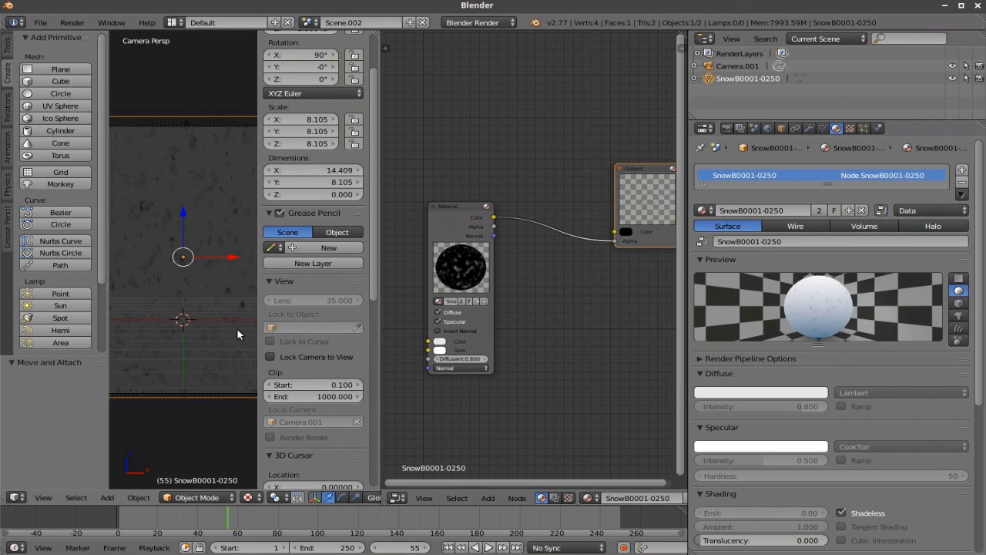
{"action": "scroll", "coordinate": [377, 231], "scroll_direction": "down", "scroll_amount": 1}
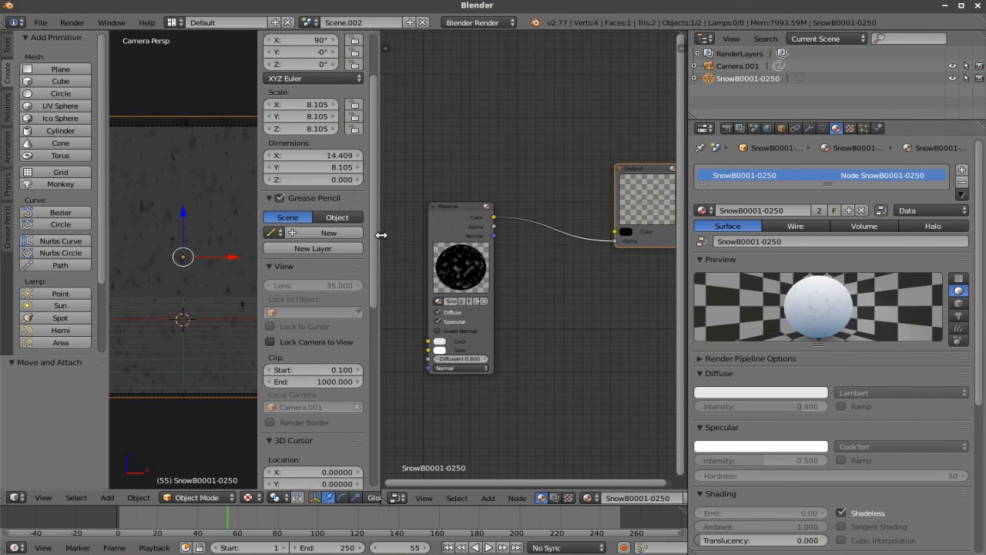
{"action": "left_click_drag", "start_coordinate": [379, 235], "coordinate": [668, 236]}
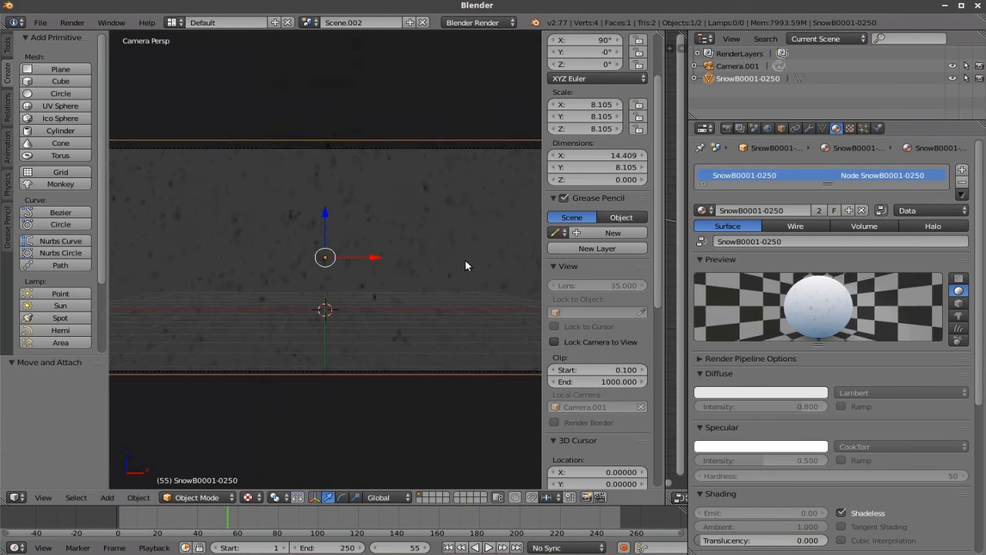
{"action": "key", "text": "alt+a"}
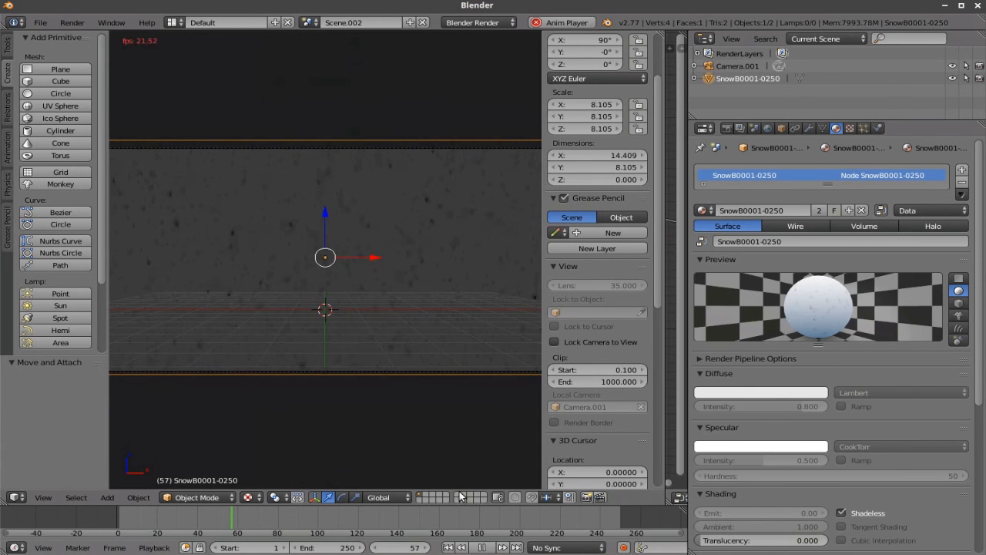
{"action": "scroll", "coordinate": [366, 245], "scroll_direction": "up", "scroll_amount": 3}
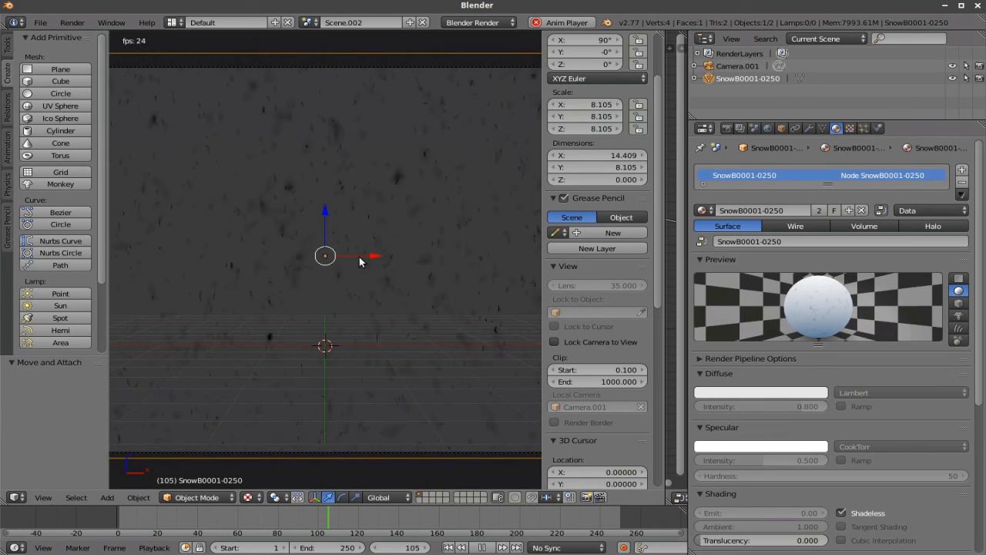
Step: Scale the snow plane up uniformly by a factor of about 1.73 so it extends beyond the camera frame
{"action": "scroll", "coordinate": [367, 255], "scroll_direction": "down", "scroll_amount": 3}
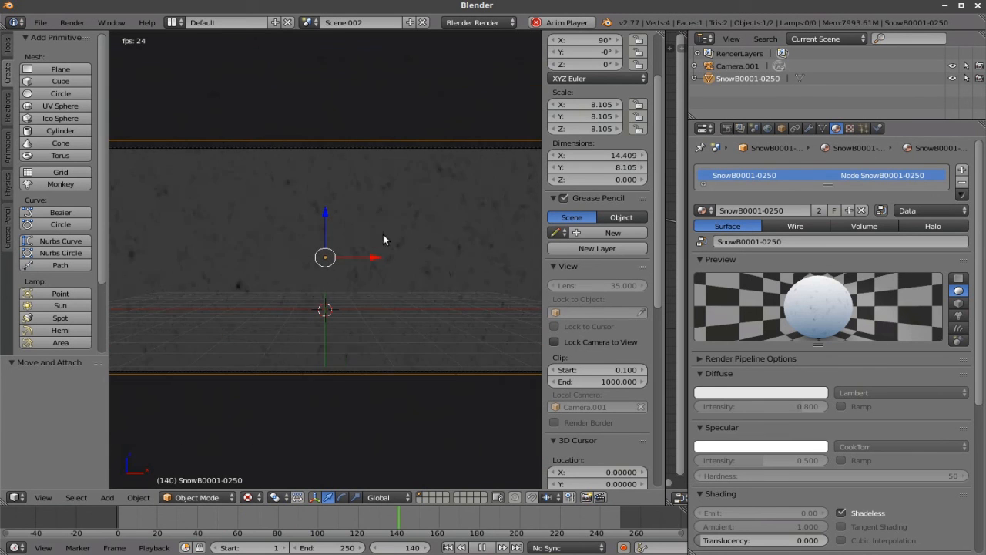
{"action": "scroll", "coordinate": [389, 242], "scroll_direction": "down", "scroll_amount": 2}
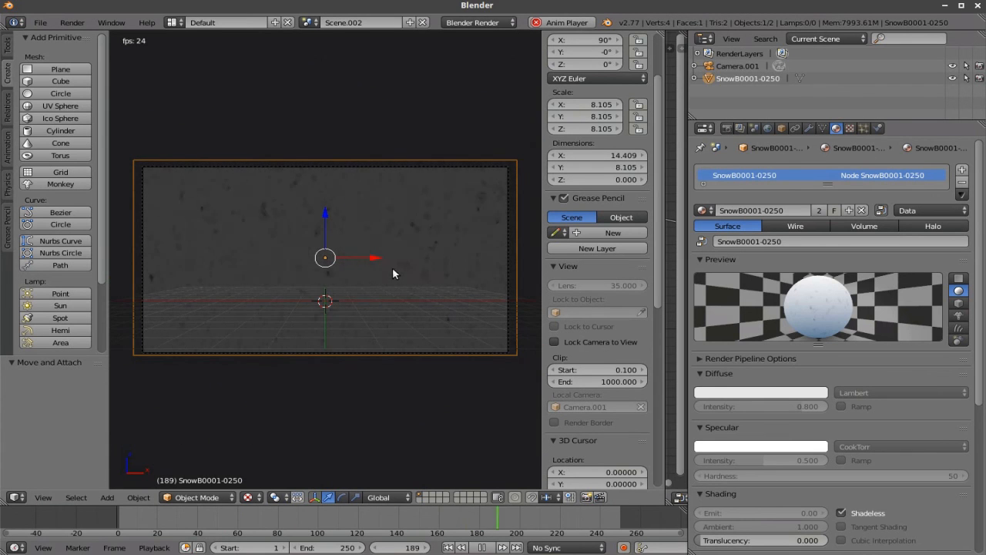
{"action": "key", "text": "s"}
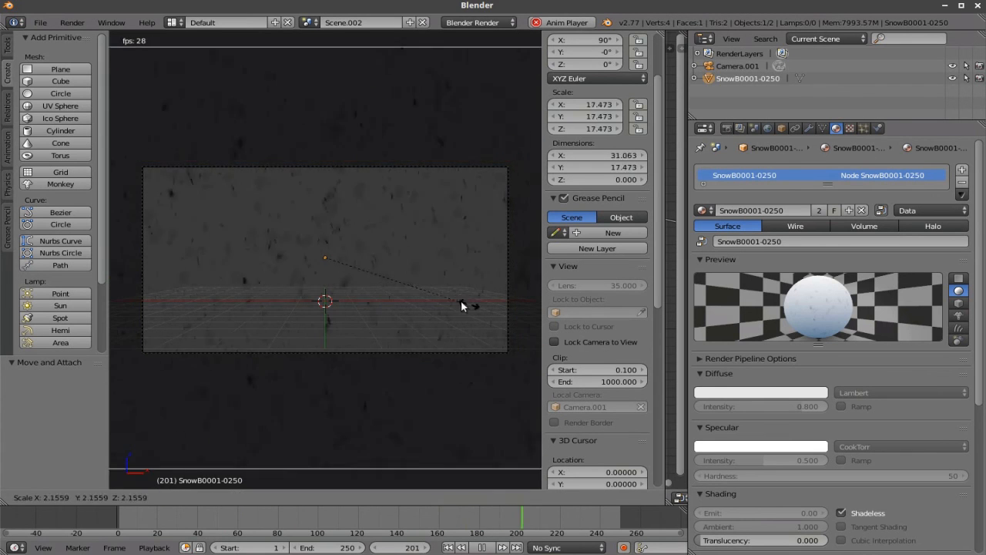
{"action": "left_click", "coordinate": [440, 292]}
Step: Duplicate the snow plane in place and offset the copy by about 5.36 in Y, -1.96 in X and -1.22 in Z
{"action": "key", "text": "shift+d"}
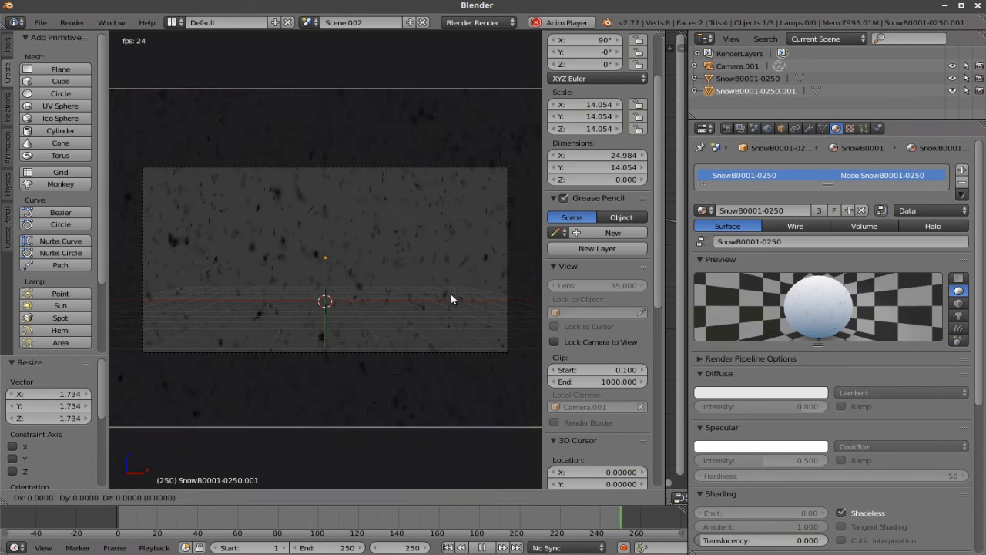
{"action": "right_click", "coordinate": [451, 297]}
{"action": "key", "text": "g"}
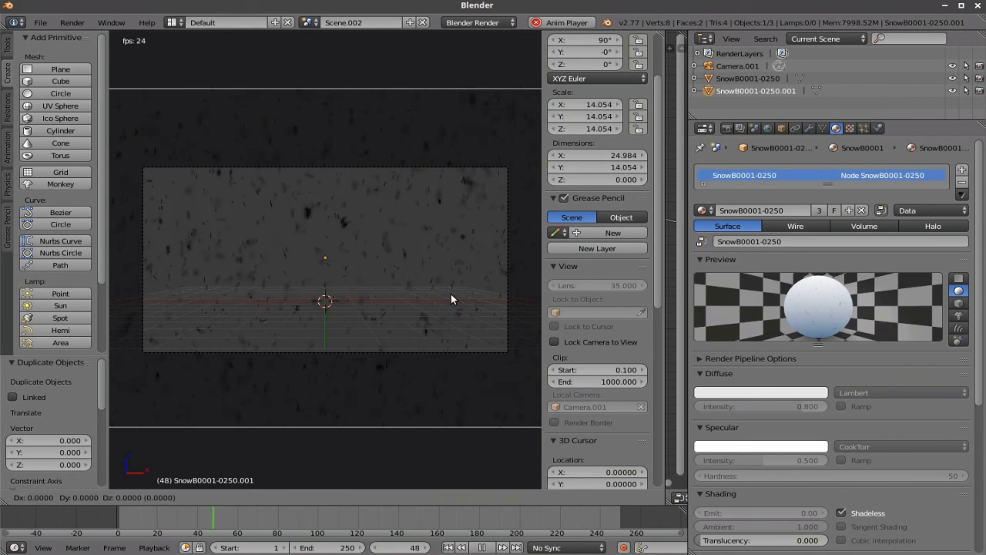
{"action": "key", "text": "y"}
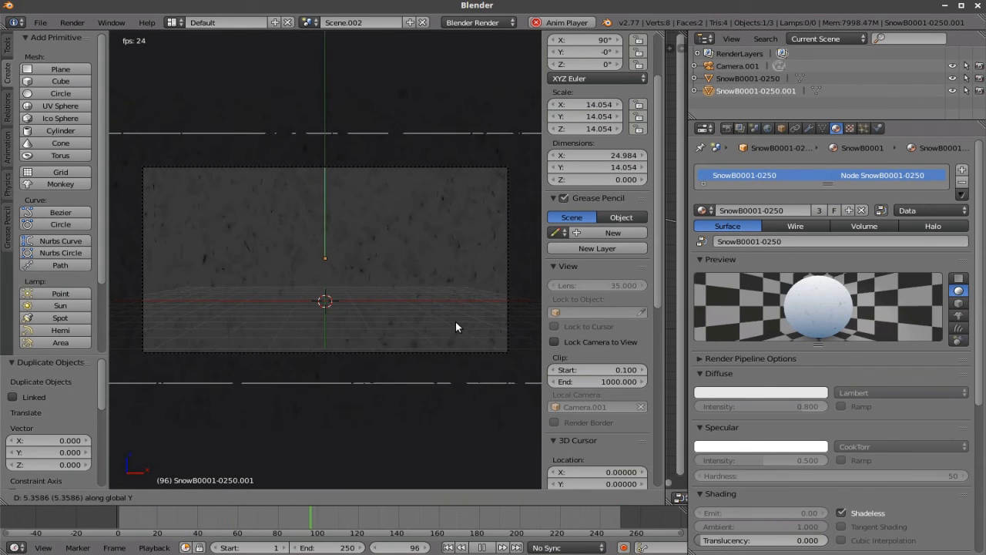
{"action": "left_click", "coordinate": [455, 322]}
{"action": "key", "text": "g"}
{"action": "key", "text": "x"}
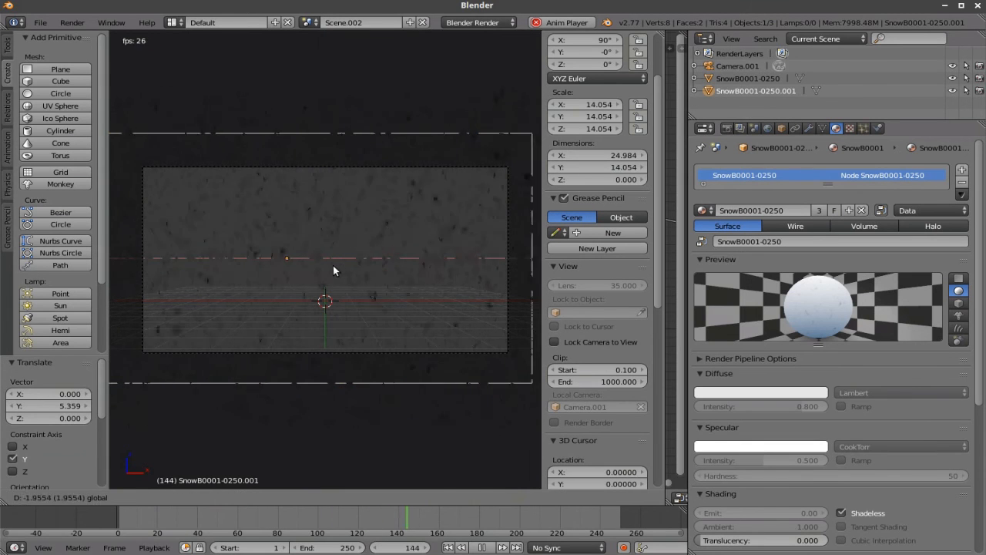
{"action": "left_click", "coordinate": [333, 266]}
{"action": "key", "text": "g"}
{"action": "key", "text": "z"}
{"action": "left_click", "coordinate": [328, 270]}
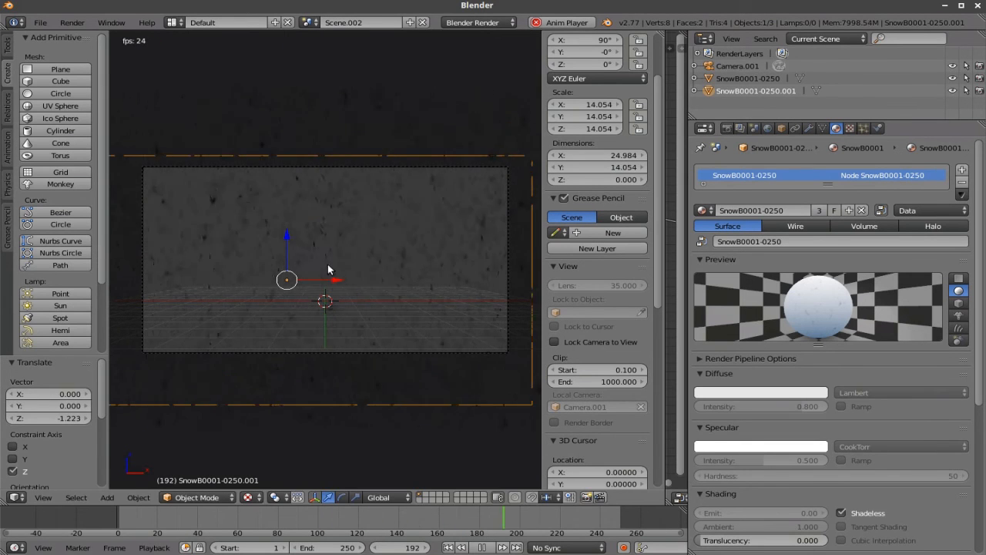
Step: Duplicate the offset snow plane and shift this copy by about 2.6 in Y, 3.3 in X and 1.53 in Z
{"action": "key", "text": "shift+d"}
{"action": "key", "text": "Escape"}
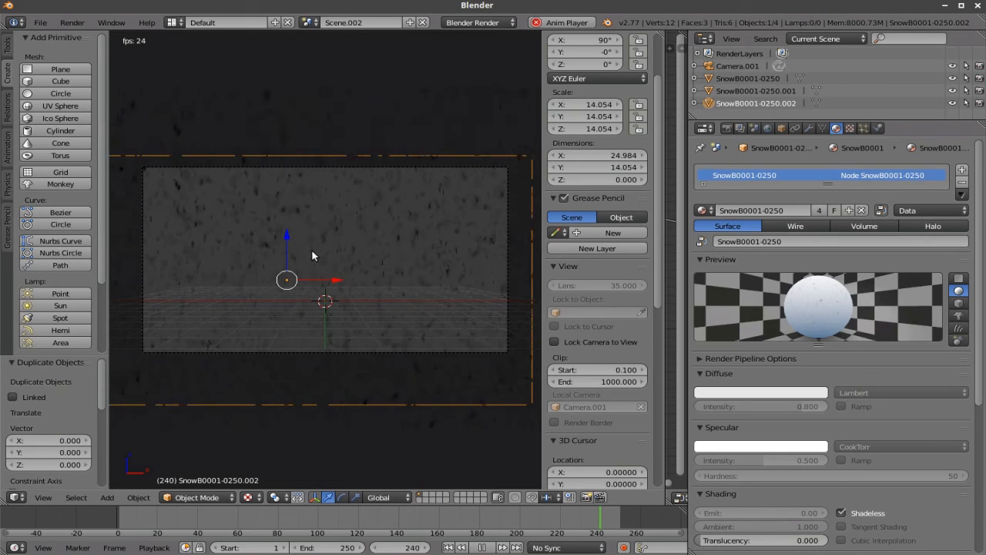
{"action": "key", "text": "g"}
{"action": "key", "text": "y"}
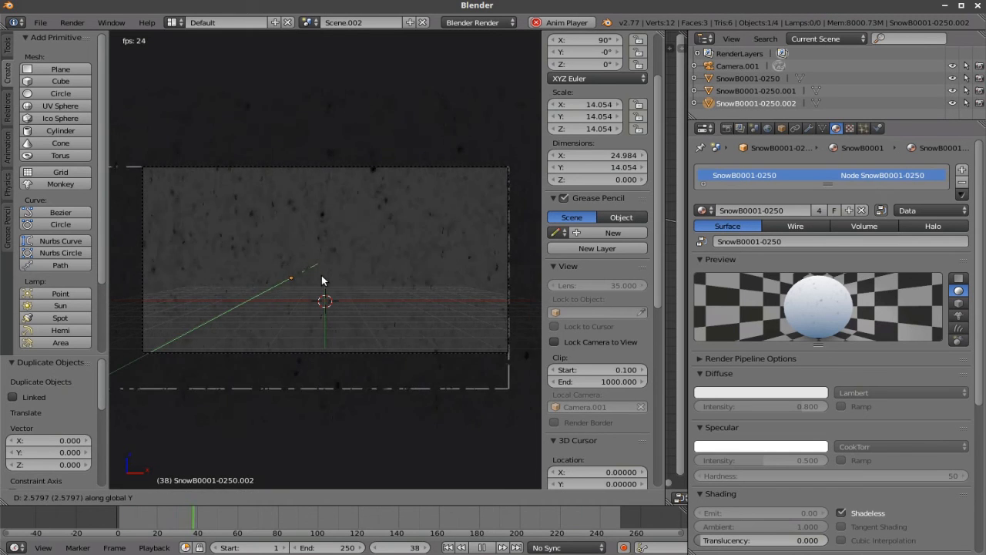
{"action": "left_click", "coordinate": [321, 275]}
{"action": "key", "text": "g"}
{"action": "key", "text": "x"}
{"action": "left_click", "coordinate": [394, 274]}
{"action": "key", "text": "g"}
{"action": "key", "text": "z"}
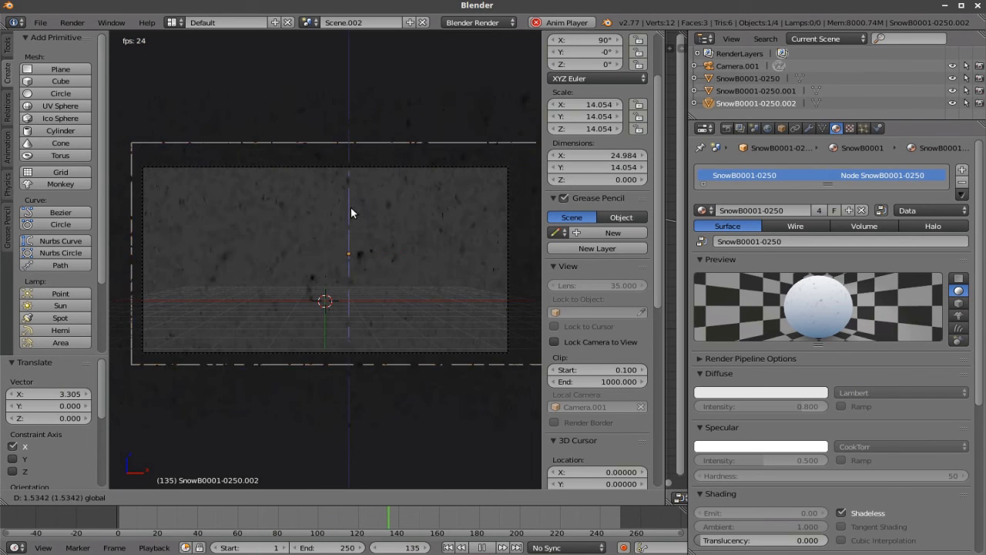
{"action": "left_click", "coordinate": [351, 209]}
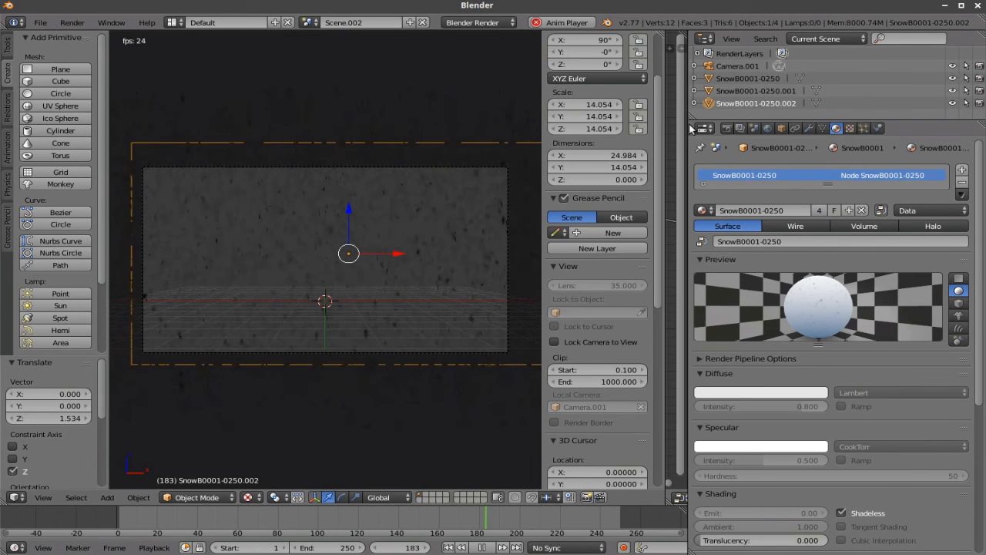
Step: Set the Output node's Color to white in the SnowB0001-0250 material, opening the Node Editor for it and widening the 3D view again
{"action": "left_click", "coordinate": [721, 66]}
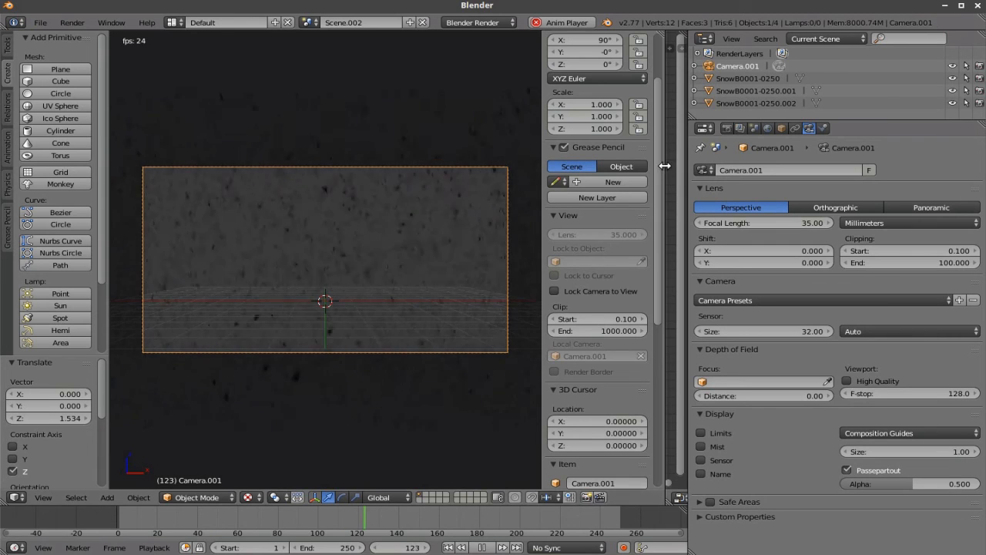
{"action": "left_click_drag", "start_coordinate": [665, 166], "coordinate": [388, 178]}
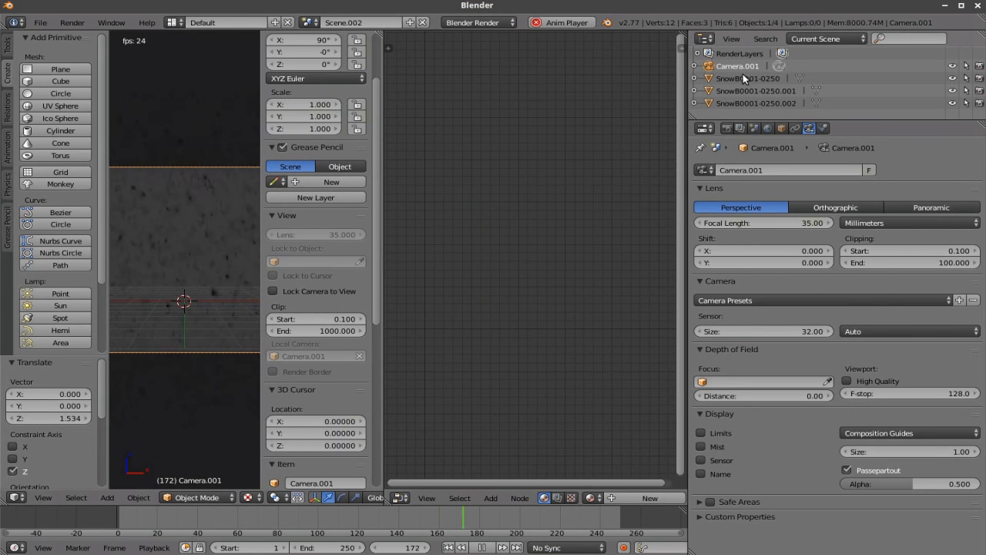
{"action": "left_click", "coordinate": [745, 78]}
{"action": "left_click", "coordinate": [629, 233]}
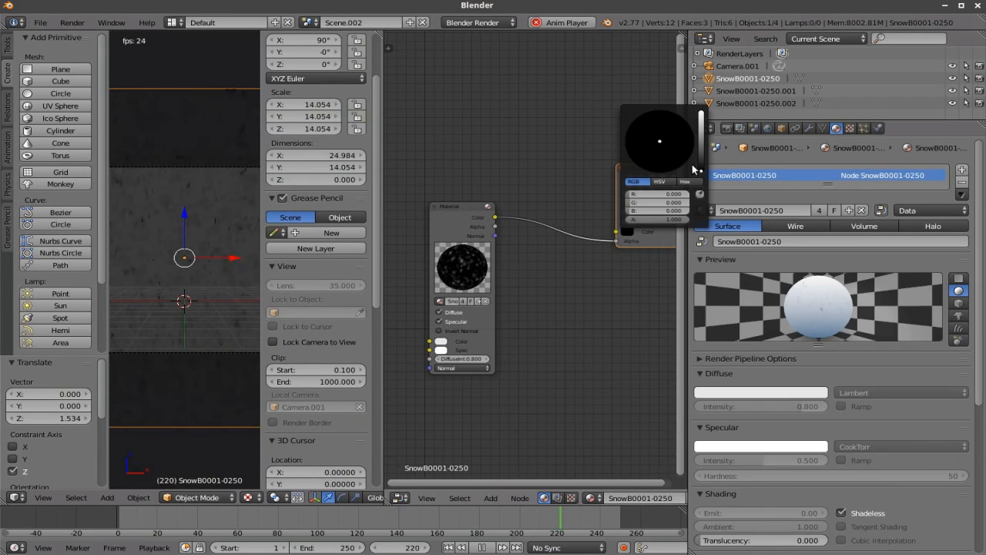
{"action": "left_click_drag", "start_coordinate": [699, 170], "coordinate": [700, 112]}
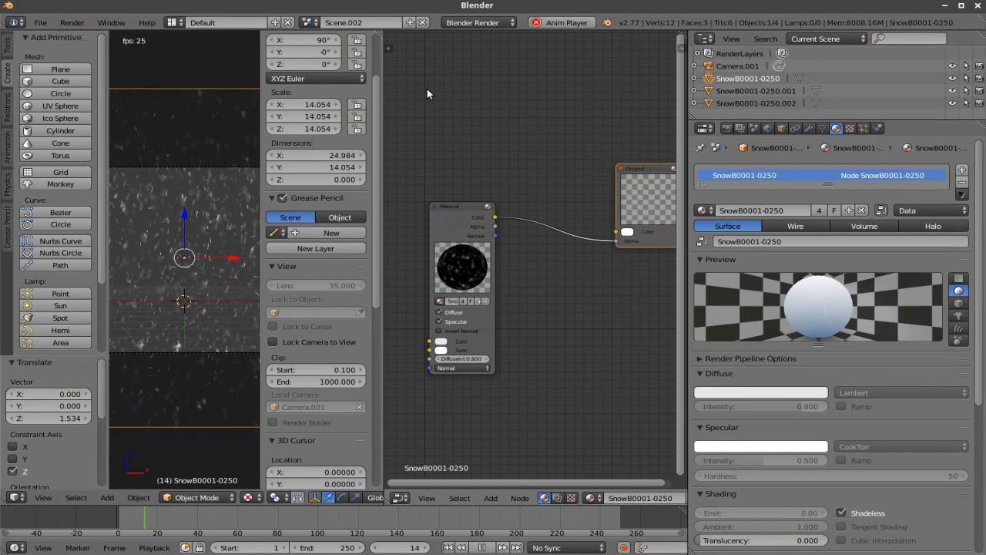
{"action": "left_click_drag", "start_coordinate": [378, 34], "coordinate": [481, 70]}
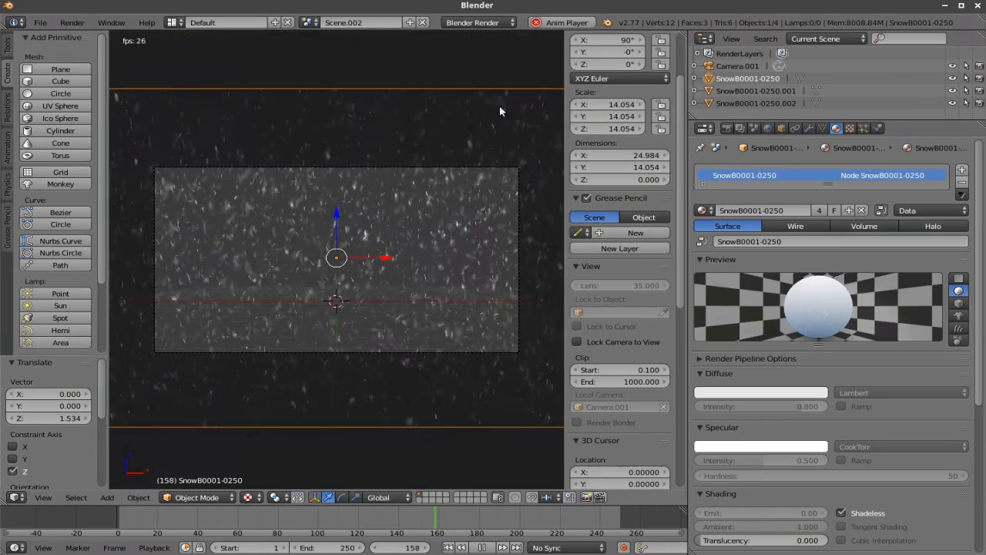
Step: Add a new world to the scene and set its Horizon Color to black
{"action": "left_click", "coordinate": [767, 128]}
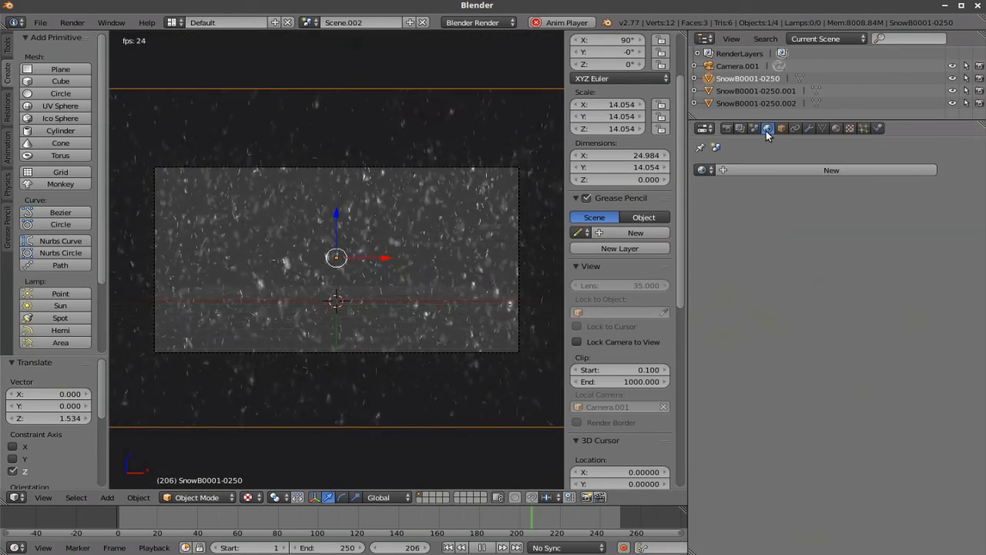
{"action": "left_click", "coordinate": [769, 164]}
{"action": "left_click", "coordinate": [757, 334]}
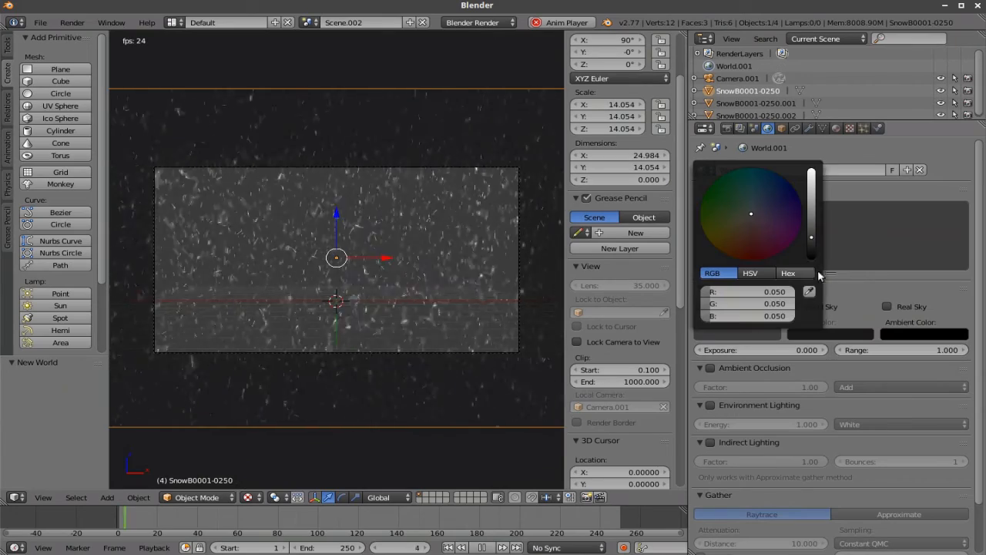
{"action": "left_click_drag", "start_coordinate": [813, 235], "coordinate": [809, 269]}
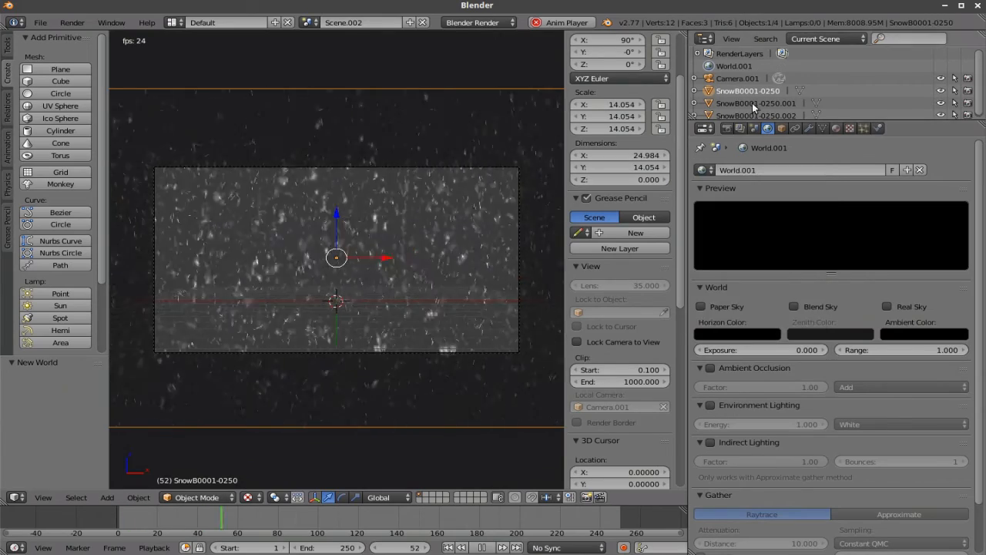
Step: Enable Only Render and World Background for the 3D view's display
{"action": "scroll", "coordinate": [635, 281], "scroll_direction": "down", "scroll_amount": 5}
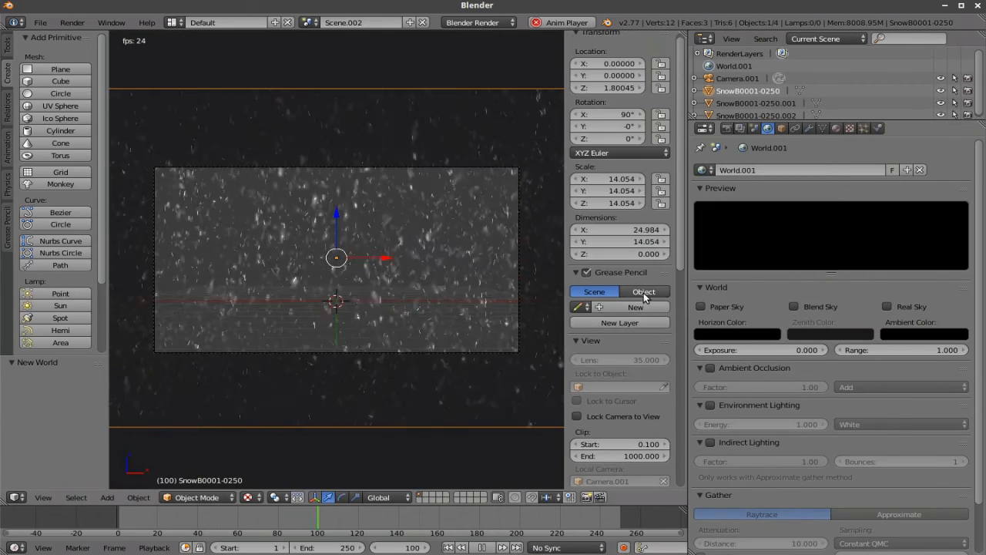
{"action": "left_click", "coordinate": [577, 404]}
{"action": "left_click", "coordinate": [577, 417]}
{"action": "scroll", "coordinate": [431, 316], "scroll_direction": "up", "scroll_amount": 2}
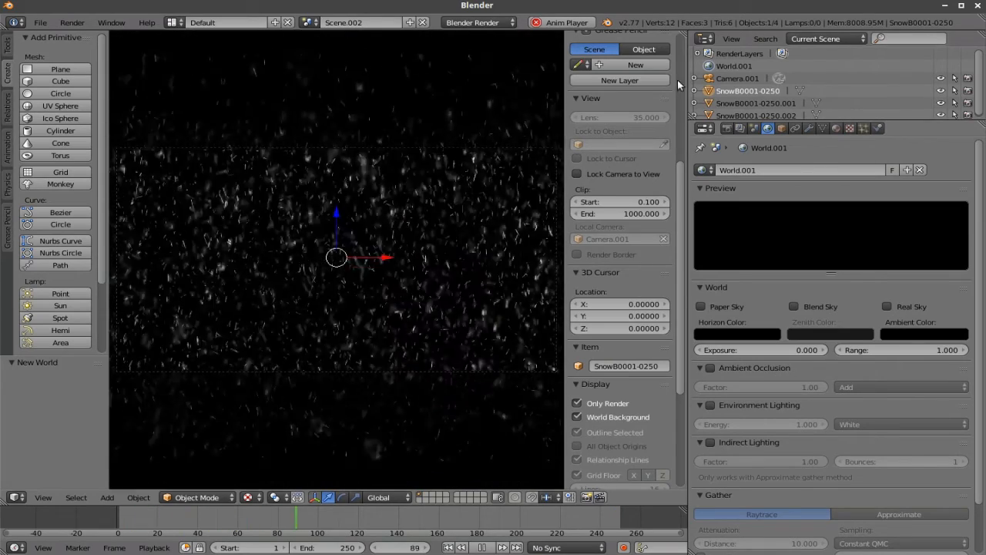
Step: Select the camera and move it about 3.12 along global Y toward the snow planes while the animation plays
{"action": "right_click", "coordinate": [555, 231]}
{"action": "scroll", "coordinate": [603, 150], "scroll_direction": "down", "scroll_amount": 2}
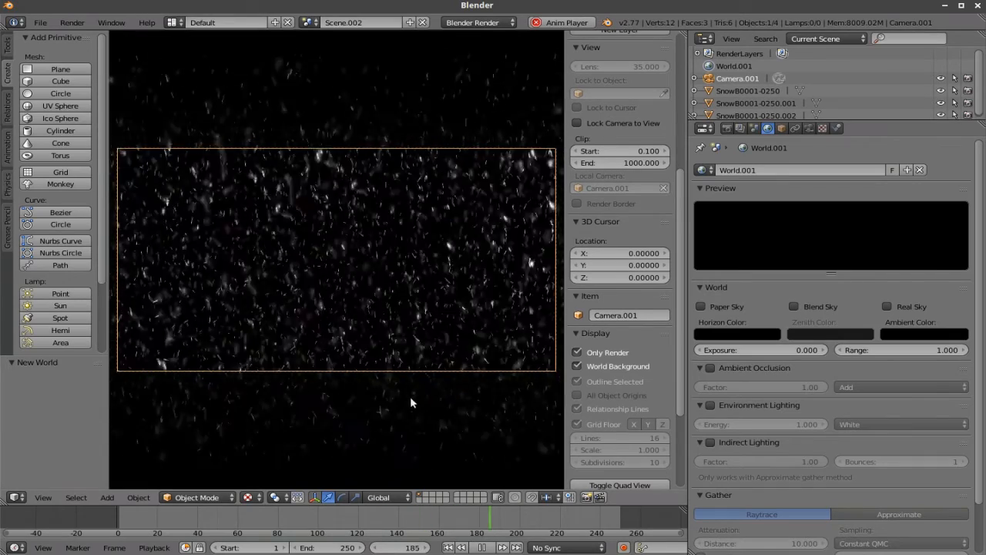
{"action": "key", "text": "g"}
{"action": "key", "text": "y"}
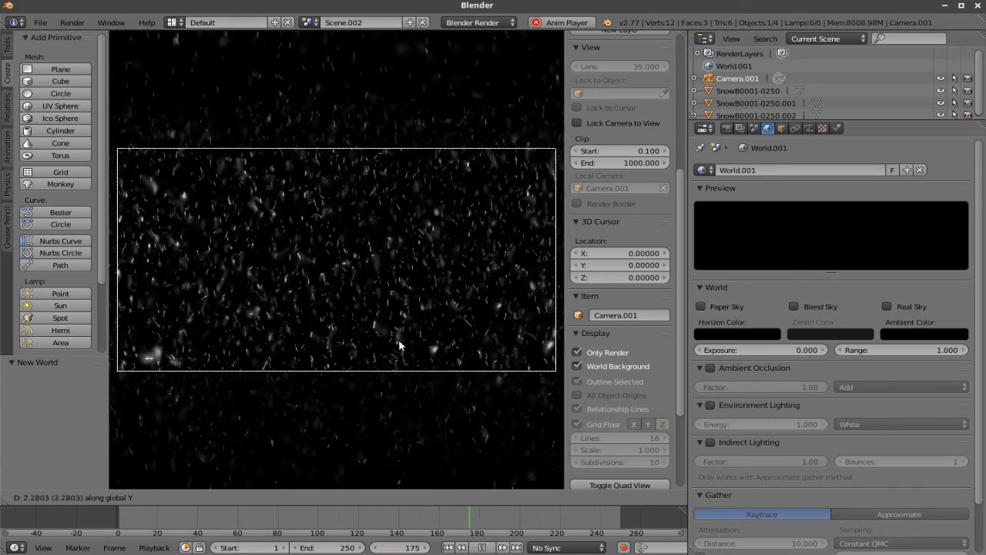
{"action": "left_click", "coordinate": [441, 328]}
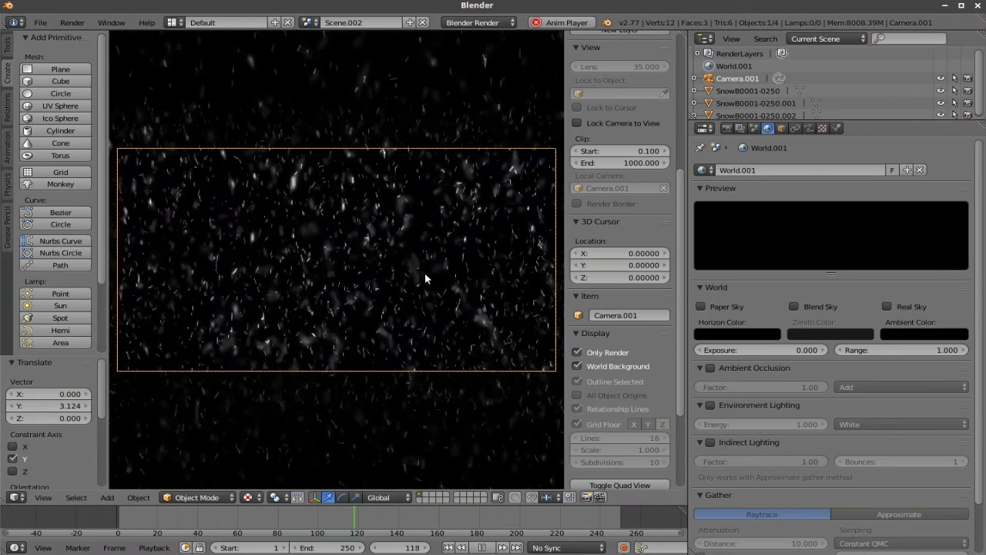
Step: Move the camera a further 1.4 or so along global Y, stop playback and return to frame 1
{"action": "key", "text": "g"}
{"action": "key", "text": "y"}
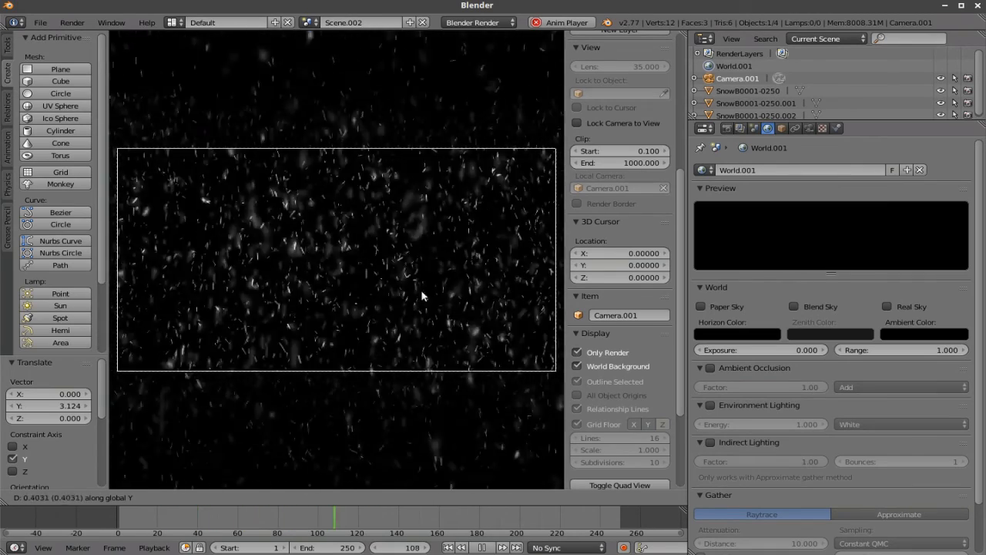
{"action": "left_click", "coordinate": [427, 338]}
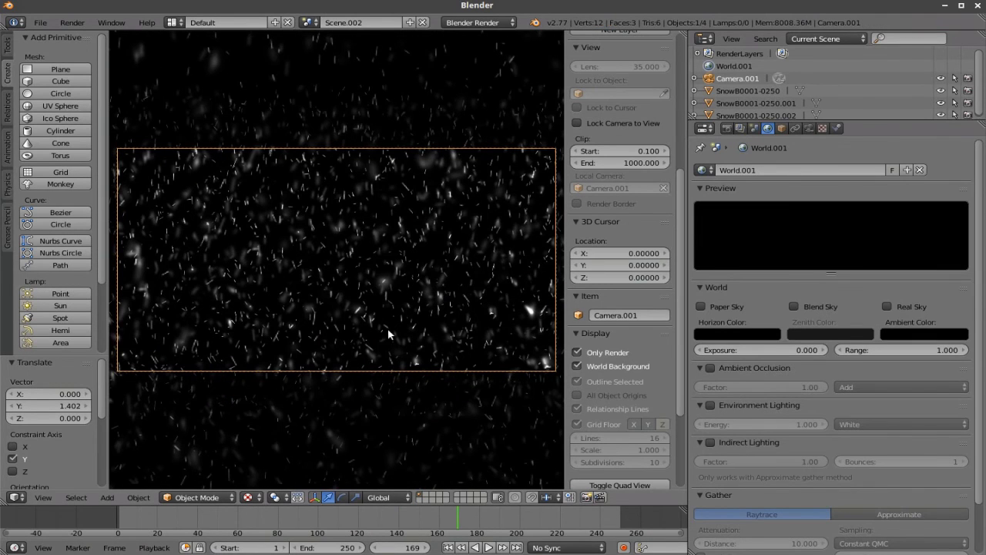
{"action": "left_click", "coordinate": [448, 548]}
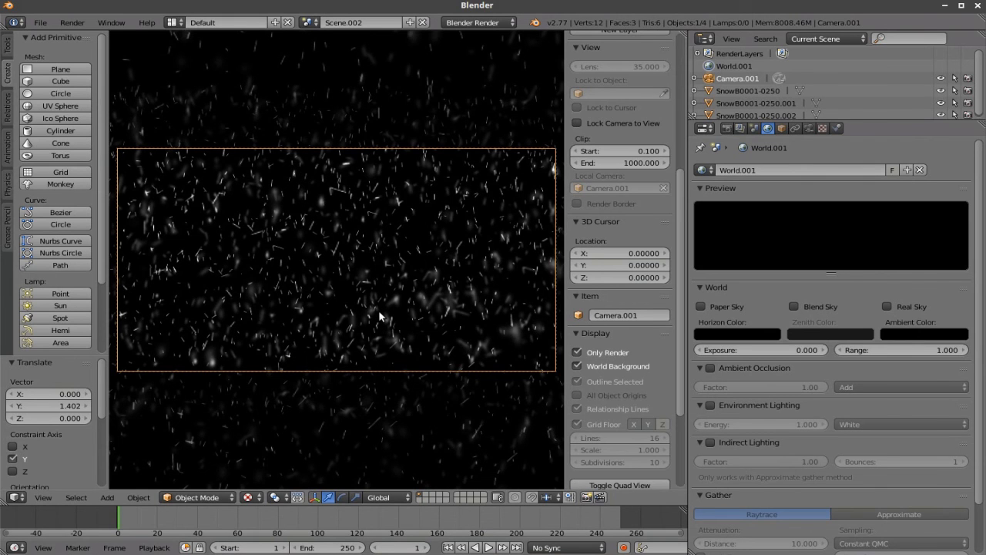
{"action": "key", "text": "g"}
{"action": "key", "text": "y"}
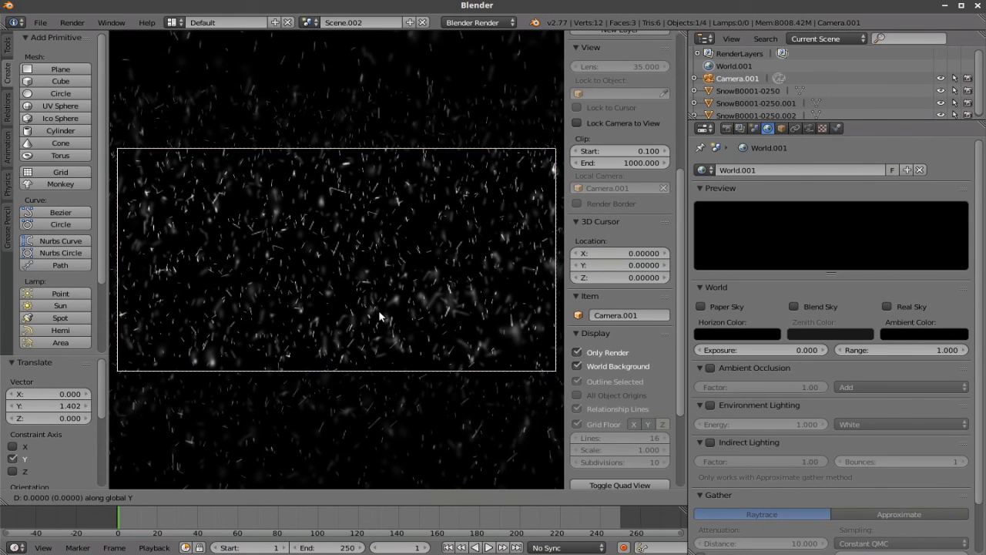
{"action": "key", "text": "Escape"}
Step: Lower the camera by about 0.34 in Z and shift it about -0.86 along global Y
{"action": "key", "text": "g"}
{"action": "key", "text": "z"}
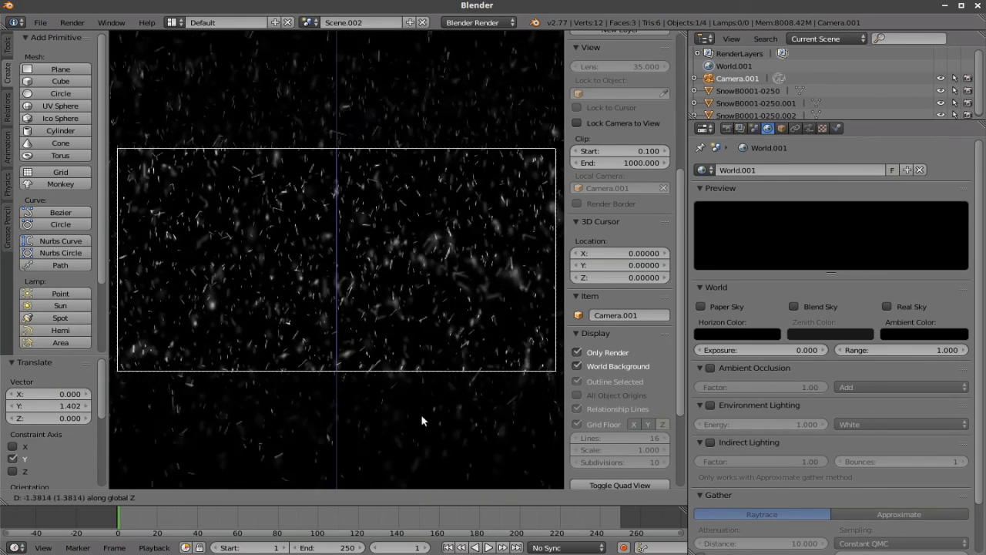
{"action": "left_click", "coordinate": [409, 324]}
{"action": "key", "text": "g"}
{"action": "key", "text": "y"}
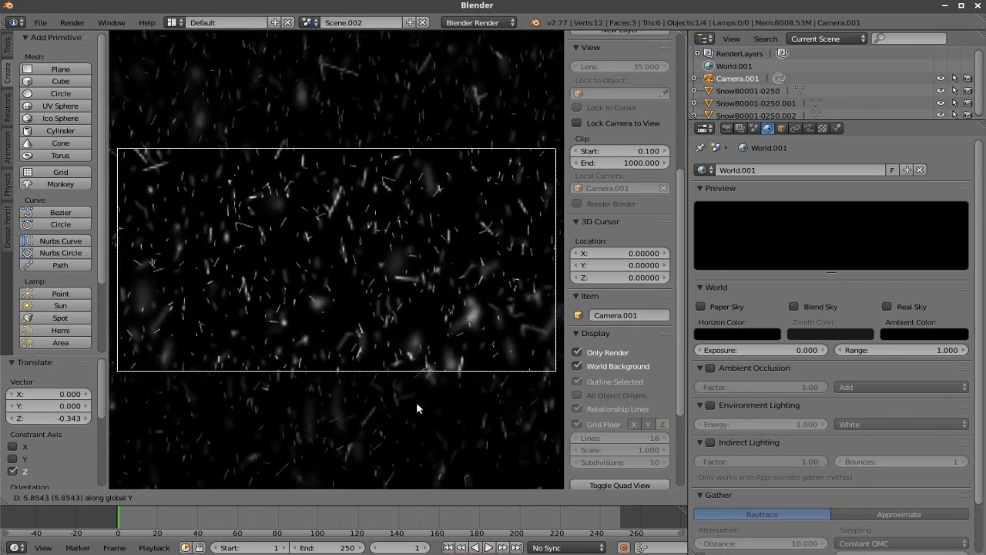
{"action": "left_click", "coordinate": [361, 292]}
Step: Make an OpenGL render of frame 1 to check the layered snow, and switch the area back to the 3D view
{"action": "left_click", "coordinate": [587, 498]}
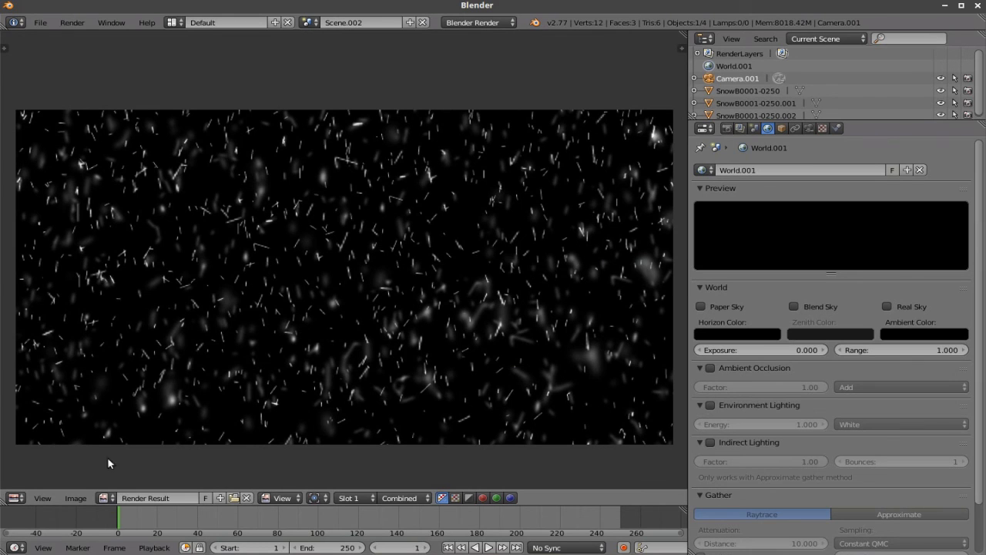
{"action": "left_click", "coordinate": [14, 498]}
{"action": "left_click", "coordinate": [35, 485]}
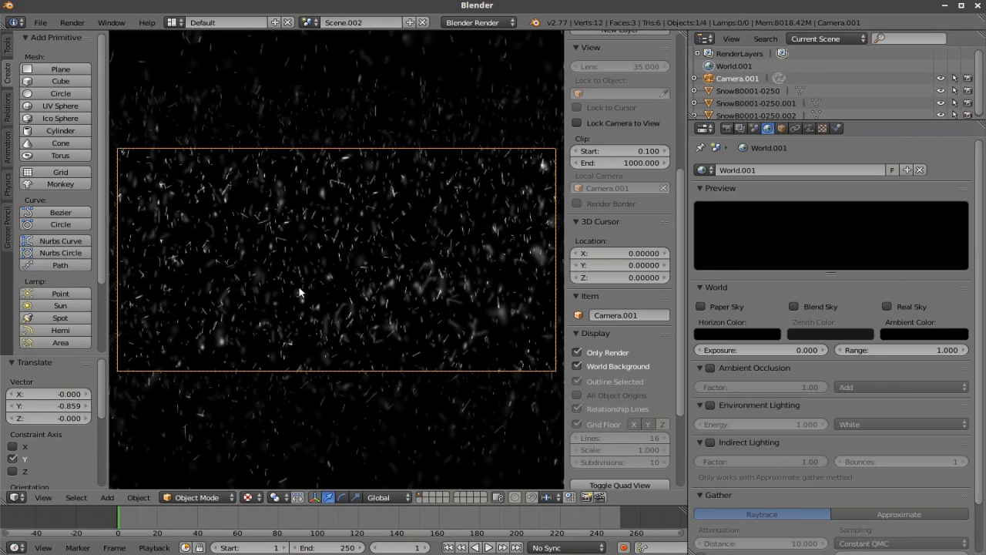
{"action": "scroll", "coordinate": [308, 250], "scroll_direction": "down", "scroll_amount": 1}
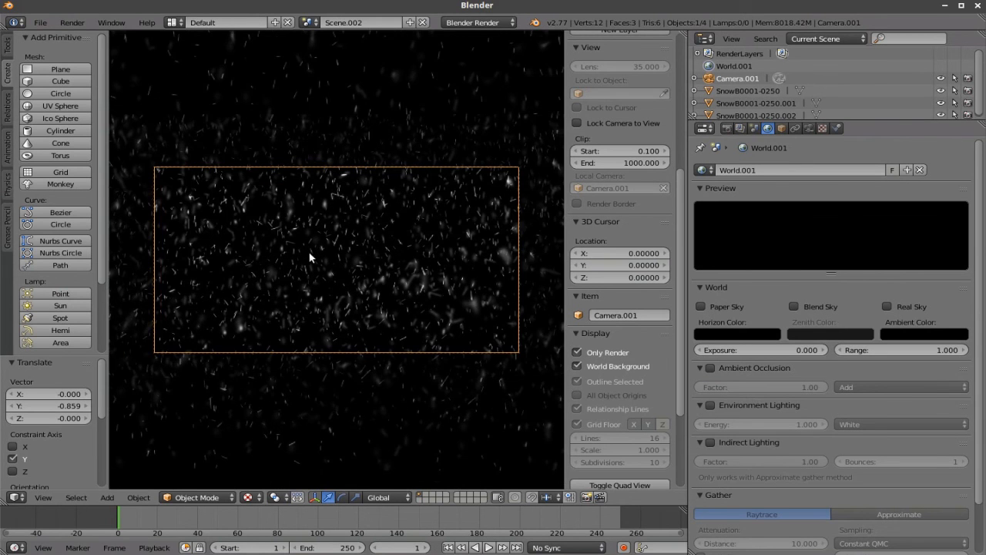
{"action": "scroll", "coordinate": [309, 256], "scroll_direction": "down", "scroll_amount": 1}
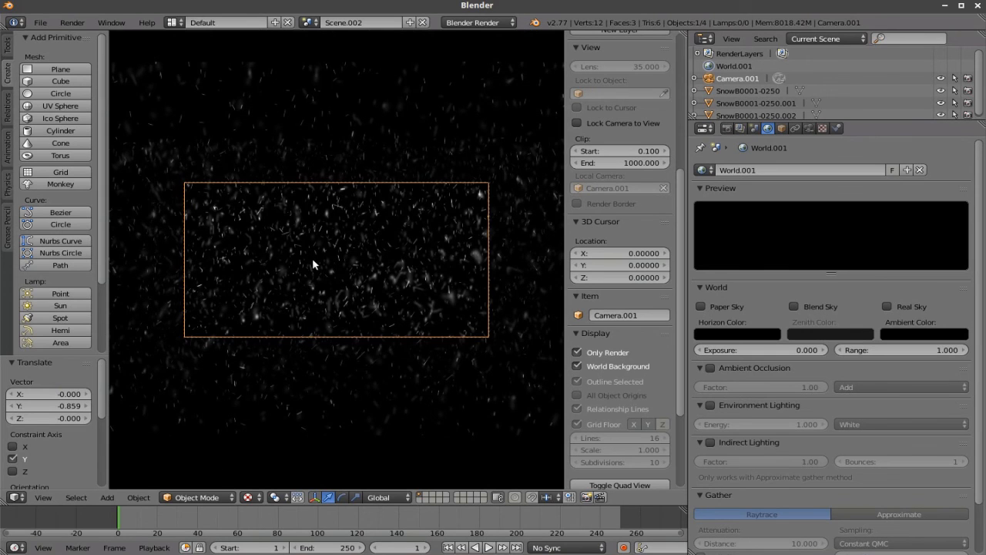
Step: Play the layered snow animation through the camera three times, rewinding to frame 1 between runs, and stop playback to examine the falling motion
{"action": "scroll", "coordinate": [368, 274], "scroll_direction": "up", "scroll_amount": 2}
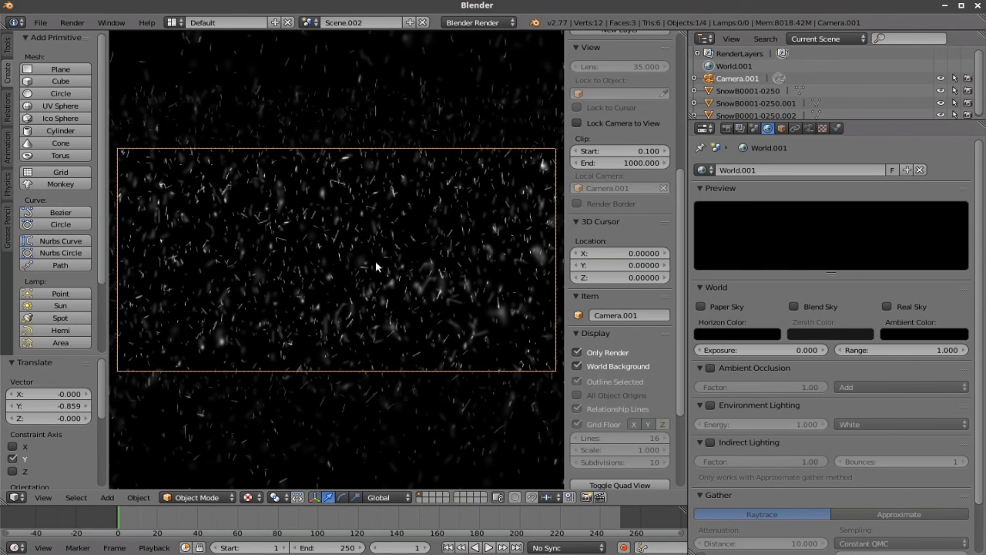
{"action": "scroll", "coordinate": [381, 264], "scroll_direction": "down", "scroll_amount": 1}
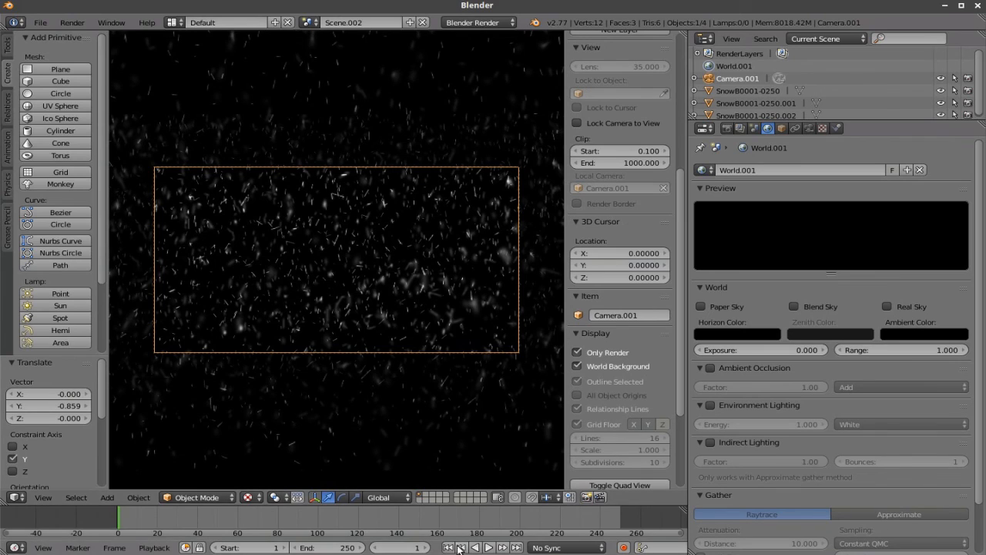
{"action": "left_click", "coordinate": [487, 547]}
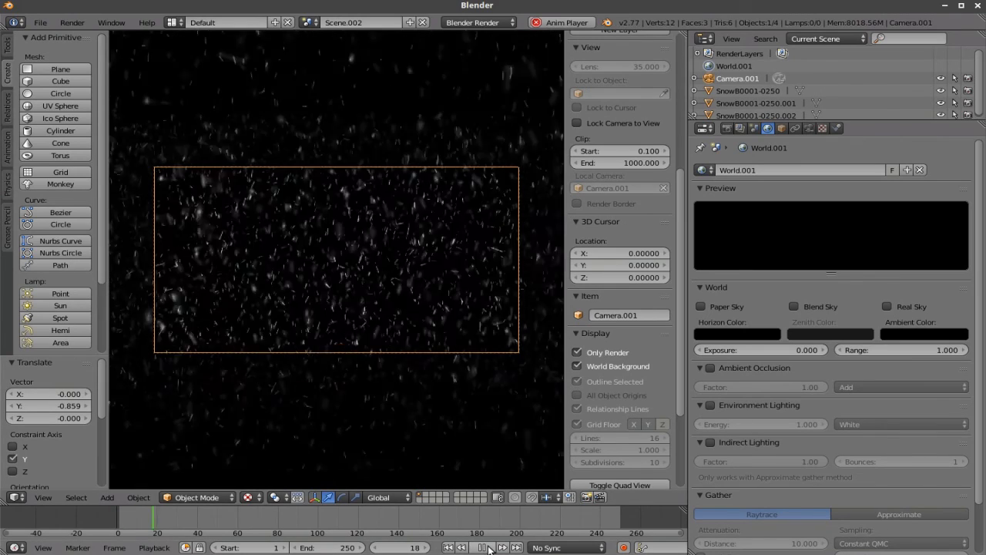
{"action": "left_click", "coordinate": [487, 547]}
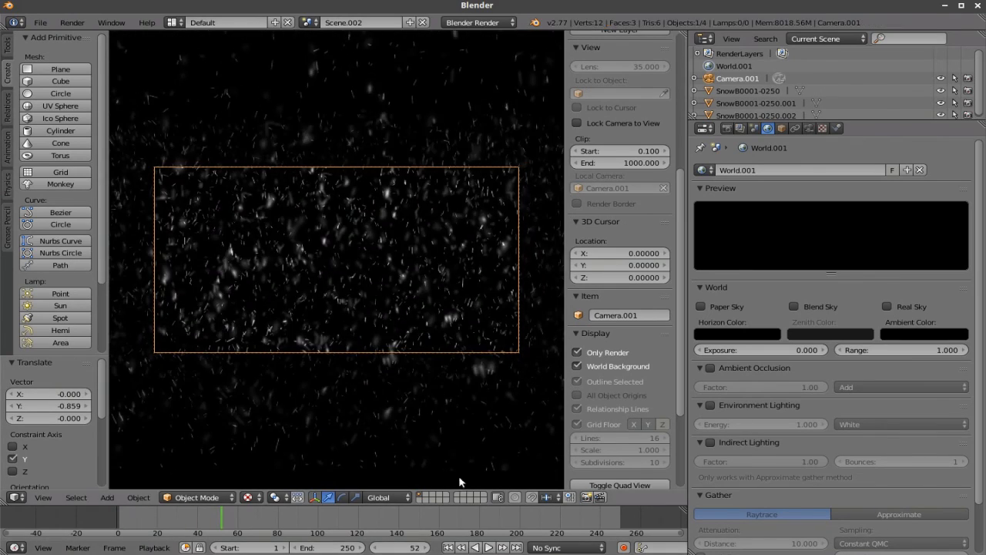
{"action": "left_click", "coordinate": [448, 549]}
{"action": "left_click", "coordinate": [487, 548]}
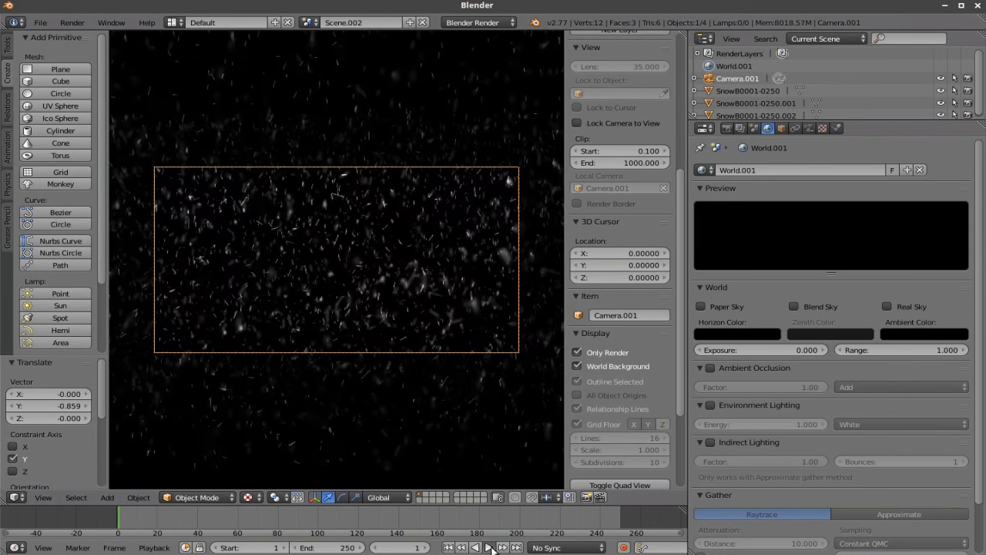
{"action": "left_click", "coordinate": [487, 547]}
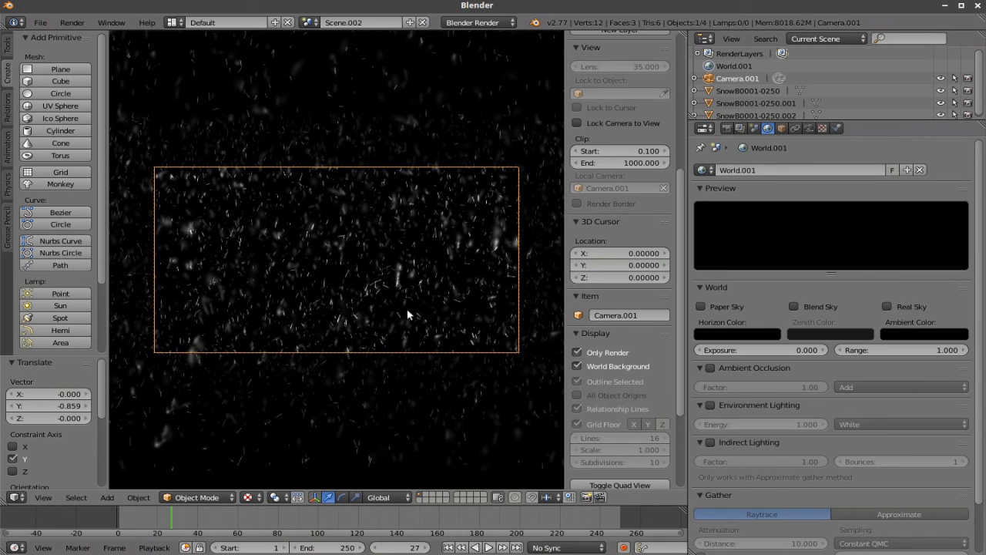
{"action": "left_click", "coordinate": [448, 547]}
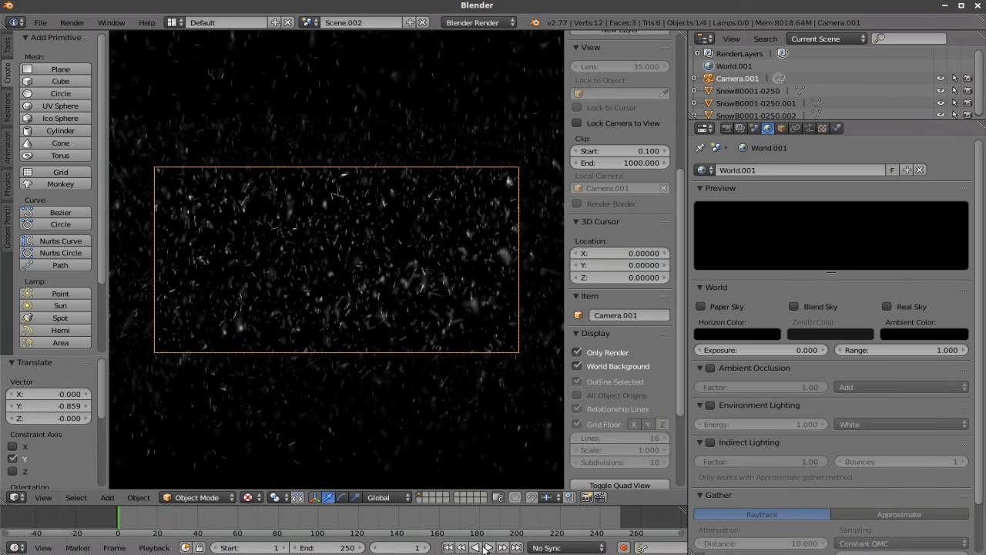
{"action": "left_click", "coordinate": [489, 548]}
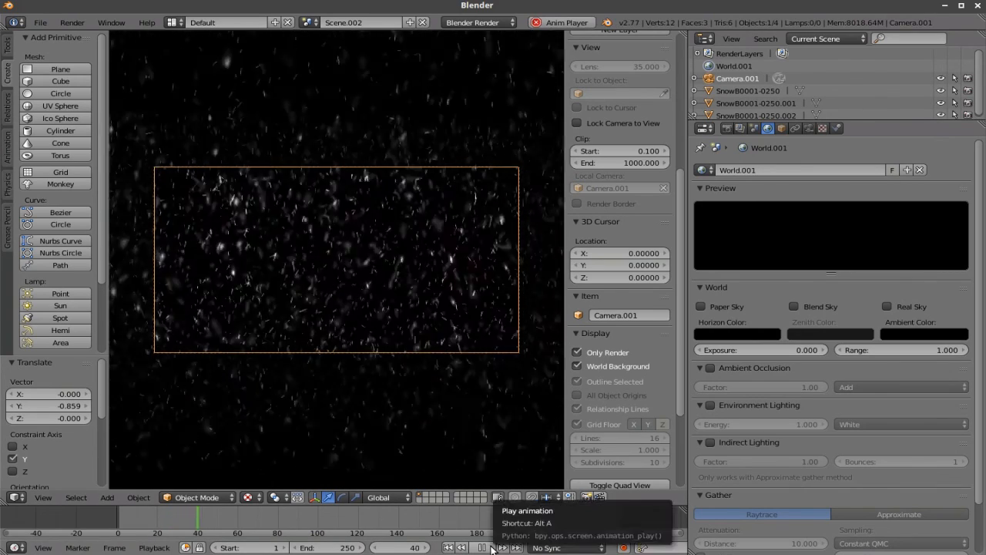
{"action": "left_click", "coordinate": [488, 548]}
Step: Inspect the stopped frame's layered snow at closer and wider range, and view the planes from outside the camera
{"action": "scroll", "coordinate": [380, 353], "scroll_direction": "up", "scroll_amount": 3}
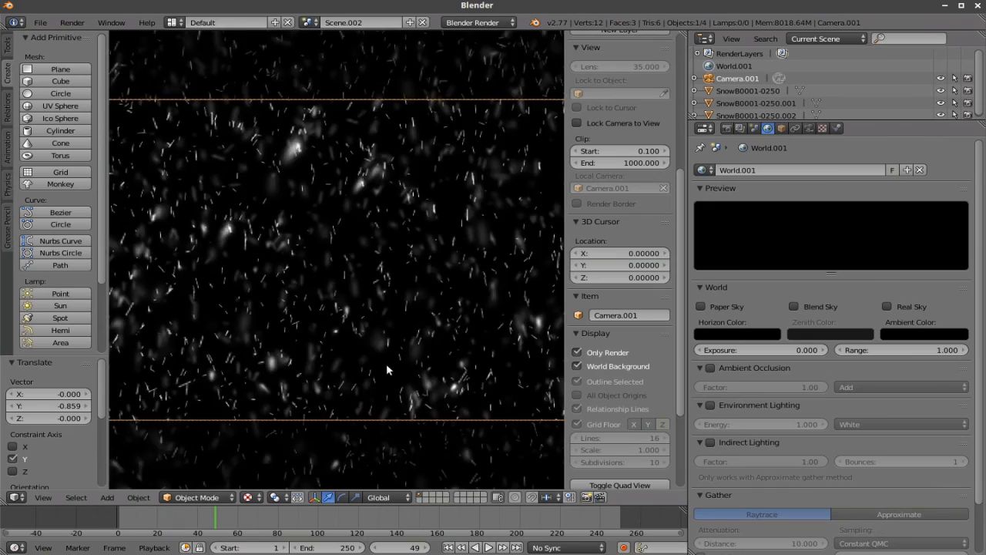
{"action": "scroll", "coordinate": [388, 369], "scroll_direction": "down", "scroll_amount": 3}
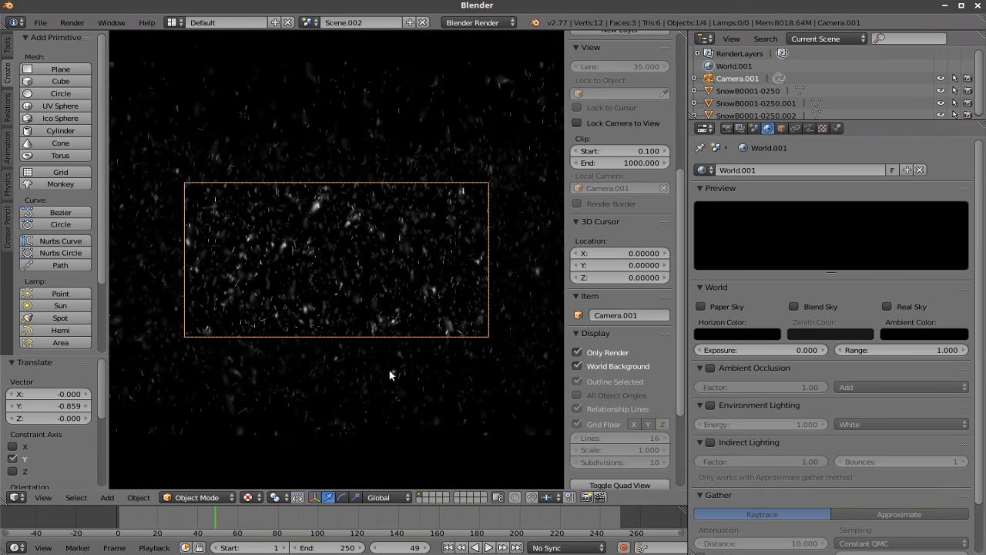
{"action": "scroll", "coordinate": [391, 378], "scroll_direction": "up", "scroll_amount": 1}
{"action": "middle_click_drag", "start_coordinate": [390, 363], "coordinate": [407, 348]}
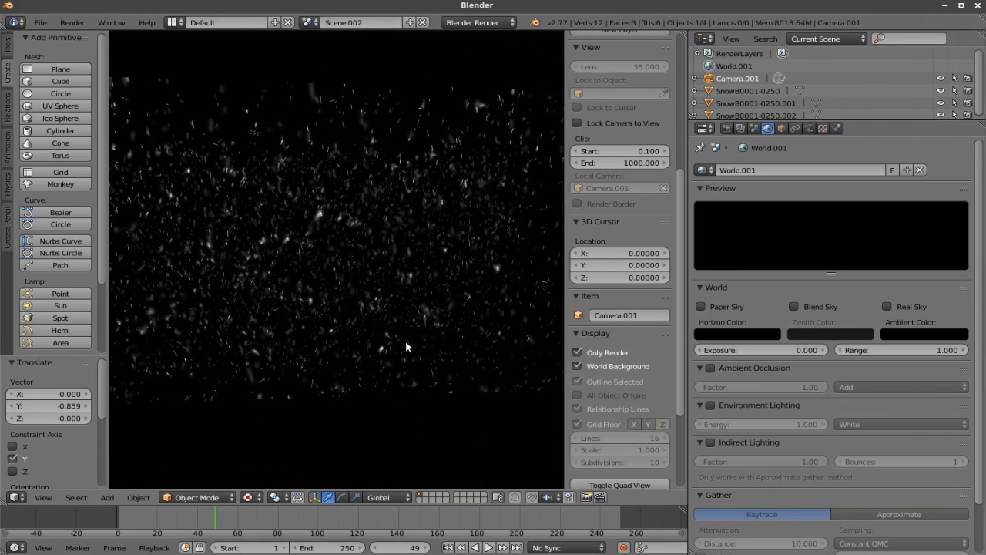